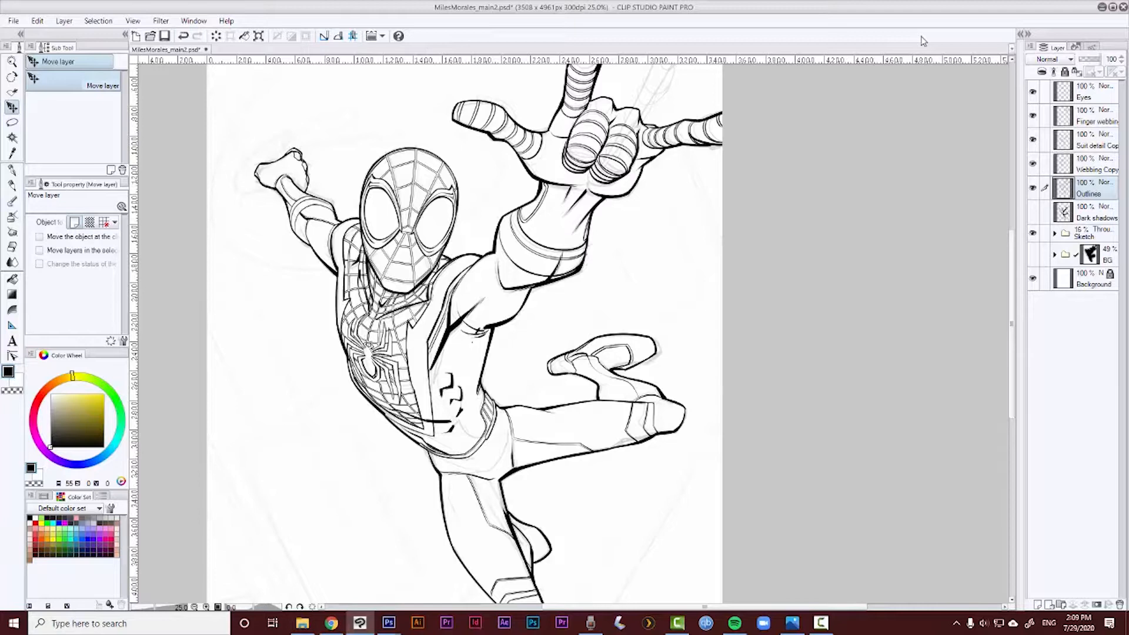
Toggle the Dark shadows layer's visibility to compare the line art with and without the black shadows, leaving it hidden
left_click(1033, 211)
left_click(1093, 215)
left_click(1091, 194)
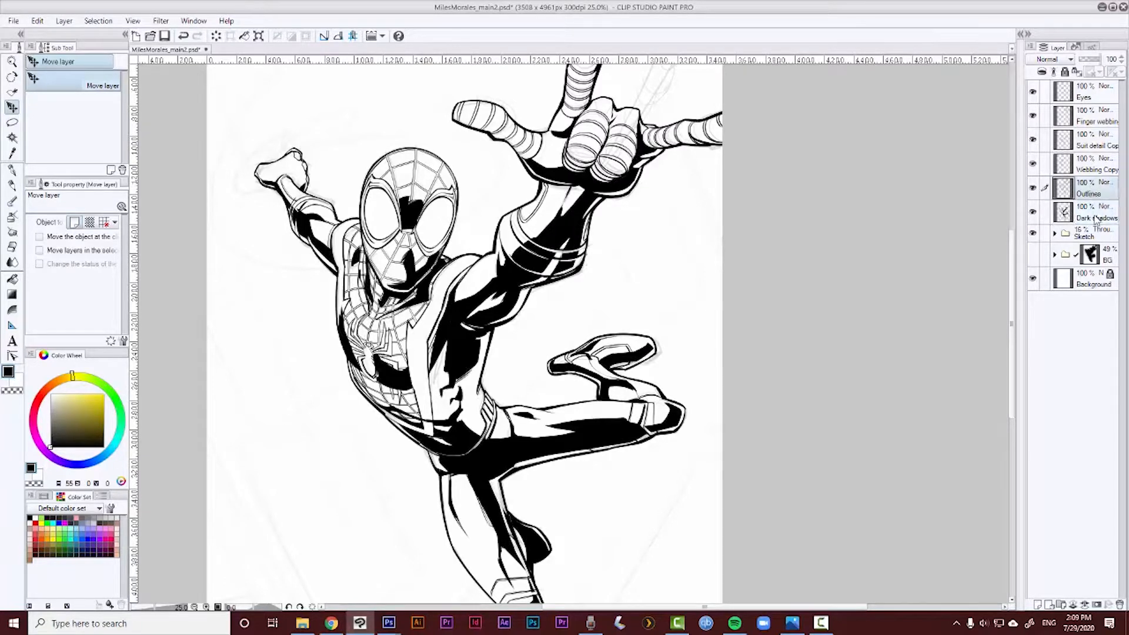
left_click(1095, 219)
left_click(1033, 214)
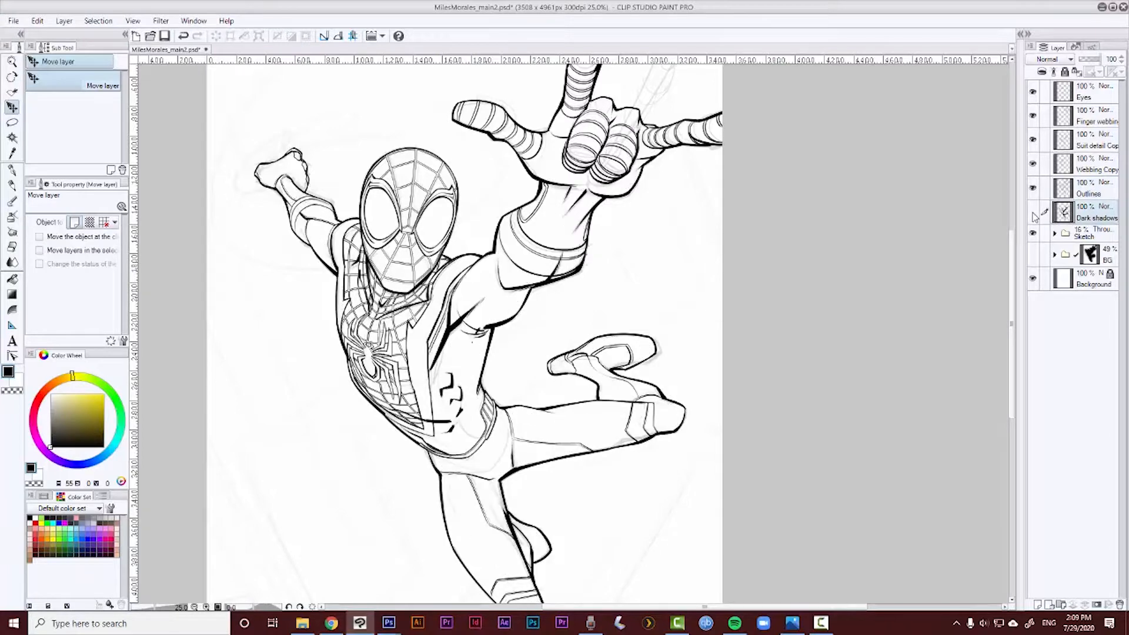
left_click(1033, 214)
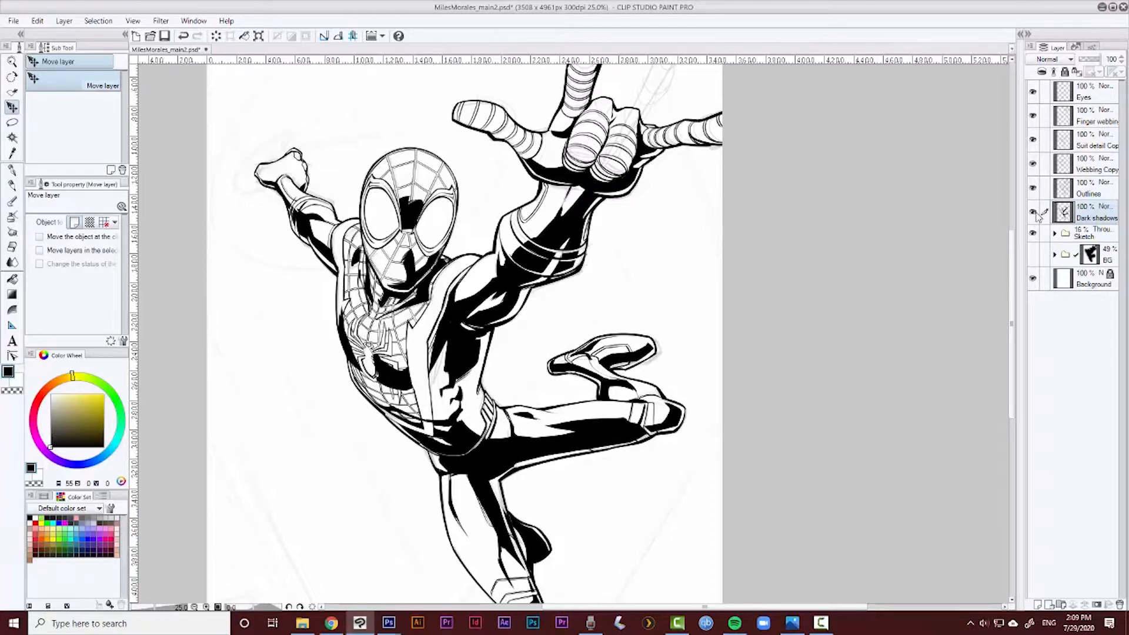
left_click(1033, 212)
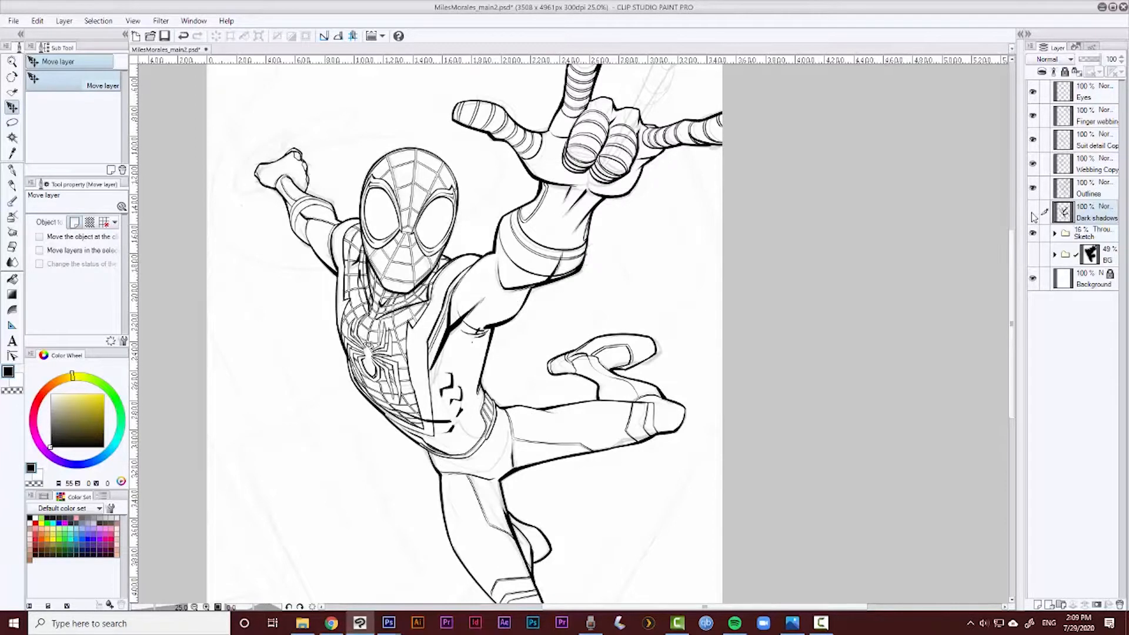
left_click(1033, 212)
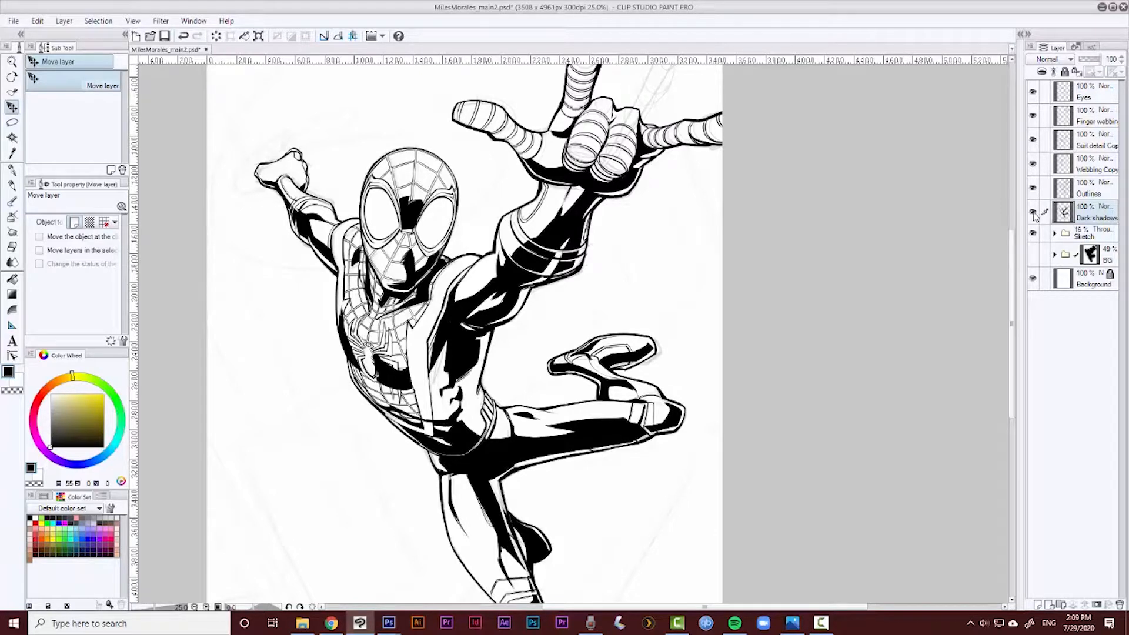
left_click(1033, 213)
Create a new raster layer directly below the Dark shadows layer and name it Fill
left_click(1086, 198)
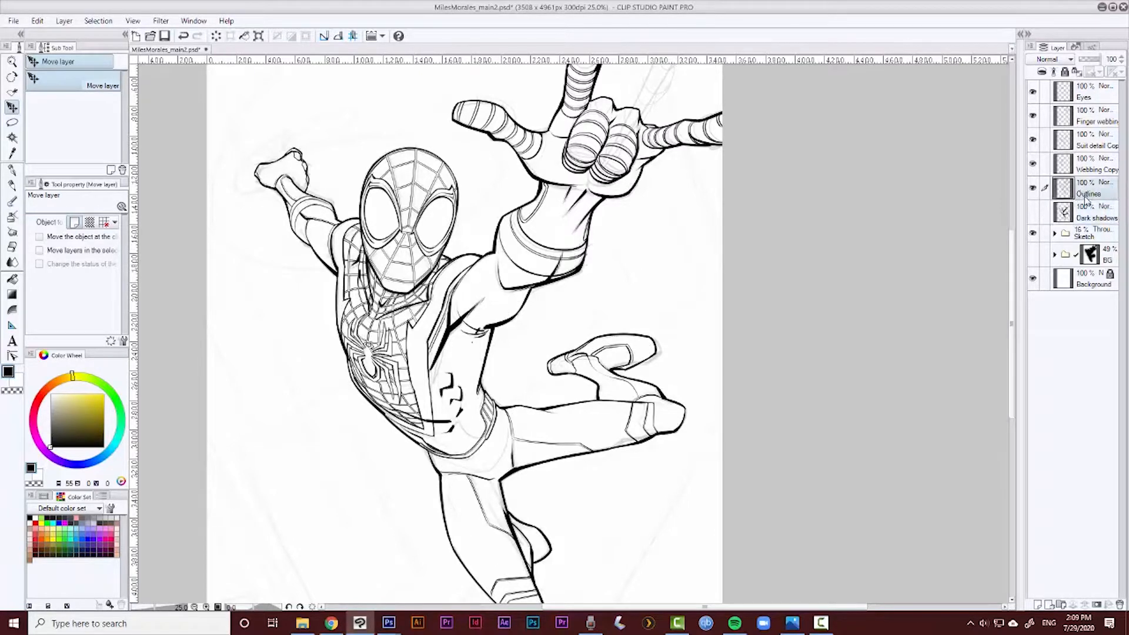
right_click(1097, 194)
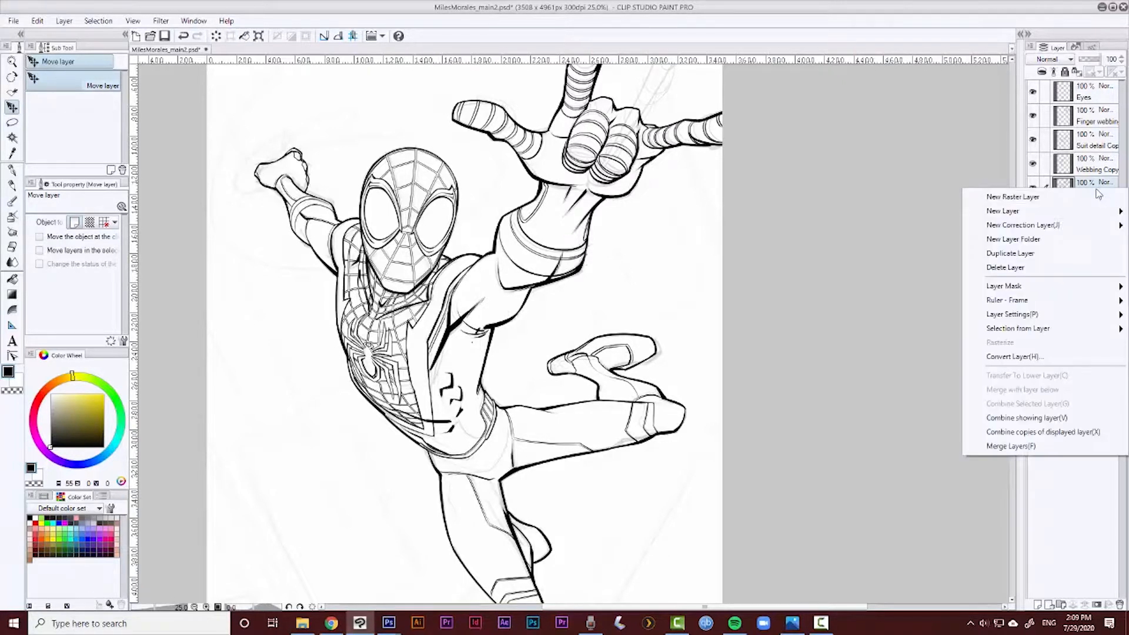
left_click(1090, 184)
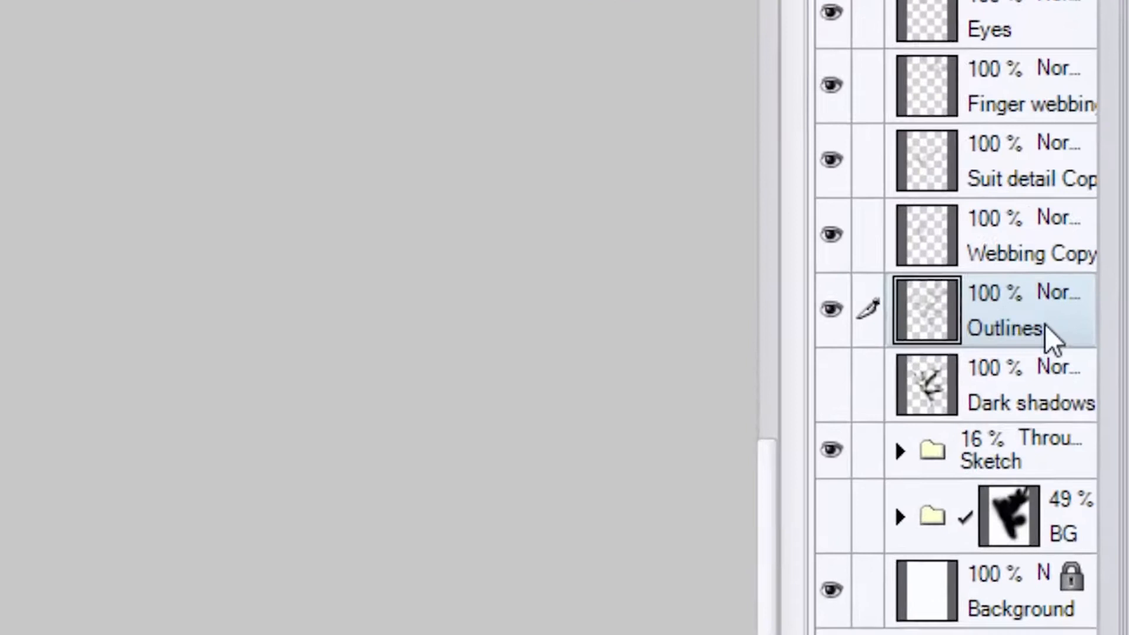
right_click(1045, 325)
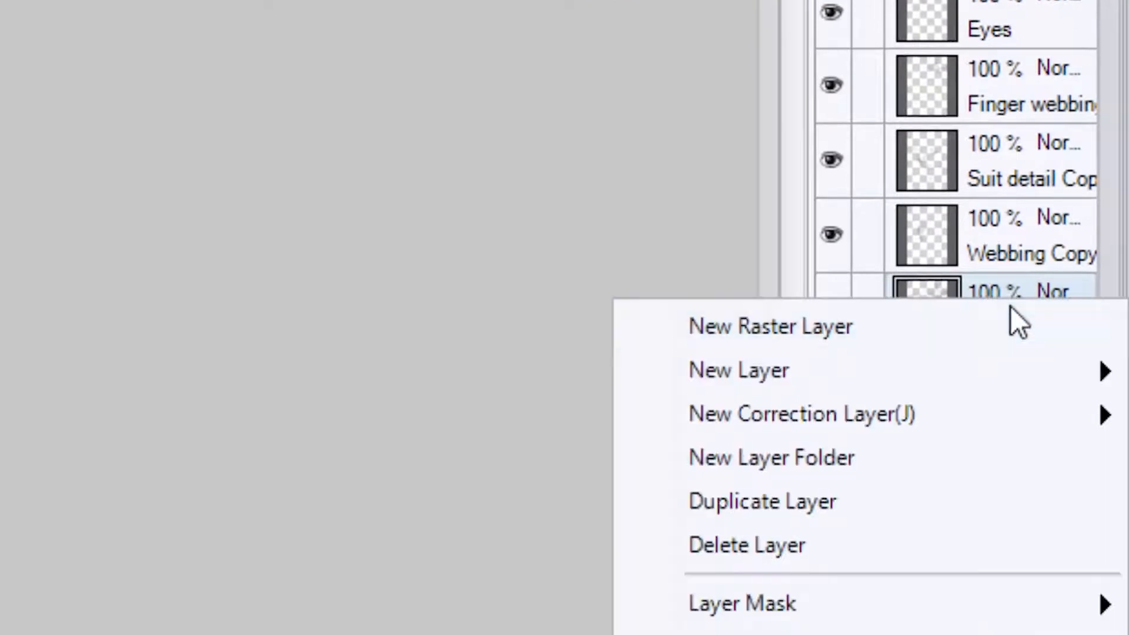
left_click(1018, 323)
mouse_move(1031, 340)
left_mouse_down()
mouse_move(1035, 421)
mouse_move(1015, 467)
mouse_move(979, 496)
left_mouse_up()
double_click(1000, 478)
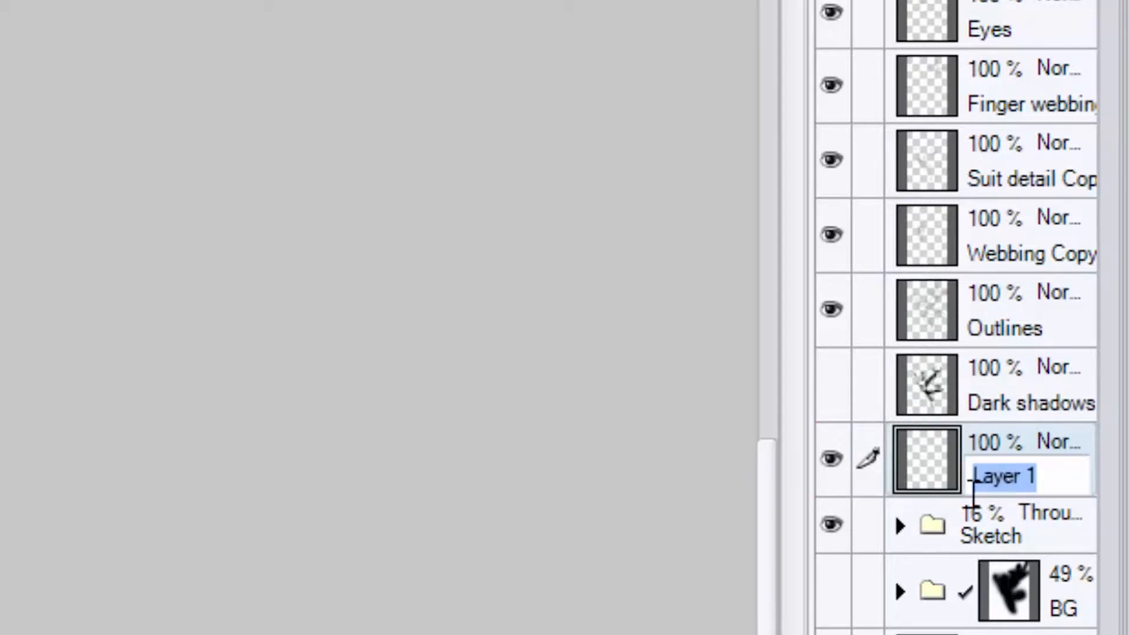
type("Fill")
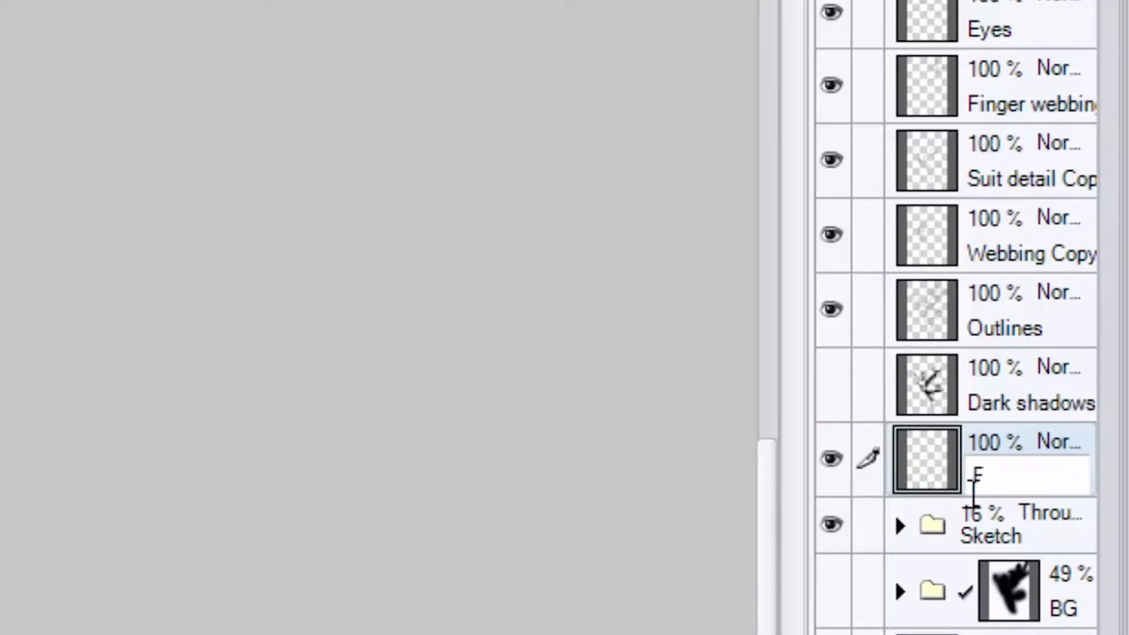
key("Return")
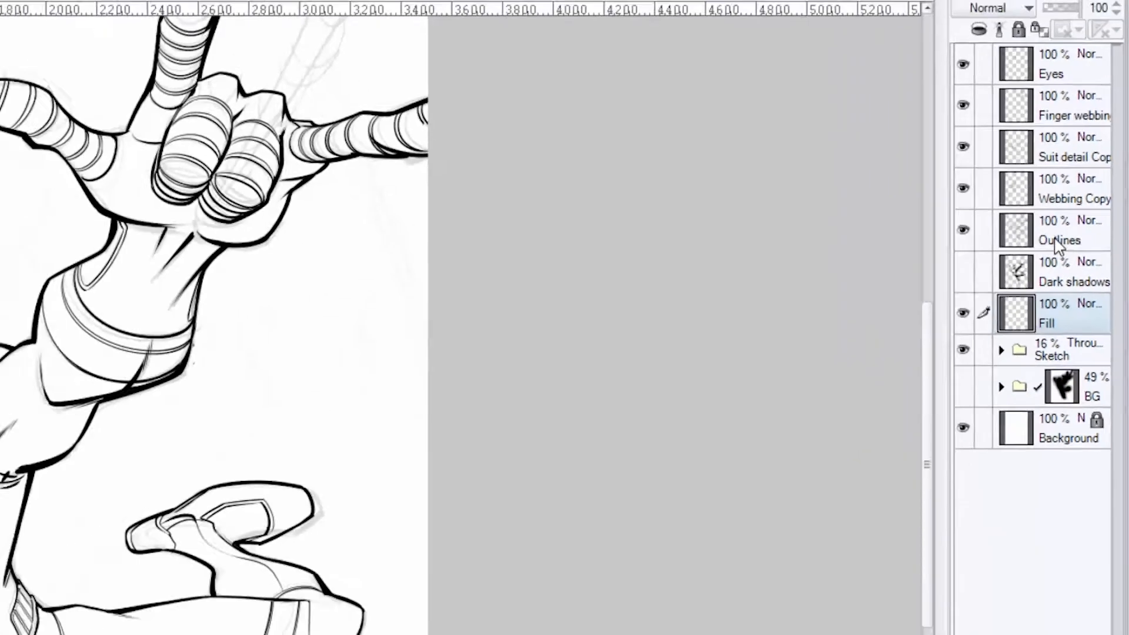
With the Outlines layer active, auto-select the empty area around the character and invert the selection to cover the figure
left_click(995, 331)
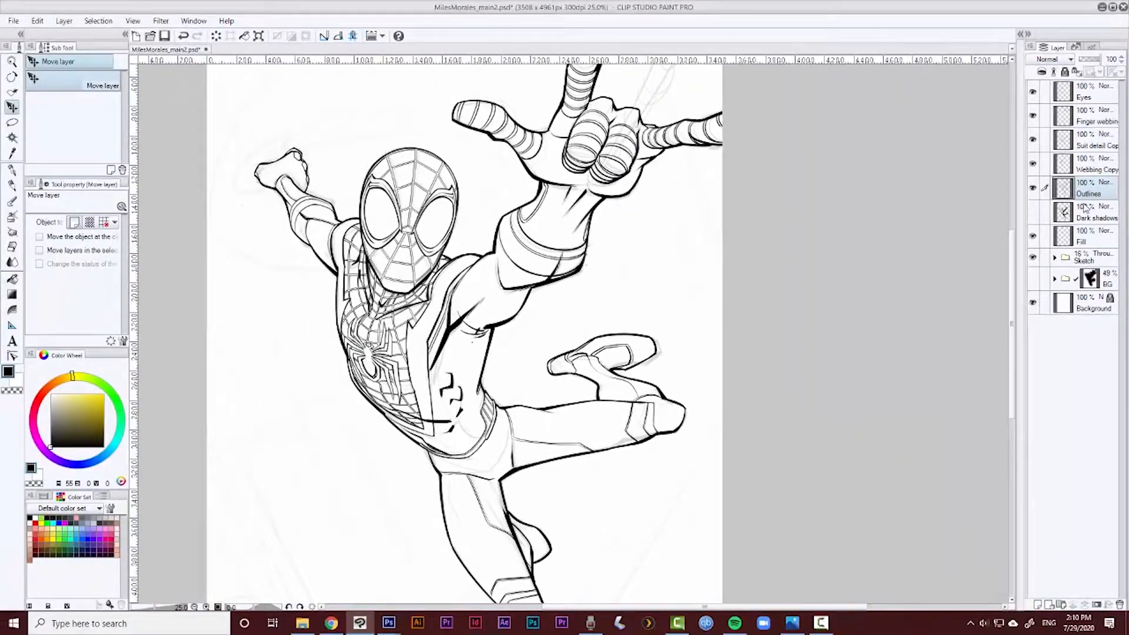
left_click(12, 136)
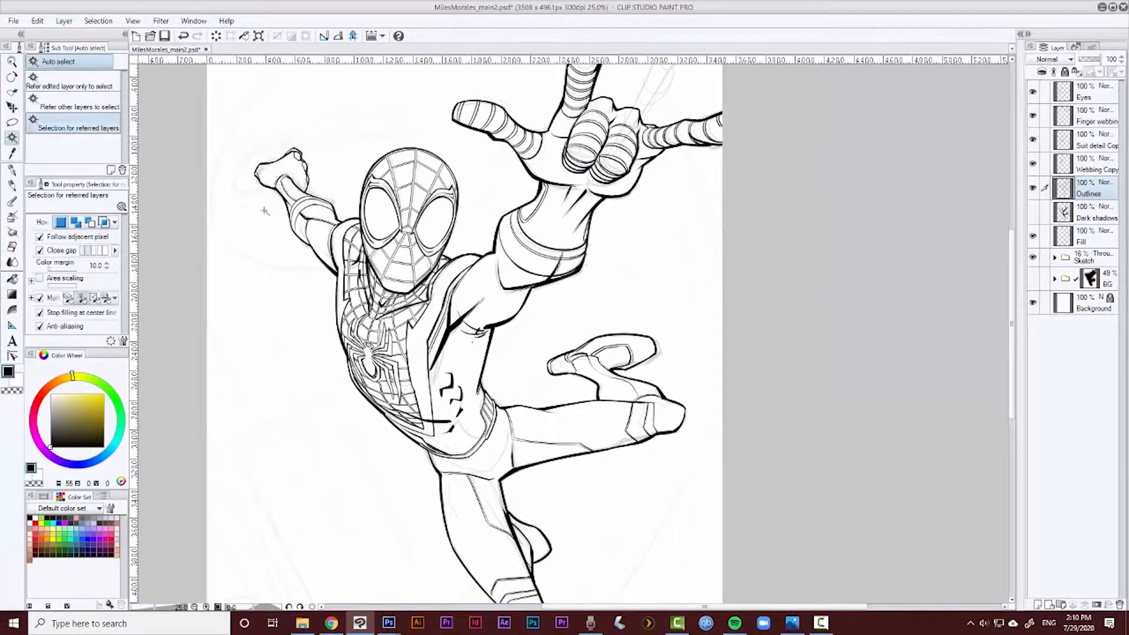
scroll(495, 306, "up", 3)
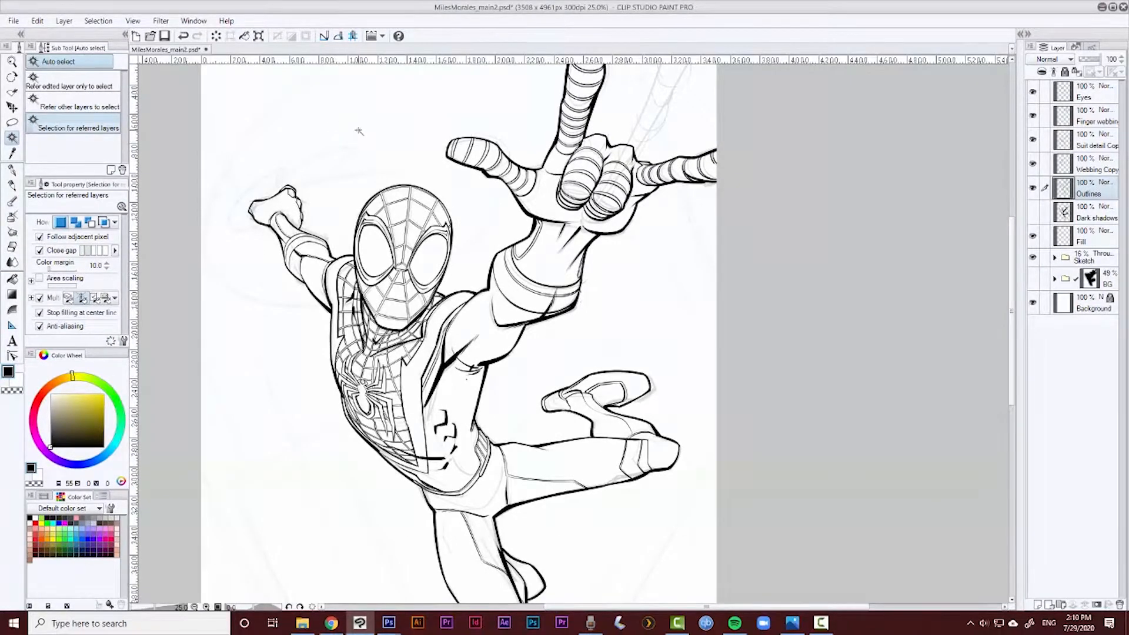
left_click(359, 131)
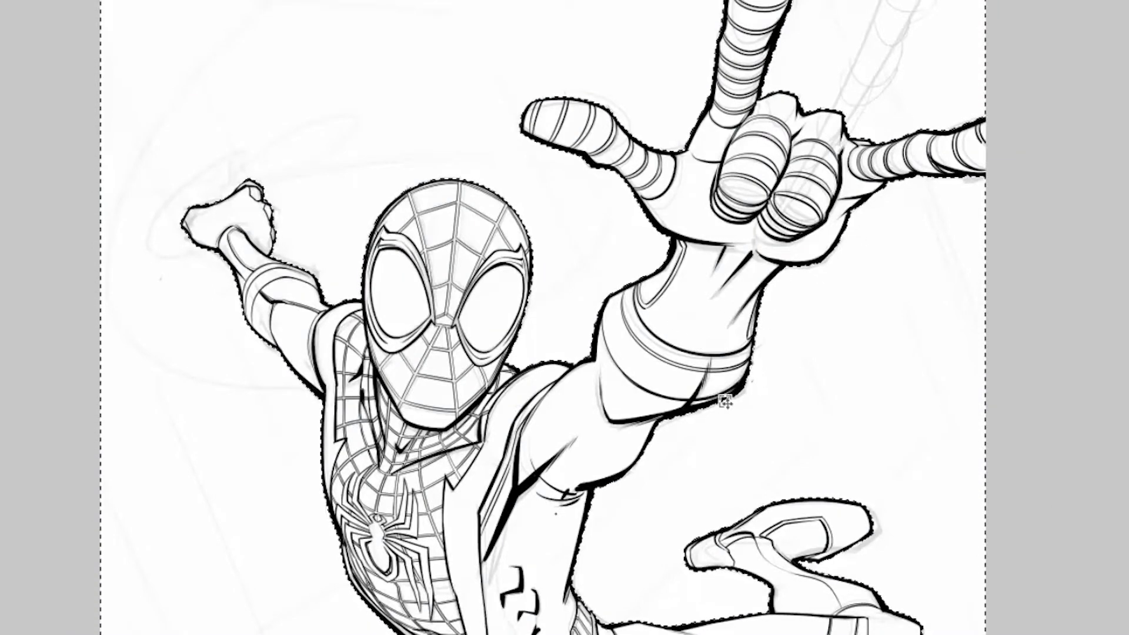
left_click_drag(617, 487, 624, 346)
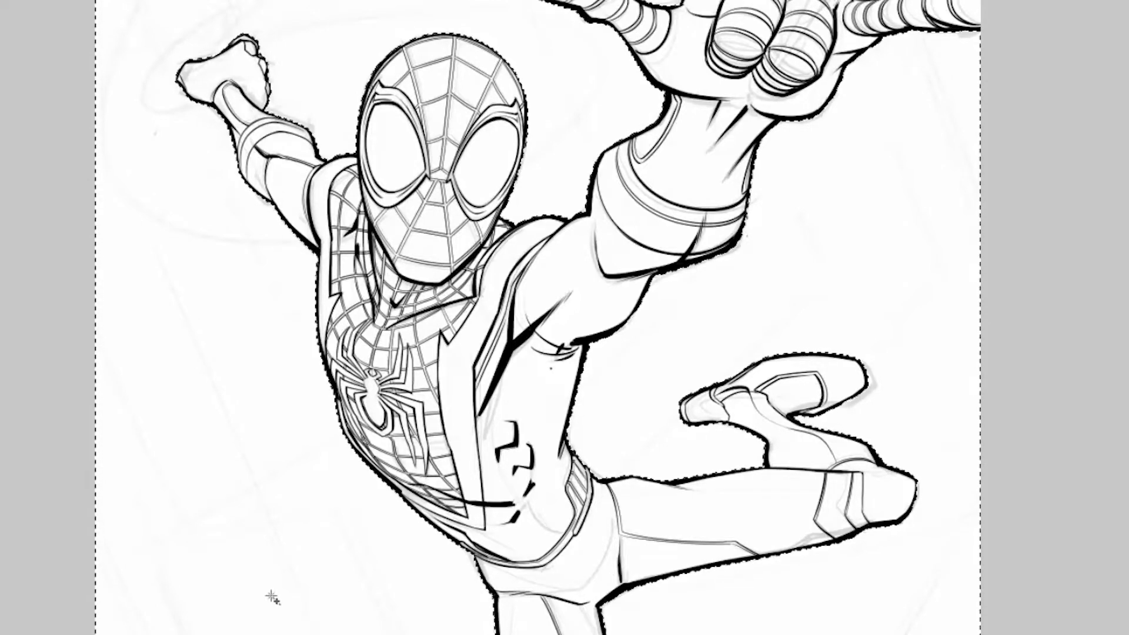
key("ctrl+shift+i")
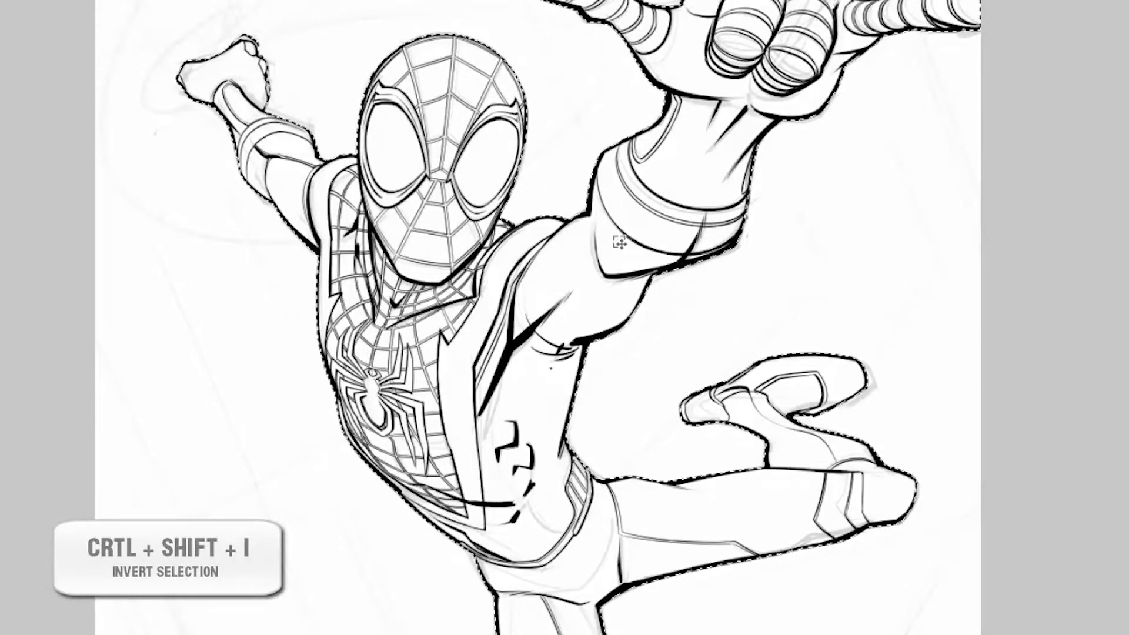
Shrink the selected area around the character by 1 px
left_click_drag(842, 156, 834, 259)
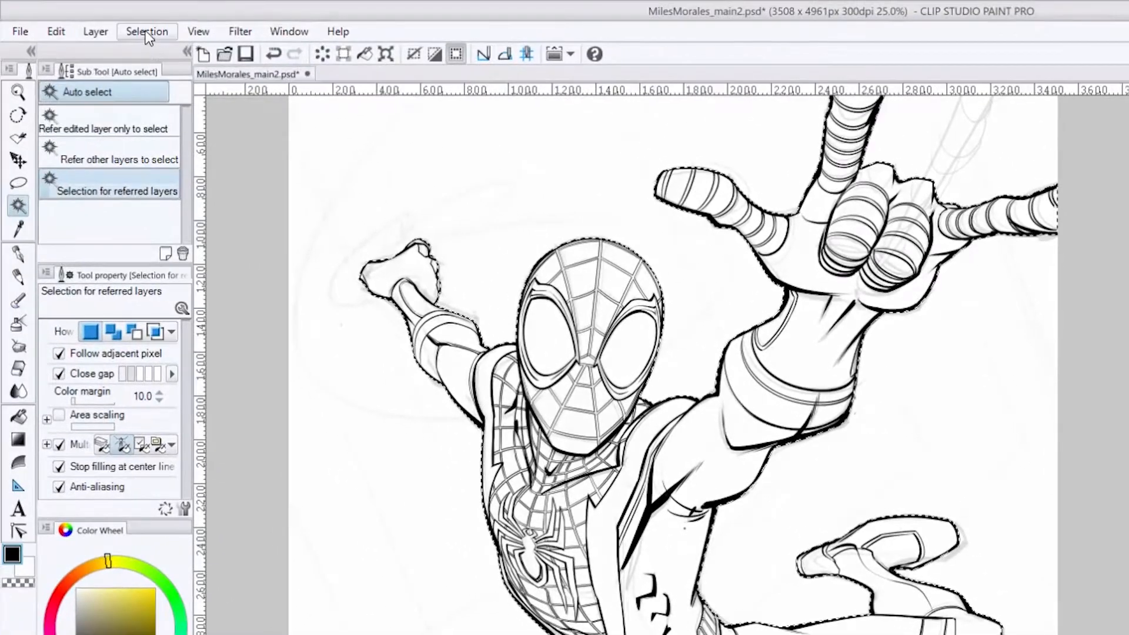
left_click(147, 33)
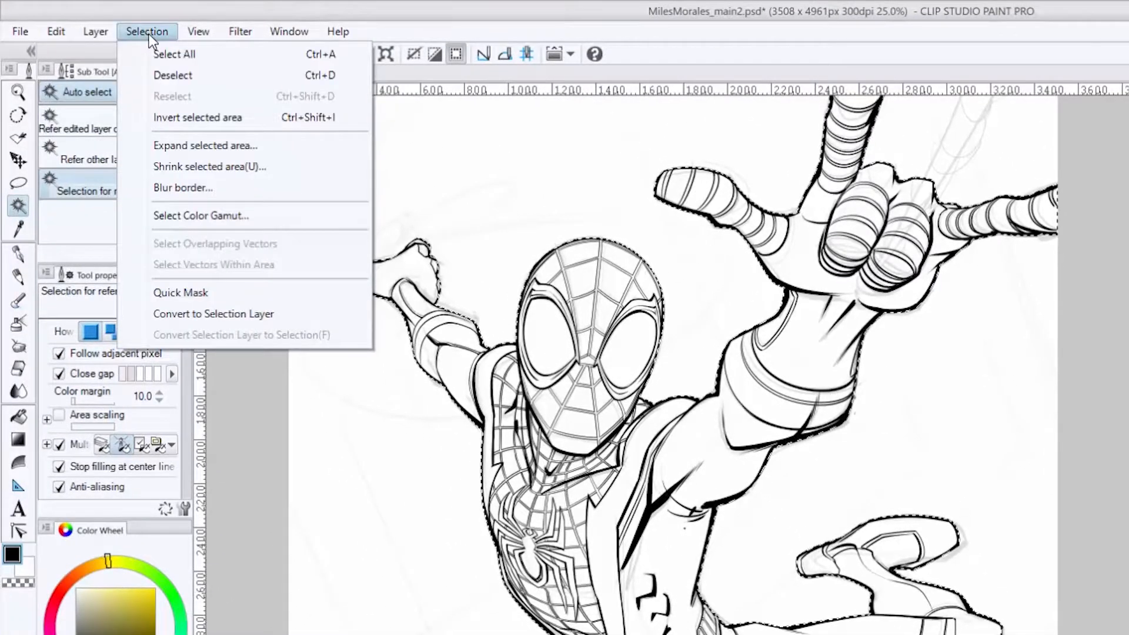
left_click(186, 167)
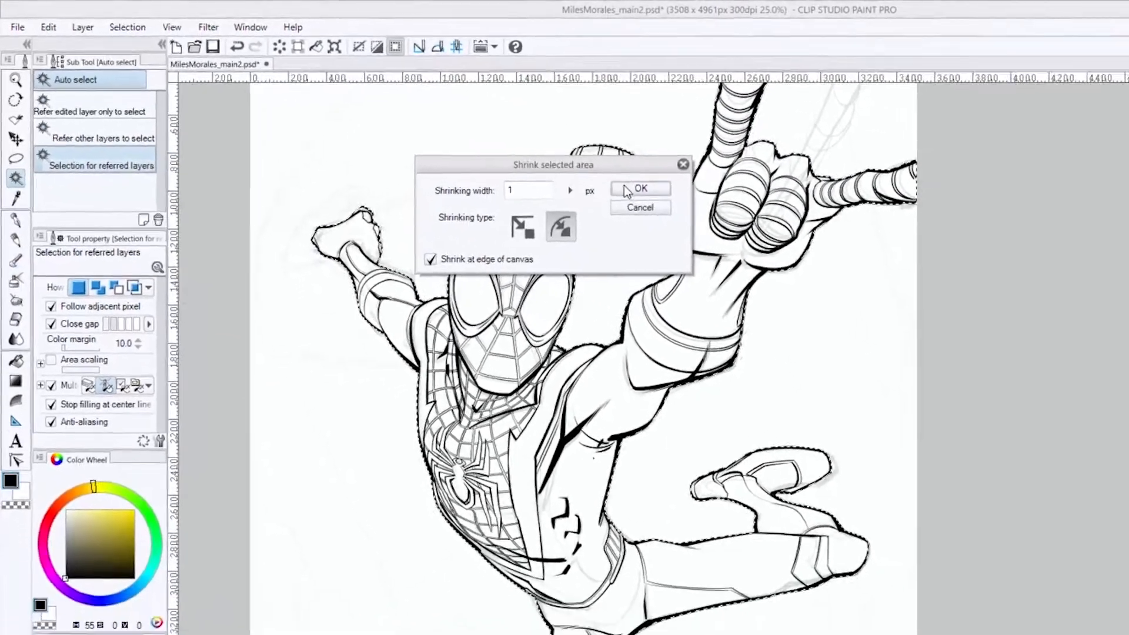
left_click(627, 189)
Inspect the selection edge along the arm's outline, undoing and redoing the shrink to compare both positions
scroll(674, 264, "up", 2)
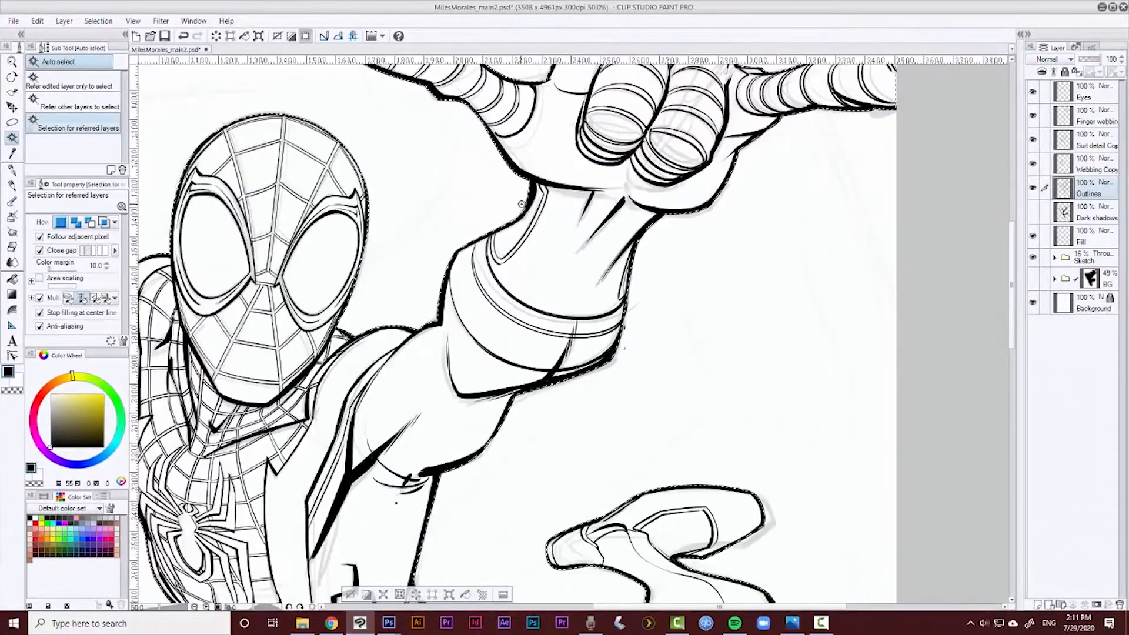
scroll(521, 204, "up", 10)
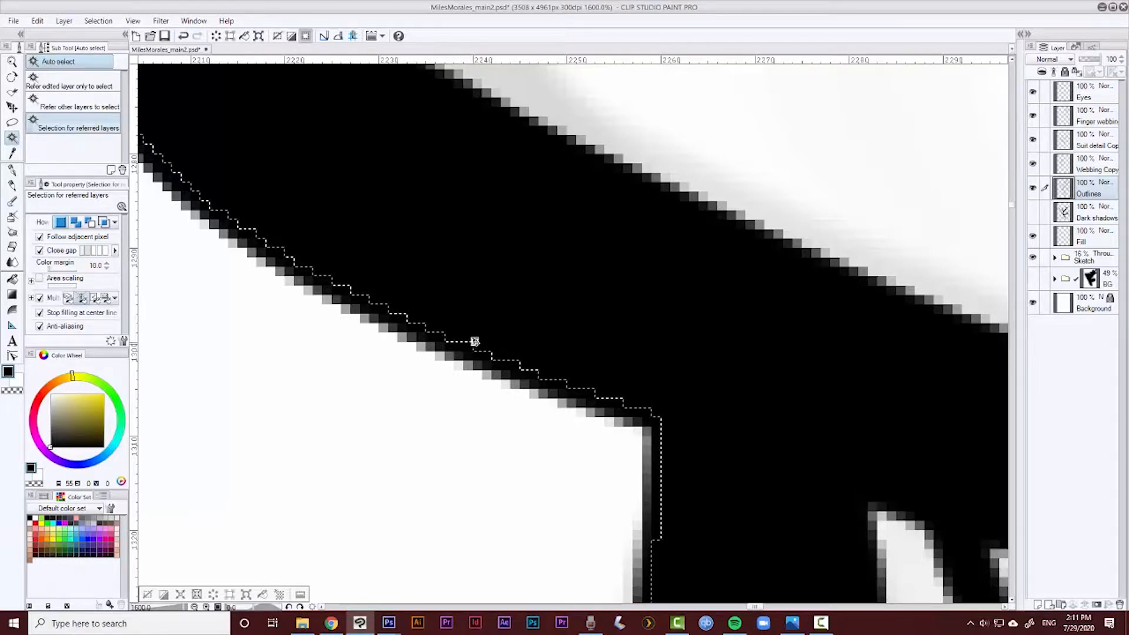
key("ctrl+z")
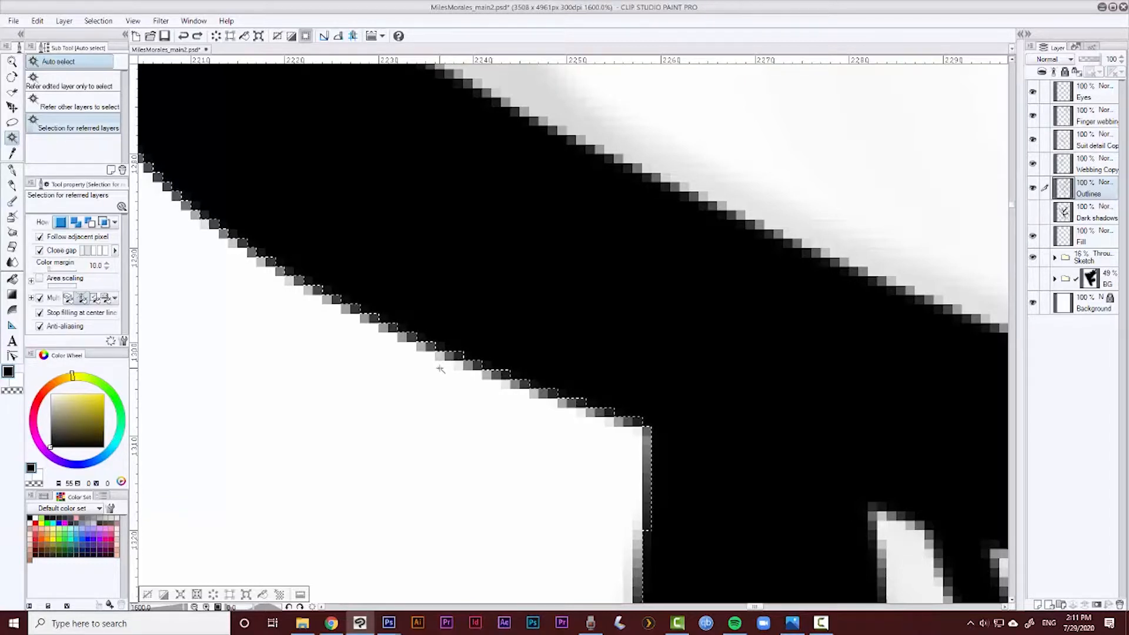
key("ctrl+y")
scroll(504, 347, "down", 12)
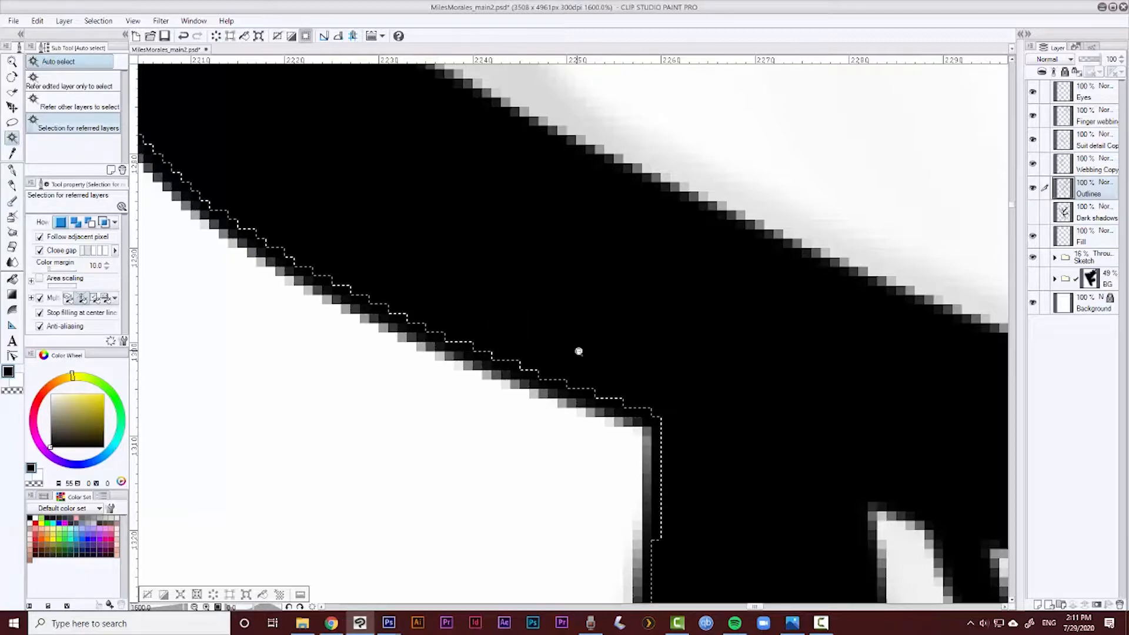
left_click_drag(502, 444, 517, 247)
Fill the selected character silhouette on the Fill layer with a dark blue-grey (hue 235, saturation 15, value 44)
left_click(1098, 241)
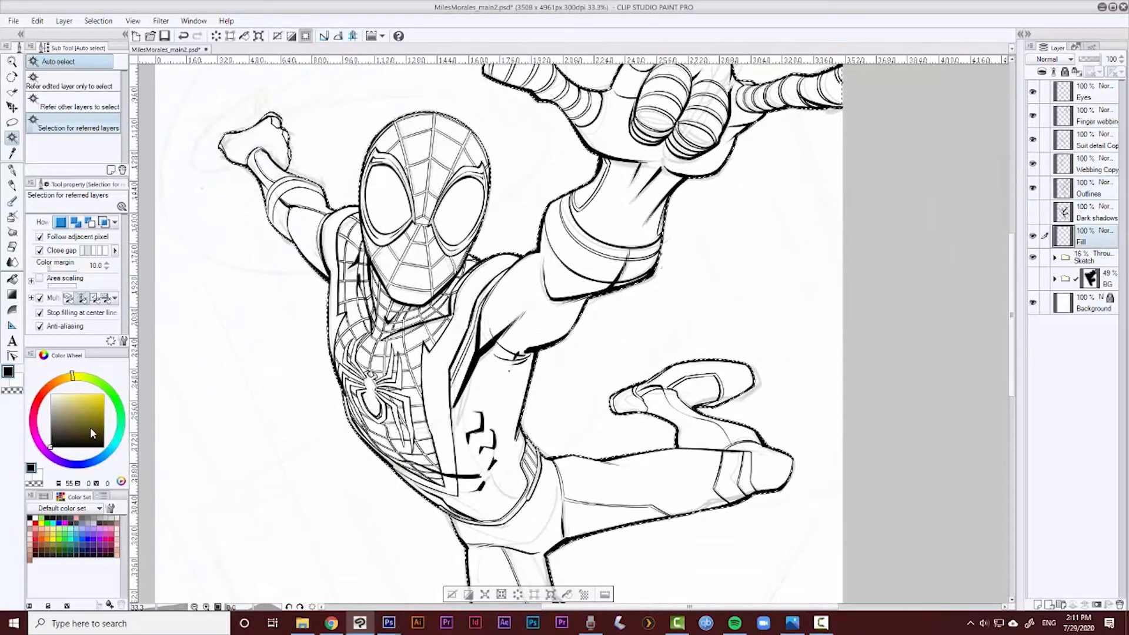
left_click_drag(99, 458, 95, 462)
mouse_move(283, 431)
left_mouse_down()
mouse_move(237, 472)
mouse_move(232, 482)
mouse_move(245, 485)
left_mouse_up()
left_click(166, 322)
mouse_move(167, 322)
left_mouse_down()
mouse_move(167, 305)
mouse_move(168, 327)
mouse_move(175, 319)
left_mouse_up()
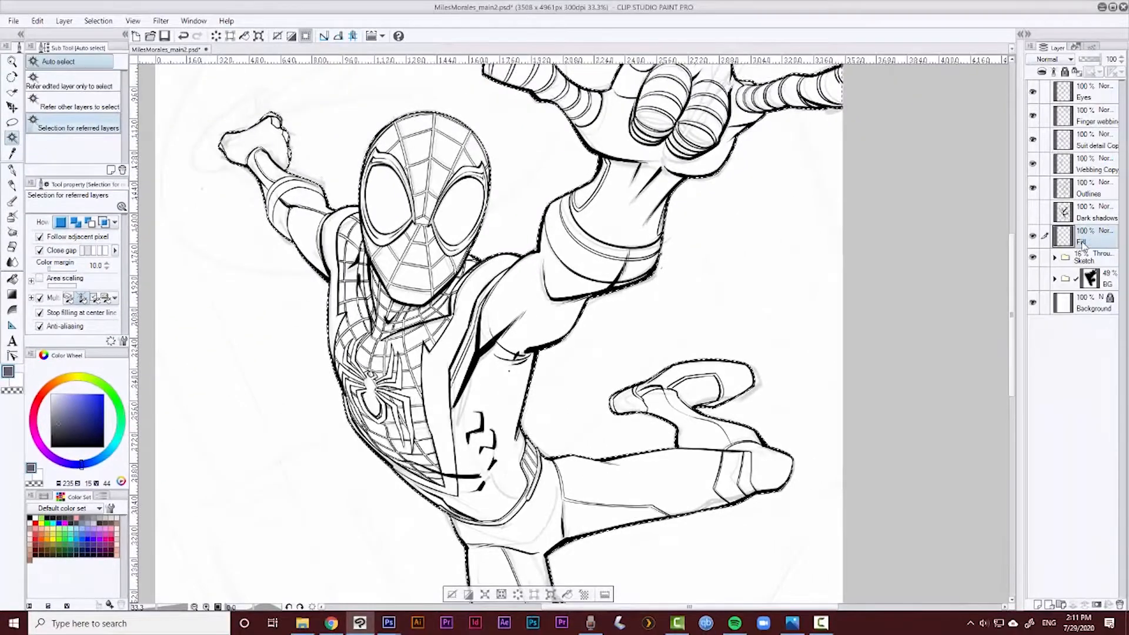
key("alt+Delete")
left_click_drag(503, 386, 391, 370)
Switch to the Fill tool and create a new raster layer named Red directly above the Fill layer
left_click(13, 263)
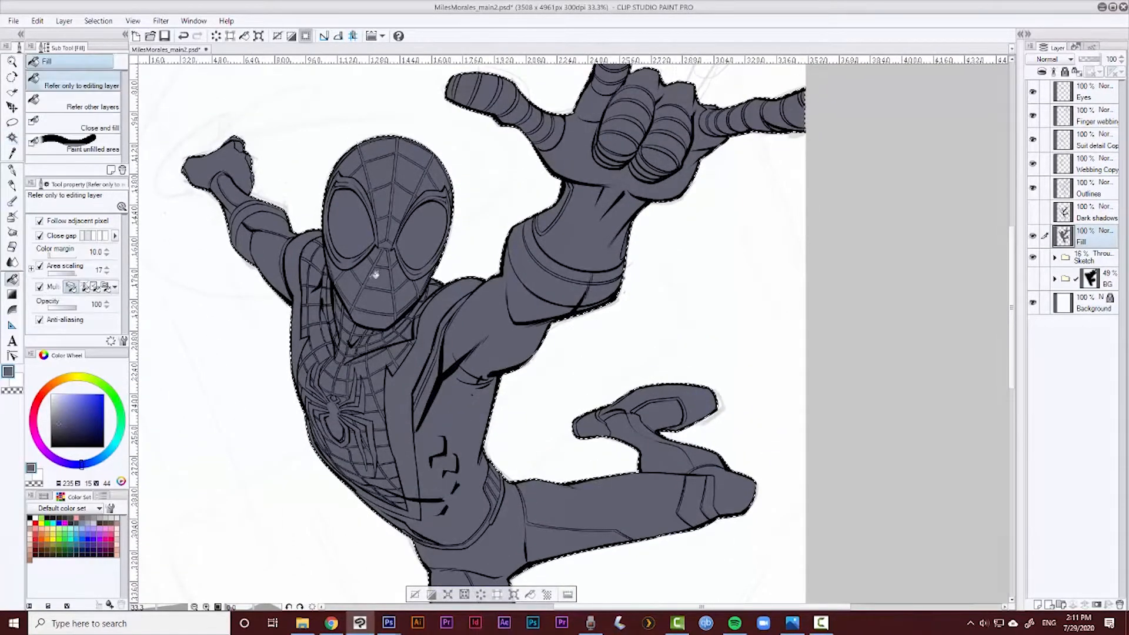
right_click(1096, 235)
left_click(1088, 232)
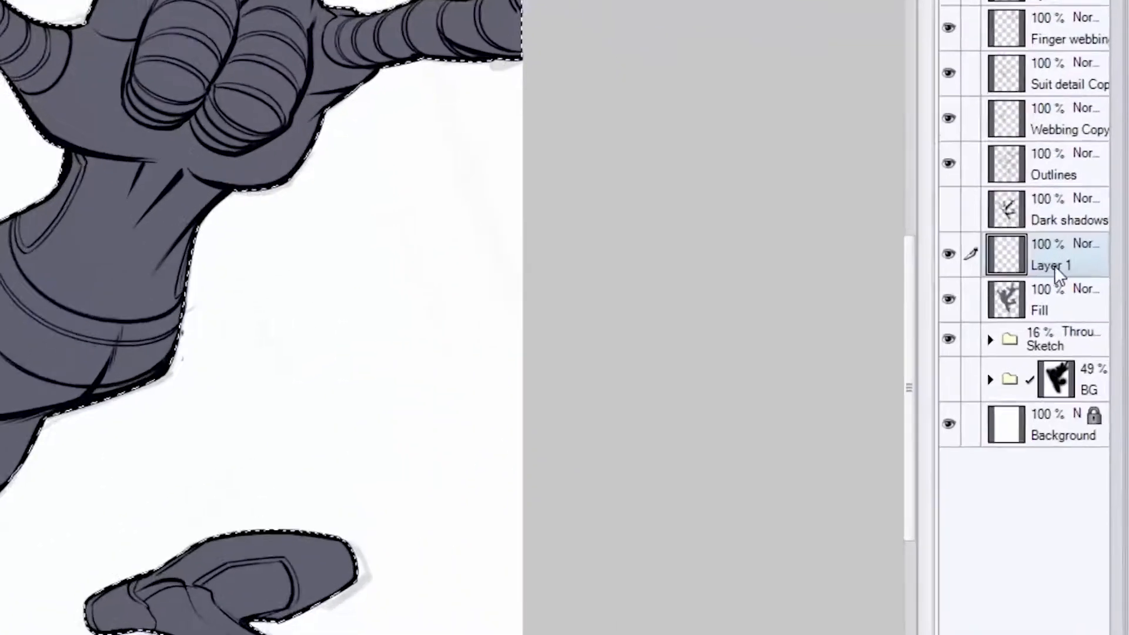
double_click(1052, 265)
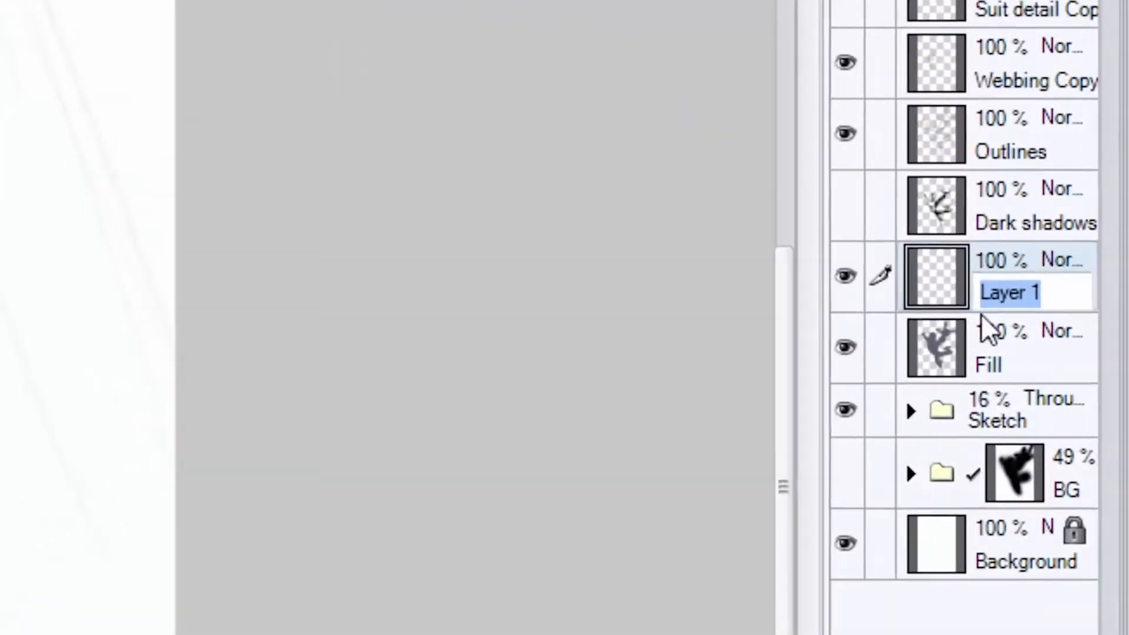
type("Red")
key("Return")
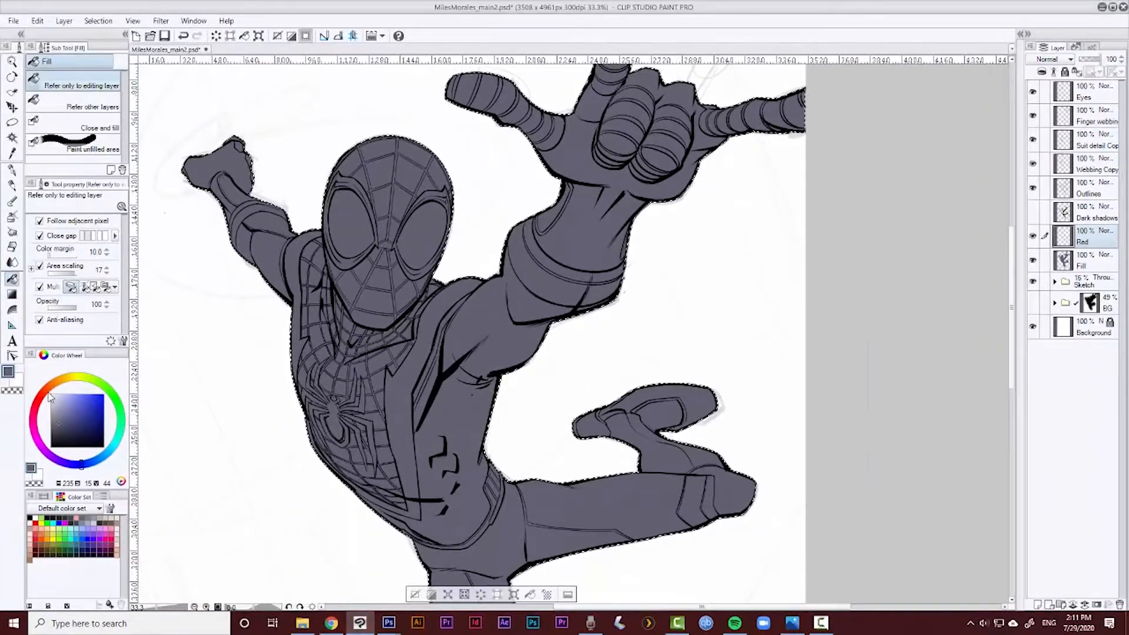
Fill the suit's stripe from the forward shoulder down the torso with bright red (hue 3, saturation 87, value 86) on the Red layer
mouse_move(47, 393)
left_mouse_down()
mouse_move(40, 398)
mouse_move(97, 402)
left_mouse_up()
left_click(96, 402)
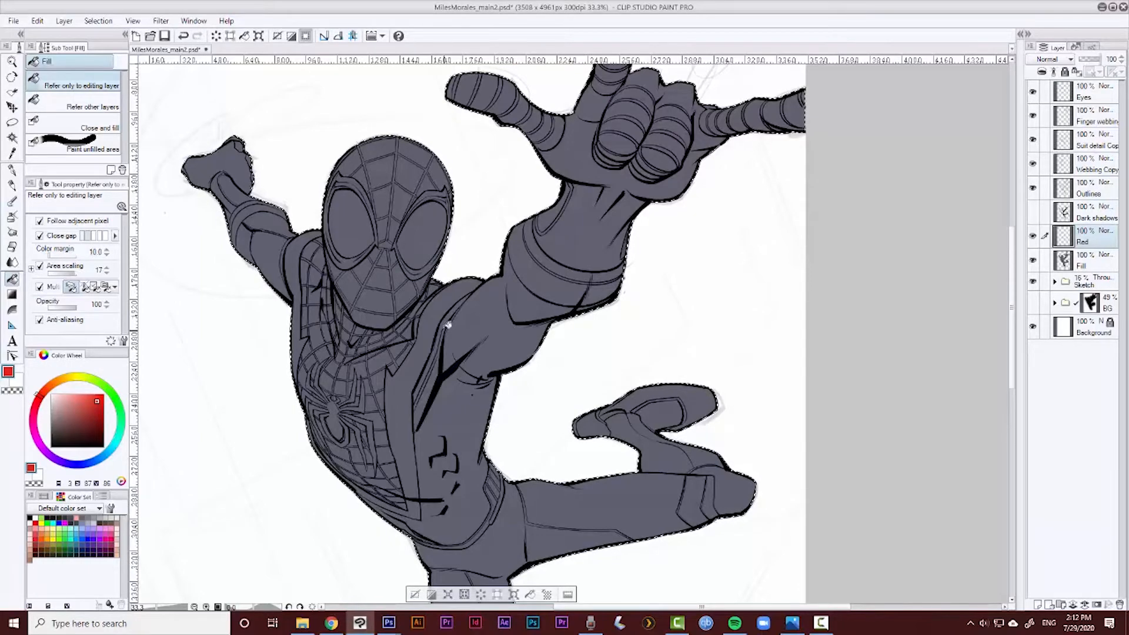
scroll(448, 325, "up", 1)
left_click_drag(416, 347, 449, 337)
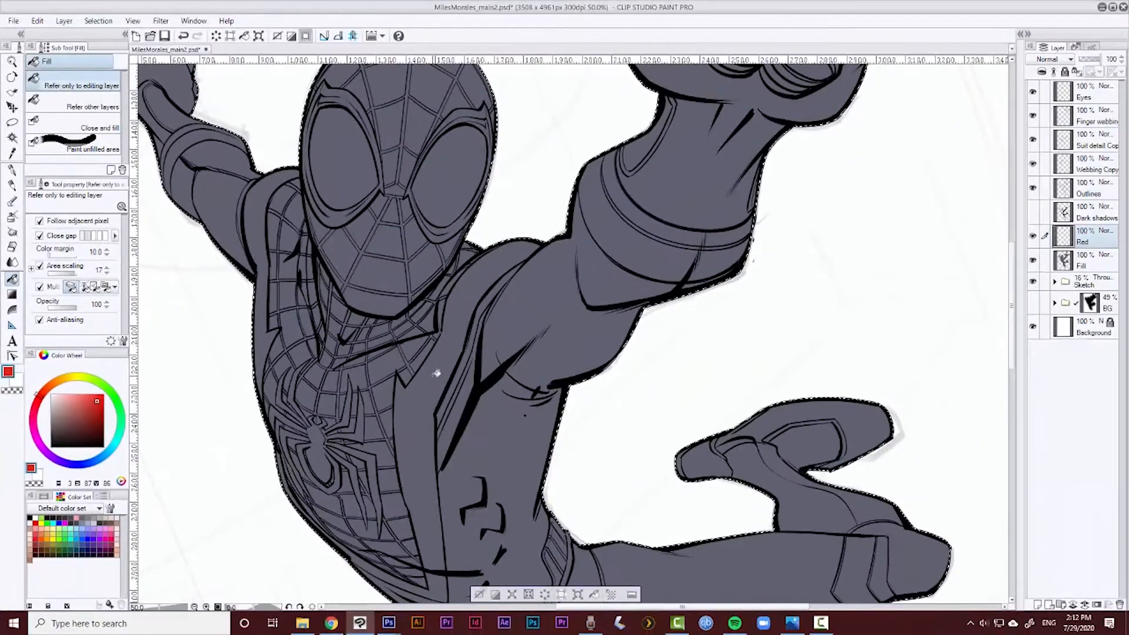
scroll(436, 373, "up", 1)
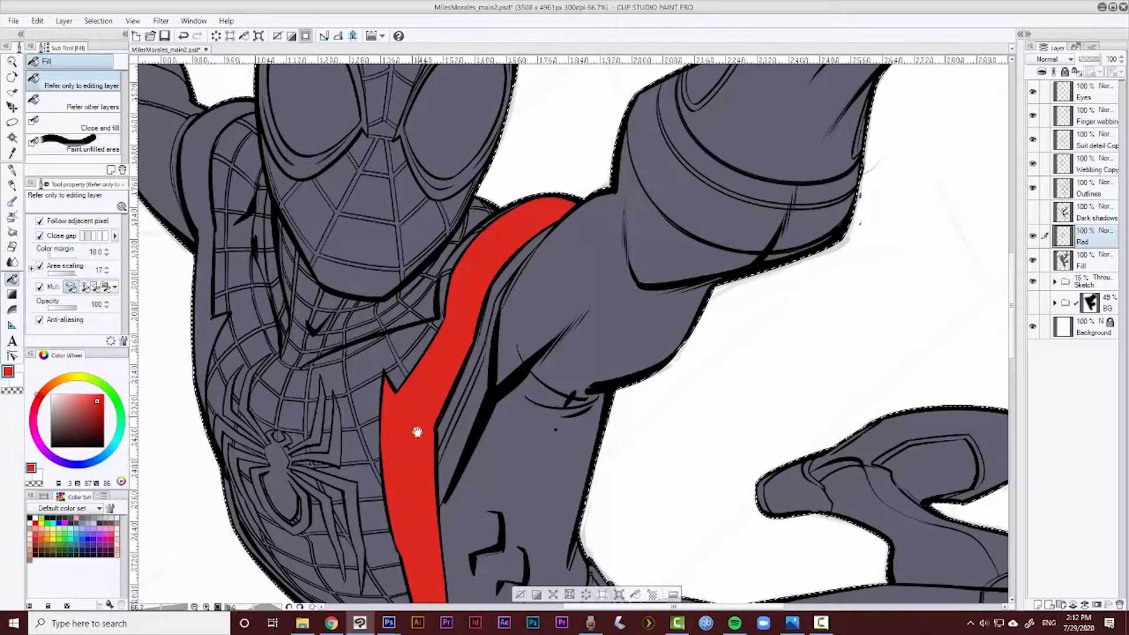
left_click_drag(416, 433, 443, 277)
scroll(453, 428, "up", 2)
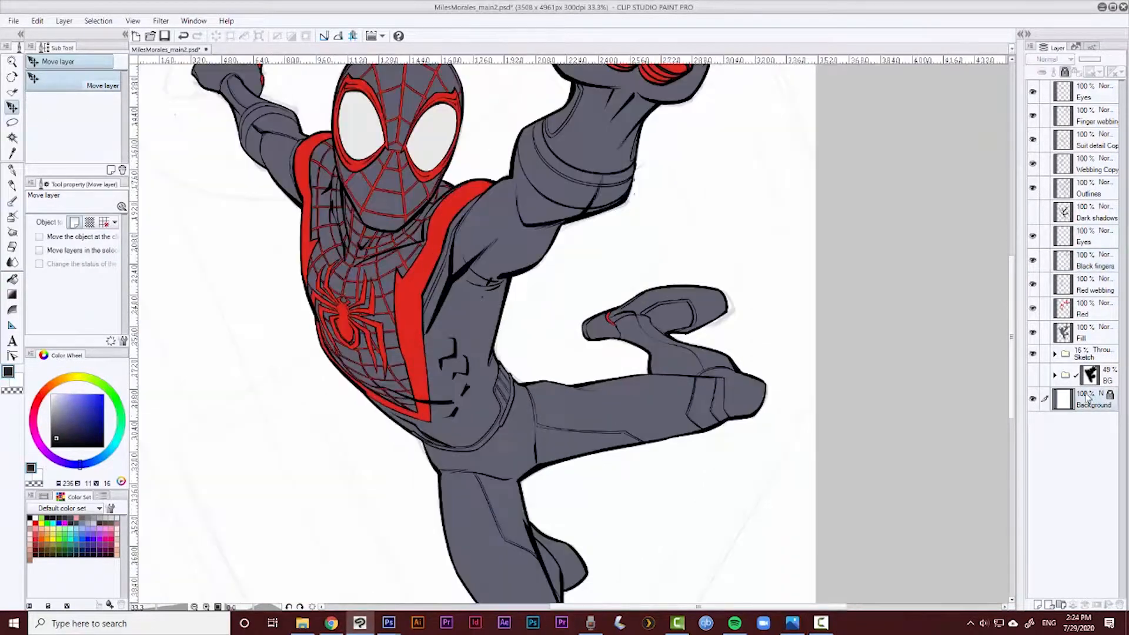
Create a new raster layer directly above the Background layer and fill it with neutral grey (hue 236, saturation 0, value 56)
right_click(1087, 397)
left_click(1012, 141)
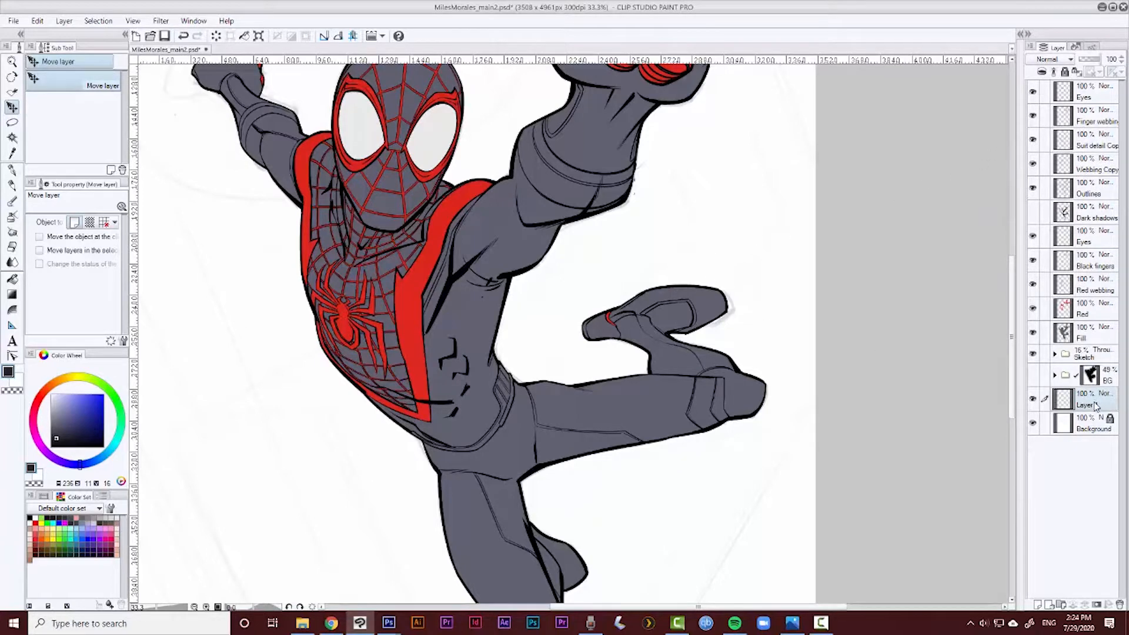
left_click_drag(525, 321, 497, 343)
scroll(506, 372, "down", 1)
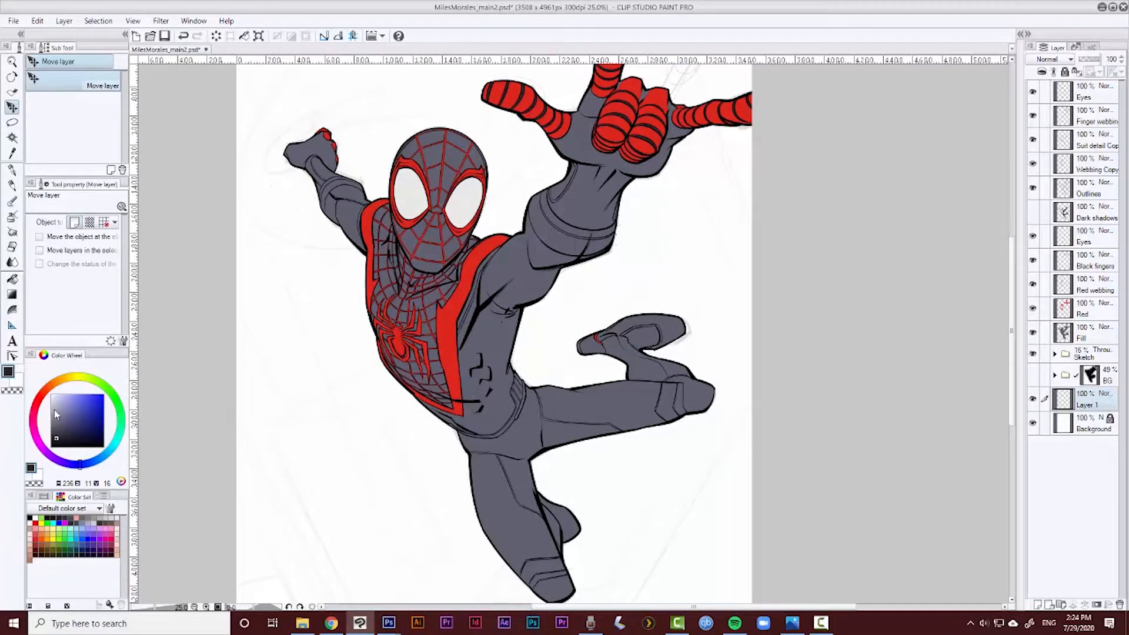
left_click_drag(54, 414, 40, 424)
key("alt+BackSpace")
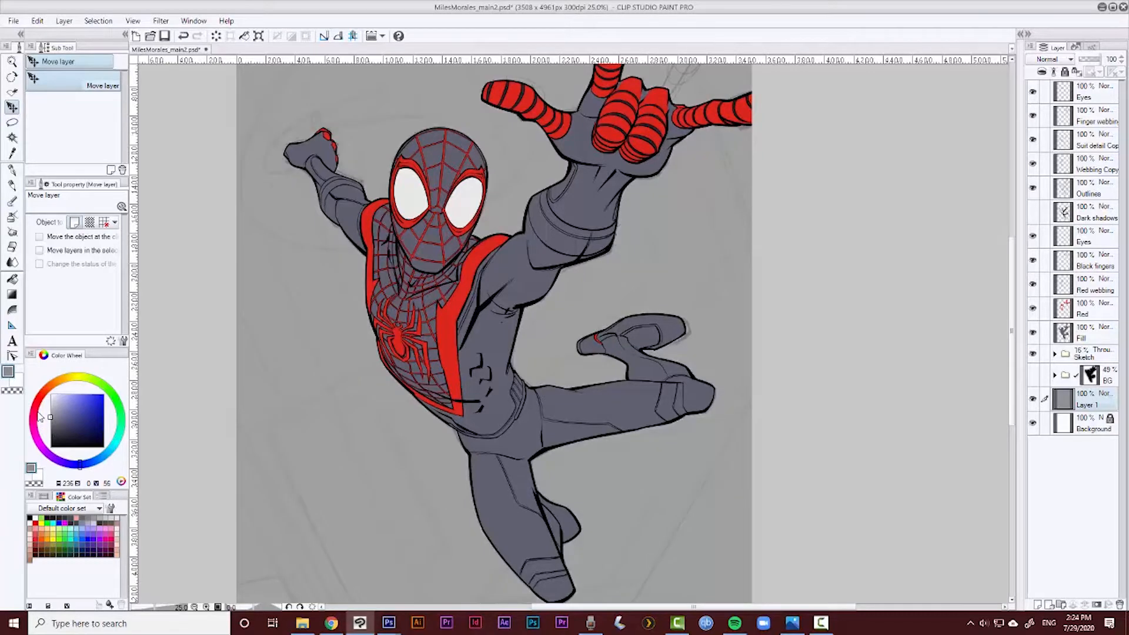
Compare the artwork against the white and grey backgrounds, and examine the flat colours on the hand, head and torso
left_click_drag(501, 373, 482, 401)
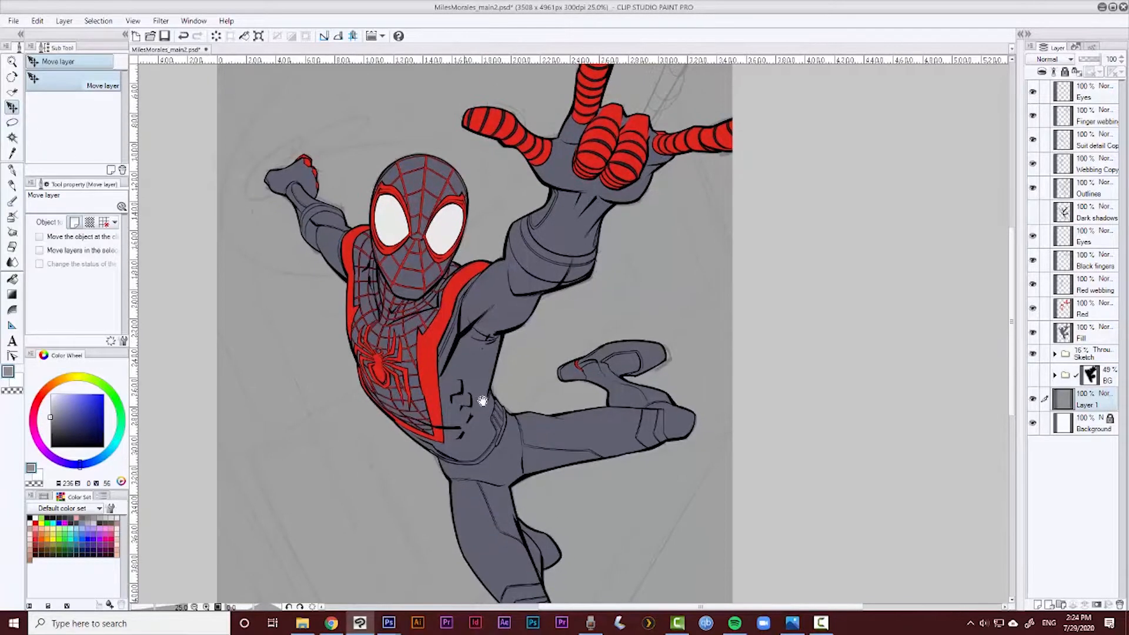
left_click_drag(513, 344, 511, 363)
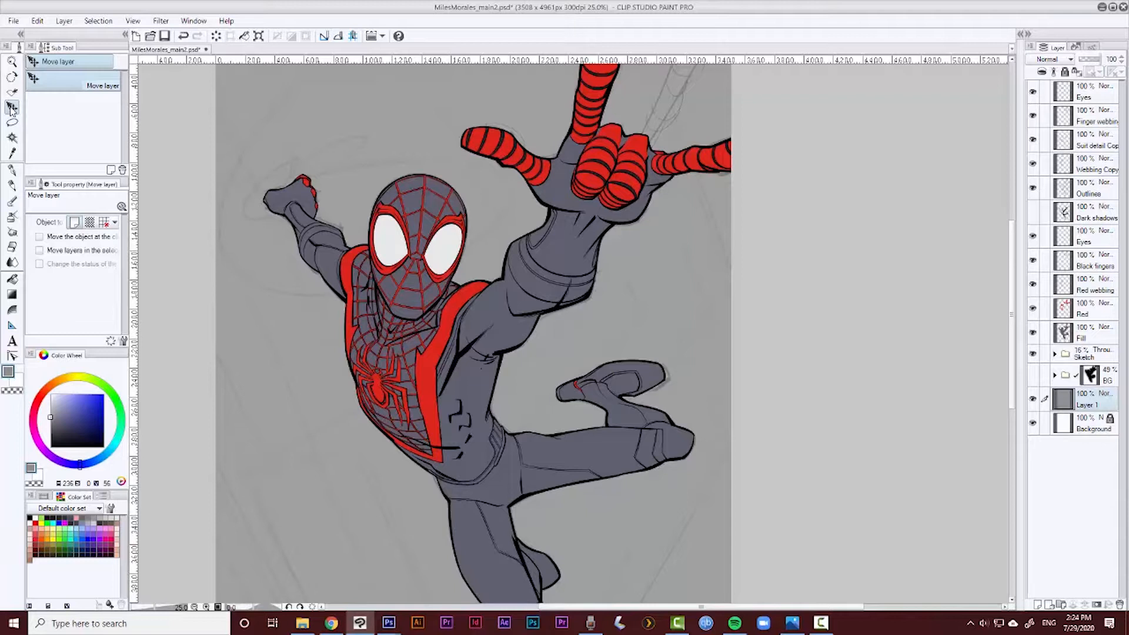
left_click(1033, 400)
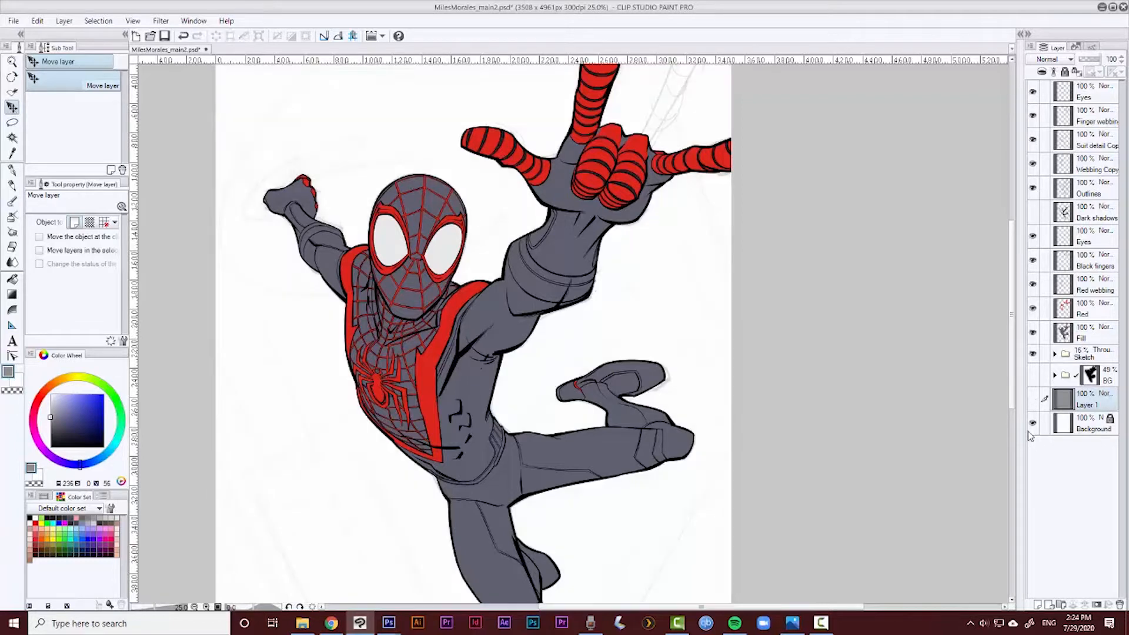
left_click(1033, 400)
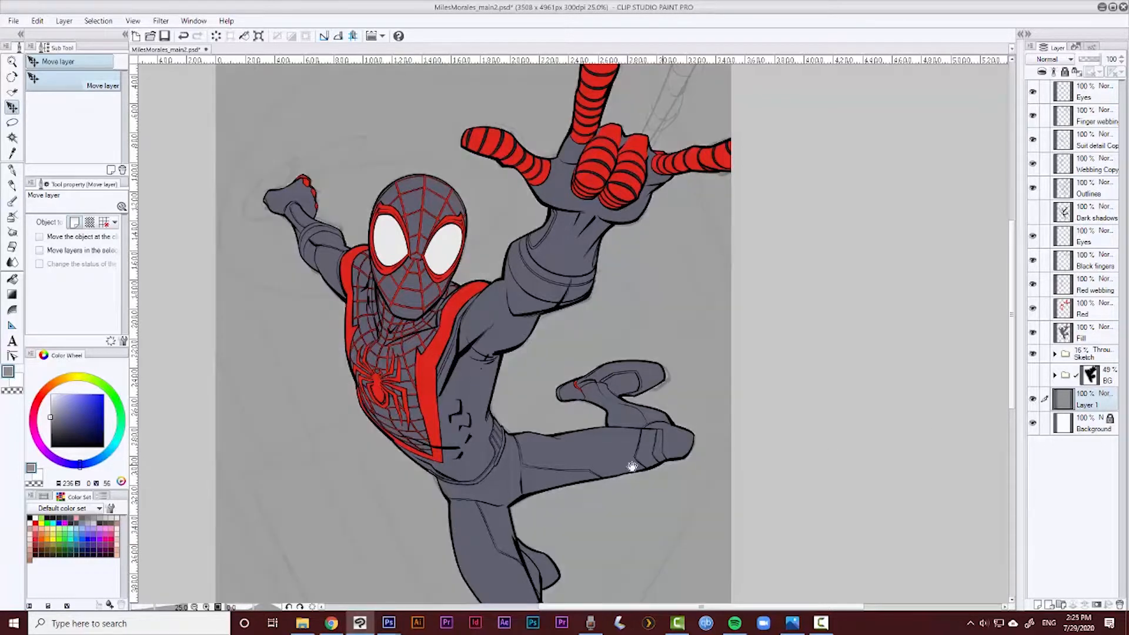
left_click_drag(632, 466, 562, 382)
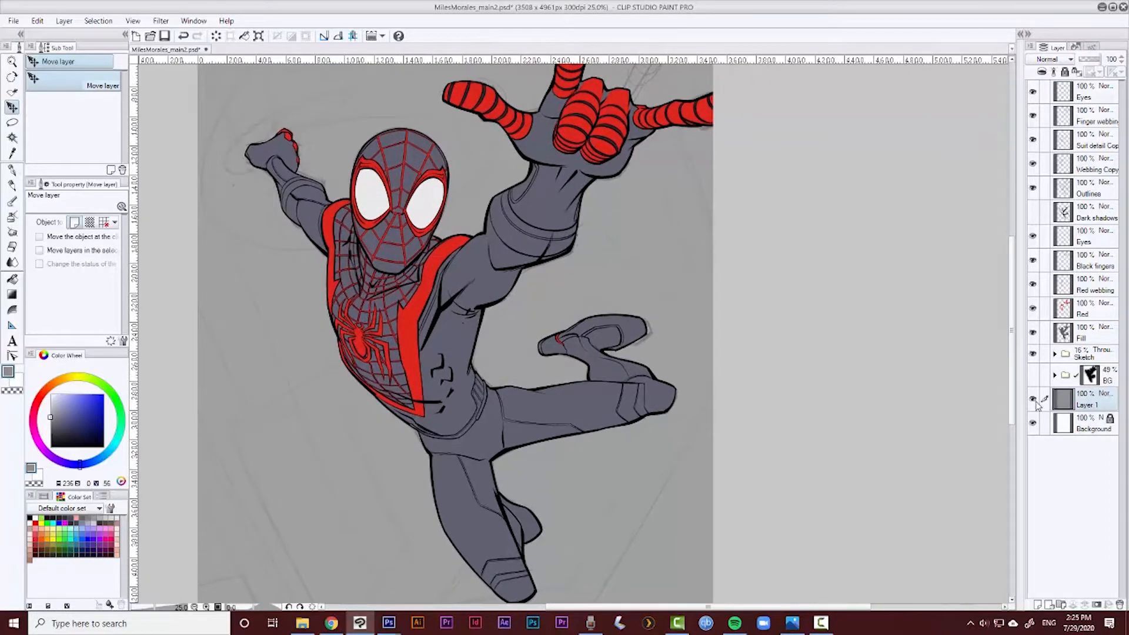
scroll(432, 333, "up", 2)
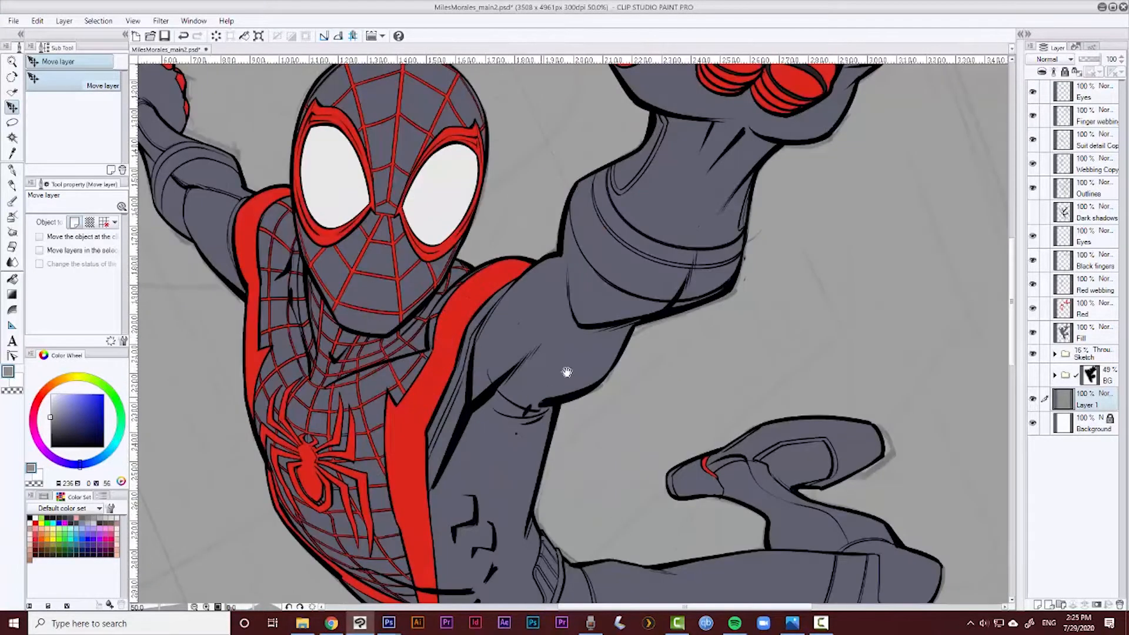
mouse_move(699, 188)
left_mouse_down()
mouse_move(644, 364)
mouse_move(657, 403)
left_mouse_up()
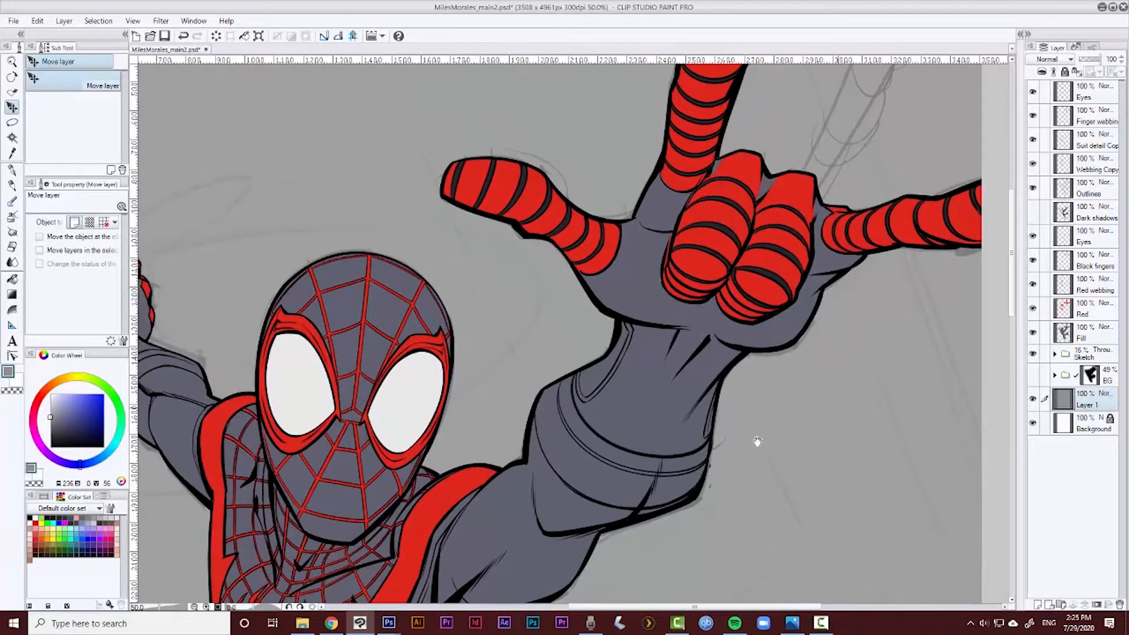
left_click_drag(813, 414, 801, 364)
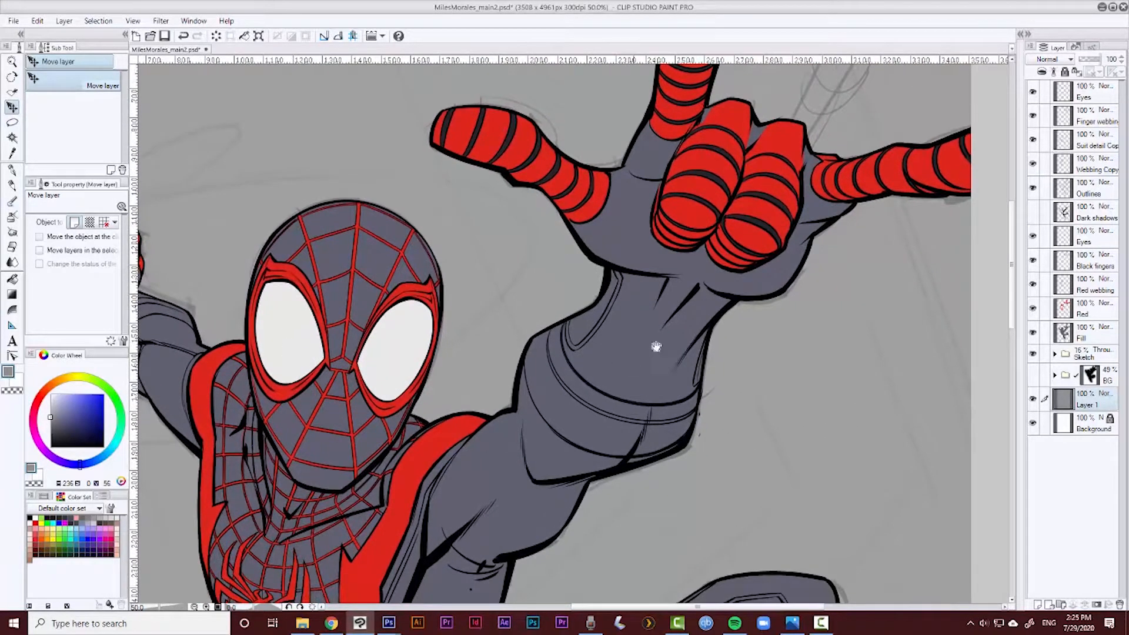
left_click_drag(371, 405, 464, 371)
mouse_move(456, 428)
left_mouse_down()
mouse_move(470, 321)
mouse_move(457, 289)
left_mouse_up()
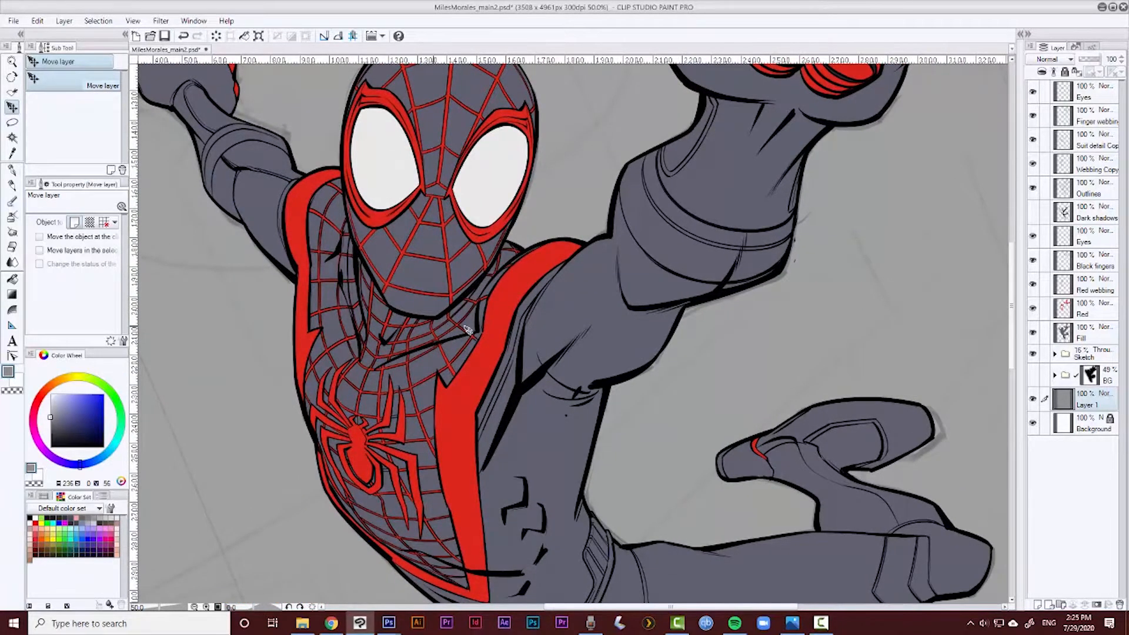
scroll(499, 353, "down", 1)
left_click_drag(497, 376, 476, 370)
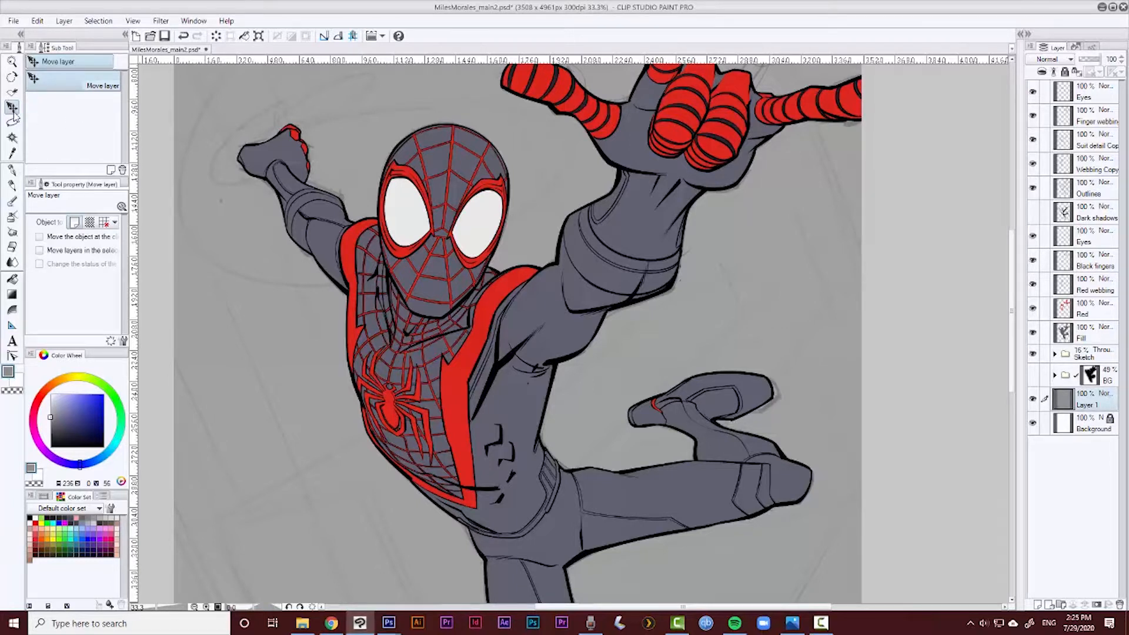
Create a new raster layer directly above the character's Fill layer
left_click(1088, 340)
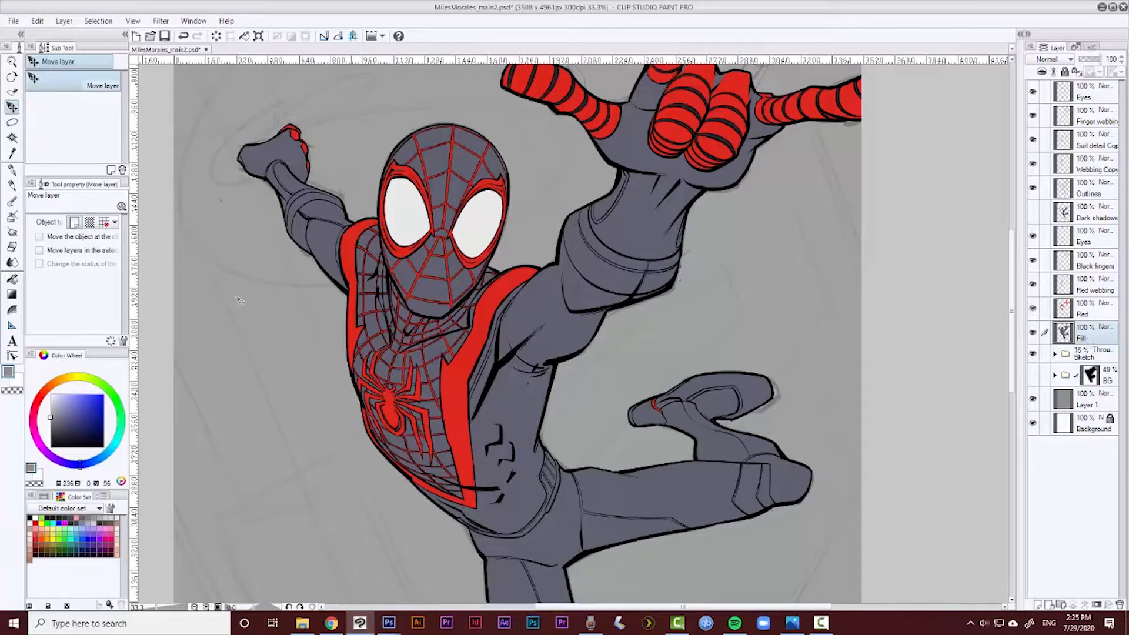
scroll(500, 323, "up", 1)
left_click_drag(482, 355, 489, 337)
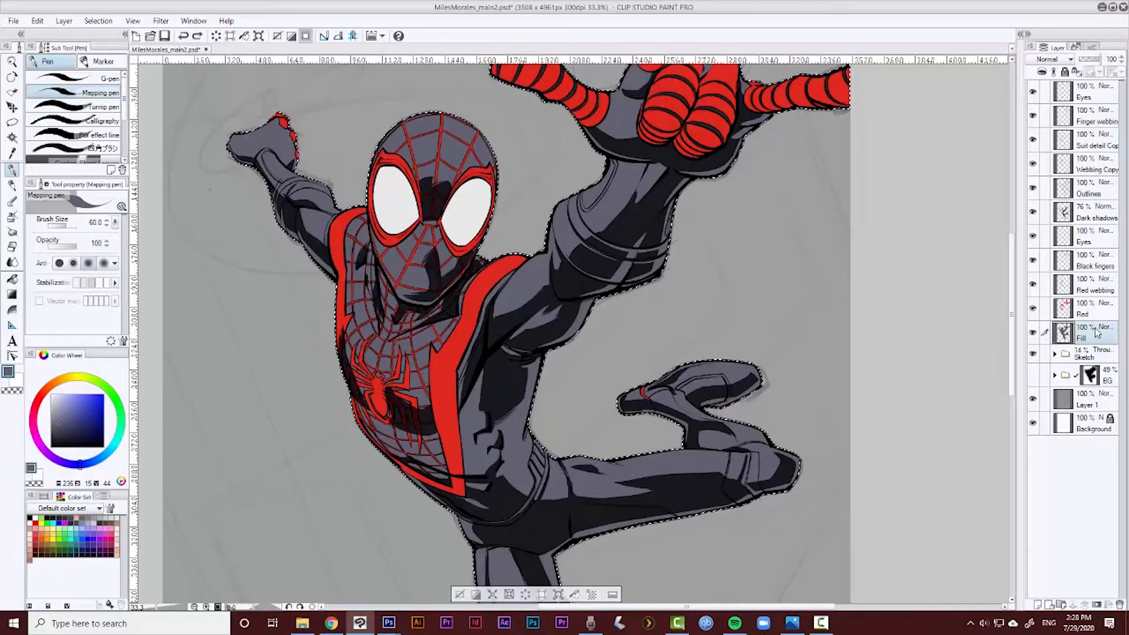
right_click(1097, 332)
left_click(1036, 337)
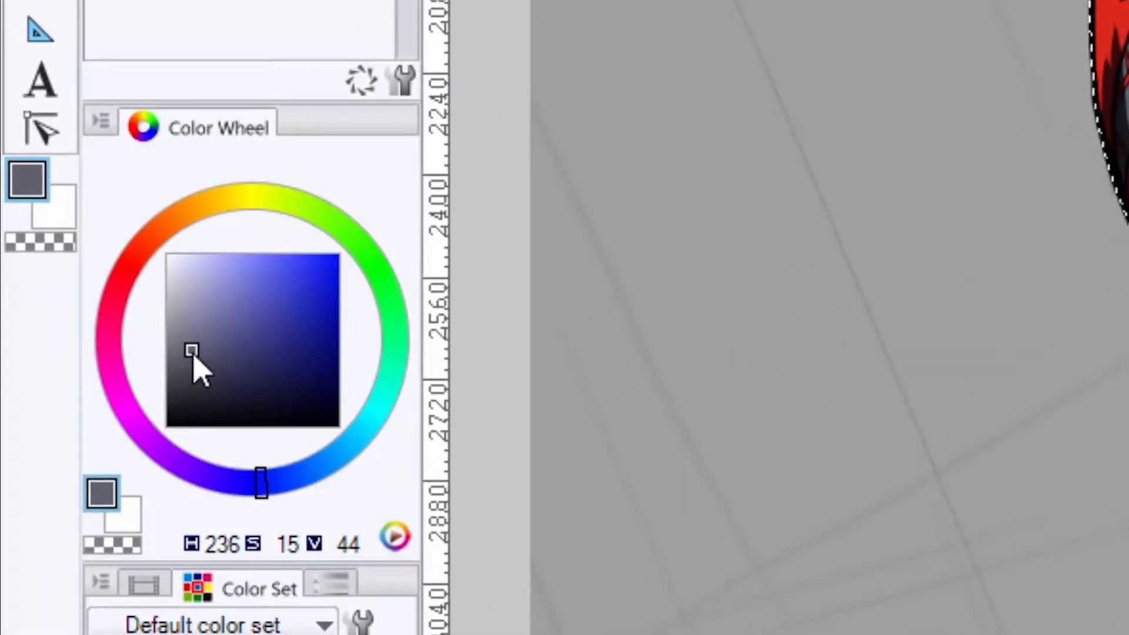
Set the drawing colour to a darker blue-grey (hue 236, saturation 16, value 20) and the new layer's opacity to 49%
left_click_drag(194, 359, 195, 394)
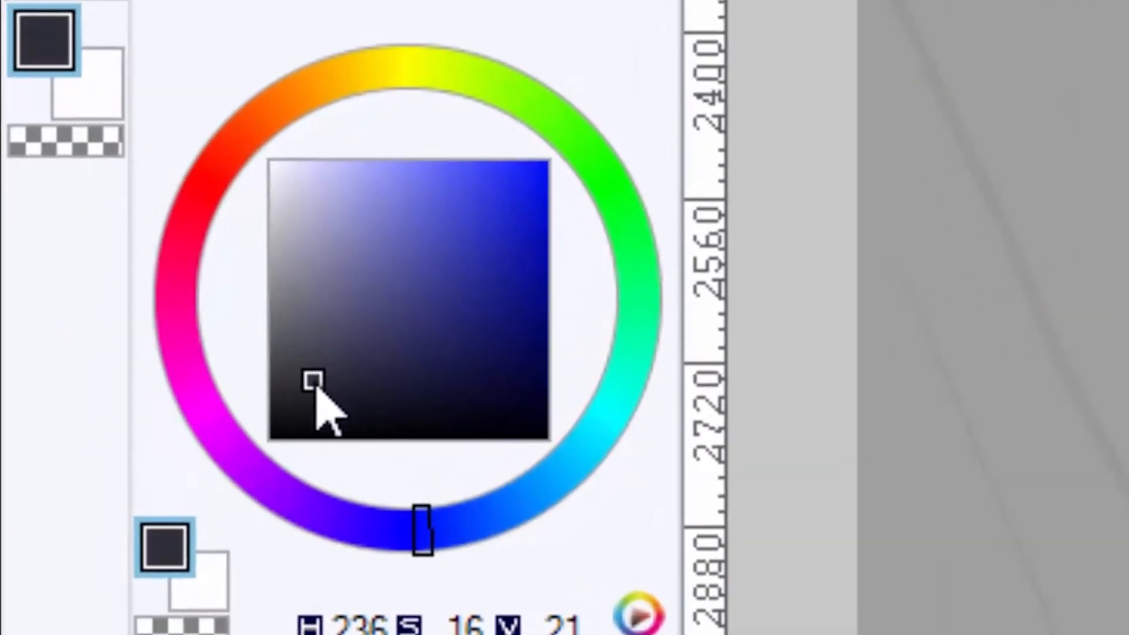
left_click_drag(318, 387, 317, 390)
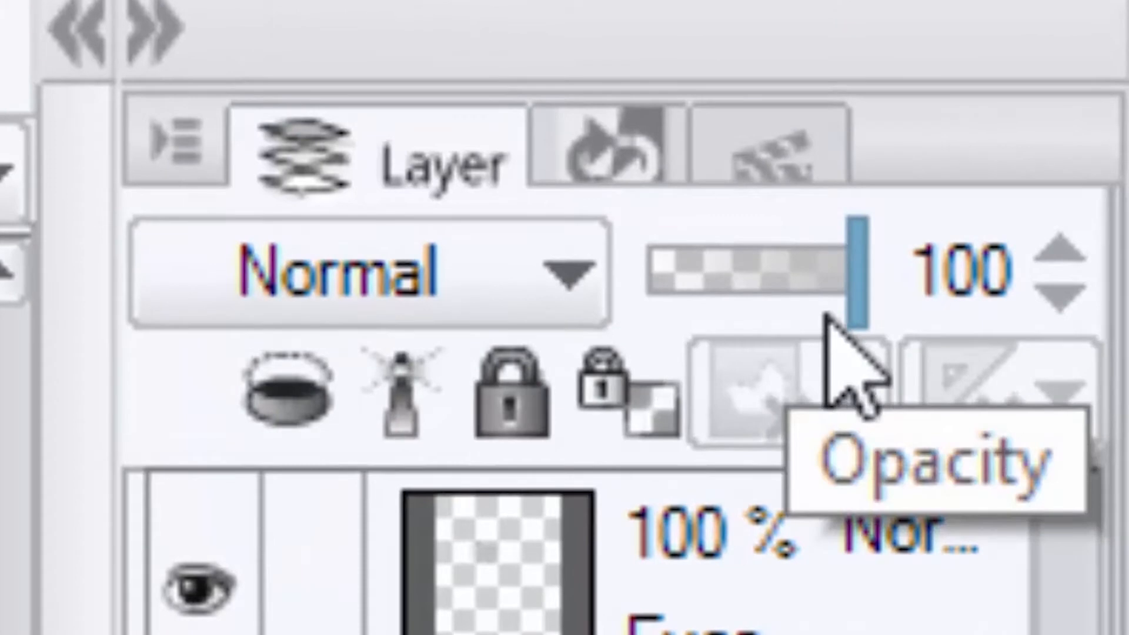
left_click_drag(830, 328, 744, 287)
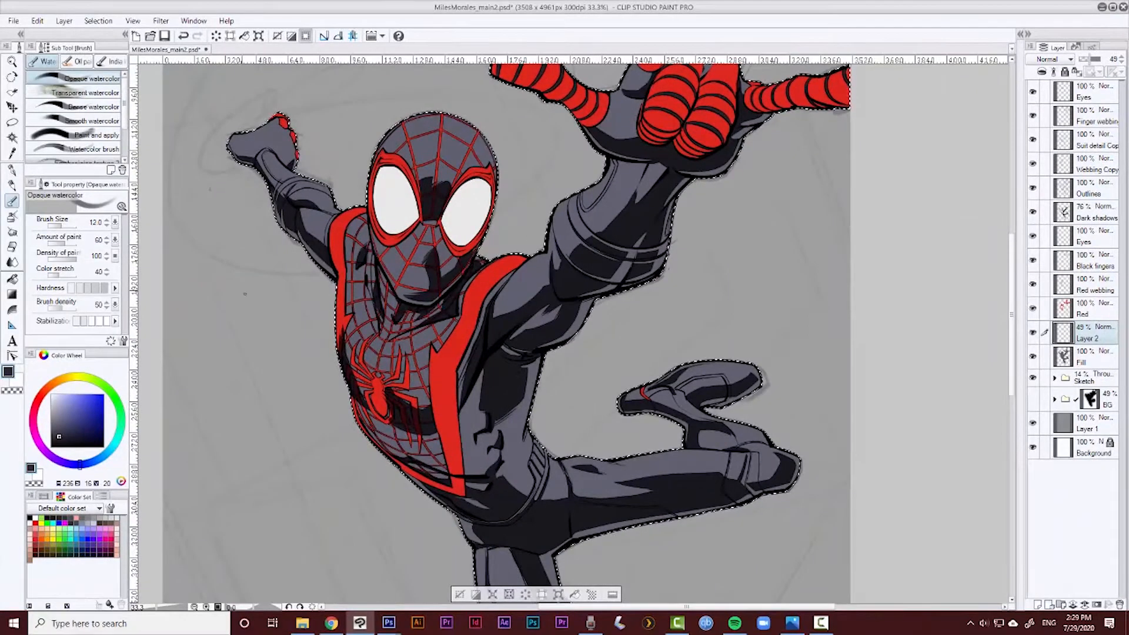
Paint soft dark shading with the Soft airbrush along the side of the torso and the outstretched forward arm
key("b")
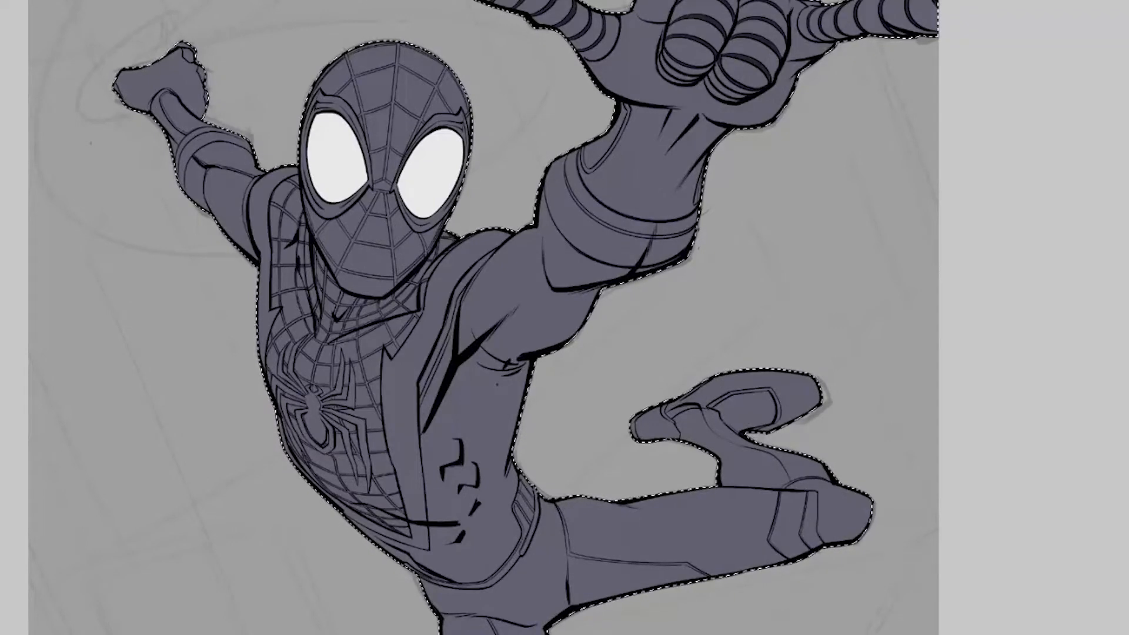
left_click_drag(352, 476, 333, 401)
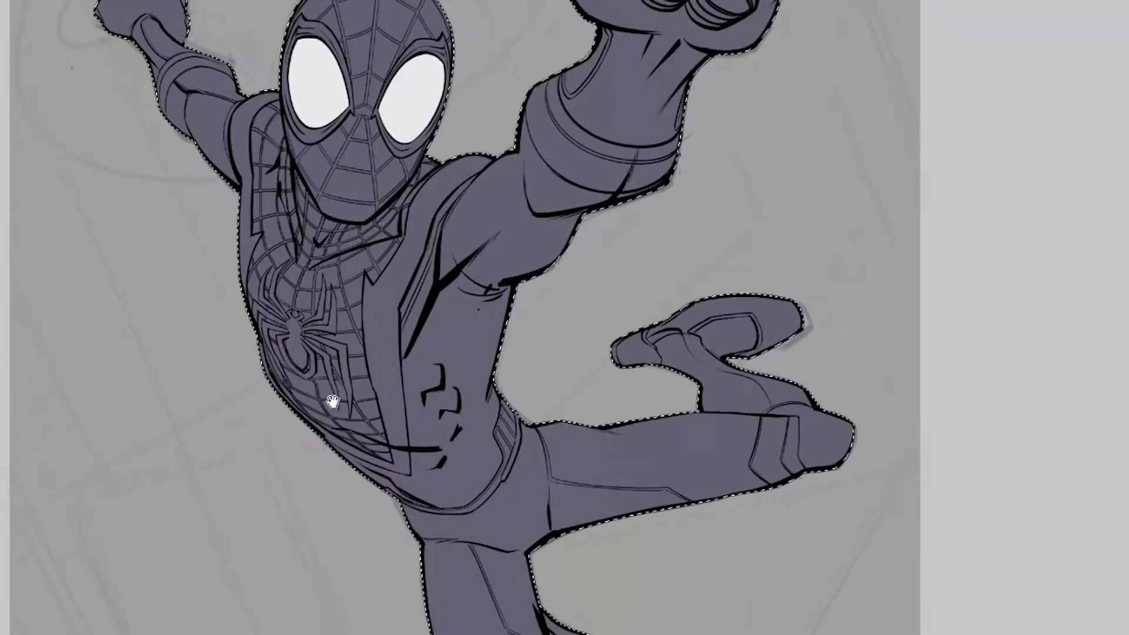
key("]")
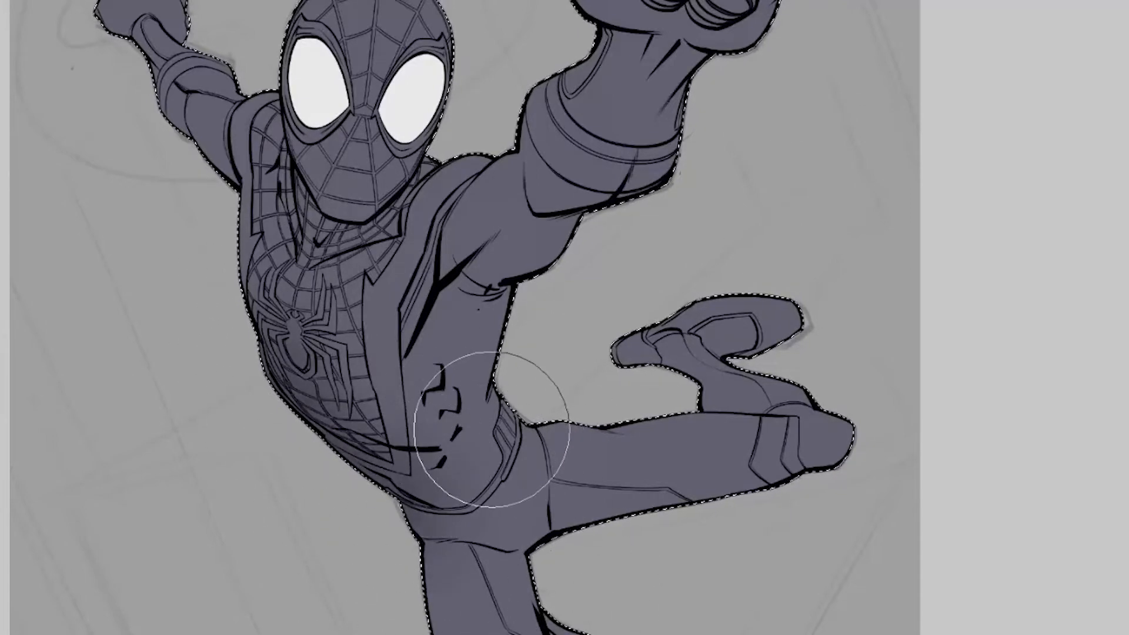
mouse_move(536, 293)
left_mouse_down()
mouse_move(521, 341)
mouse_move(598, 250)
mouse_move(587, 379)
left_mouse_up()
mouse_move(725, 178)
left_mouse_down()
mouse_move(686, 271)
mouse_move(756, 206)
left_mouse_up()
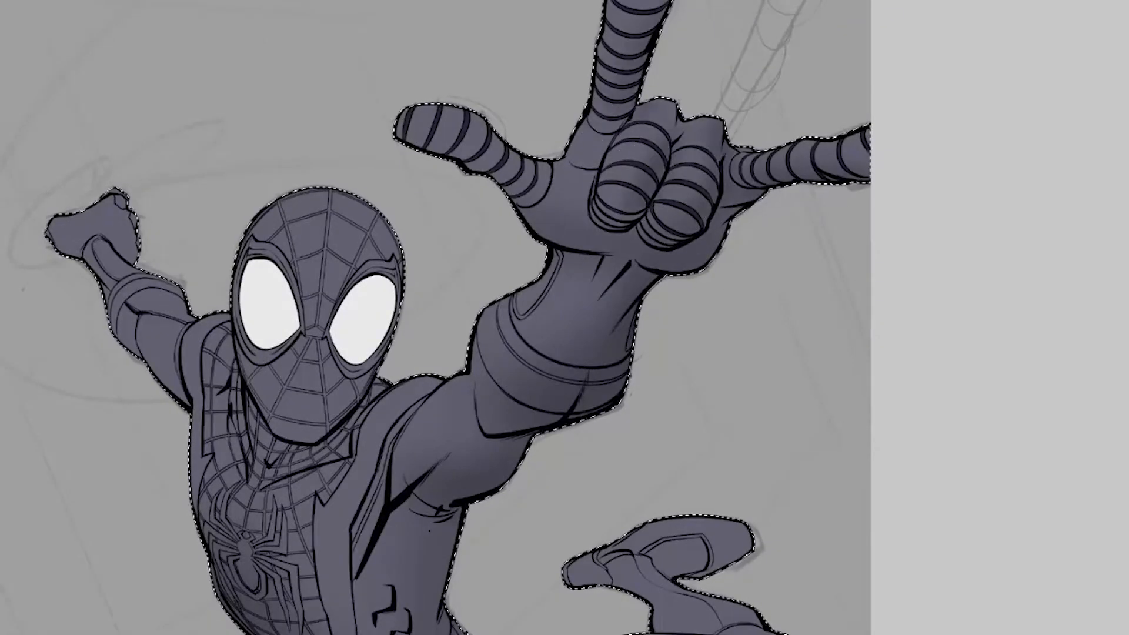
mouse_move(474, 567)
left_mouse_down()
mouse_move(502, 362)
mouse_move(491, 256)
left_mouse_up()
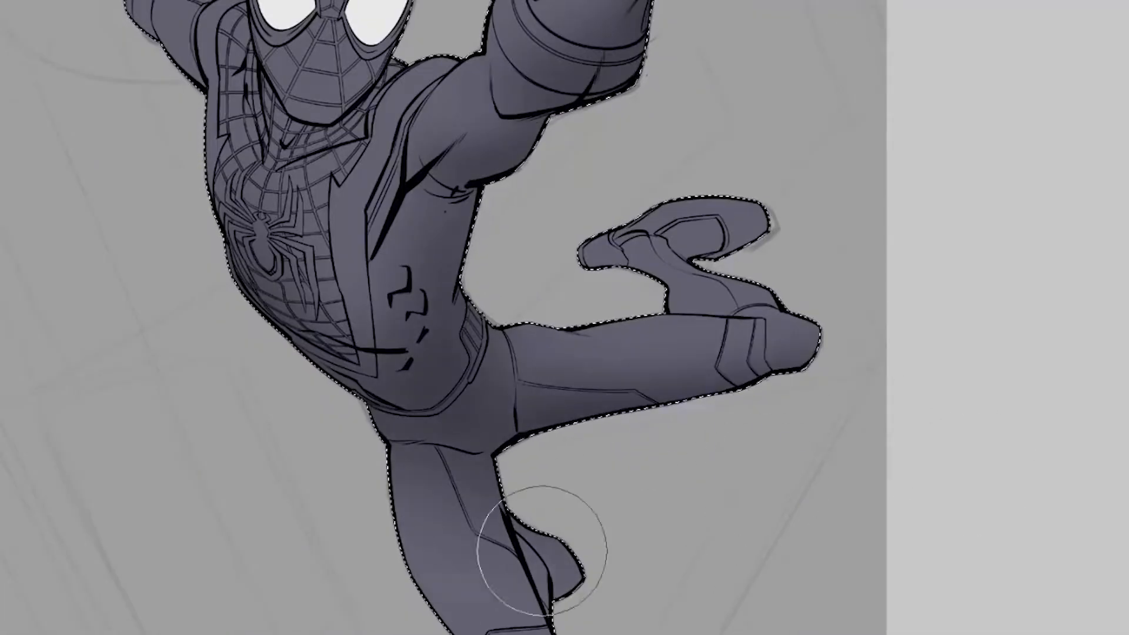
Airbrush soft dark shading over the legs, chest, head and rear arm, keeping it within the selected silhouette
left_click_drag(541, 549, 516, 413)
mouse_move(664, 147)
left_mouse_down()
mouse_move(636, 319)
mouse_move(713, 262)
left_mouse_up()
left_click_drag(713, 262, 764, 391)
mouse_move(277, 415)
left_mouse_down()
mouse_move(393, 312)
mouse_move(431, 318)
left_mouse_up()
mouse_move(360, 258)
left_mouse_down()
mouse_move(379, 170)
mouse_move(352, 77)
left_mouse_up()
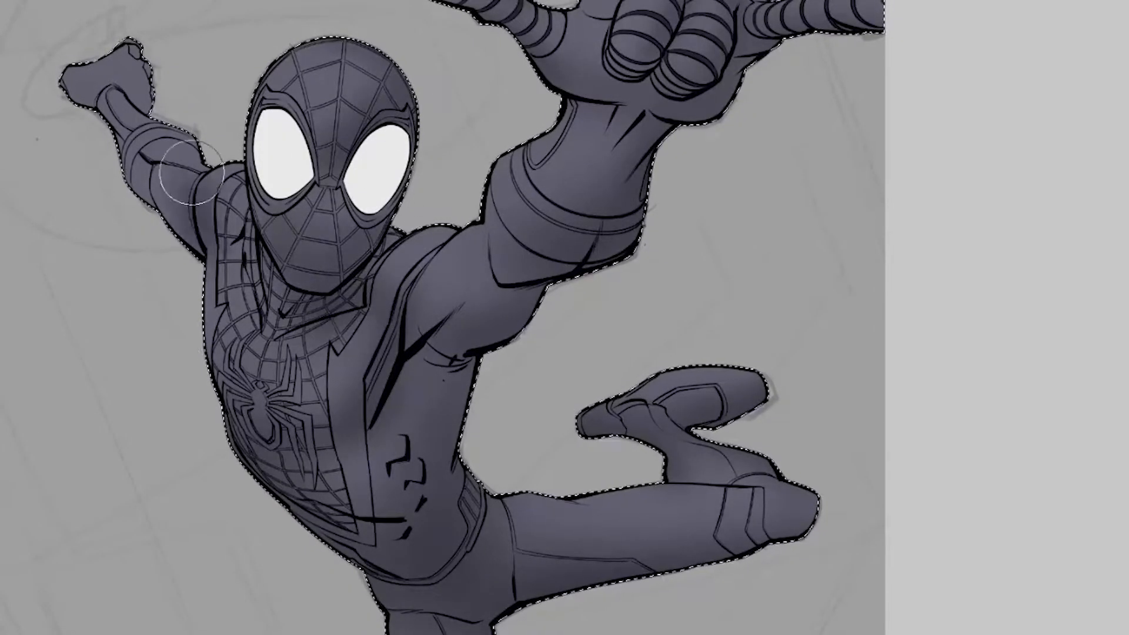
left_click_drag(184, 226, 144, 189)
left_click_drag(144, 62, 147, 103)
left_click_drag(518, 246, 487, 155)
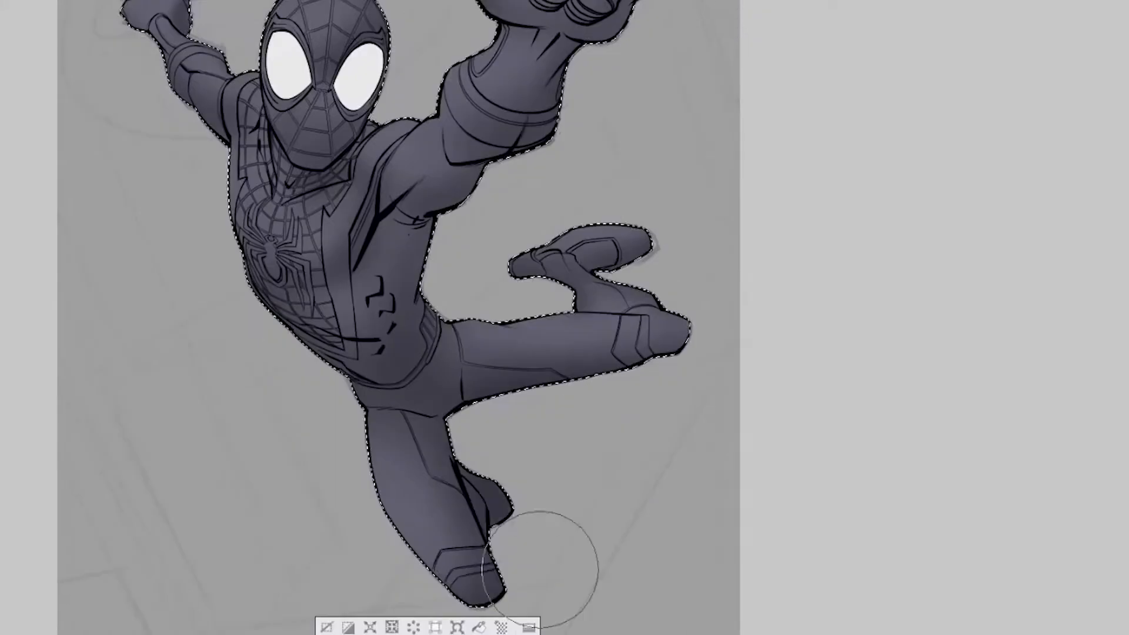
left_click_drag(594, 194, 631, 280)
left_click_drag(538, 259, 585, 370)
left_click_drag(570, 424, 549, 373)
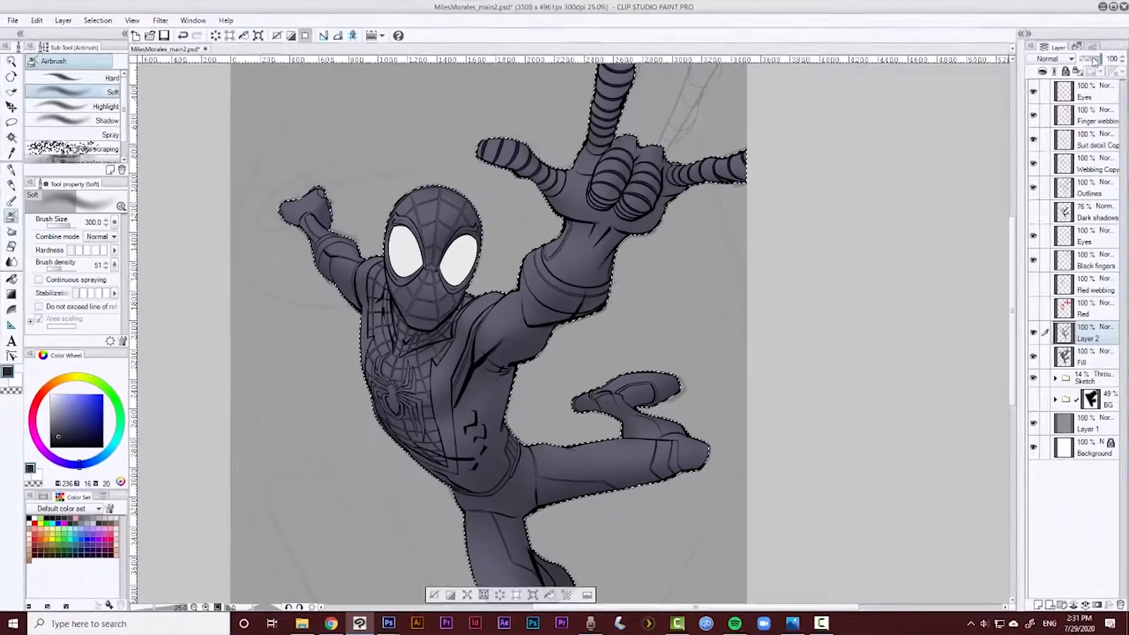
Lower the soft shading layer's opacity to 49% and create a new raster layer directly above it
left_click(1092, 60)
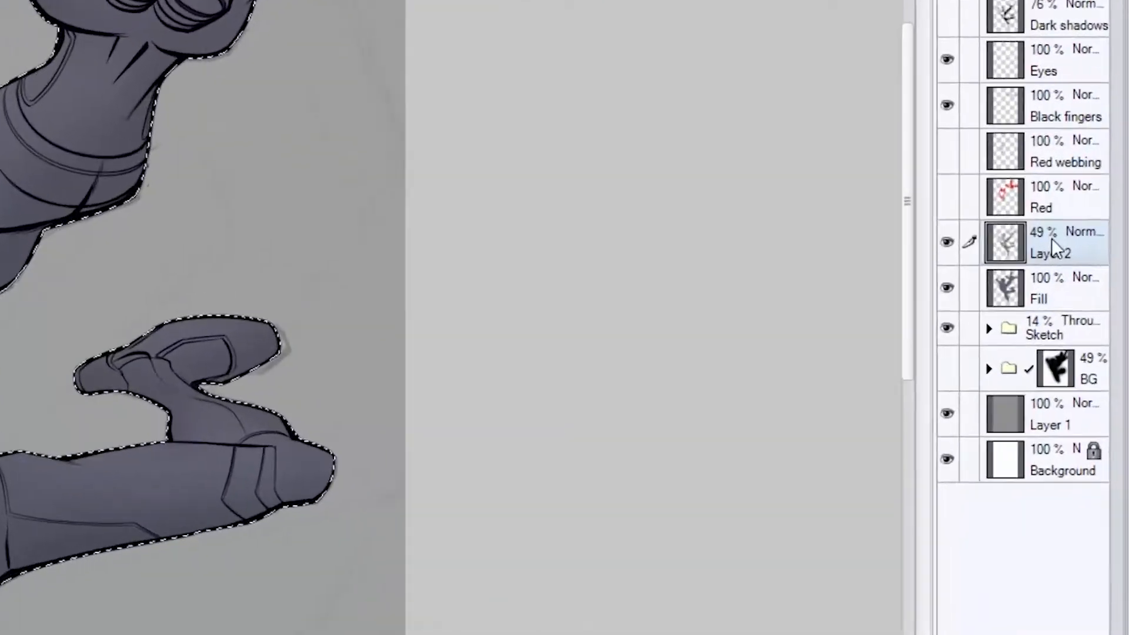
right_click(1082, 331)
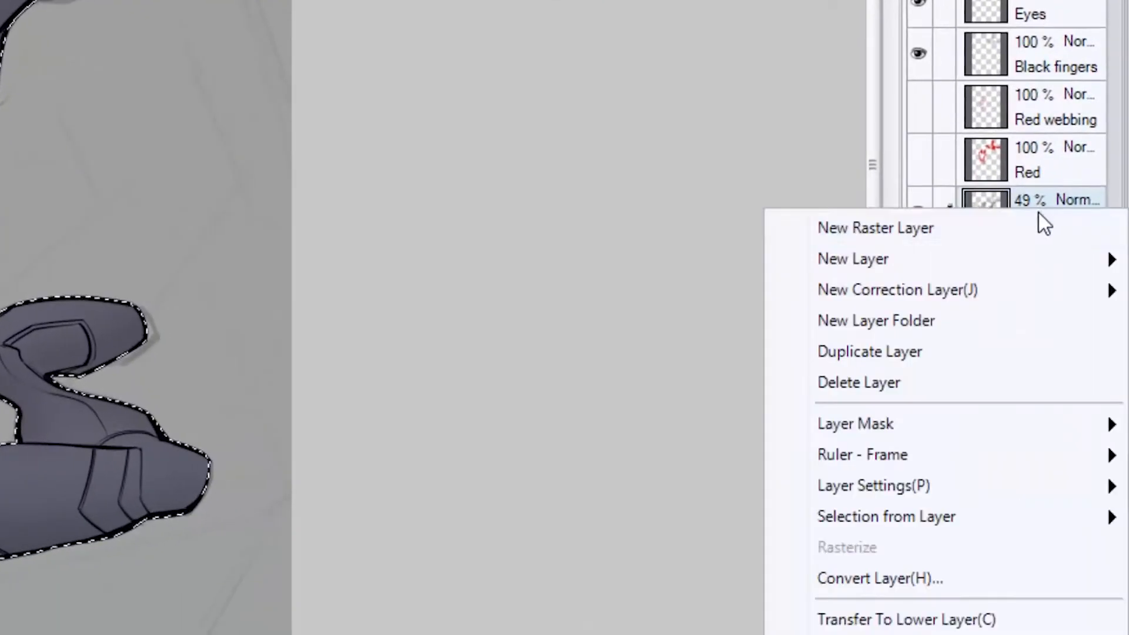
left_click(997, 232)
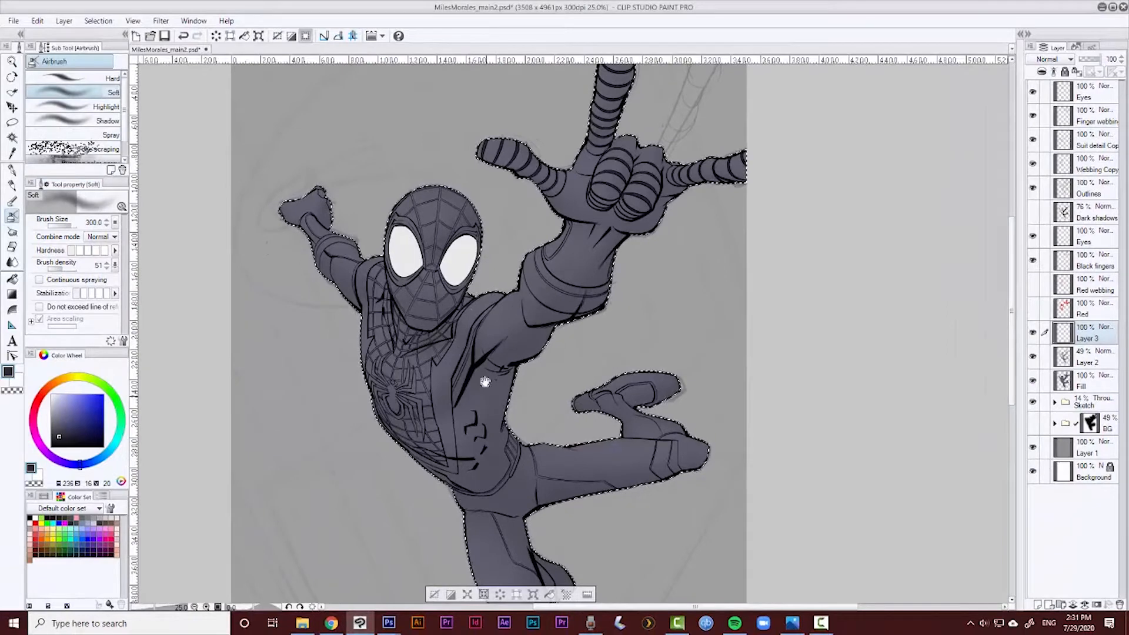
Switch to the Mapping pen with brush size 120 and set the new top shading layer's opacity to 54%
mouse_move(486, 382)
left_mouse_down()
mouse_move(465, 282)
mouse_move(466, 323)
left_mouse_up()
key("p")
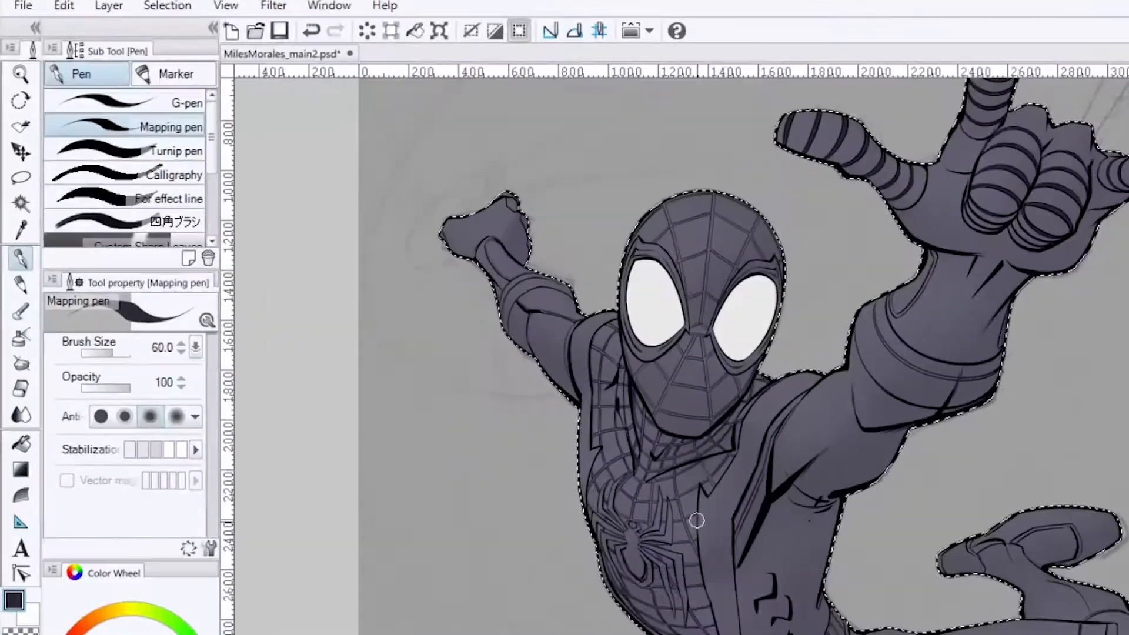
key("ctrl+plus")
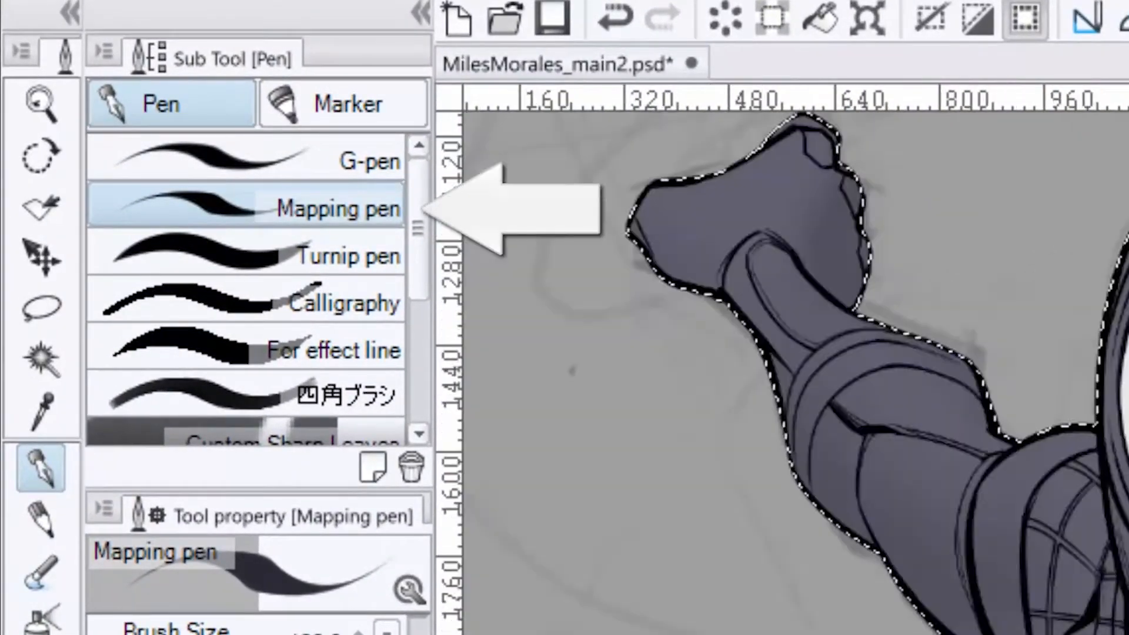
left_click_drag(794, 377, 780, 424)
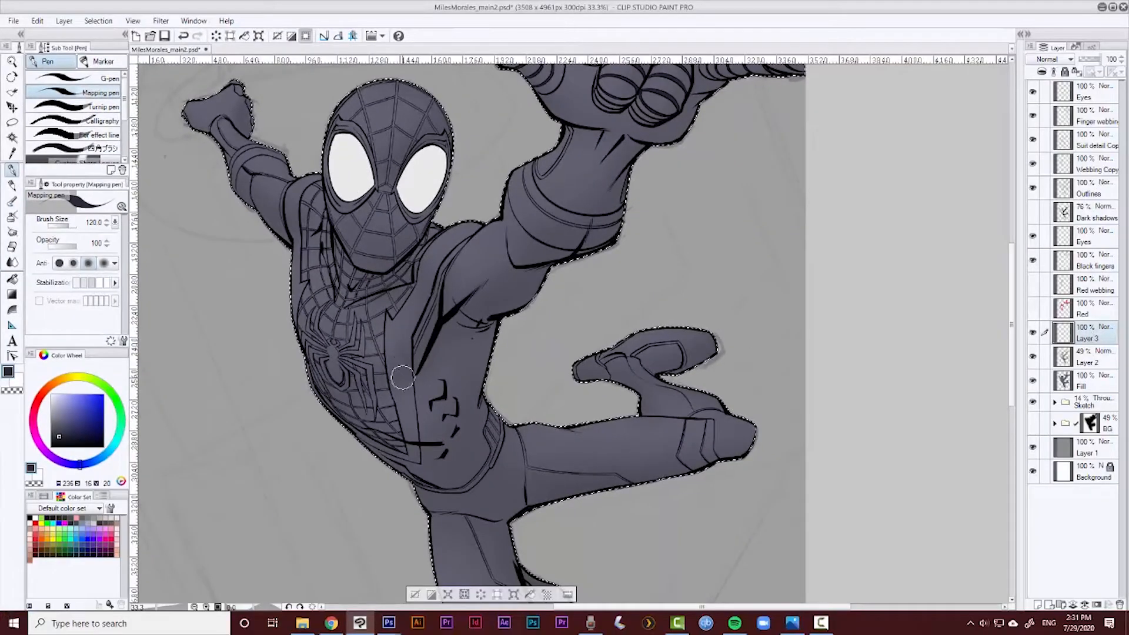
scroll(404, 378, "up", 2)
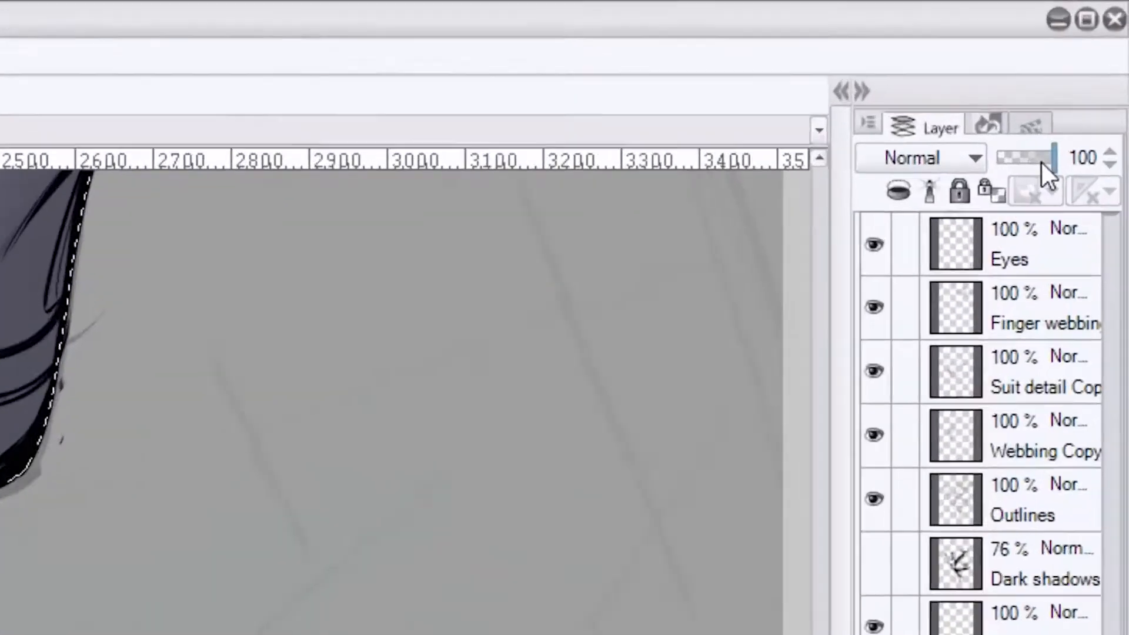
left_click_drag(1099, 60, 1086, 59)
left_click_drag(974, 241, 979, 242)
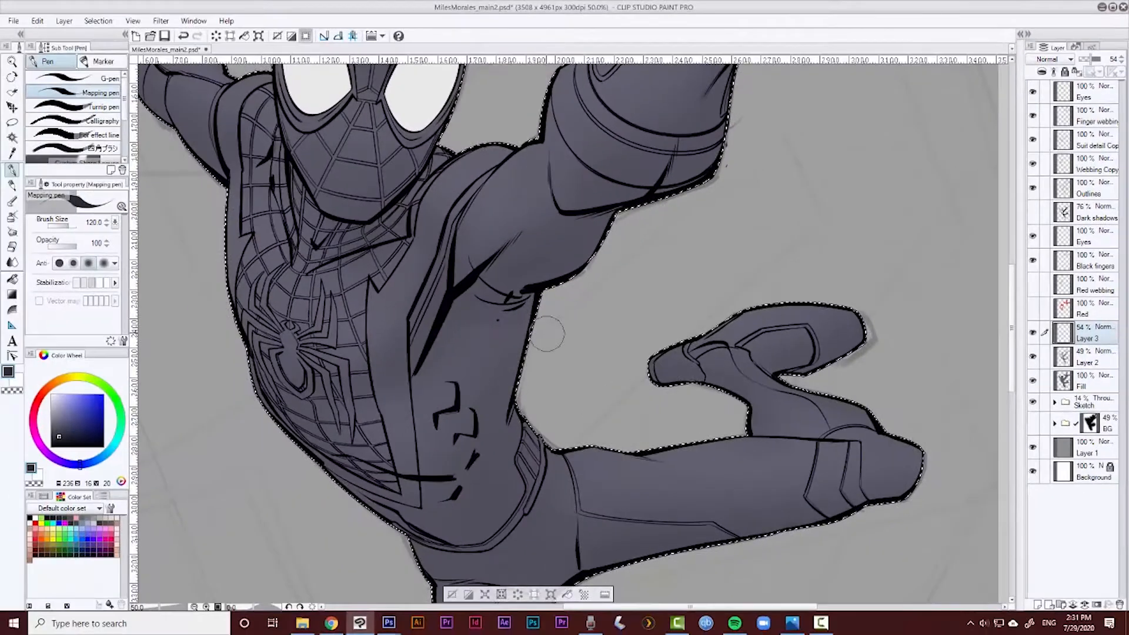
Paint hard-edged dark shading over the hip and side of the waist with the Mapping pen on the top shading layer
scroll(548, 334, "down", 1)
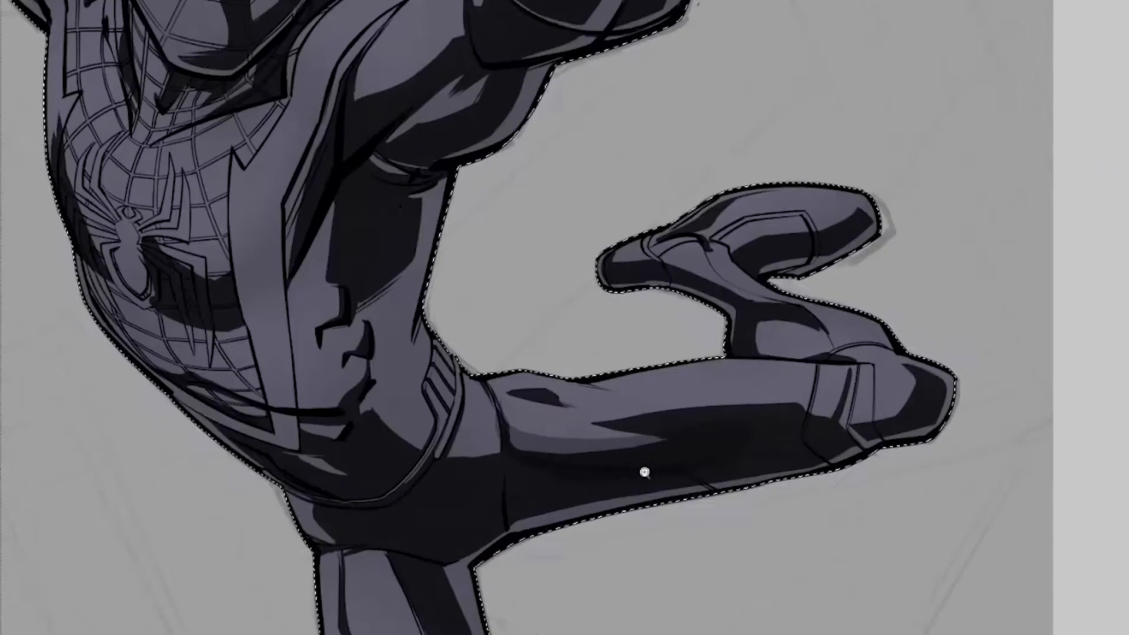
left_click_drag(588, 470, 639, 481)
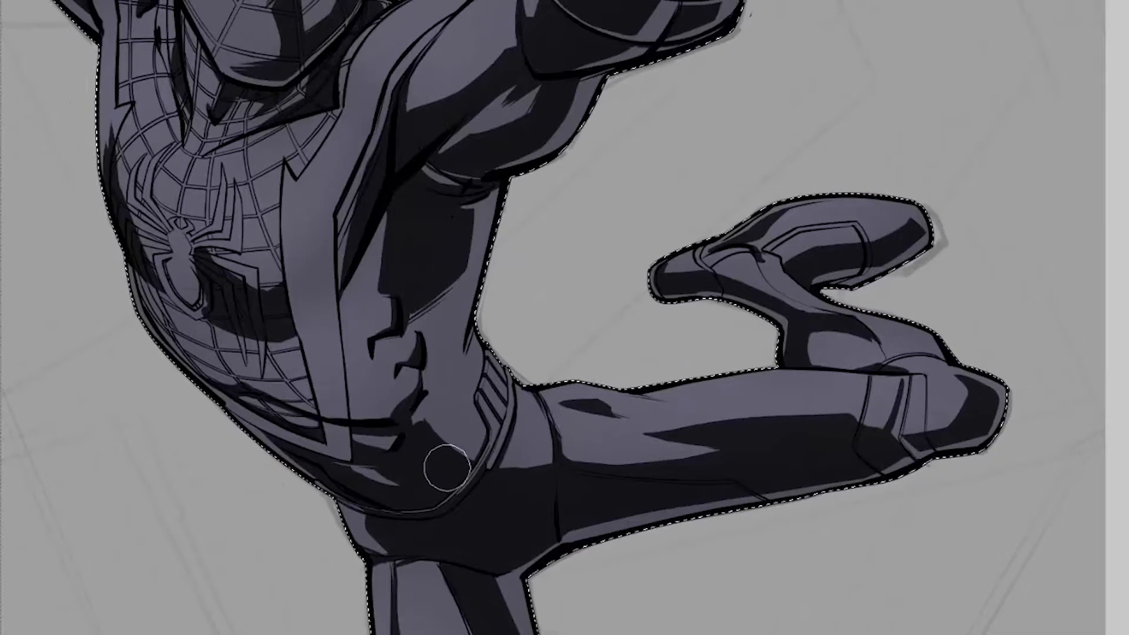
left_click_drag(512, 482, 420, 350)
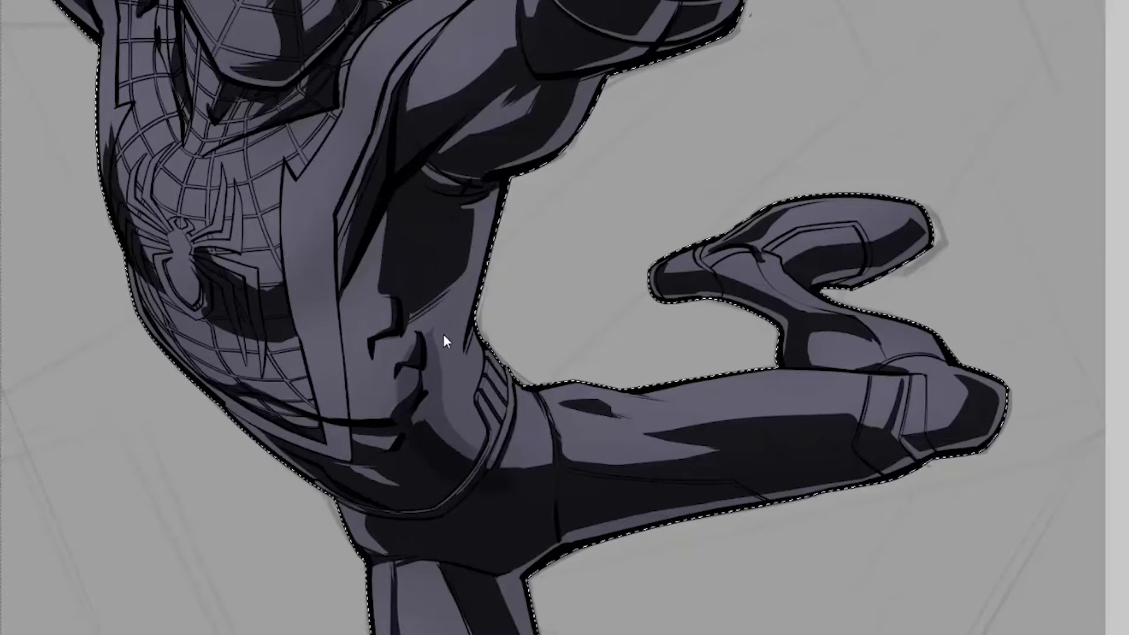
scroll(443, 341, "down", 1)
mouse_move(444, 404)
left_mouse_down()
mouse_move(475, 270)
mouse_move(496, 274)
mouse_move(496, 264)
mouse_move(461, 320)
left_mouse_up()
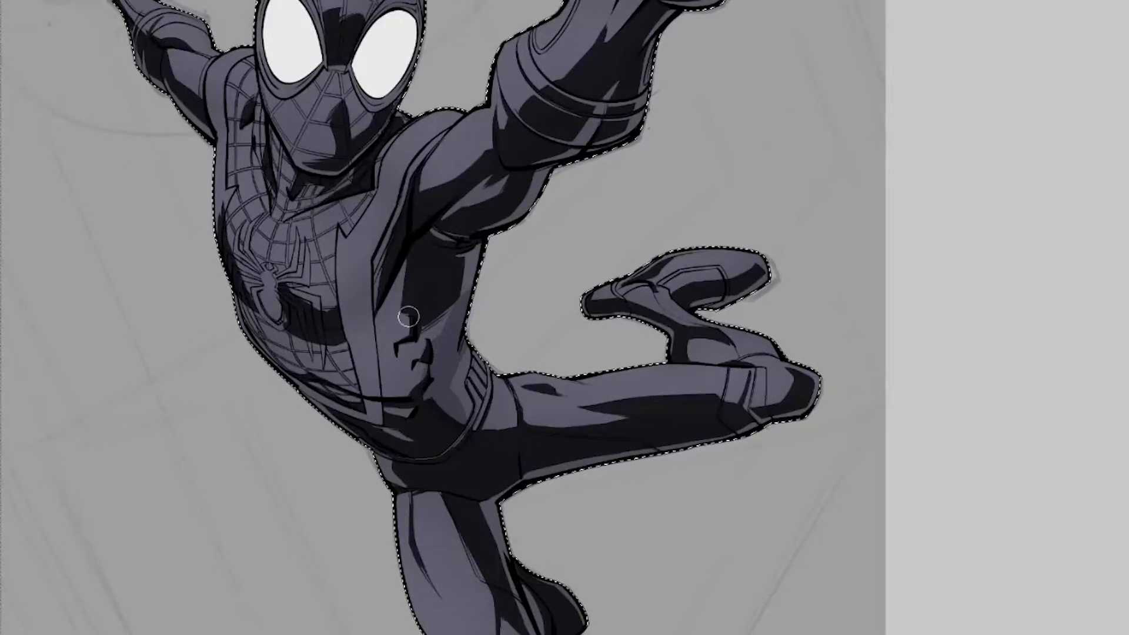
Paint a hard-edged shadow across the lower abdomen, undoing and redrawing the stroke to refine its curve
left_click_drag(329, 394, 429, 373)
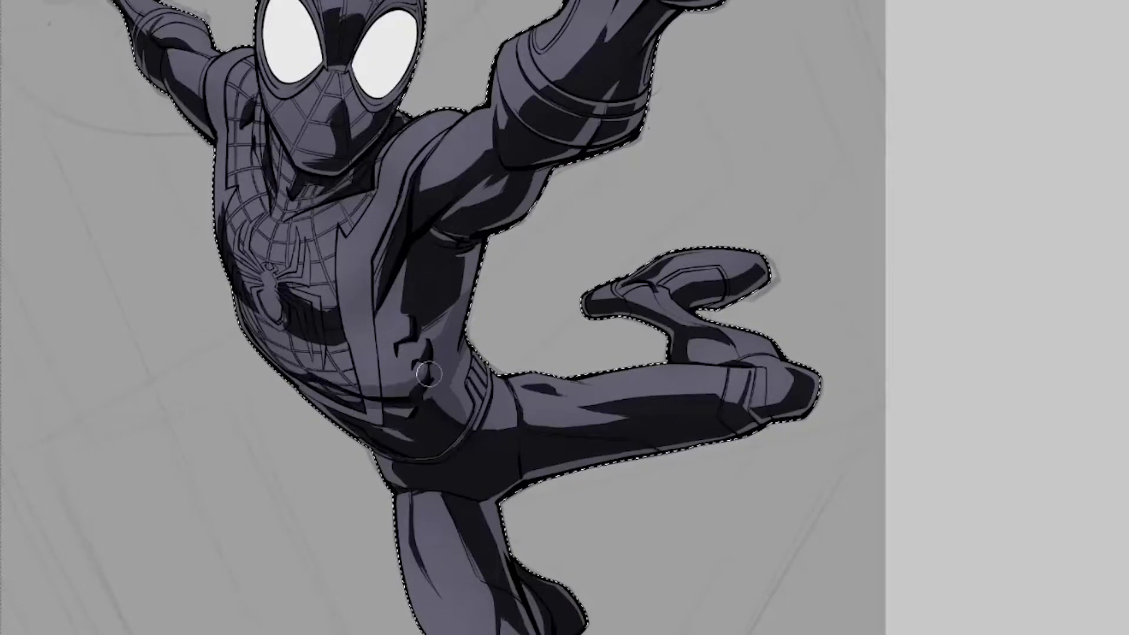
key("ctrl+z")
left_click_drag(342, 396, 432, 377)
key("ctrl+z")
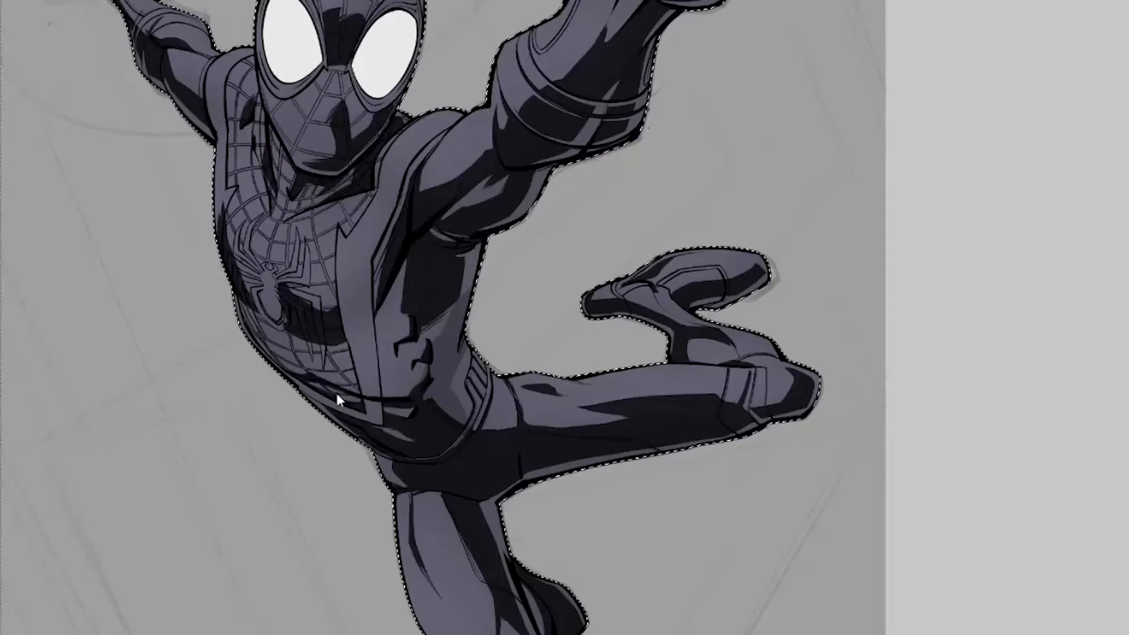
left_click_drag(338, 395, 447, 365)
key("ctrl+z")
left_click_drag(340, 393, 447, 381)
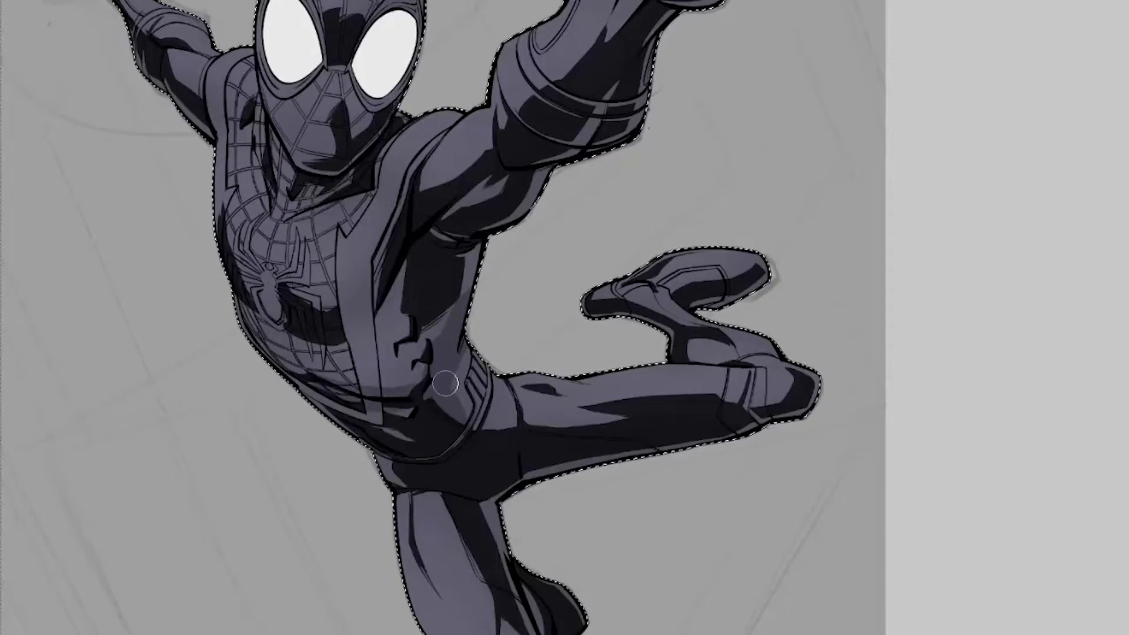
Fill in hard-edged shading around the waist, belt line, abdominal muscles and outer edge of the chest
mouse_move(349, 410)
left_mouse_down()
mouse_move(436, 427)
mouse_move(384, 424)
mouse_move(444, 446)
mouse_move(466, 436)
mouse_move(417, 433)
mouse_move(462, 451)
left_mouse_up()
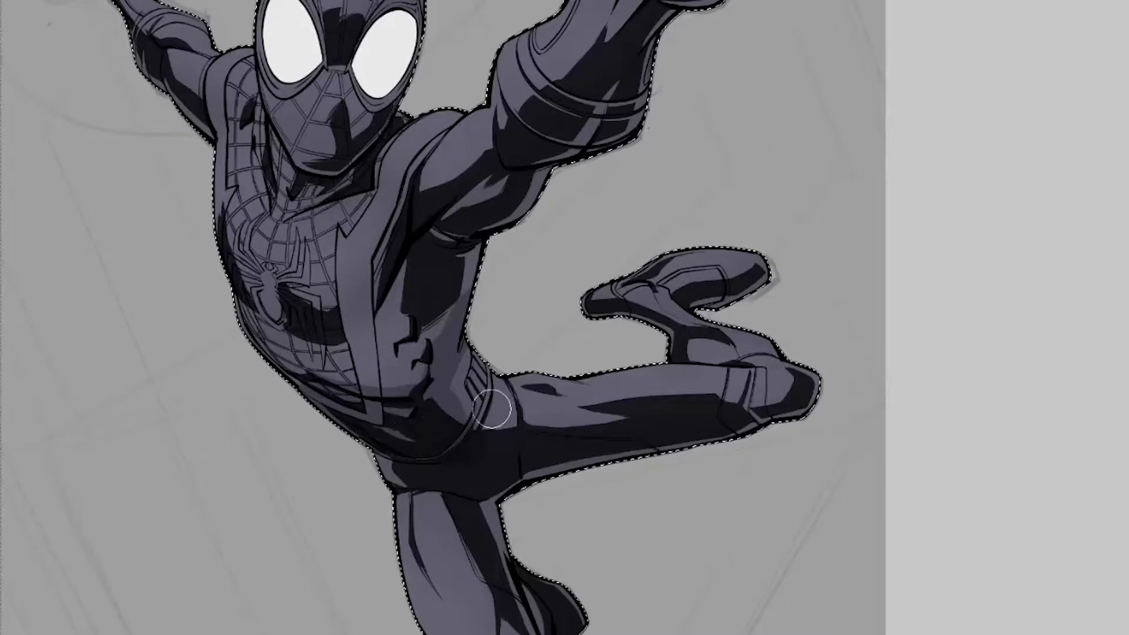
left_click_drag(492, 409, 486, 355)
left_click_drag(406, 438, 386, 400)
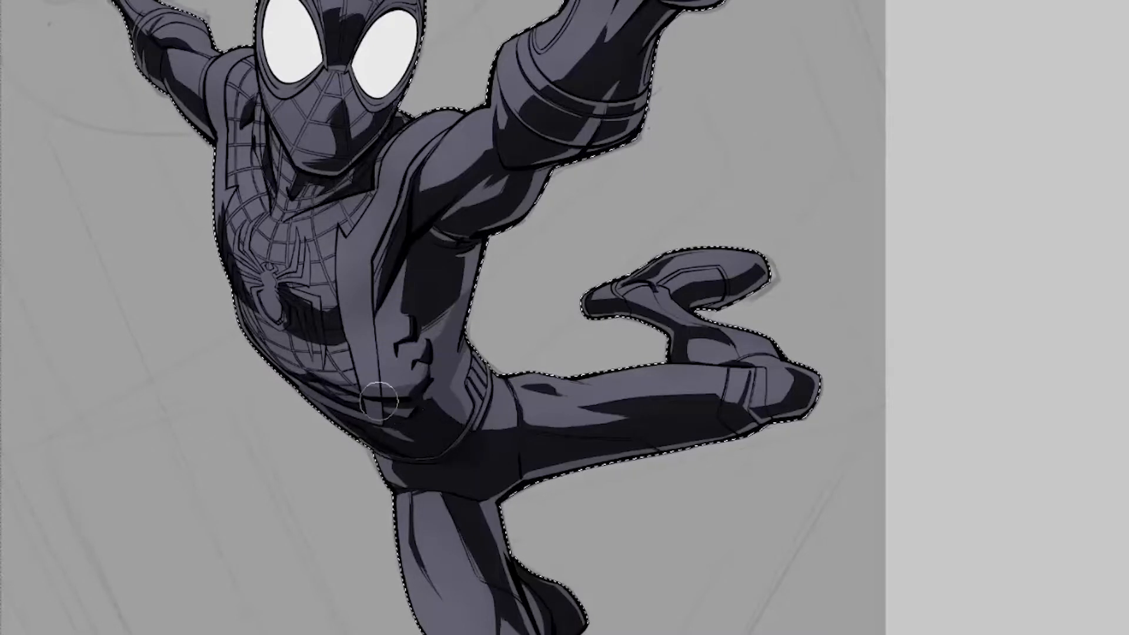
left_click_drag(450, 387, 448, 456)
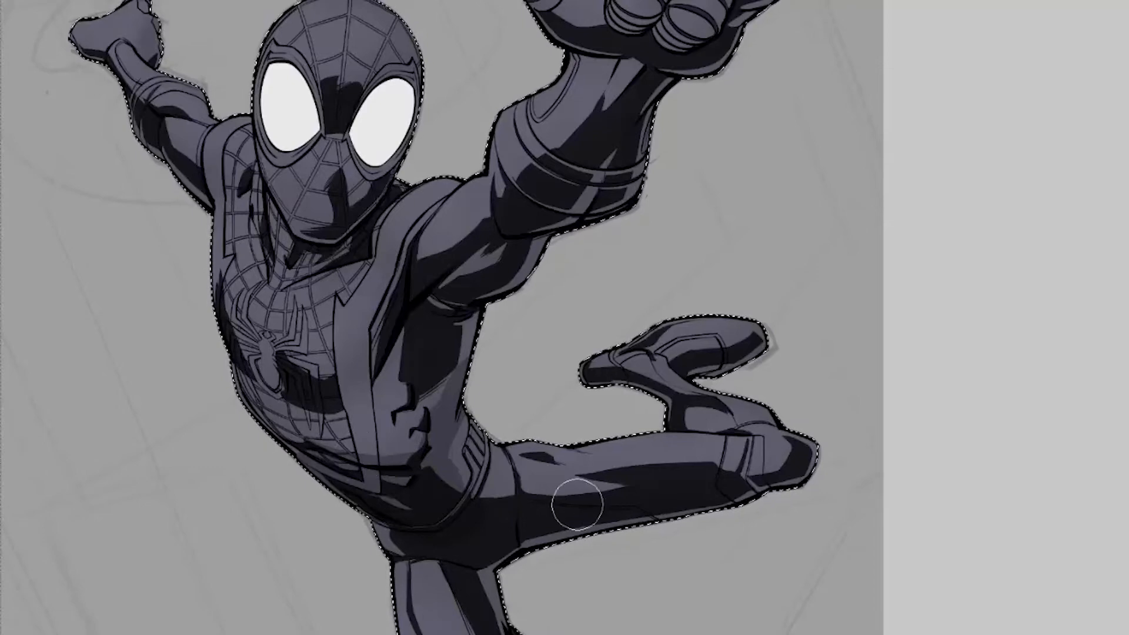
left_click_drag(230, 308, 259, 353)
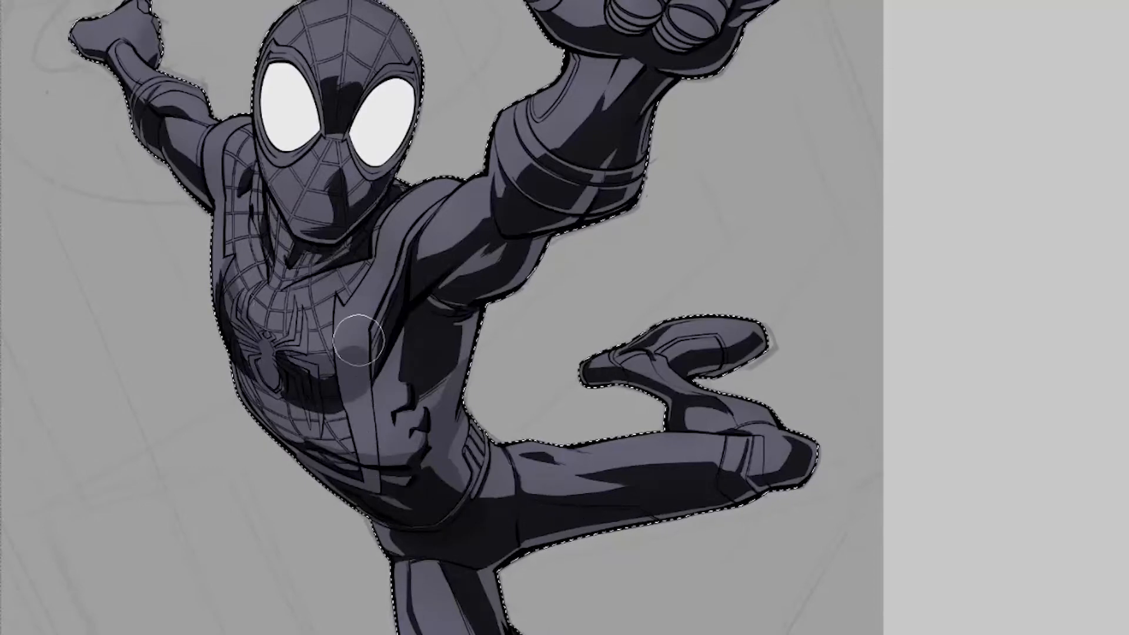
mouse_move(347, 374)
left_mouse_down()
mouse_move(333, 371)
mouse_move(418, 195)
left_mouse_up()
key("ctrl+z")
key("ctrl+y")
key("ctrl+z")
mouse_move(372, 335)
left_mouse_down()
mouse_move(414, 195)
mouse_move(391, 282)
mouse_move(404, 218)
left_mouse_up()
key("ctrl+z")
Reduce the brush size and paint hard-edged shading along the chest strap, shoulder and upper part of the outstretched arm
key("bracketleft")
key("bracketleft")
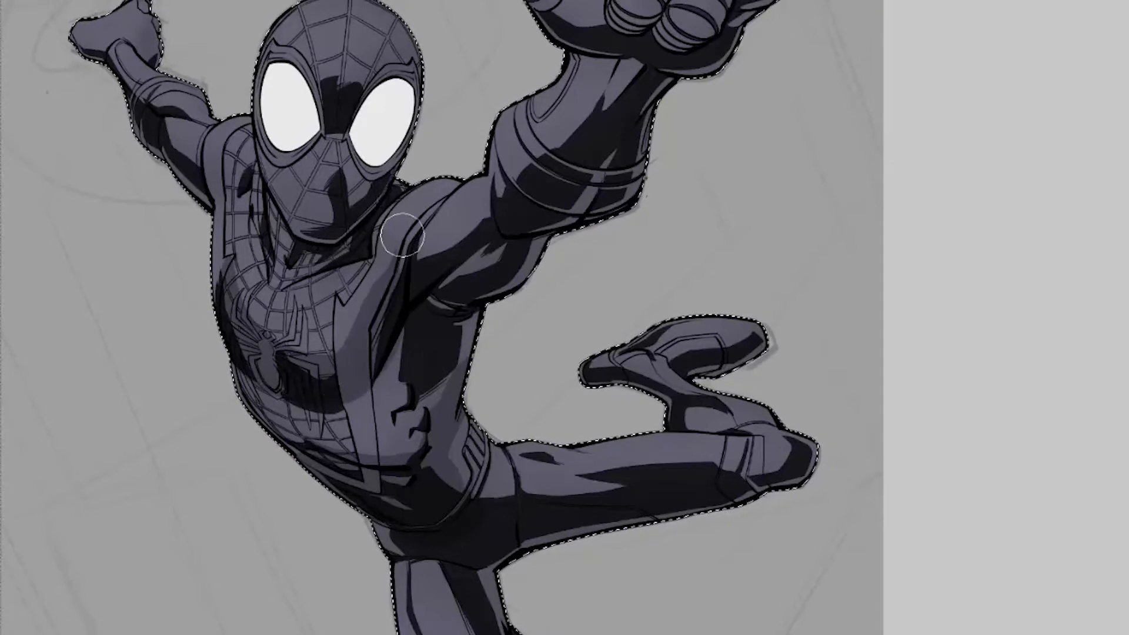
mouse_move(363, 326)
left_mouse_down()
mouse_move(400, 245)
mouse_move(368, 334)
mouse_move(404, 232)
mouse_move(398, 246)
mouse_move(381, 232)
mouse_move(412, 257)
left_mouse_up()
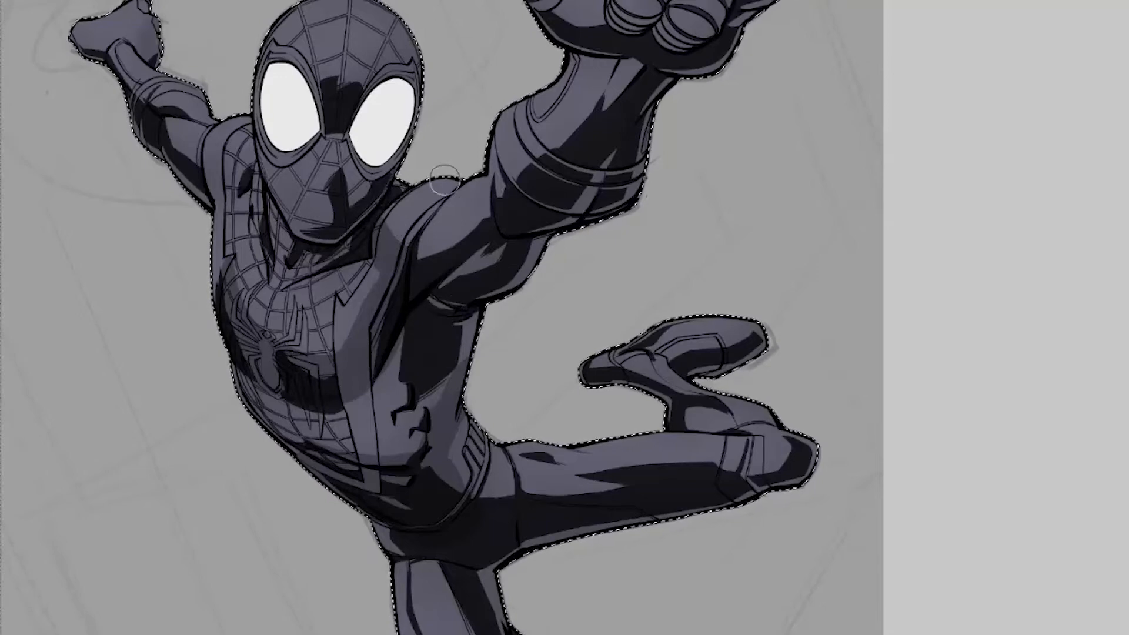
left_click_drag(401, 219, 390, 236)
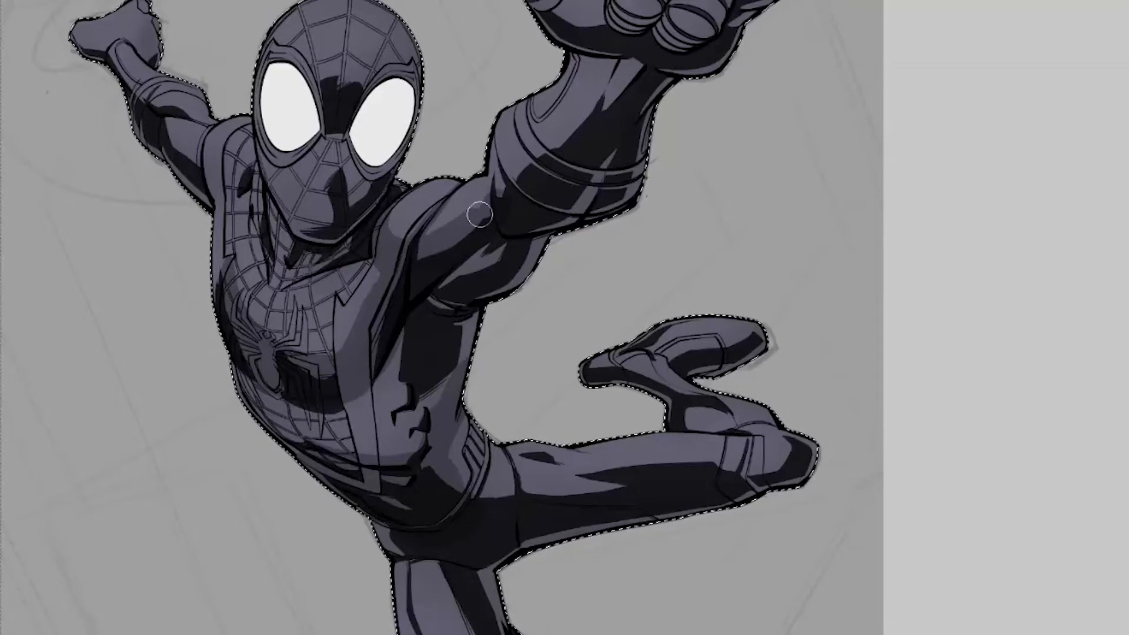
mouse_move(502, 237)
left_mouse_down()
mouse_move(439, 274)
mouse_move(511, 232)
left_mouse_up()
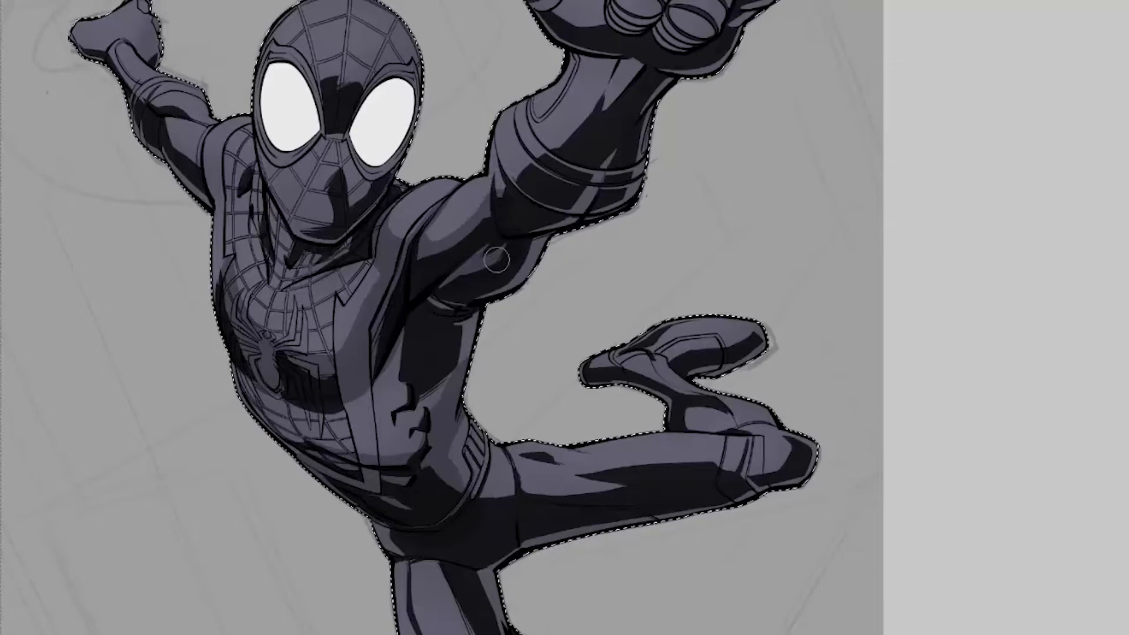
left_click_drag(514, 295, 465, 404)
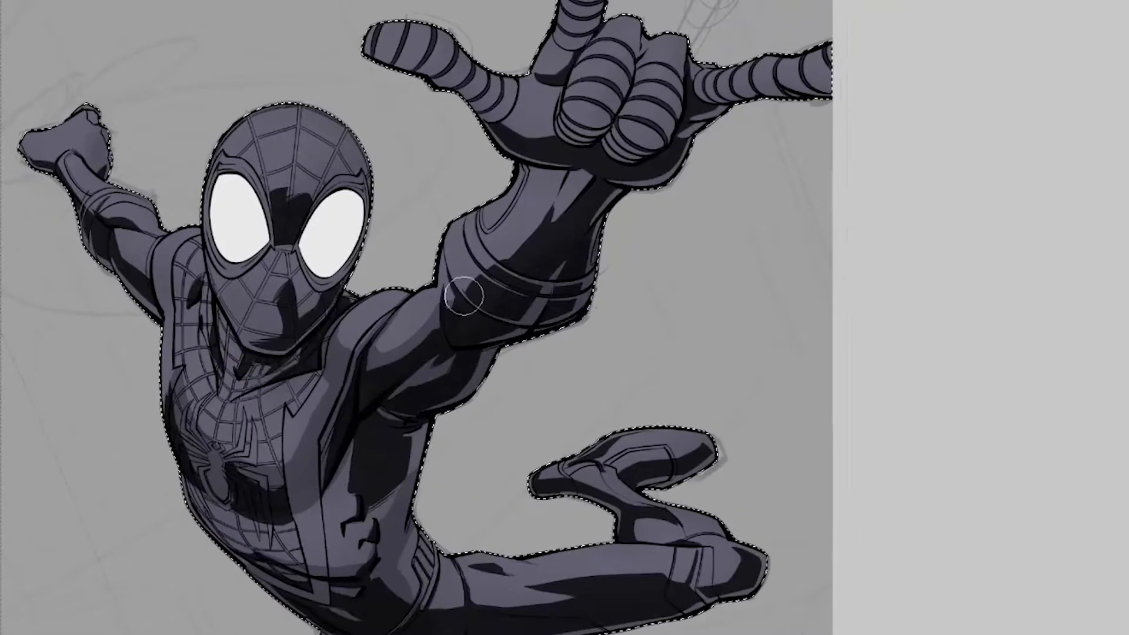
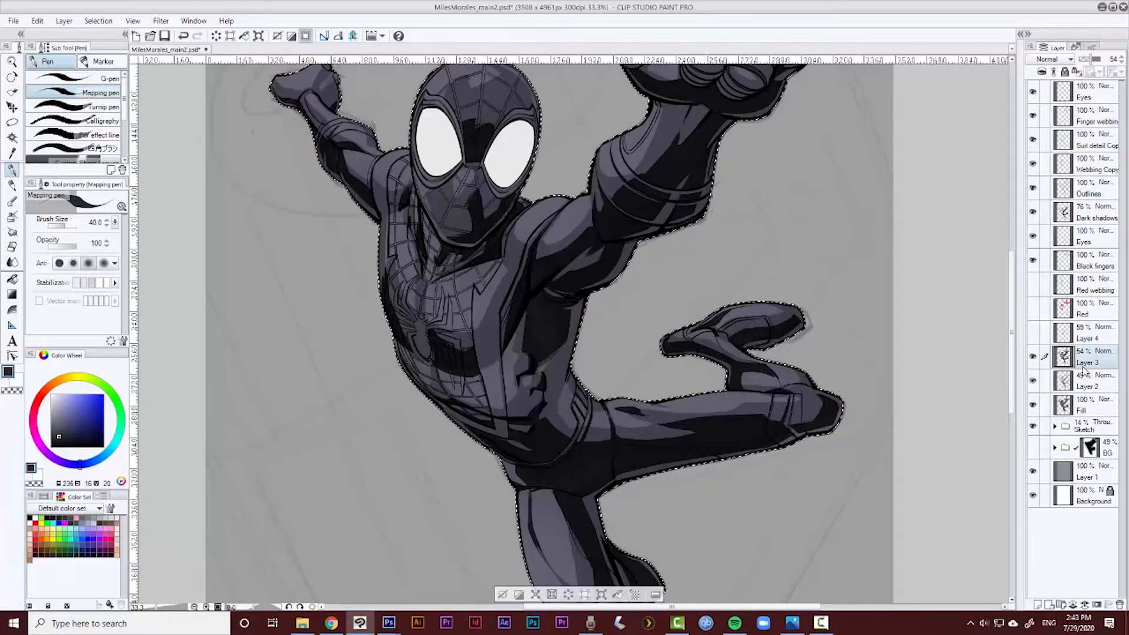
Create a new raster layer directly above the 54% hard-edged shading layer
right_click(1086, 361)
left_click(1089, 361)
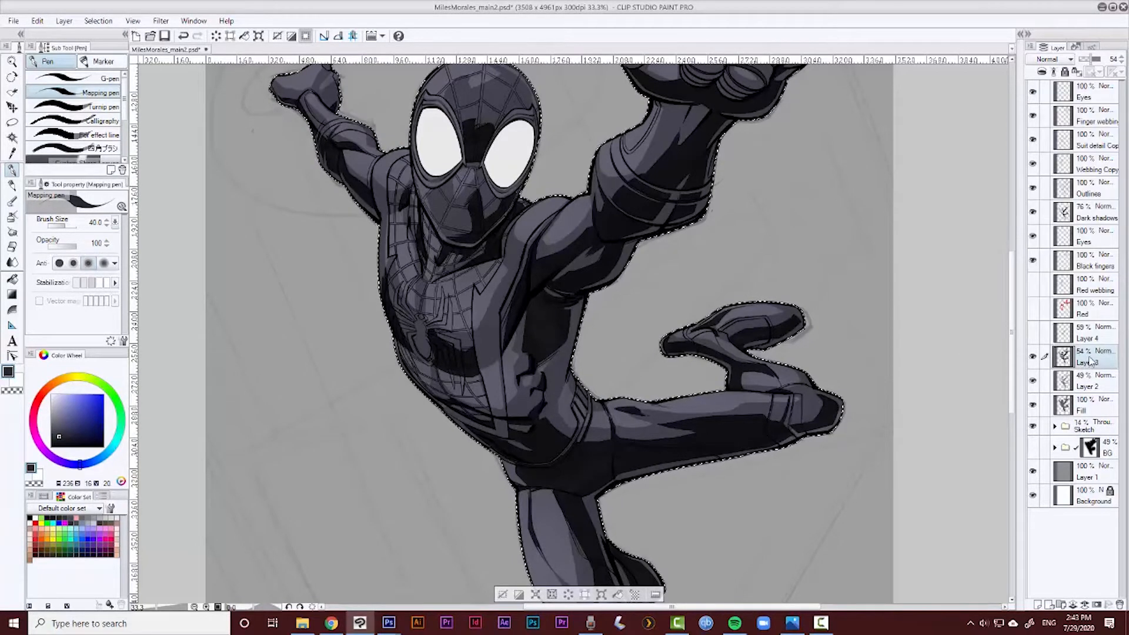
right_click(1090, 361)
left_click(1024, 98)
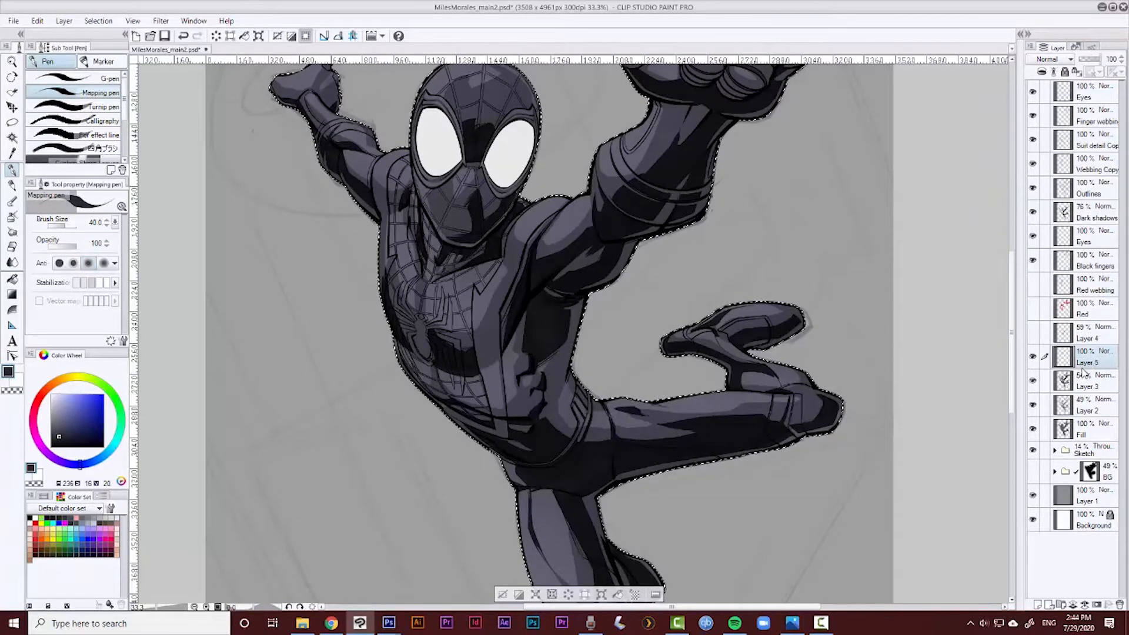
Examine the hard-edged shading up close on the head, hands, arms, chest and torso
key("p")
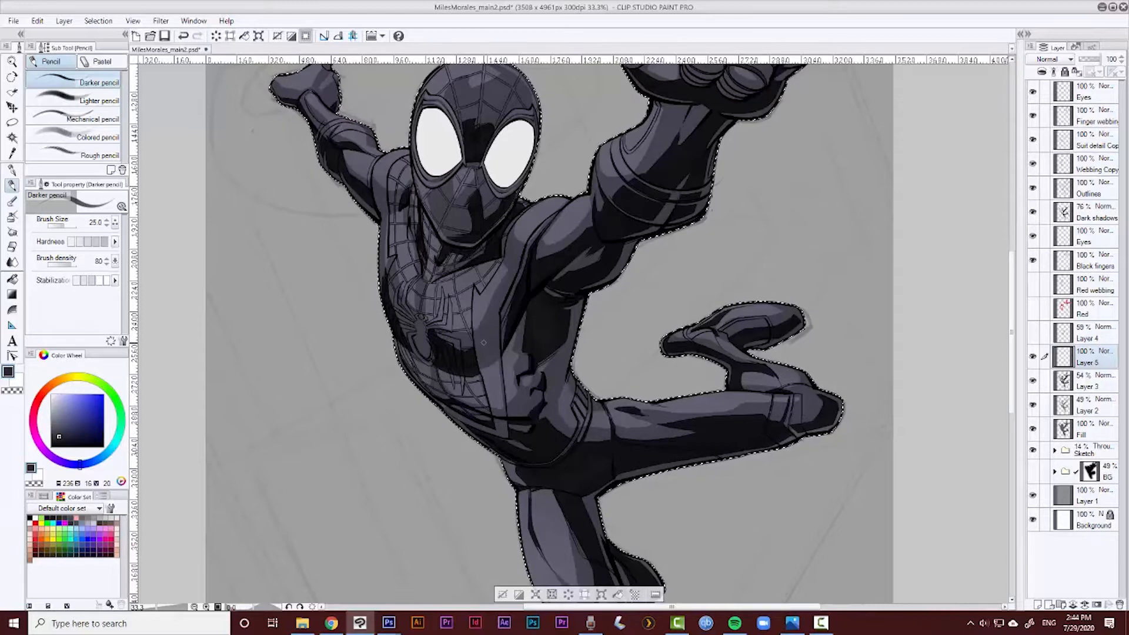
key("k")
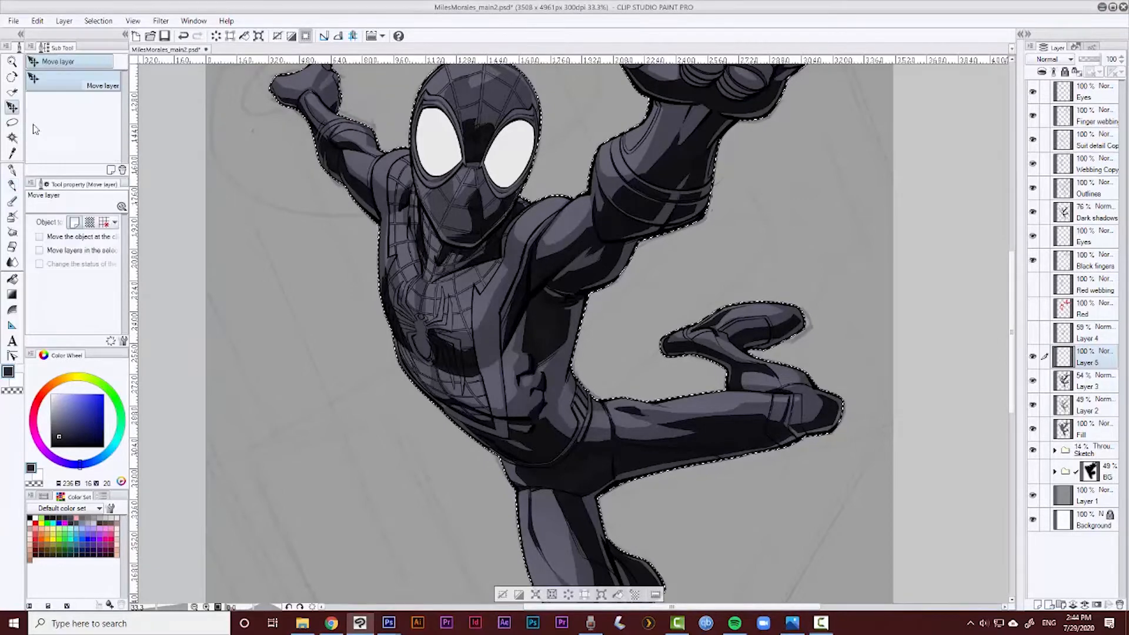
left_click(504, 285, "ctrl")
left_click_drag(486, 358, 502, 383)
left_click_drag(614, 118, 543, 434)
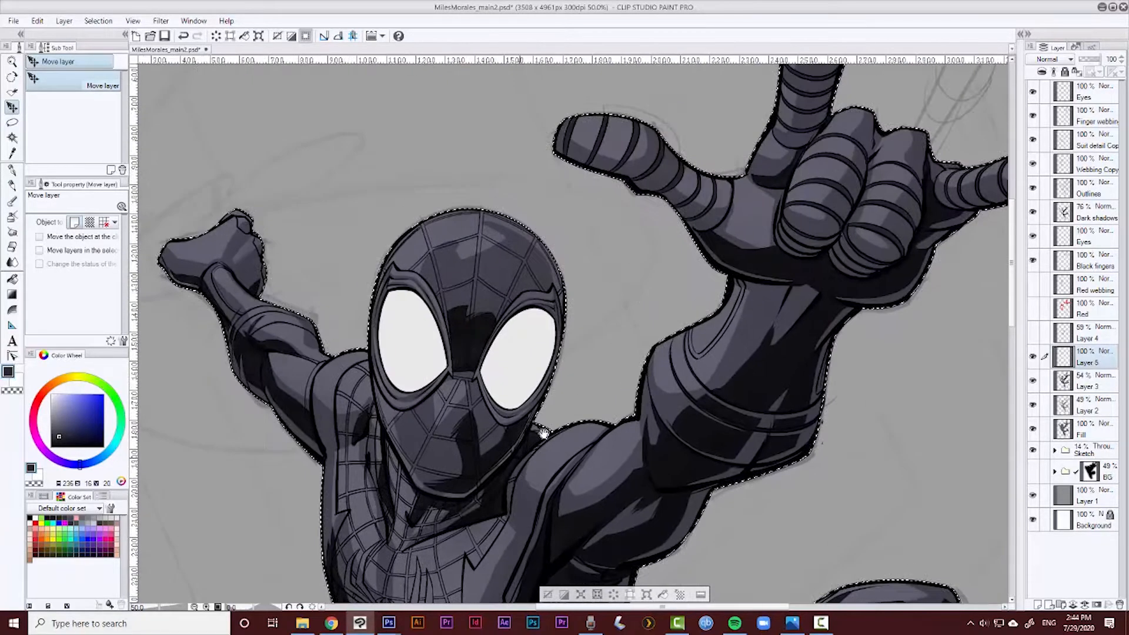
left_click_drag(837, 228, 640, 285)
left_click_drag(498, 469, 532, 330)
left_click_drag(367, 414, 438, 237)
left_click_drag(521, 460, 486, 349)
scroll(475, 266, "up", 1)
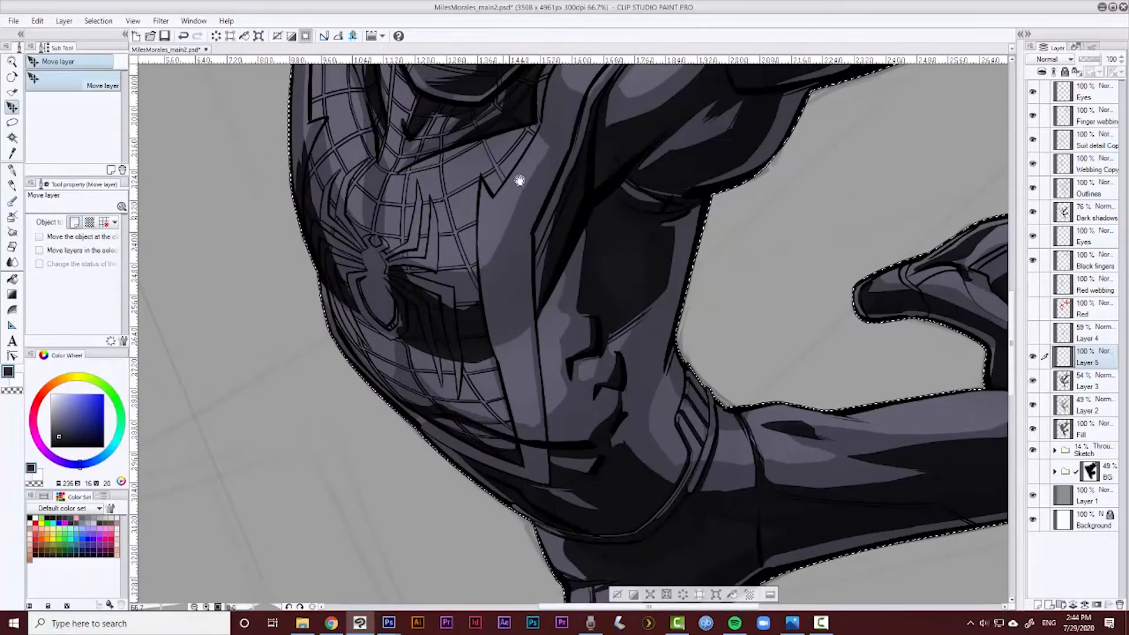
left_click_drag(580, 106, 547, 438)
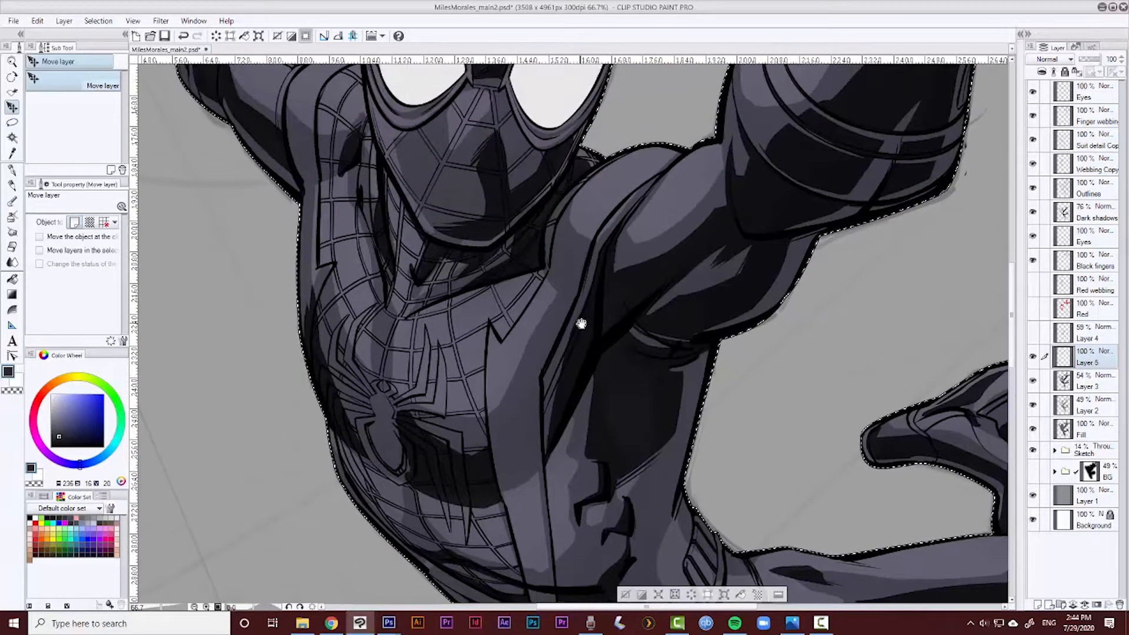
scroll(581, 323, "down", 2)
Show the Red layer briefly to check the suit colours over the shading, and hide it again
left_click(1033, 308)
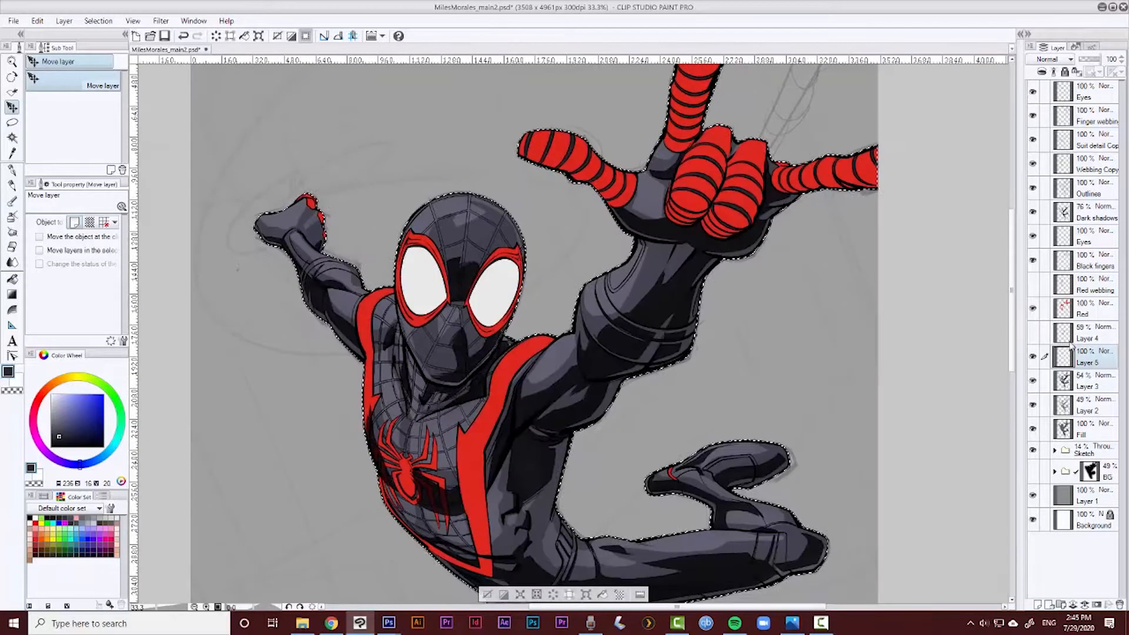
left_click(1033, 309)
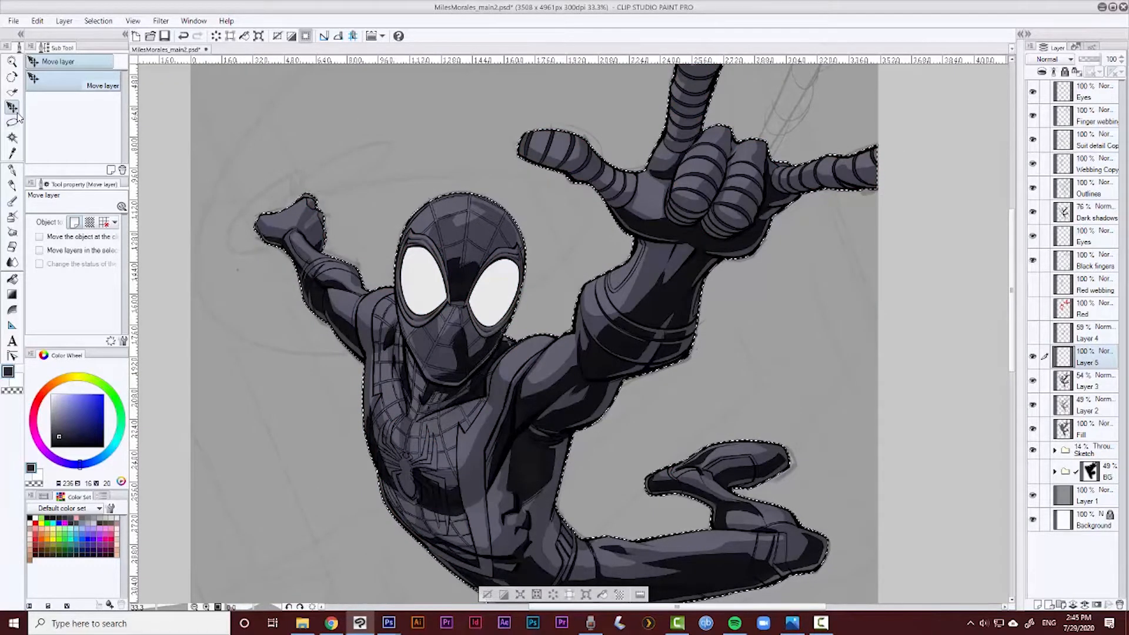
left_click_drag(516, 446, 519, 307)
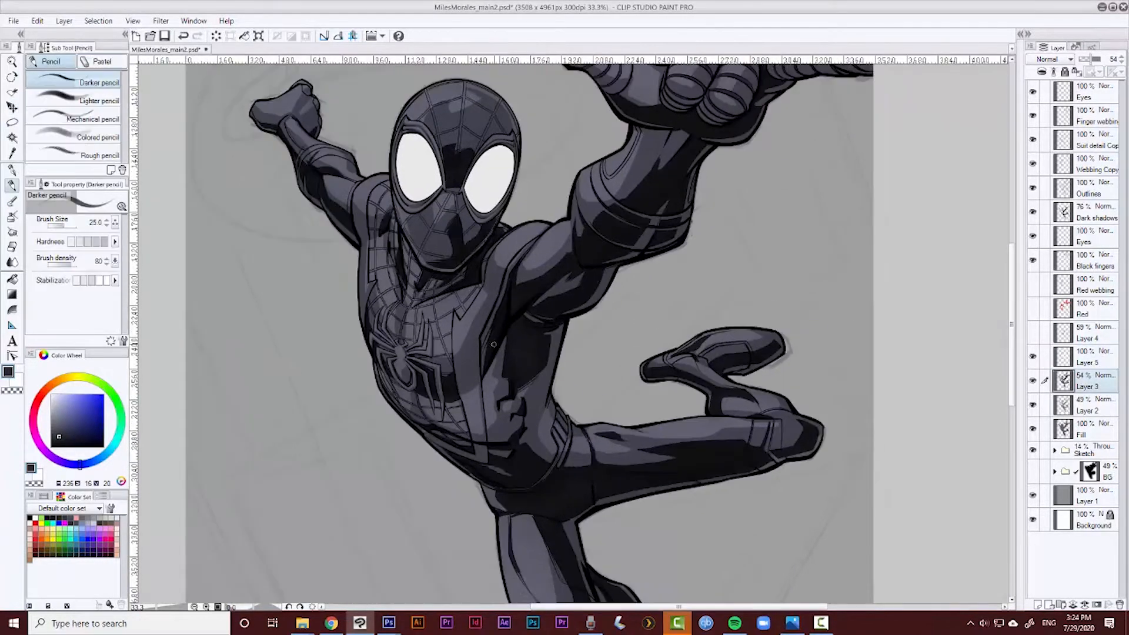
Switch back to the Mapping pen and add a new raster layer directly above Layer 3
key("p")
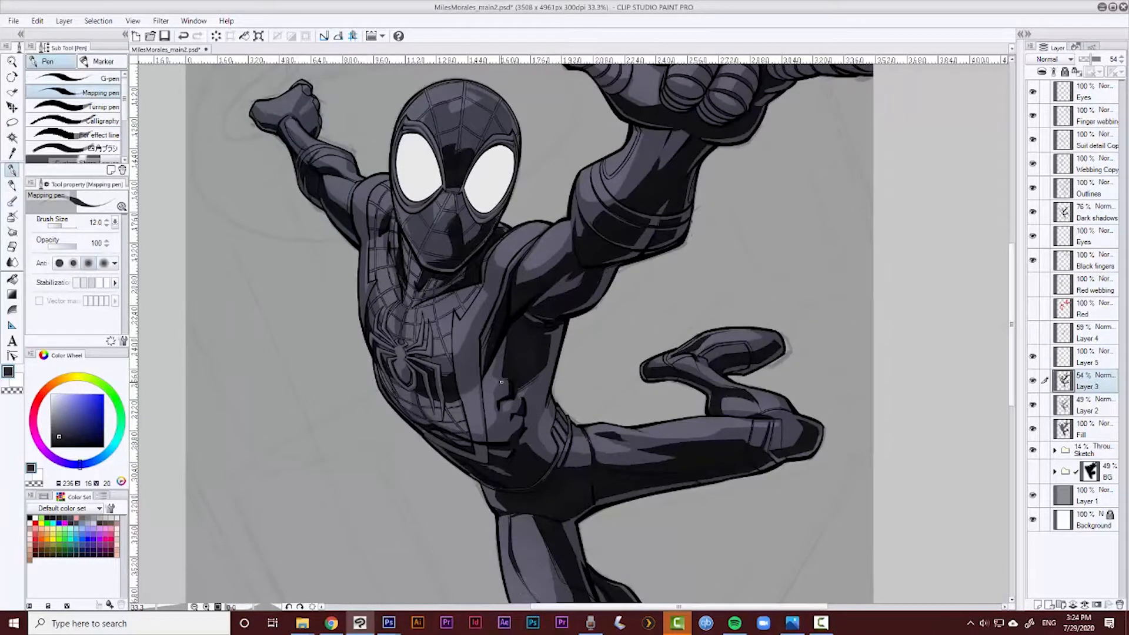
left_click_drag(484, 313, 546, 297)
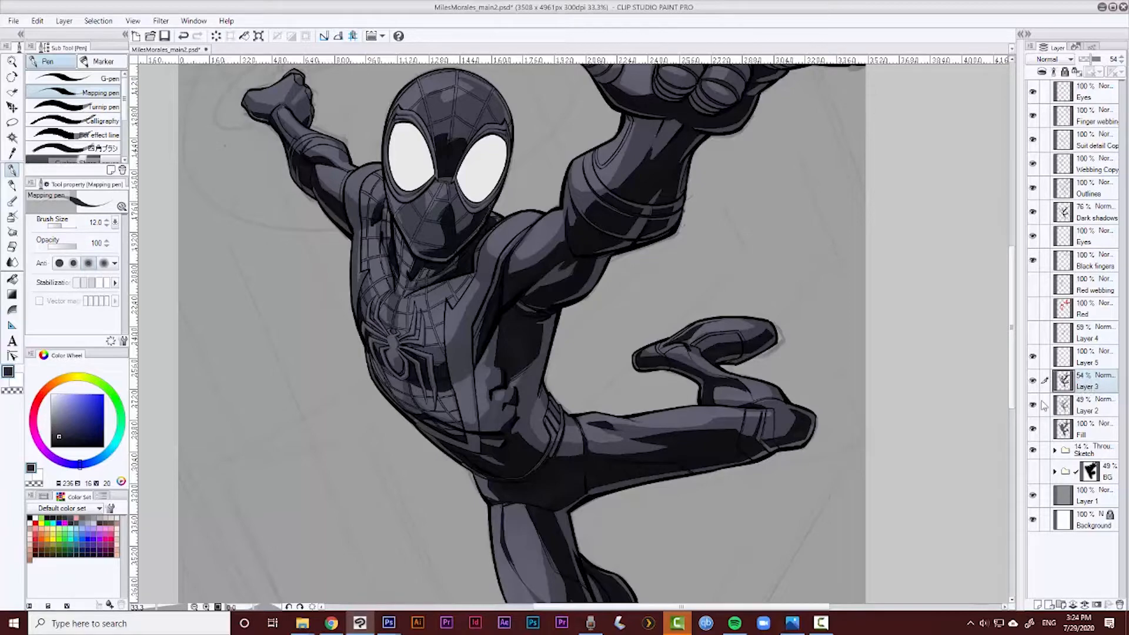
right_click(1090, 383)
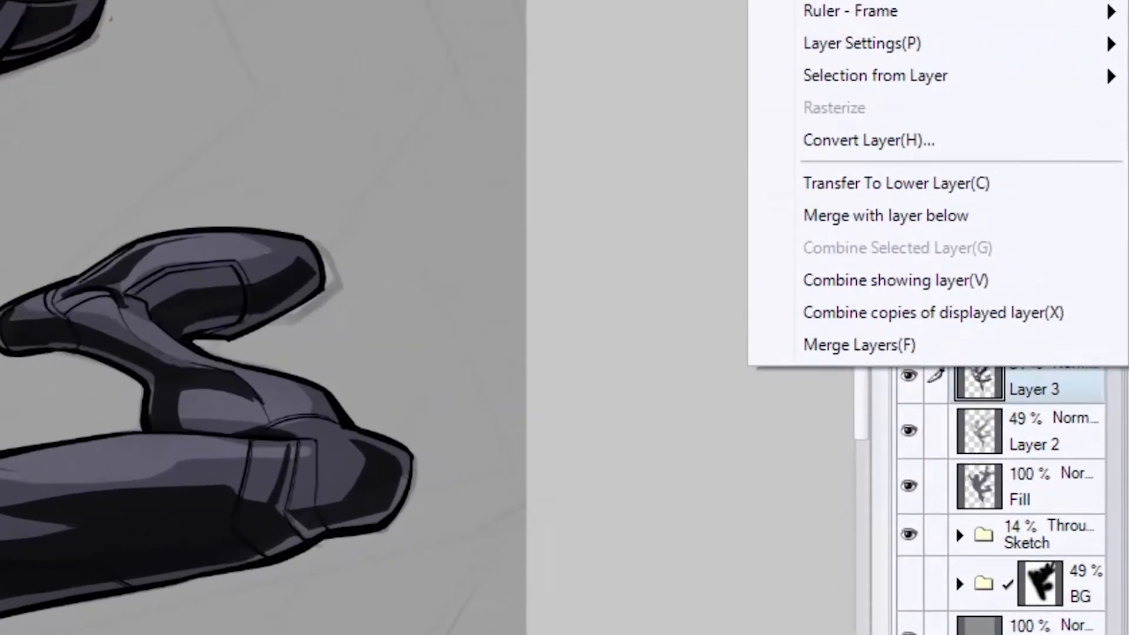
left_click(1013, 118)
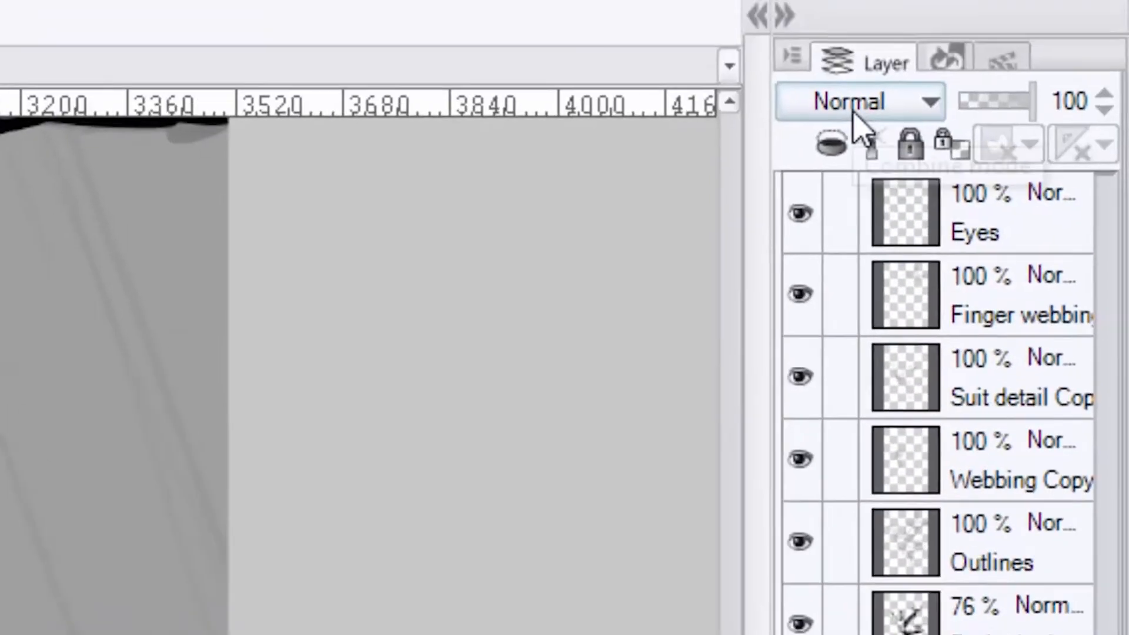
Set the new layer's blending mode to Multiply and its opacity to 49%
left_click(853, 106)
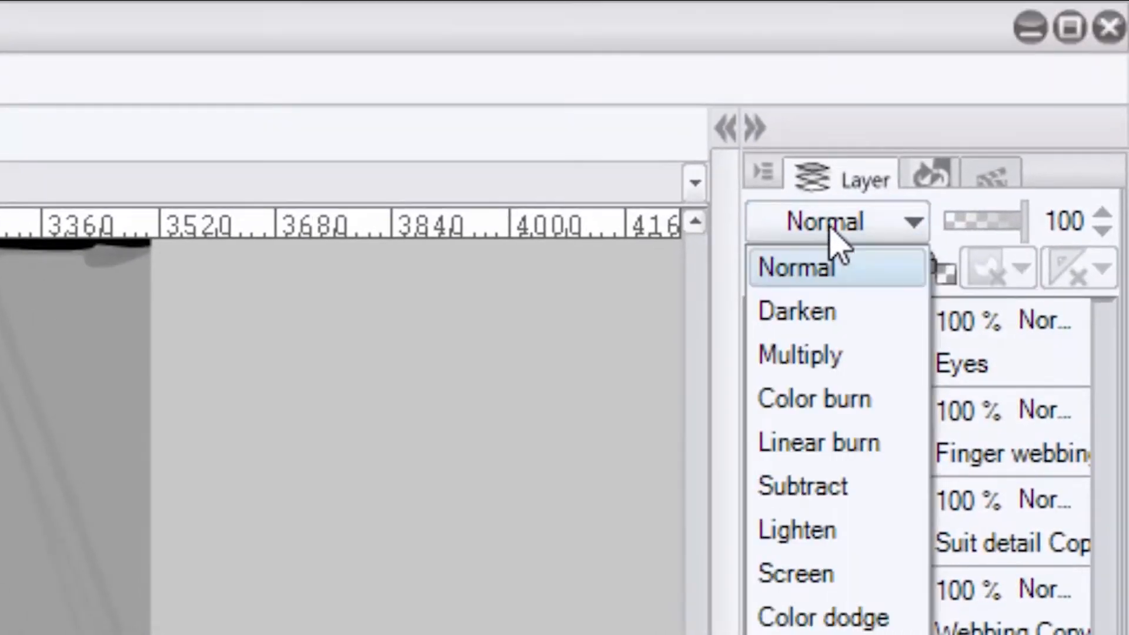
left_click(822, 353)
left_click_drag(1001, 223, 986, 227)
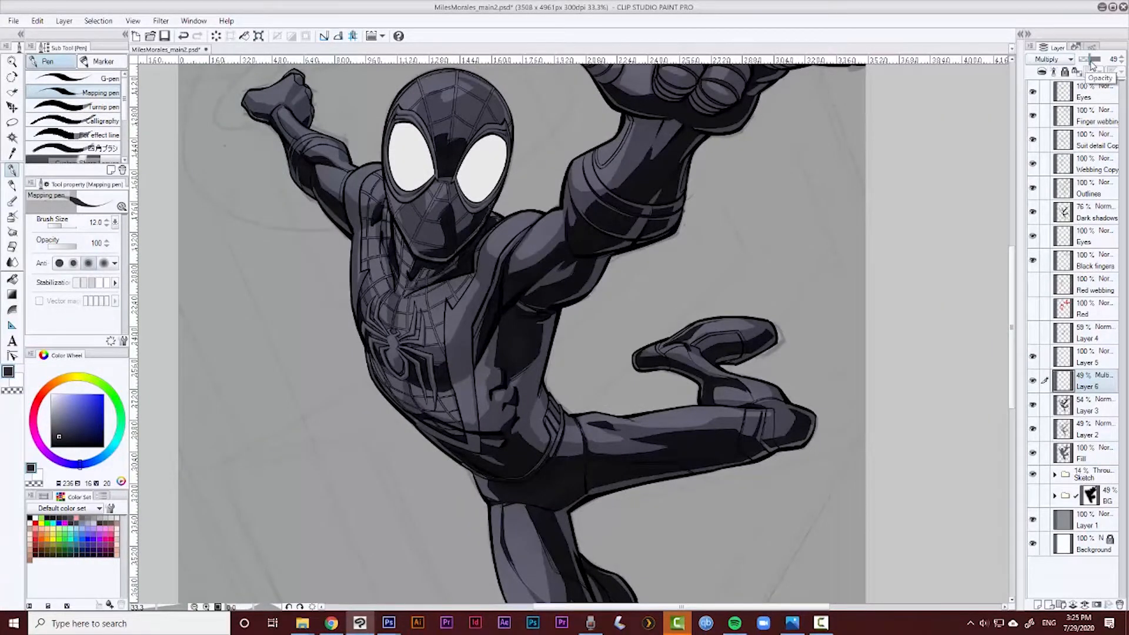
left_click_drag(1091, 64, 1092, 64)
Enlarge the Mapping pen's brush size to 70 for shading the torso on the Multiply layer
key("]")
key("]")
key("]")
key("]")
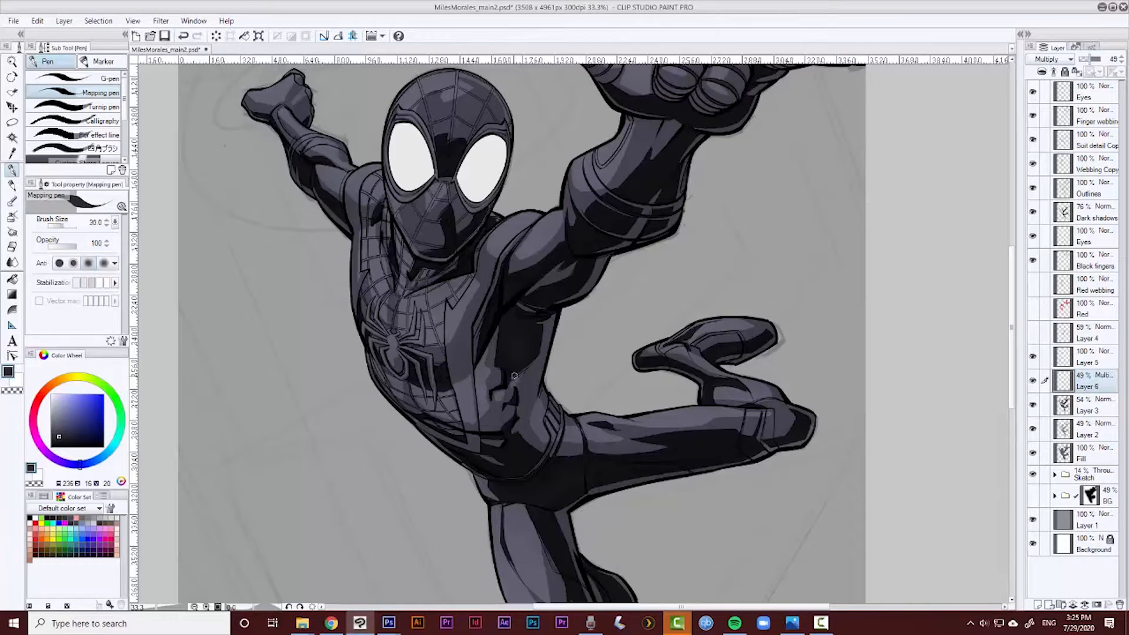
scroll(497, 393, "up", 1)
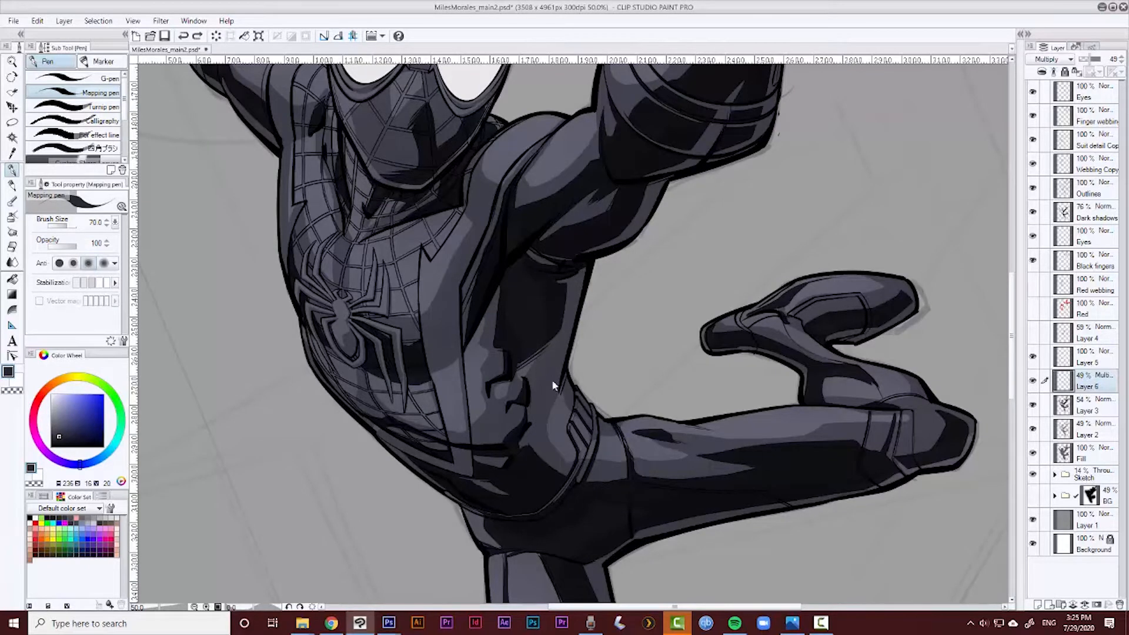
Restore the figure selection and shade the outer edge of the waist on the Multiply layer with the Mapping pen at size 40
key("ctrl+shift+d")
key("bracketleft")
key("bracketleft")
left_click_drag(599, 420, 570, 367)
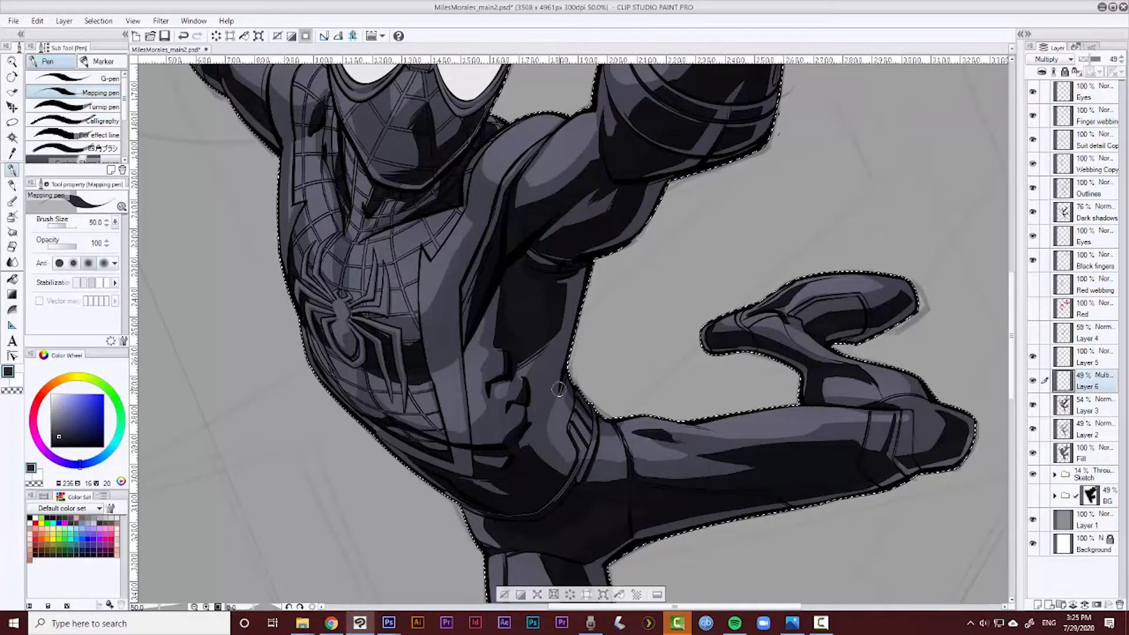
key("ctrl+z")
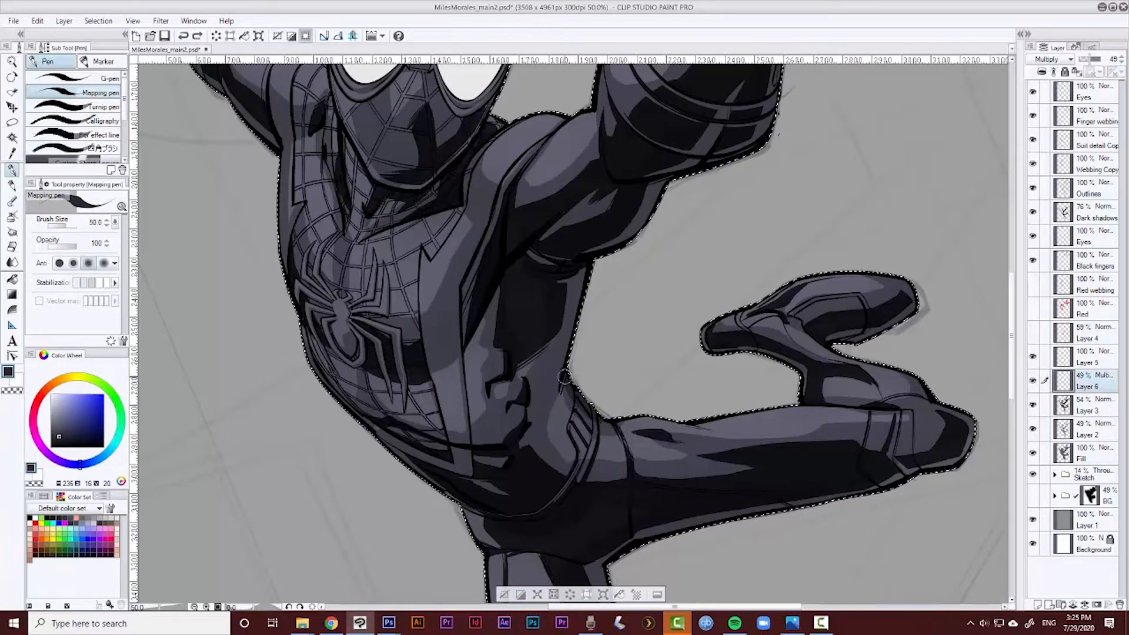
key("bracketleft")
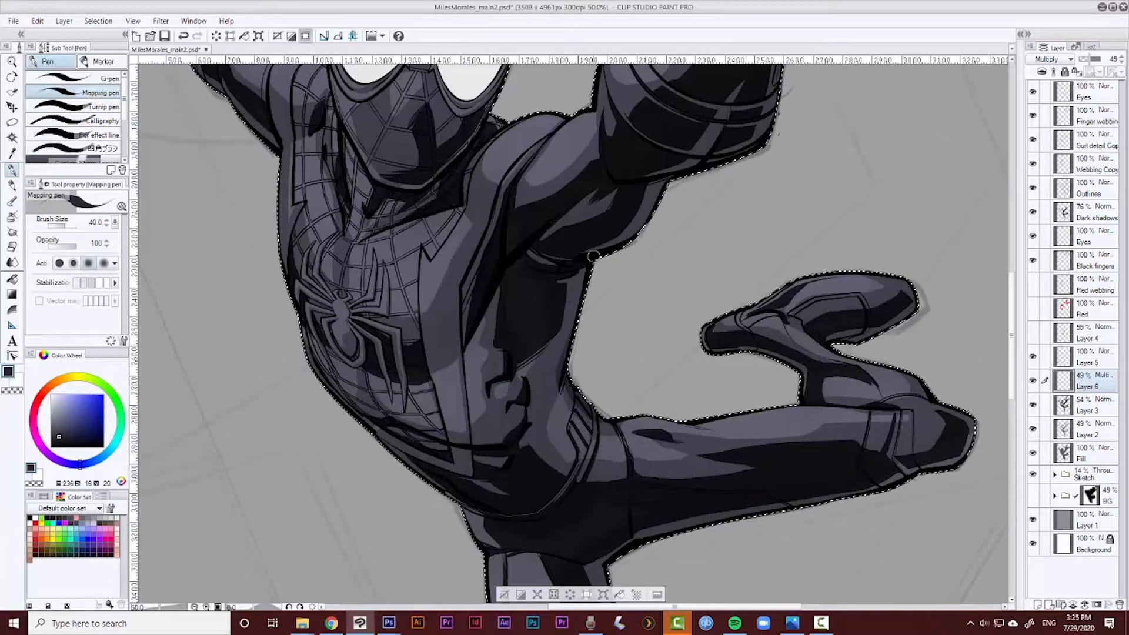
left_click_drag(571, 355, 581, 297)
key("e")
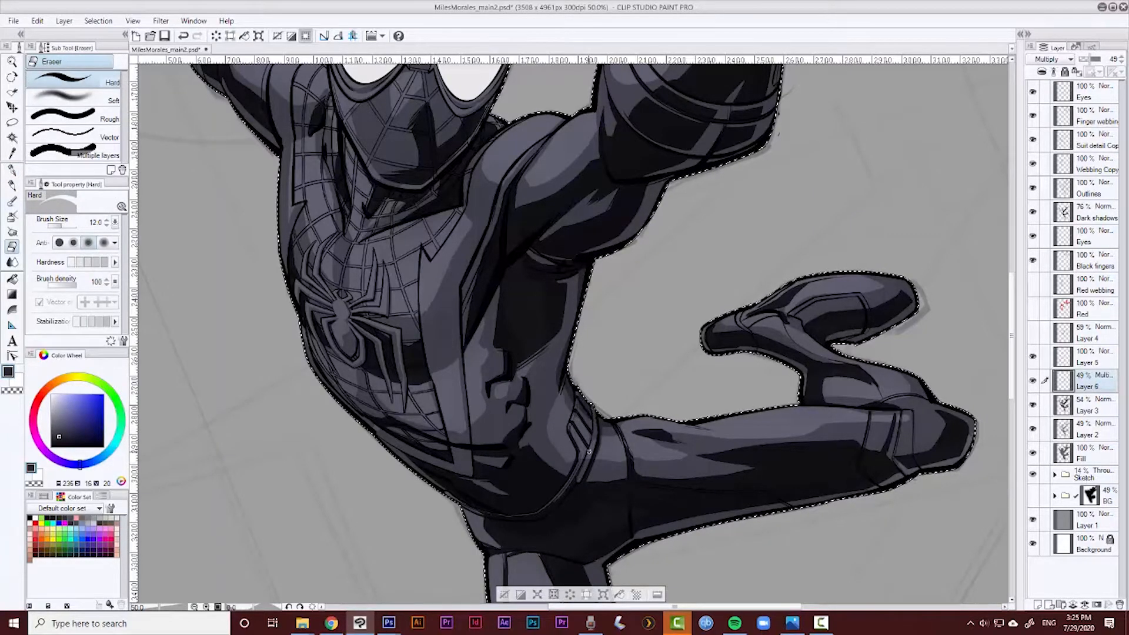
key("p")
Shade along the extended thigh with the Mapping pen at size 60, undoing and redrawing strokes that do not fit
left_click_drag(673, 513, 653, 450)
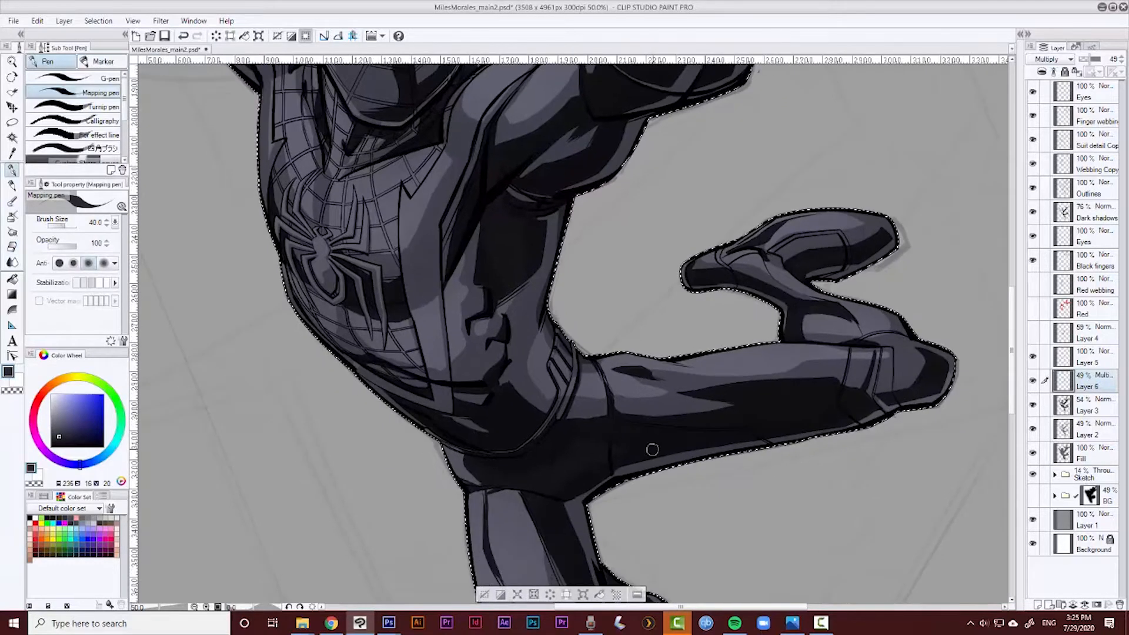
key("bracketright")
key("bracketright")
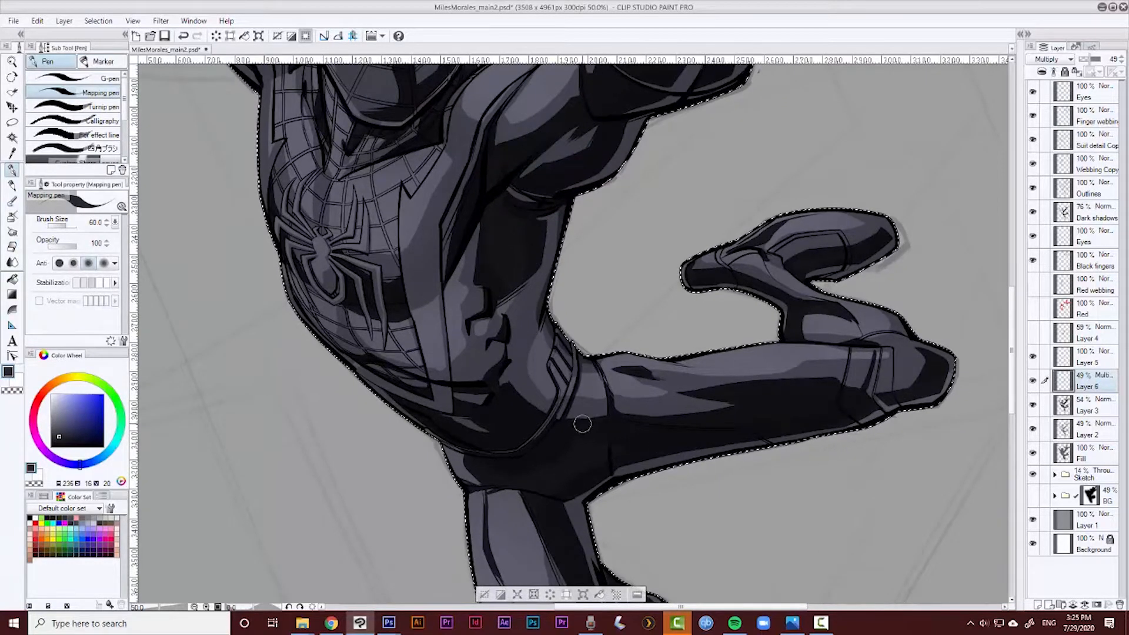
mouse_move(582, 424)
left_mouse_down()
mouse_move(568, 422)
mouse_move(746, 416)
left_mouse_up()
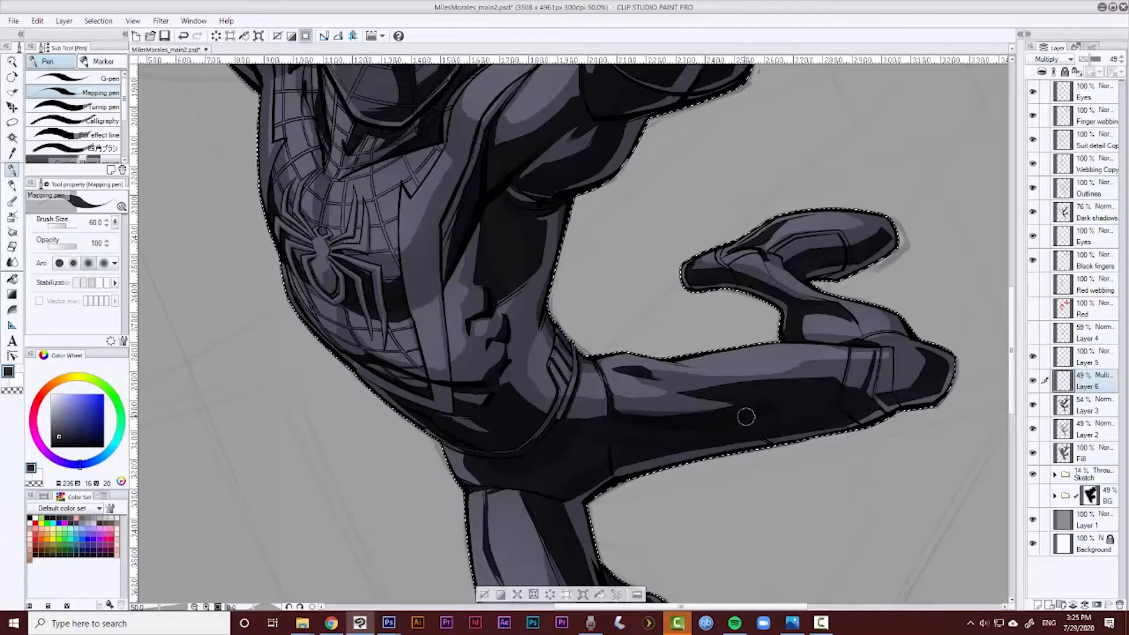
key("ctrl+z")
mouse_move(612, 414)
left_mouse_down()
mouse_move(718, 410)
mouse_move(767, 395)
left_mouse_up()
key("ctrl+z")
left_click_drag(612, 405, 914, 387)
key("ctrl+z")
left_click_drag(833, 398, 600, 407)
Shade the knee area of the bent leg in finer detail, reducing the Mapping pen's brush size to 25
key("[")
key("[")
key("[")
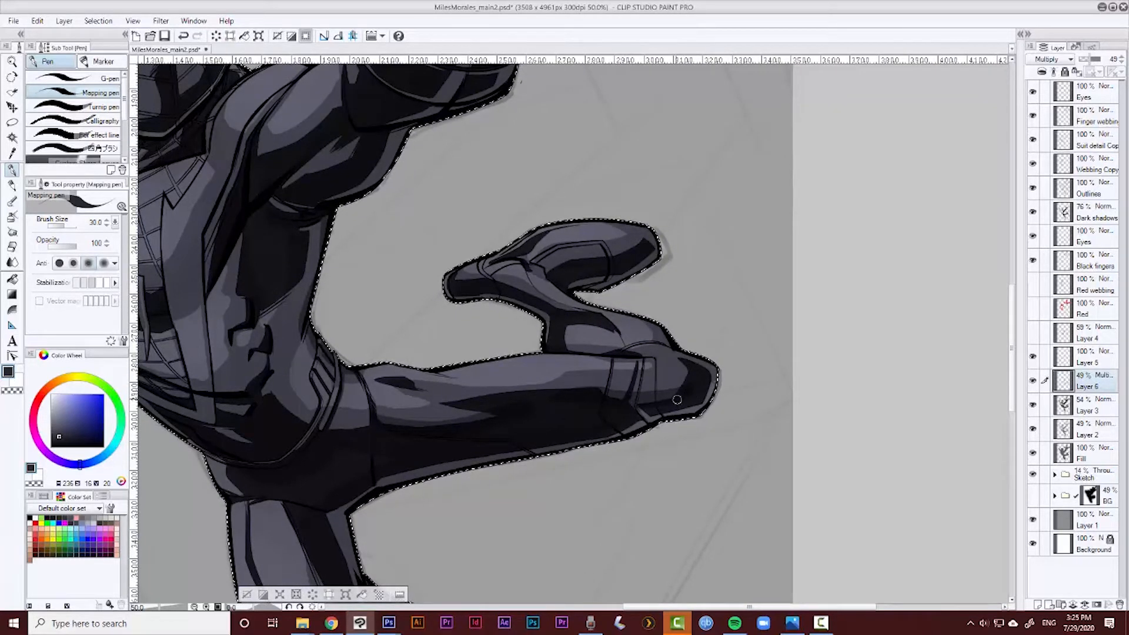
key("]")
key("]")
key("]")
key("bracketleft")
key("bracketleft")
key("bracketleft")
key("bracketleft")
scroll(653, 377, "up", 1)
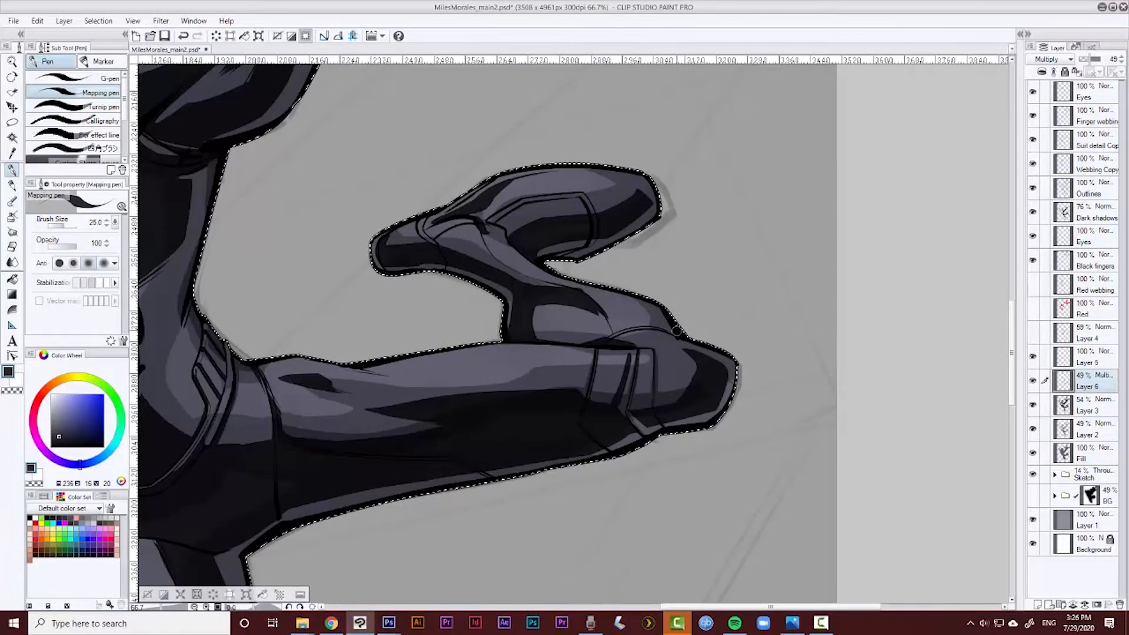
Work on the lower leg and the underside of the thigh with the Mapping pen at size 40, undoing misplaced strokes
key("bracketright")
key("bracketright")
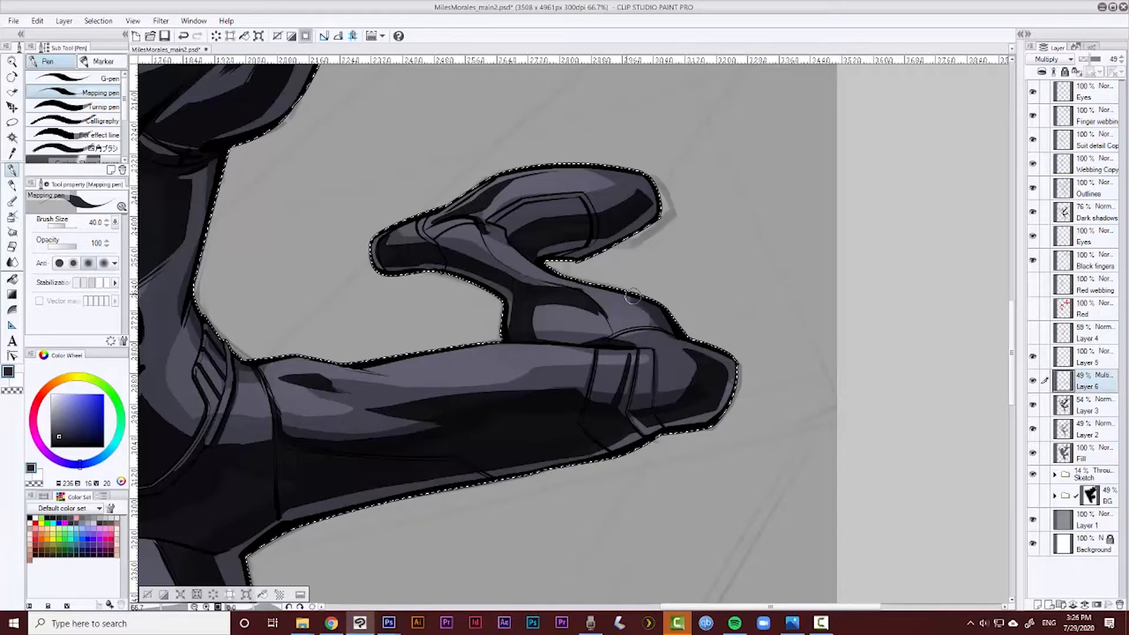
key("ctrl+z")
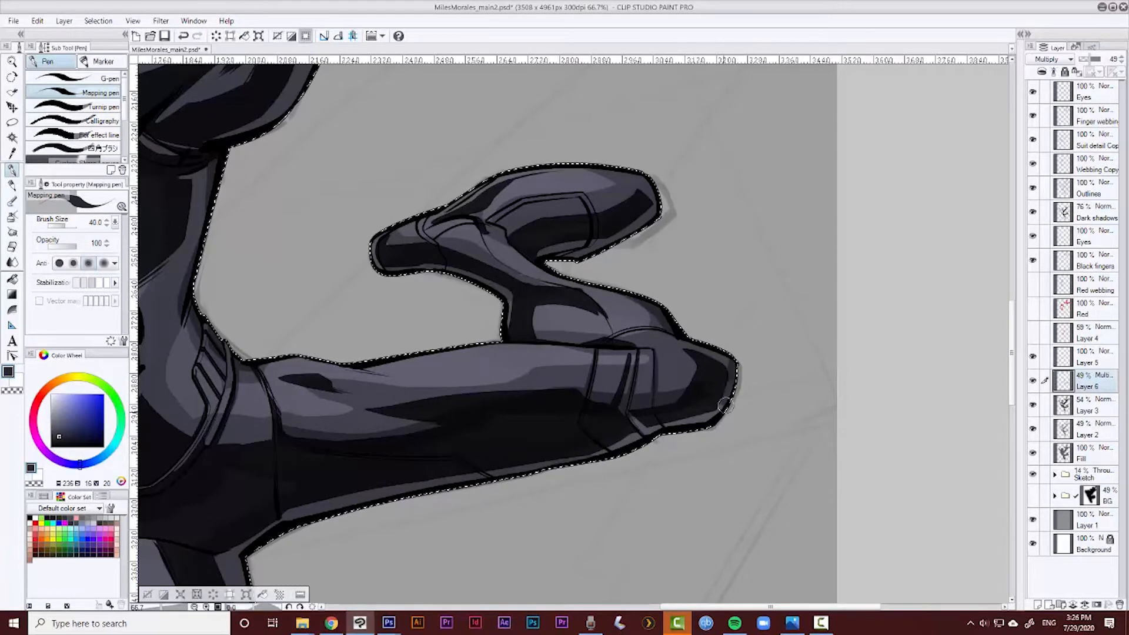
left_click_drag(354, 275, 415, 307)
key("ctrl+z")
key("e")
key("p")
mouse_move(277, 498)
left_mouse_down()
mouse_move(453, 328)
mouse_move(514, 434)
left_mouse_up()
scroll(514, 434, "down", 1)
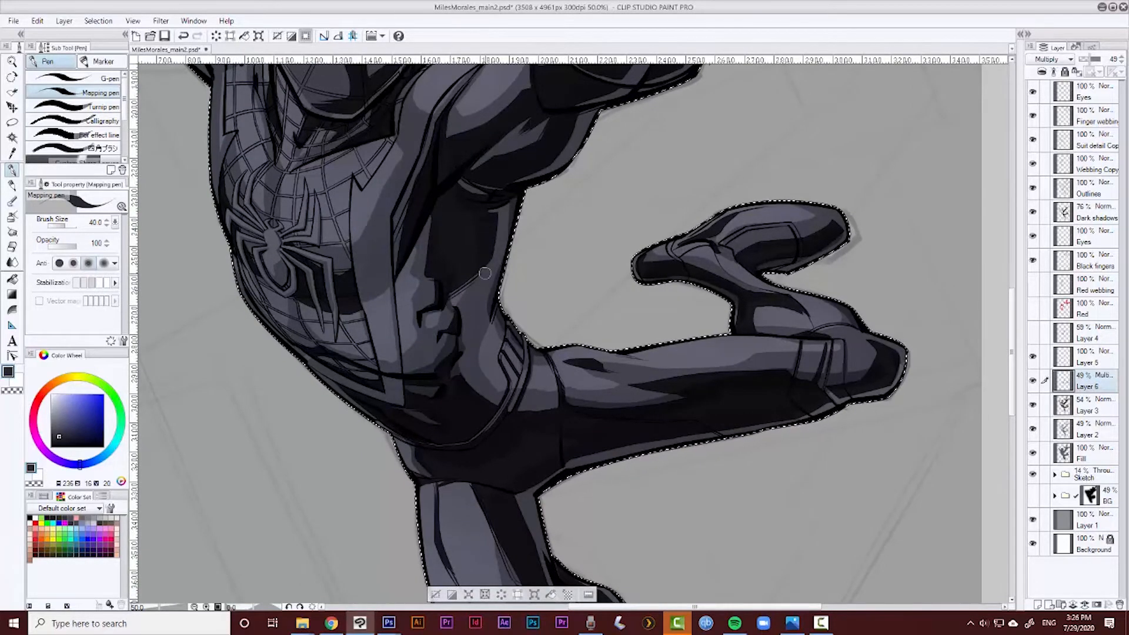
Extend the Multiply shading over the torso and the outstretched arm with the Mapping pen
left_click_drag(453, 238, 448, 392)
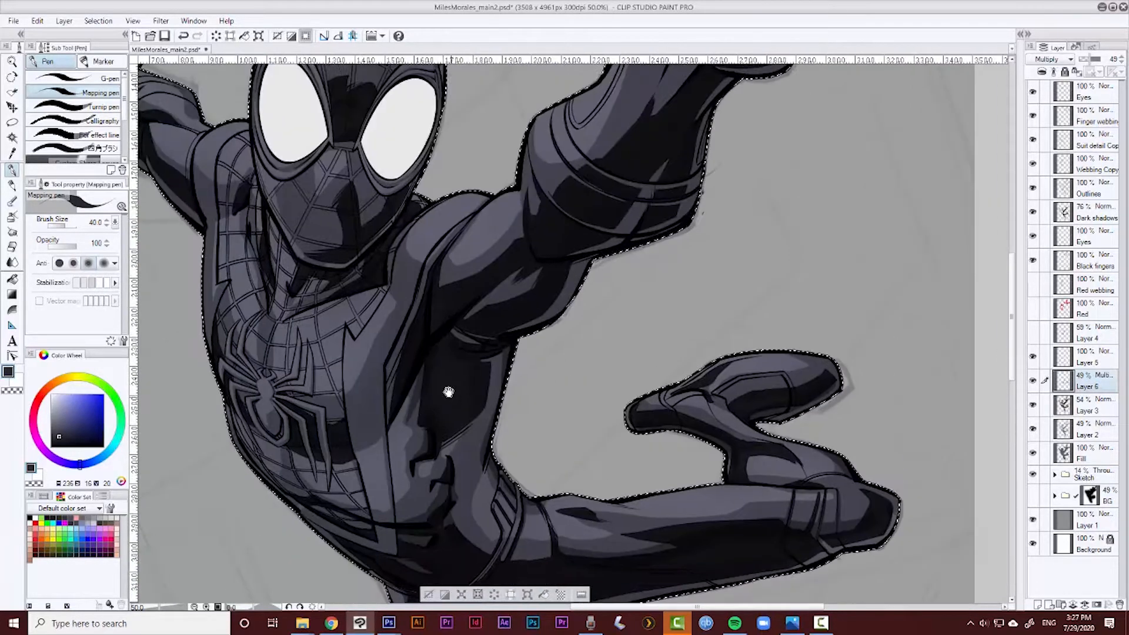
left_click_drag(783, 77, 706, 190)
left_click_drag(770, 437, 873, 479)
left_click_drag(250, 468, 383, 596)
left_click_drag(529, 335, 503, 416)
key("bracketright")
key("bracketright")
key("bracketright")
left_click_drag(591, 247, 541, 315)
mouse_move(377, 349)
left_mouse_down()
mouse_move(502, 339)
mouse_move(469, 356)
mouse_move(571, 359)
left_mouse_up()
Shade the mask, shoulders and arms with the Mapping pen, refining the shapes with the Hard eraser
key("e")
key("p")
left_click_drag(500, 259, 561, 318)
mouse_move(565, 529)
left_mouse_down()
mouse_move(492, 312)
mouse_move(429, 523)
left_mouse_up()
key("e")
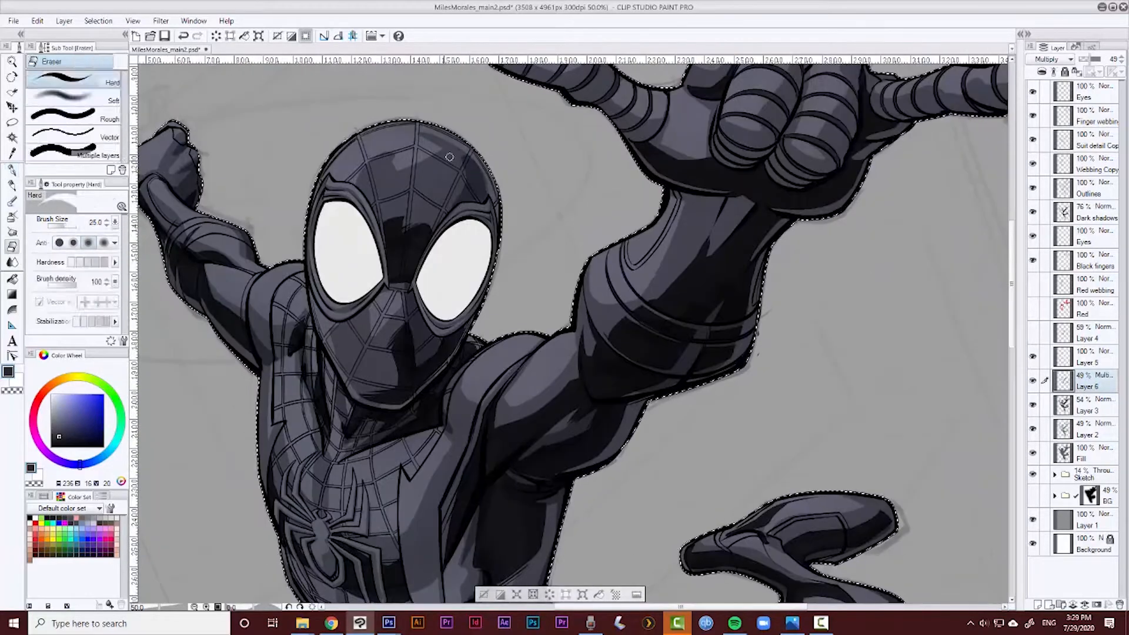
key("p")
left_click_drag(389, 341, 378, 384)
left_click_drag(594, 236, 435, 370)
left_click_drag(531, 367, 522, 393)
left_click_drag(588, 294, 467, 327)
left_click_drag(441, 553, 541, 213)
left_click_drag(441, 552, 546, 212)
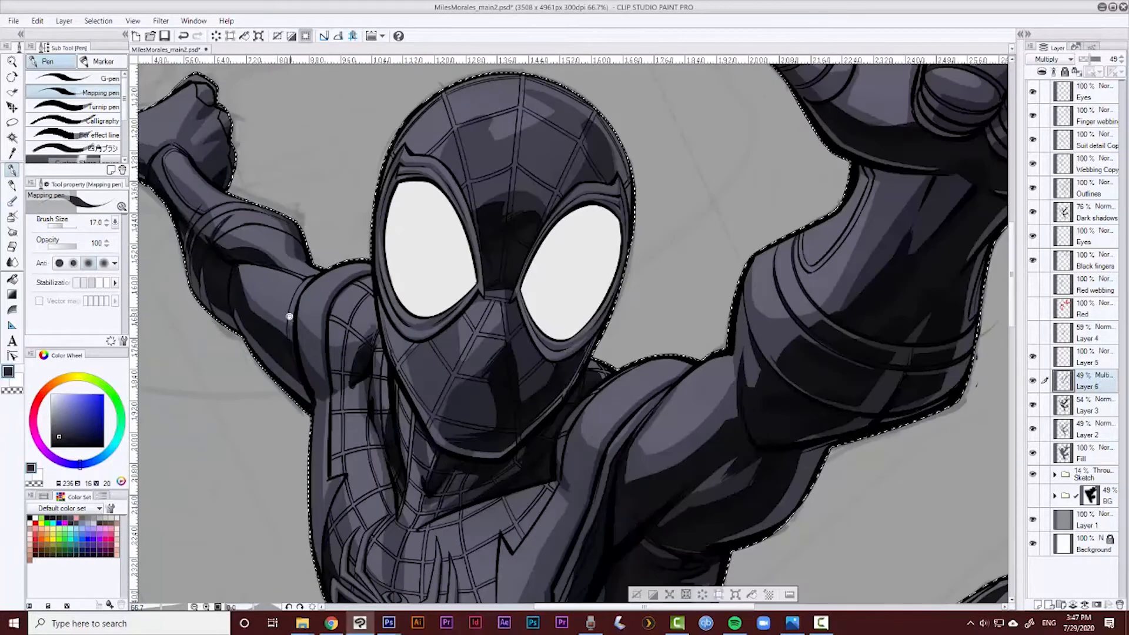
View more of the figure and toggle the Multiply layer's visibility several times to compare the shading with and without it
scroll(290, 316, "down", 1)
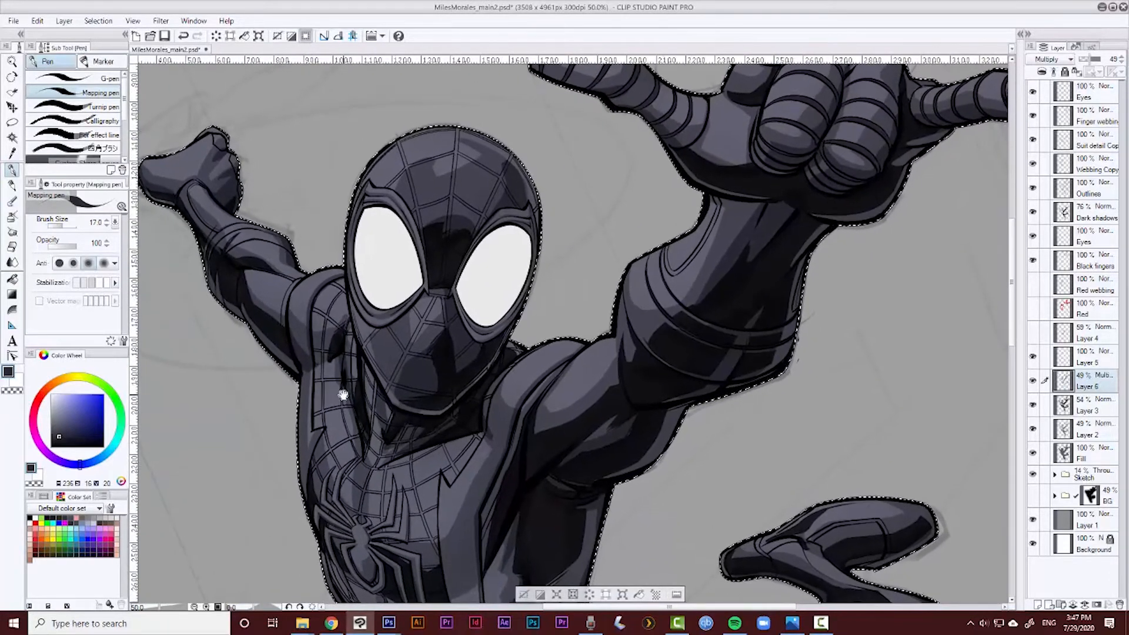
left_click_drag(343, 395, 336, 245)
scroll(344, 280, "down", 1)
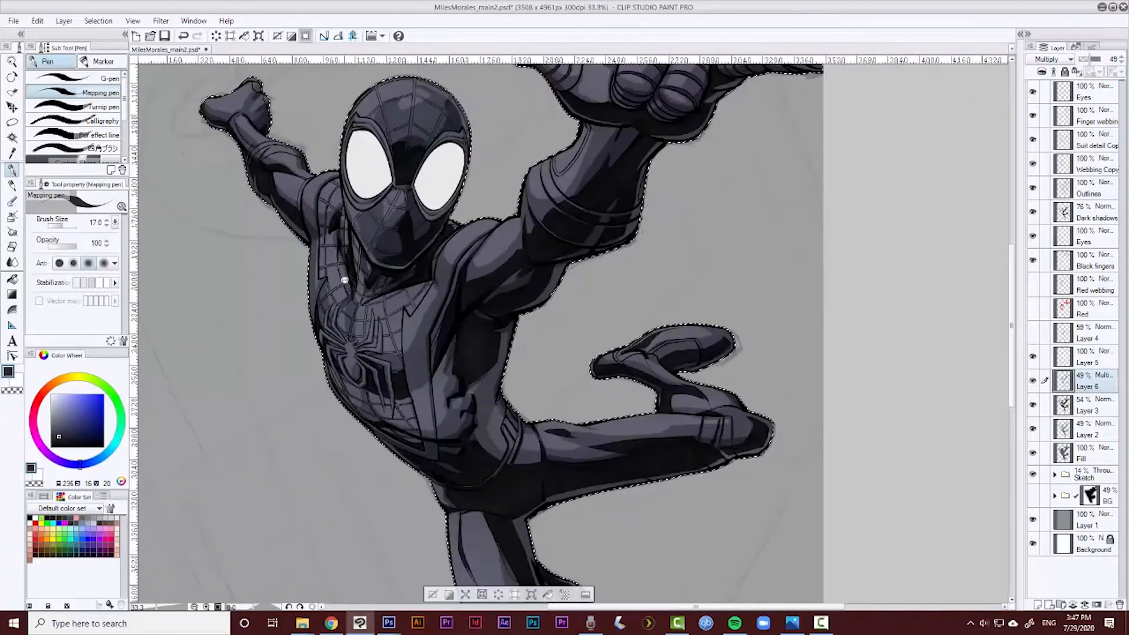
scroll(660, 396, "down", 1)
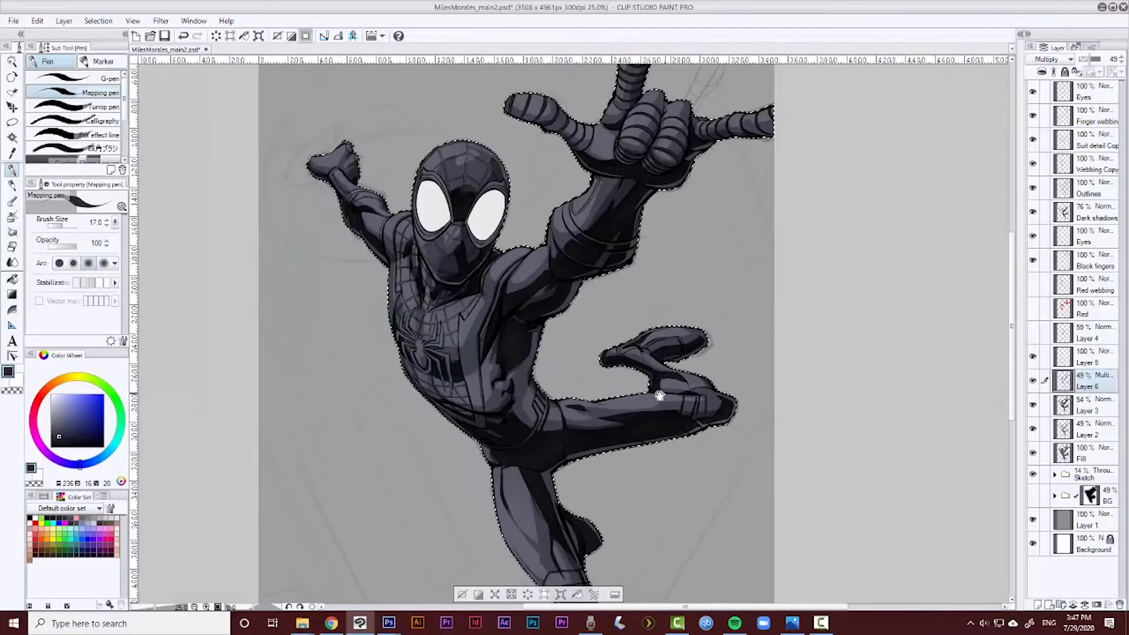
mouse_move(660, 395)
left_mouse_down()
mouse_move(622, 391)
mouse_move(629, 397)
left_mouse_up()
left_click(1033, 380)
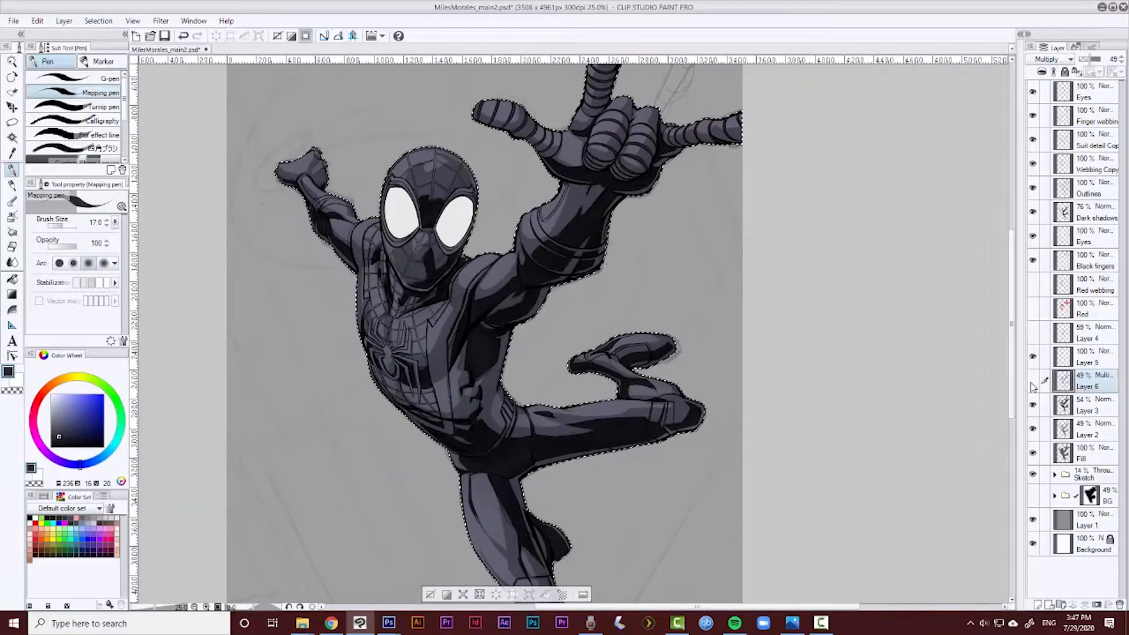
left_click(1034, 382)
left_click(1031, 383)
left_click(1032, 383)
left_click(1032, 382)
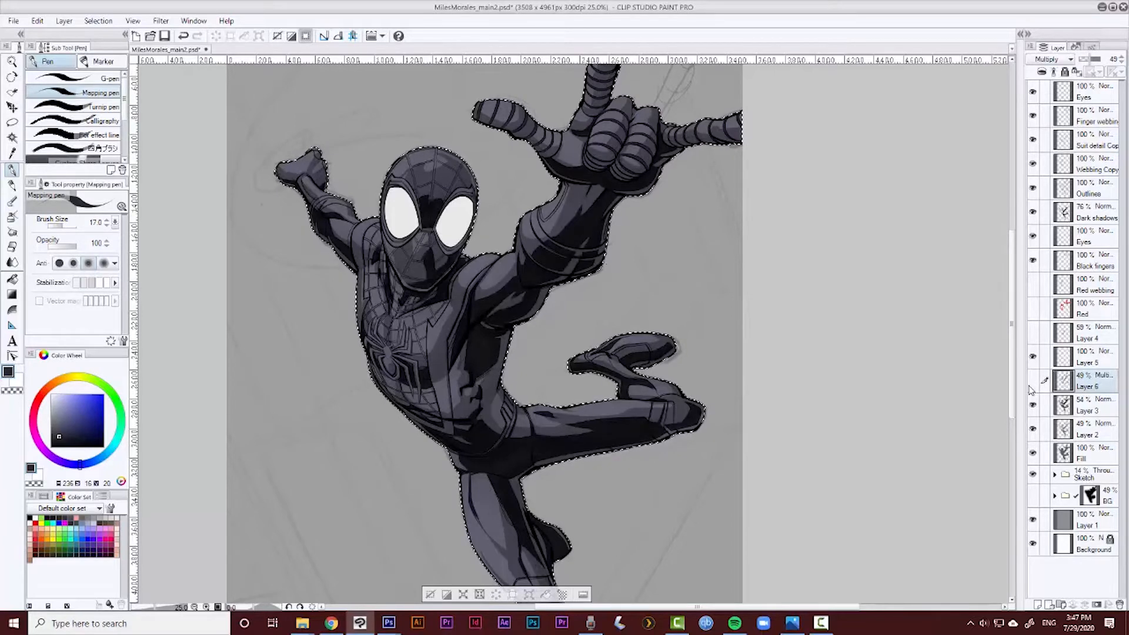
left_click(1034, 383)
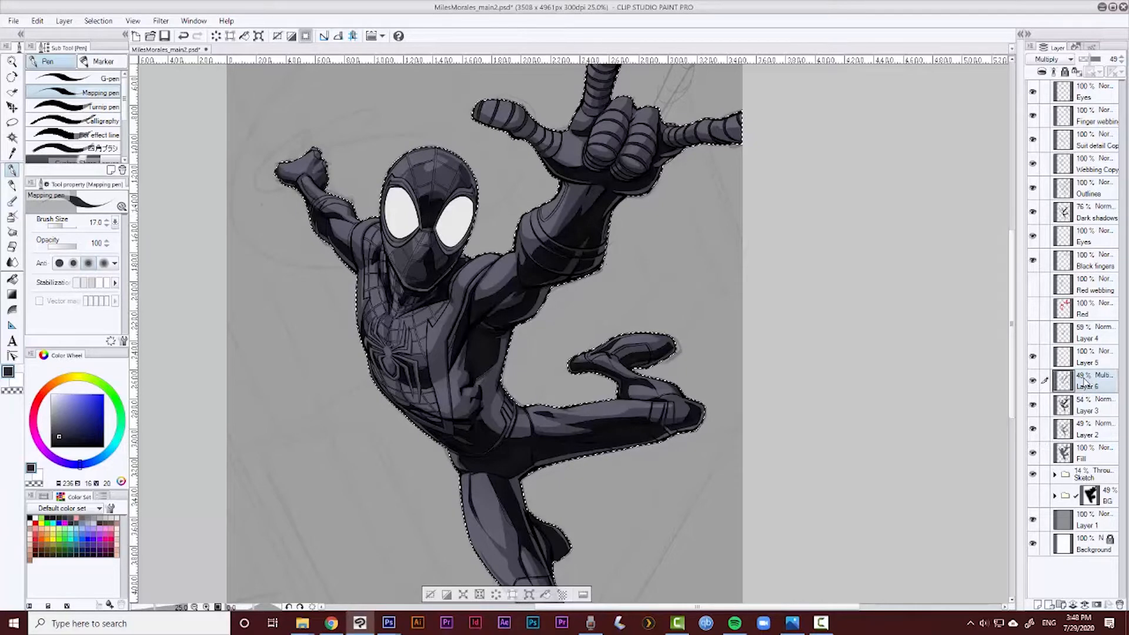
Add a new raster layer directly above Layer 2
key("]")
scroll(462, 296, "up", 1)
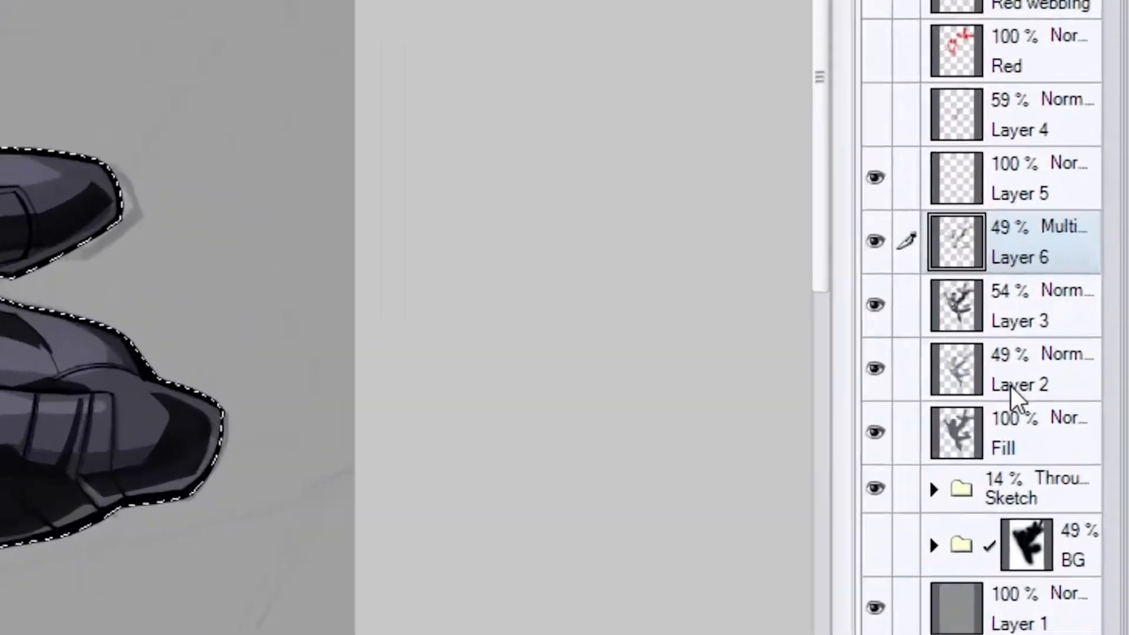
left_click(1088, 427)
right_click(1011, 348)
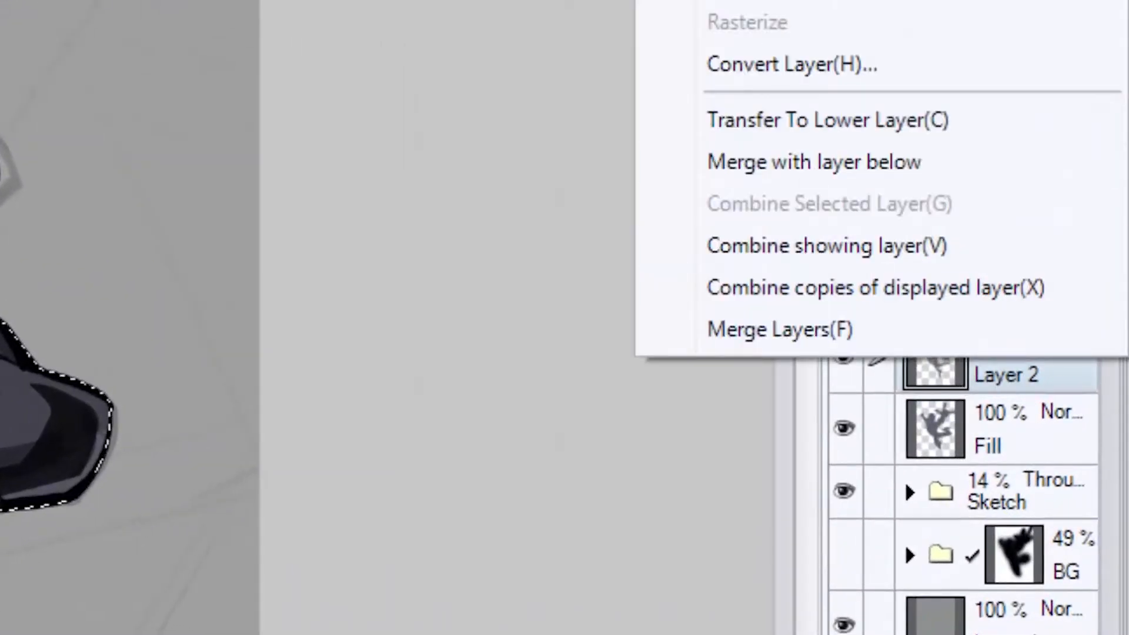
key("Escape")
left_click(873, 1)
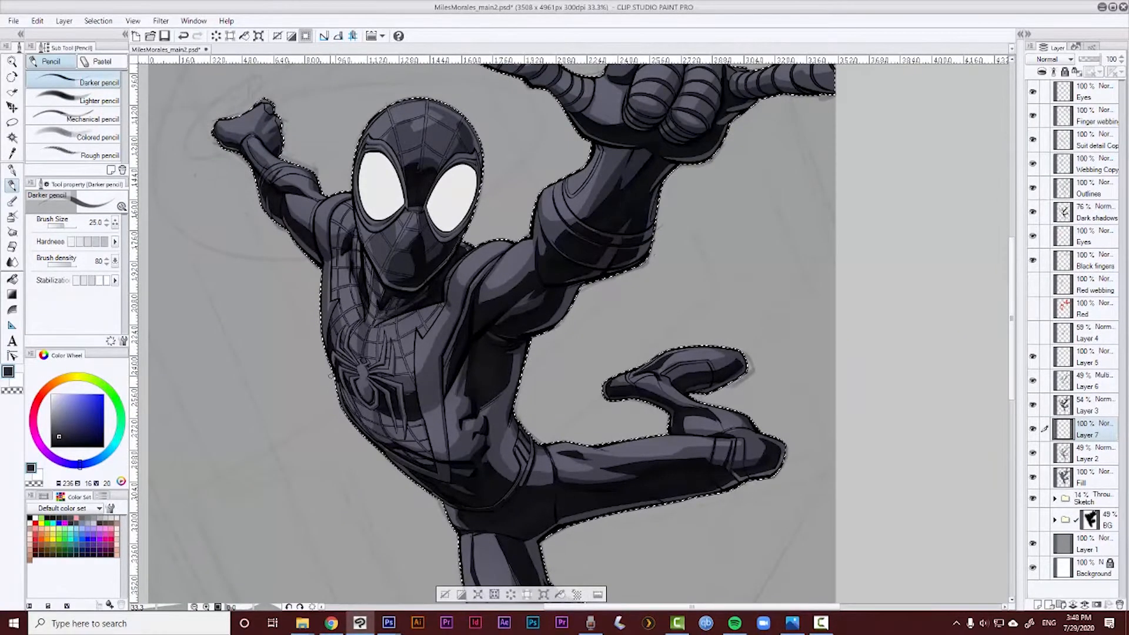
Sample the suit's light grey-purple from the chest and lighten the drawing colour to about H 236, S 13, V 69
key("p")
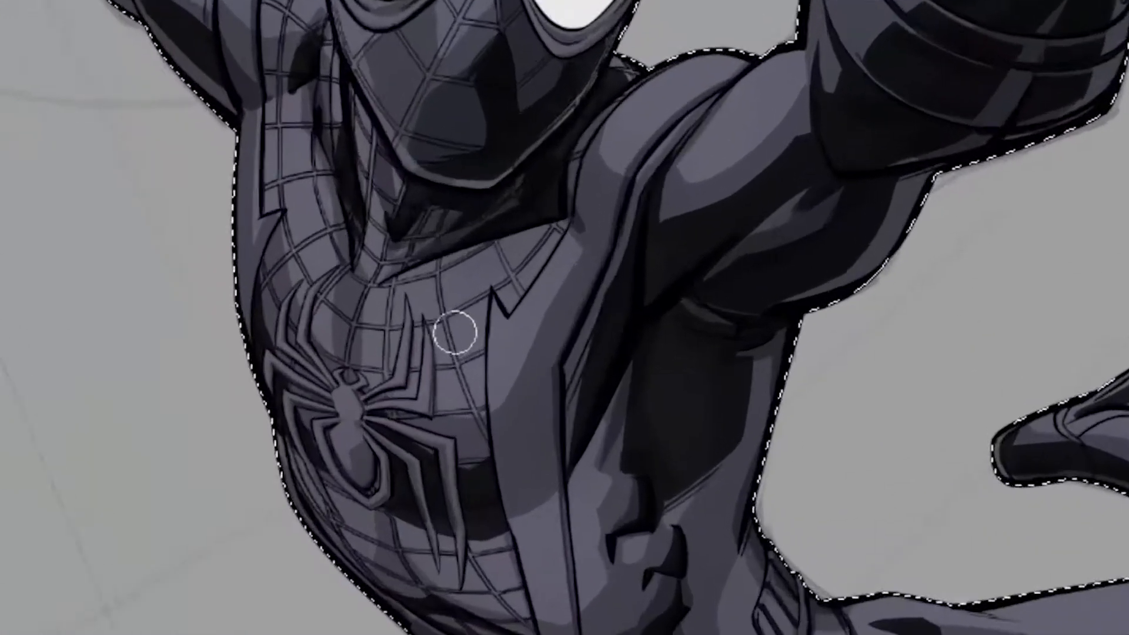
key("w")
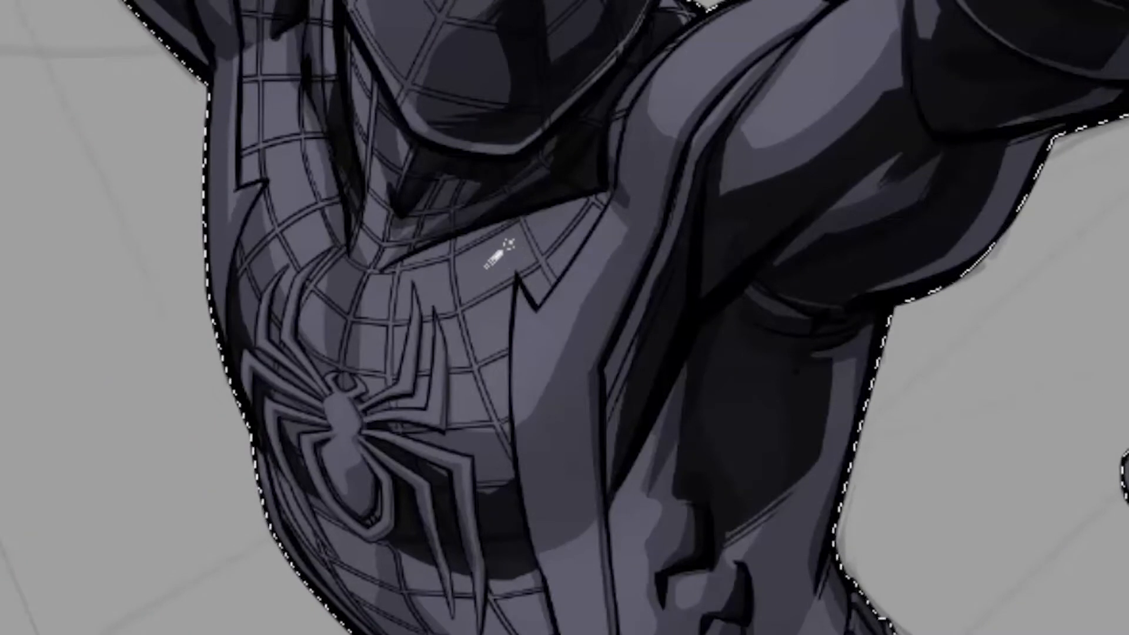
key("p")
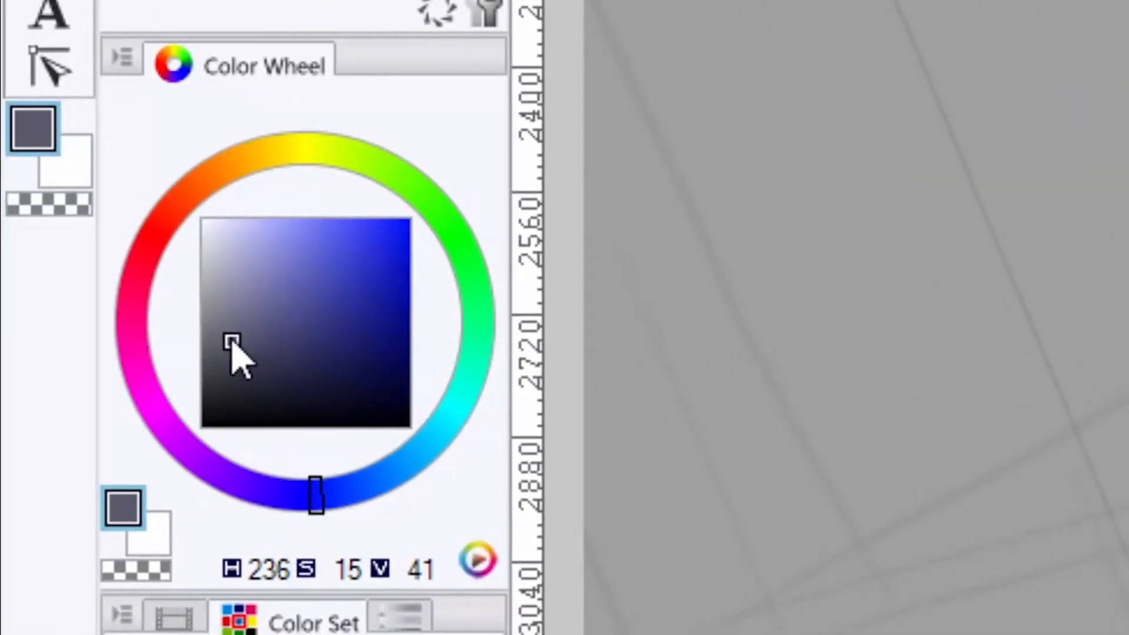
left_click_drag(231, 343, 231, 289)
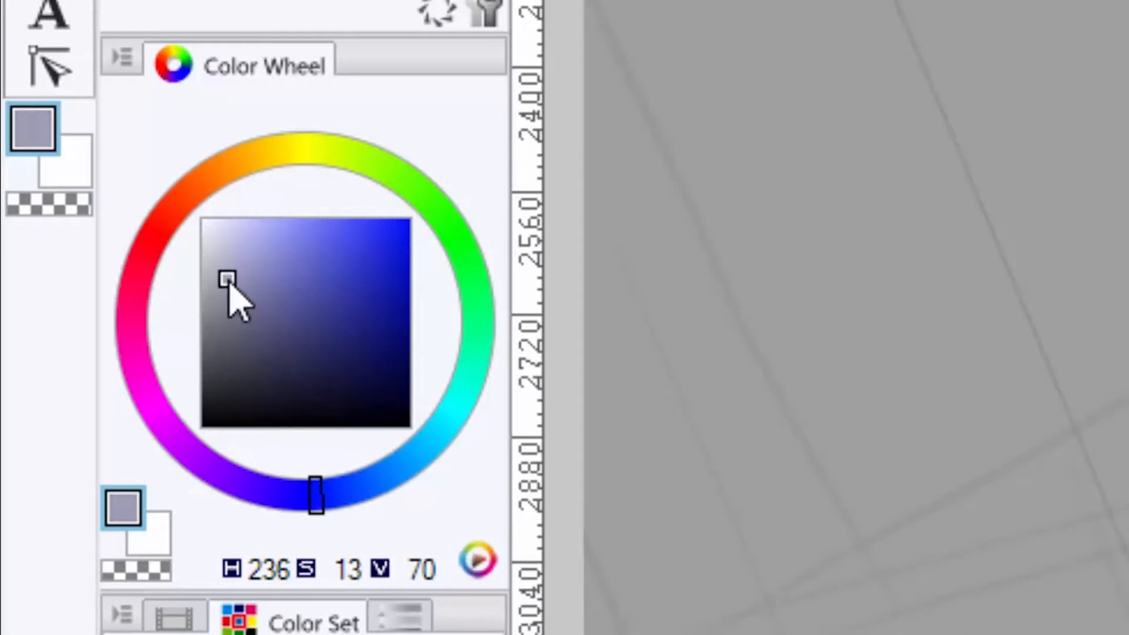
left_click(229, 284)
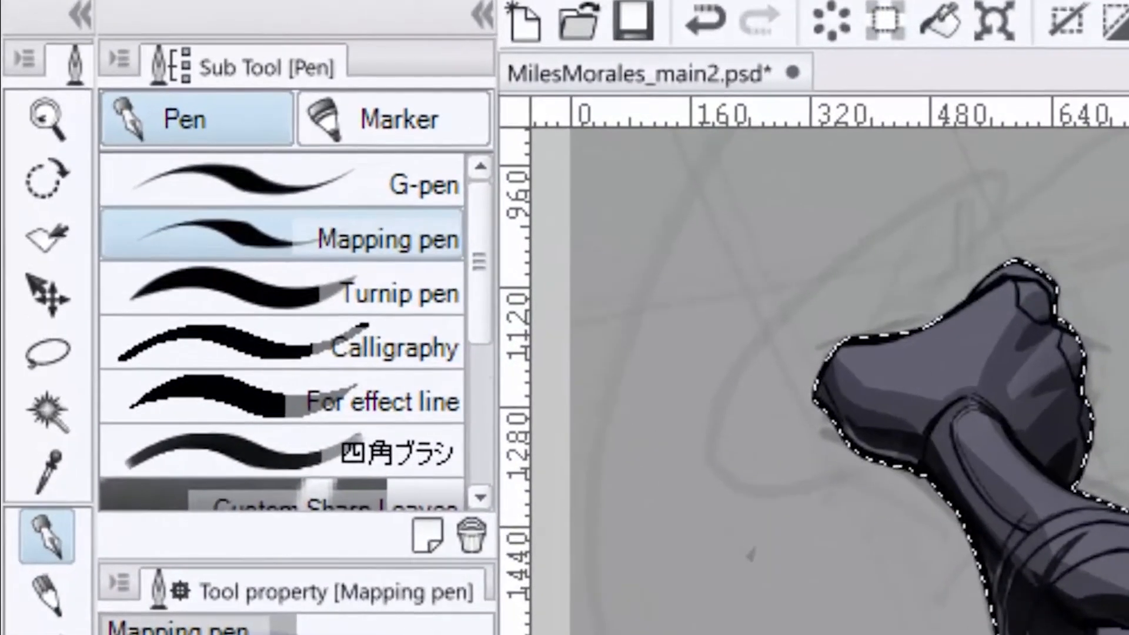
Switch to the Soft airbrush and set its brush size to 300 for highlighting the outstretched hand on the new layer
key("b")
key("b")
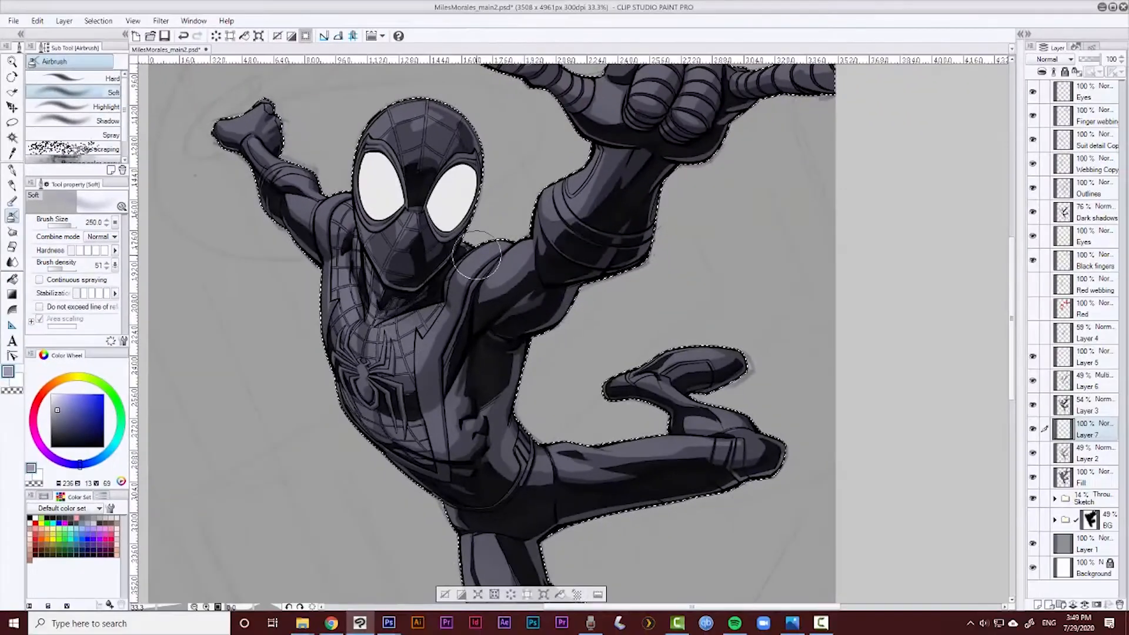
key("p")
key("ctrl+z")
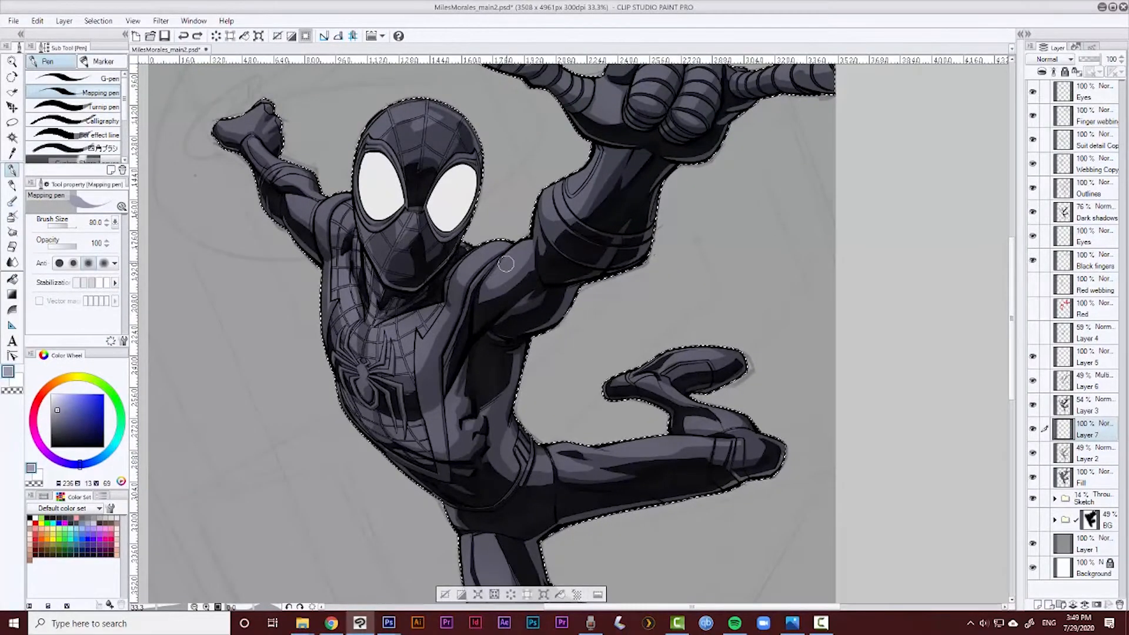
key("b")
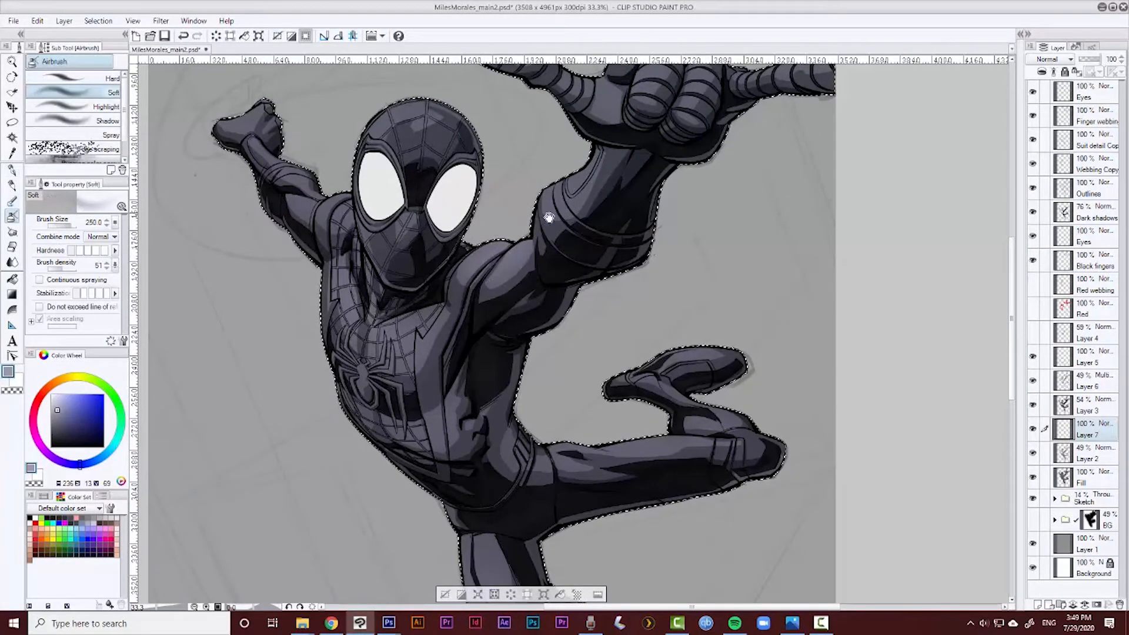
left_click_drag(549, 217, 517, 318)
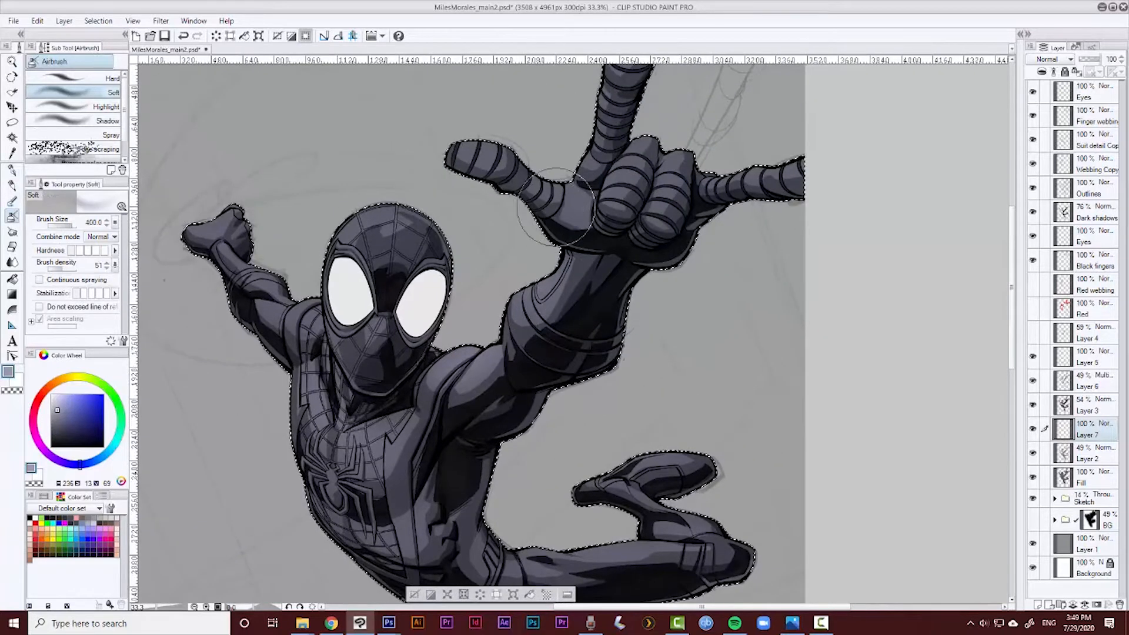
key("bracketright")
left_click_drag(632, 170, 615, 242)
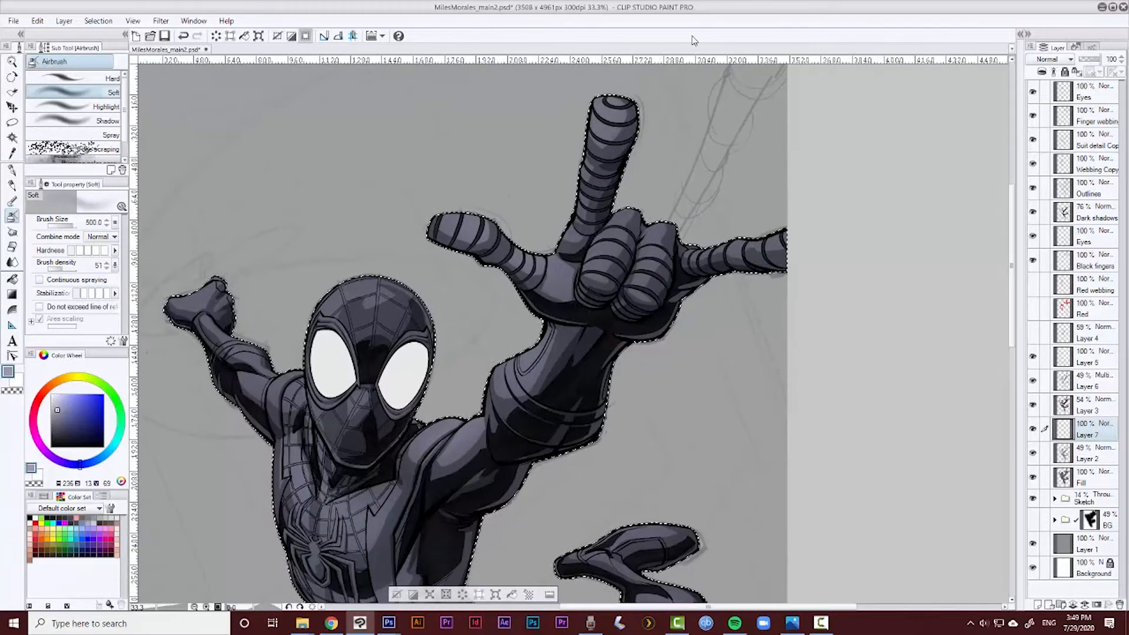
key("ctrl+z")
key("bracketleft")
key("bracketleft")
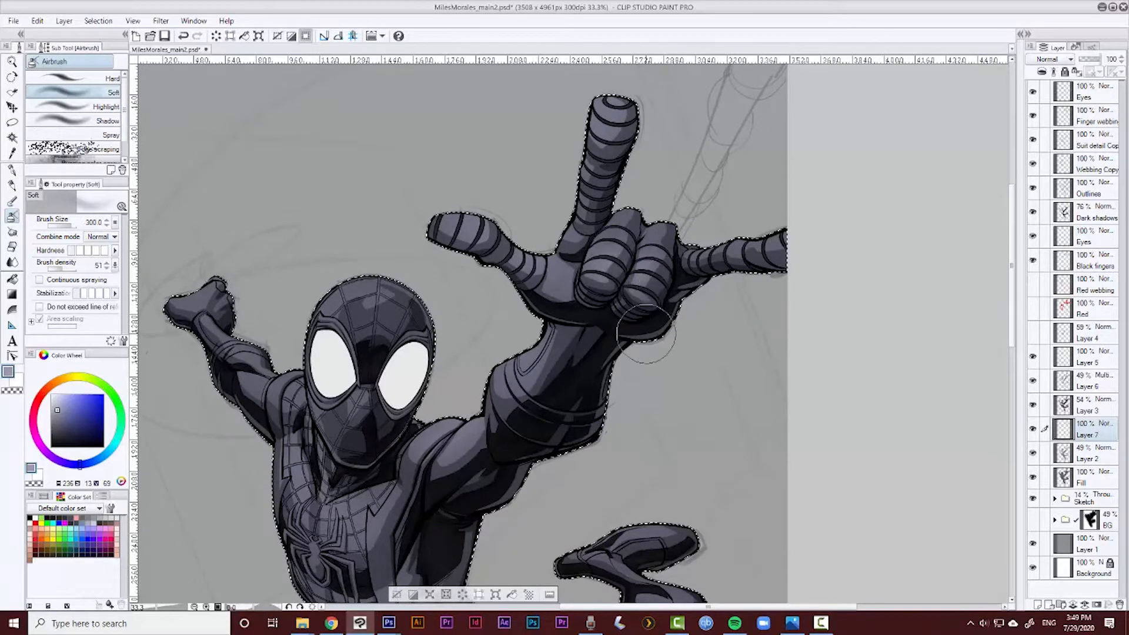
Airbrush soft highlights along the far arm and clenched fist using brush sizes of 250 and 200
left_click_drag(453, 348, 502, 274)
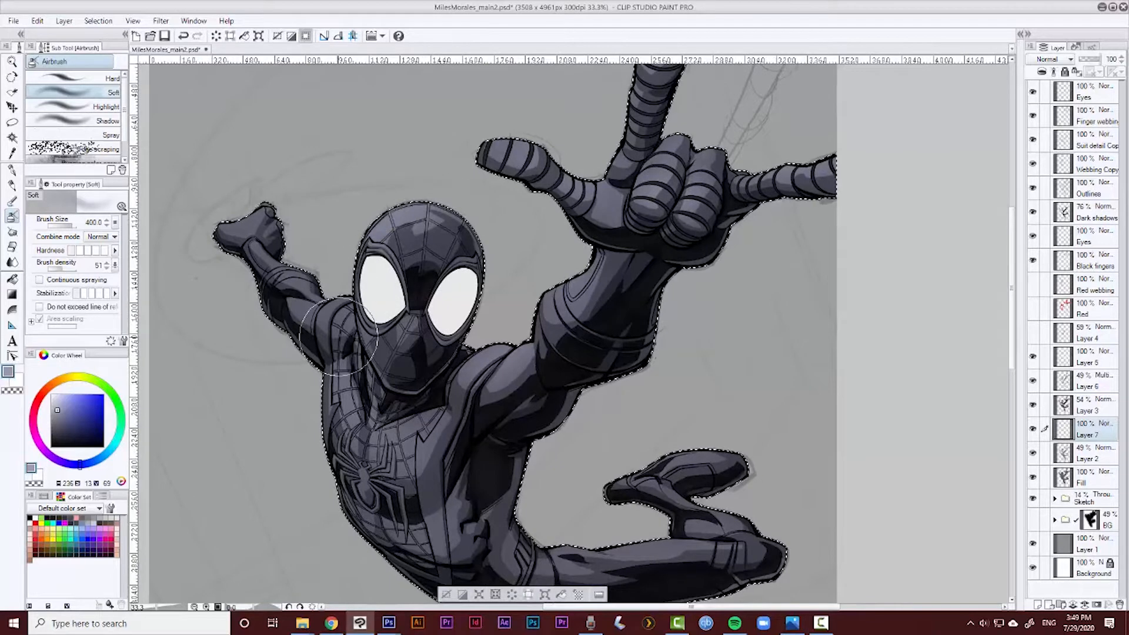
key("bracketleft")
key("bracketleft")
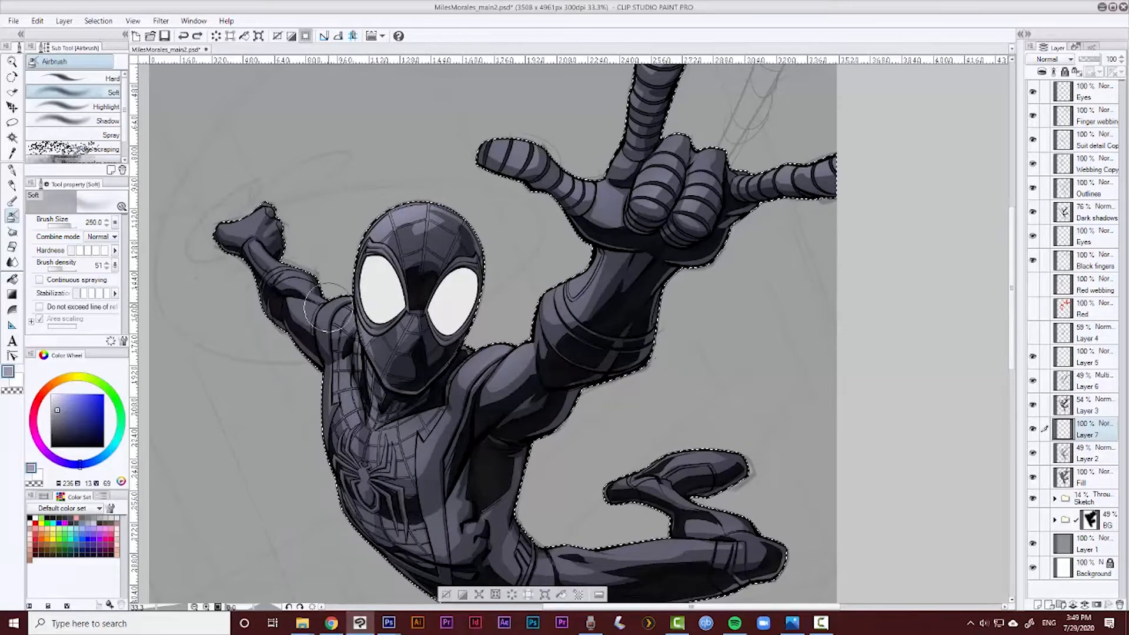
left_click_drag(340, 312, 233, 252)
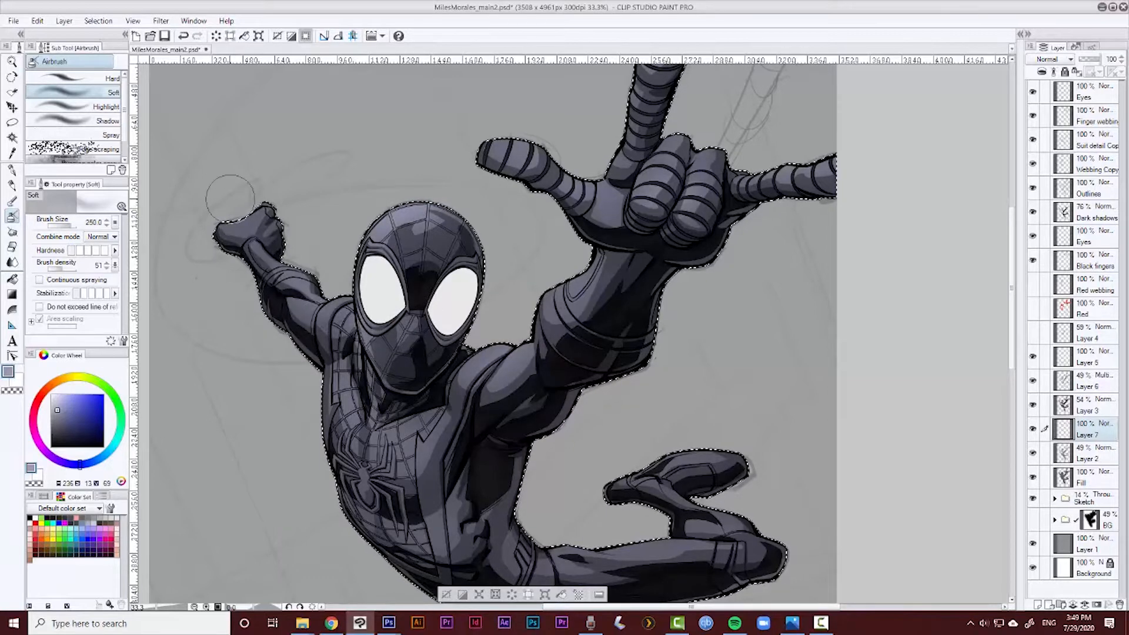
left_click_drag(230, 198, 254, 232)
key("bracketright")
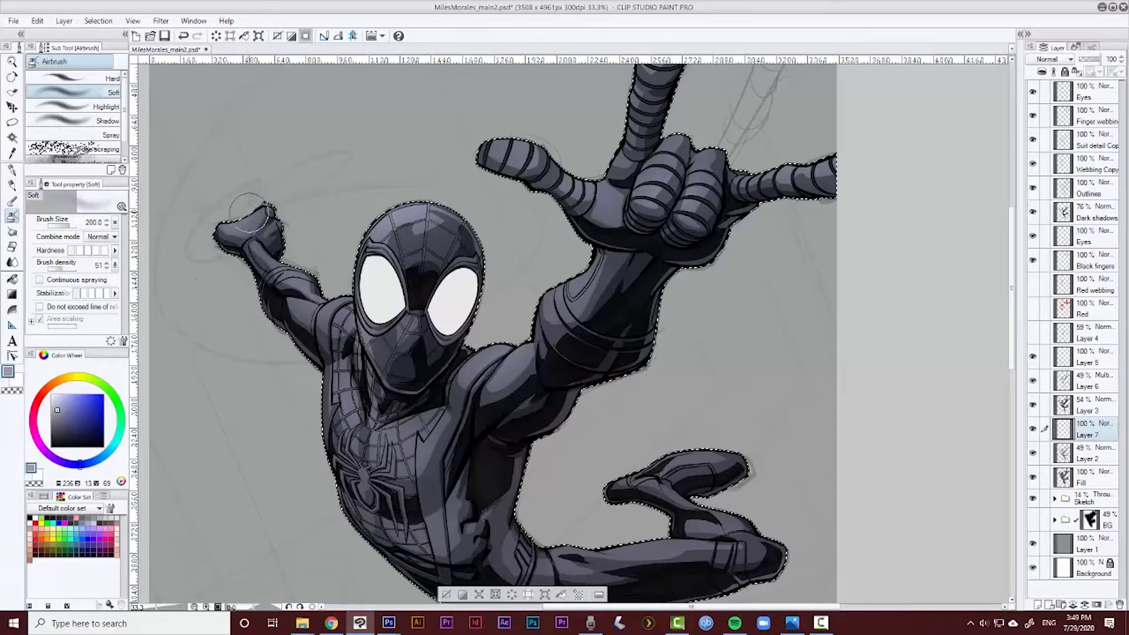
Undo the last airbrush change and spray soft highlights over the torso, hip and legs at brush size 300
left_click_drag(369, 381, 350, 216)
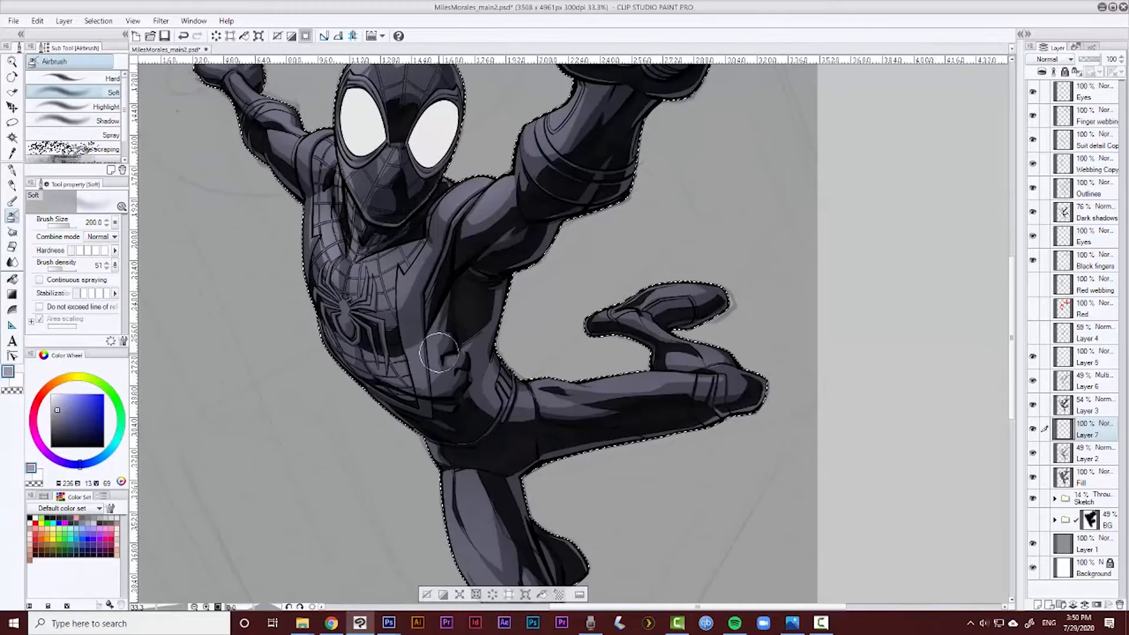
key("ctrl+z")
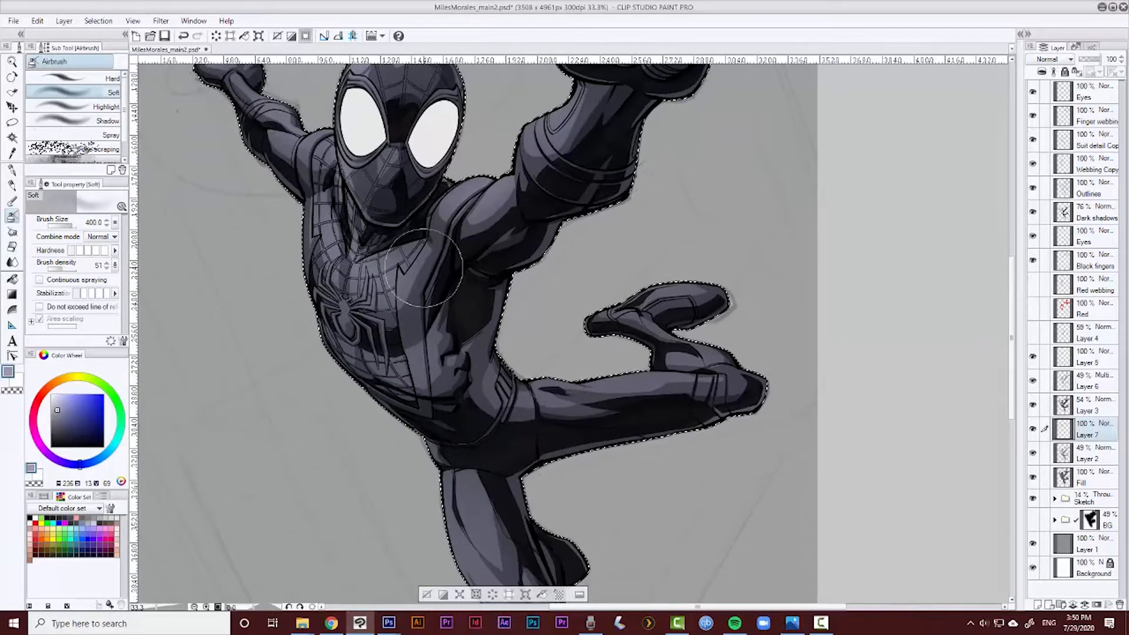
key("bracketleft")
key("bracketleft")
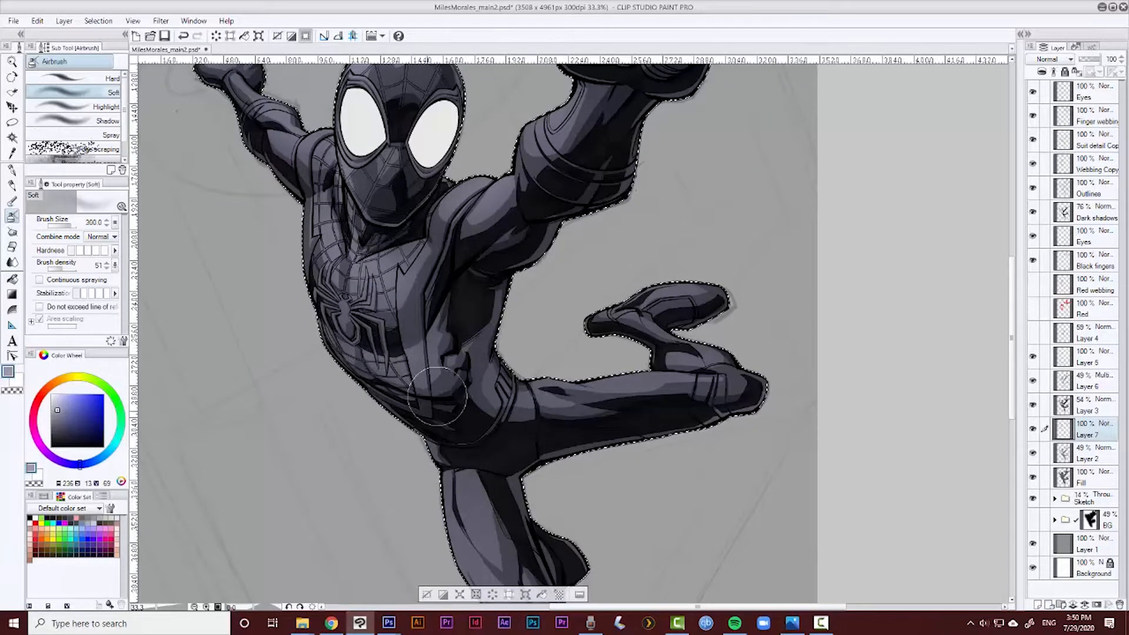
left_click_drag(437, 396, 551, 367)
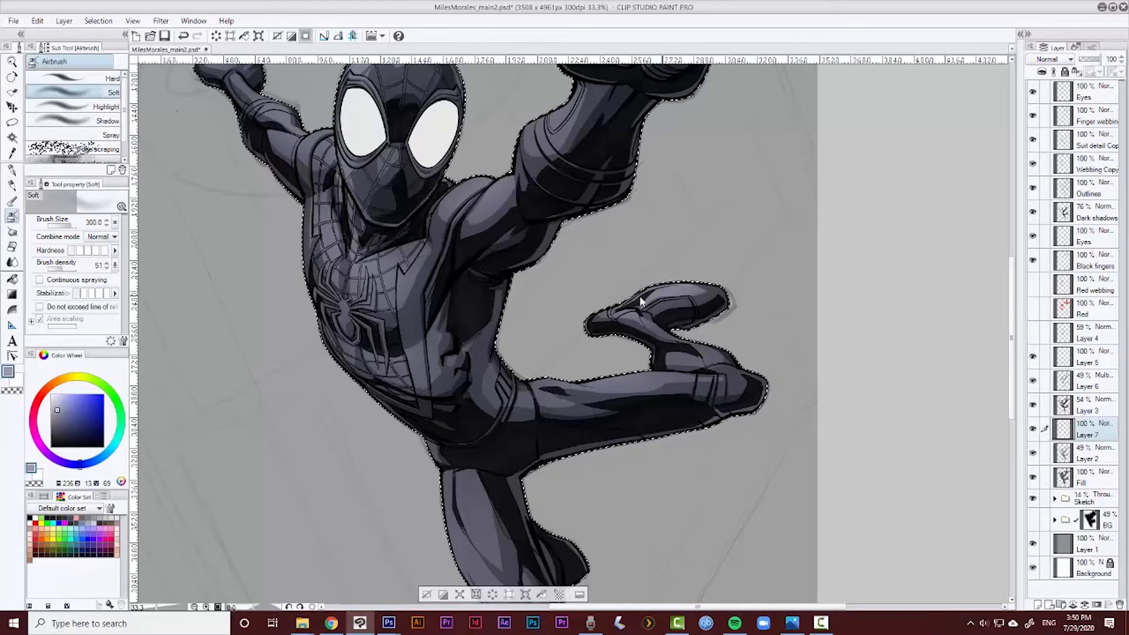
left_click_drag(552, 473, 567, 372)
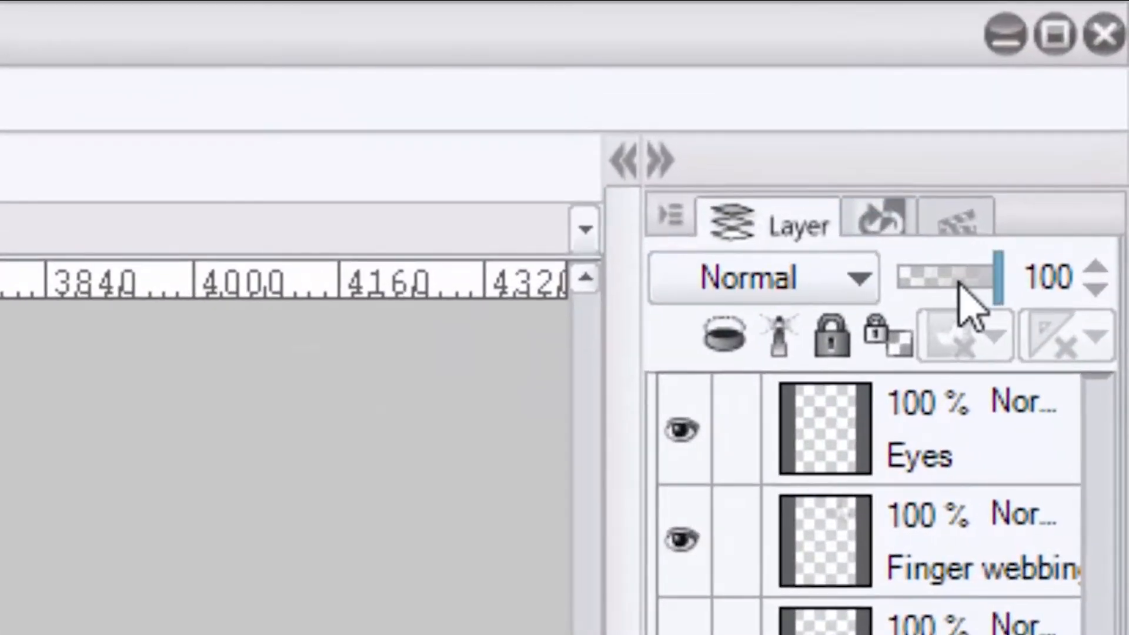
Lower Layer 7's opacity to 51% and add a new raster layer above it at 54% opacity
left_click_drag(959, 284, 950, 282)
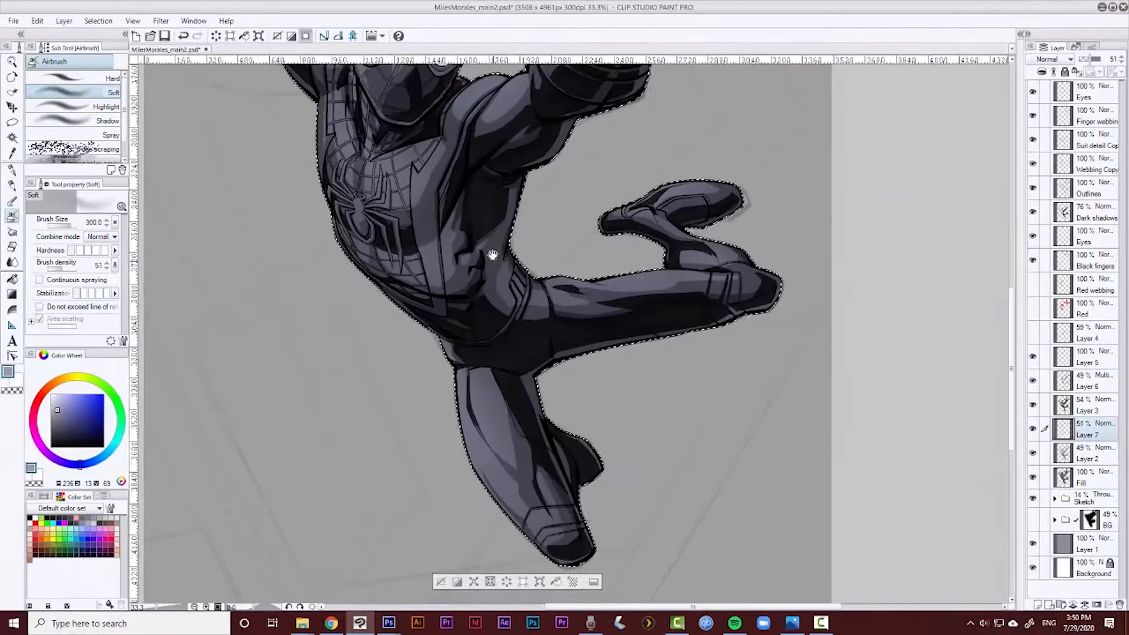
left_click_drag(493, 254, 484, 385)
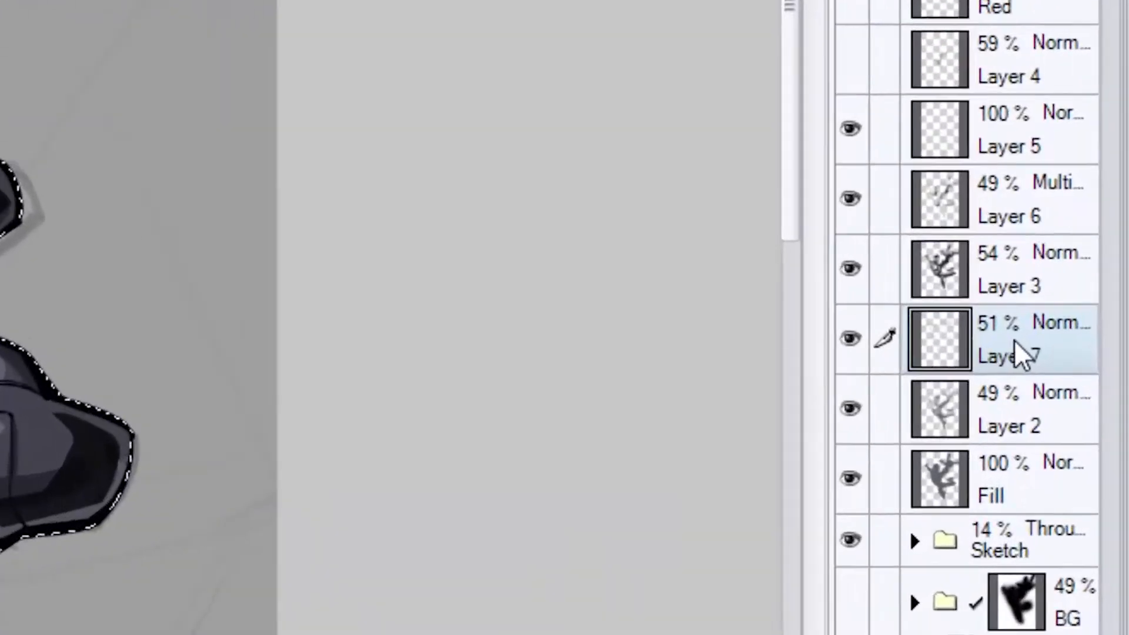
right_click(1015, 342)
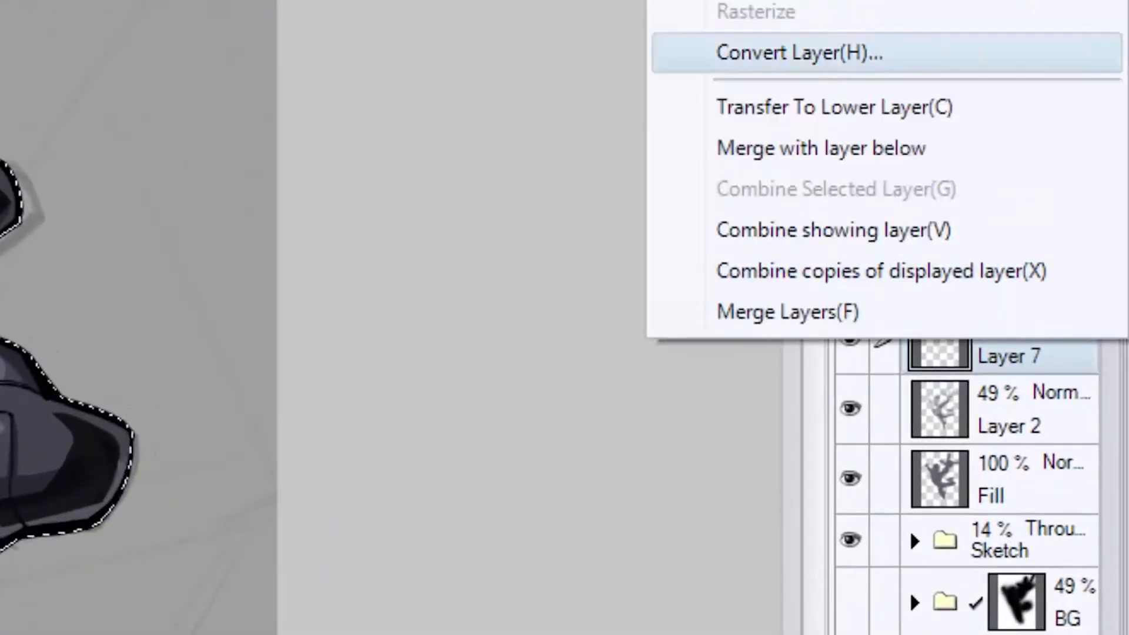
left_click(958, 3)
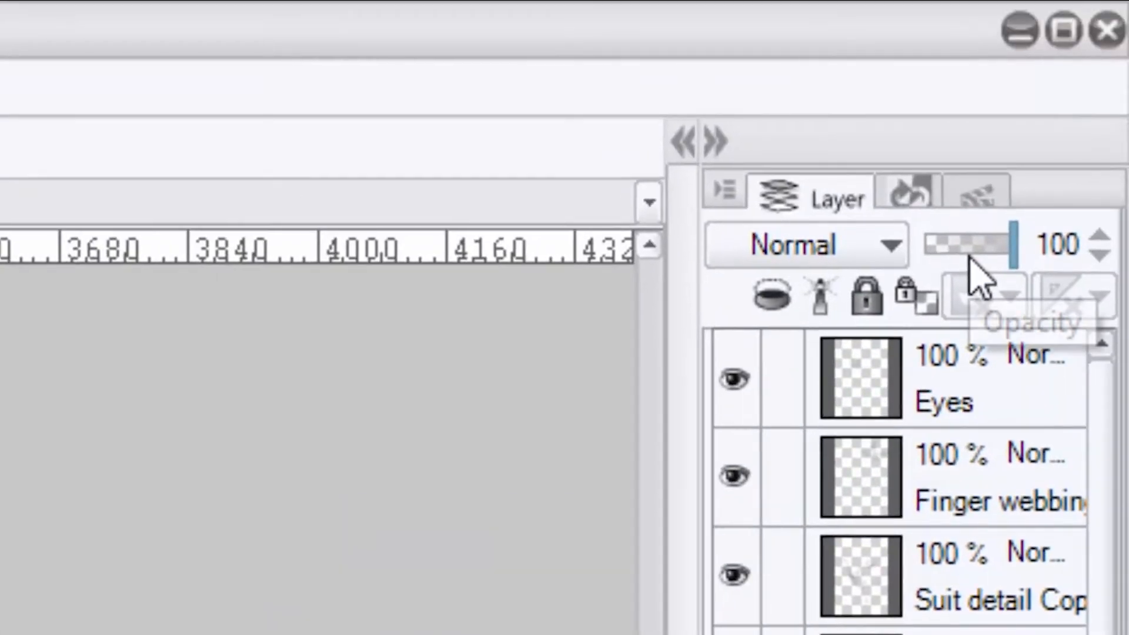
left_click(972, 246)
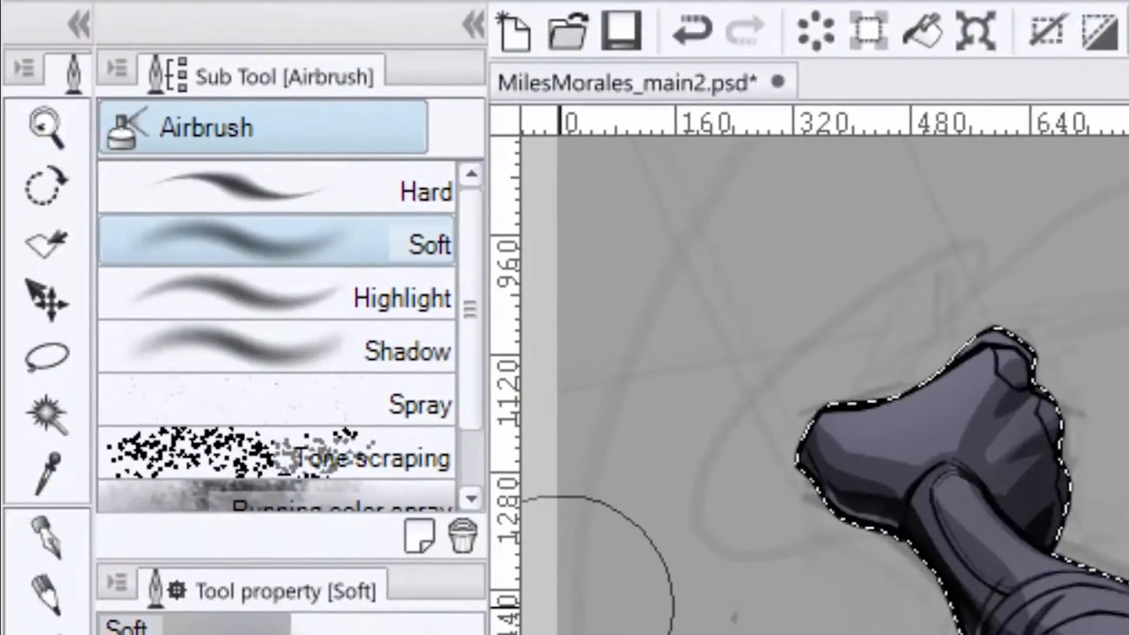
Paint hard-edged highlights on the near shoulder and upper arm with the Mapping pen at size 70, erasing any excess
key("p")
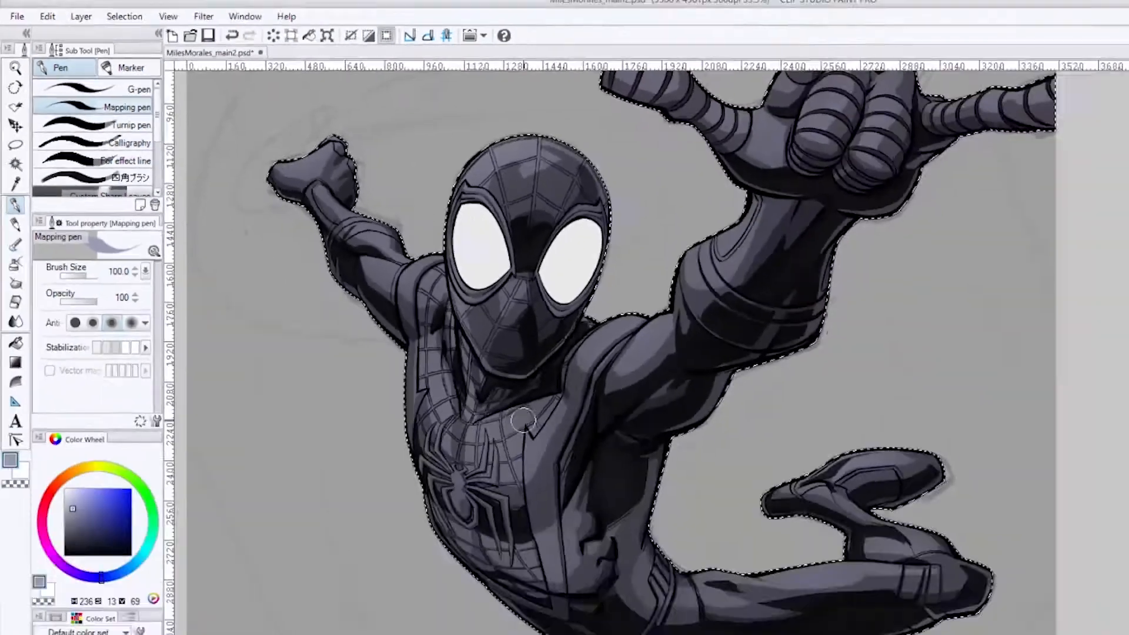
key("[")
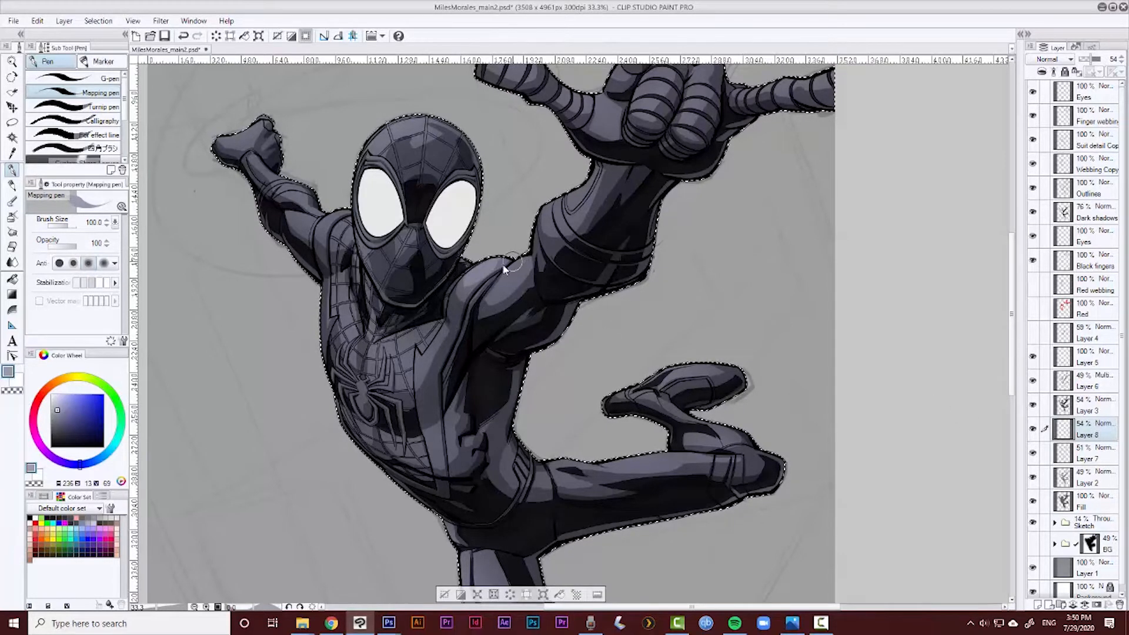
key("ctrl+z")
scroll(448, 291, "up", 1)
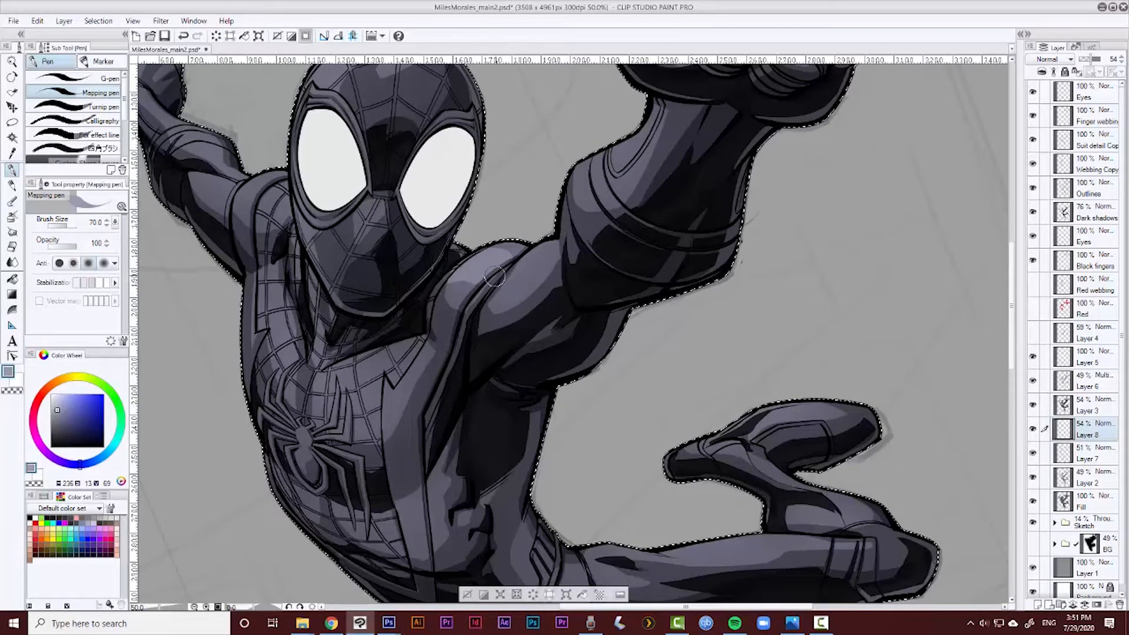
left_click_drag(495, 276, 467, 381)
key("e")
left_click(1088, 405)
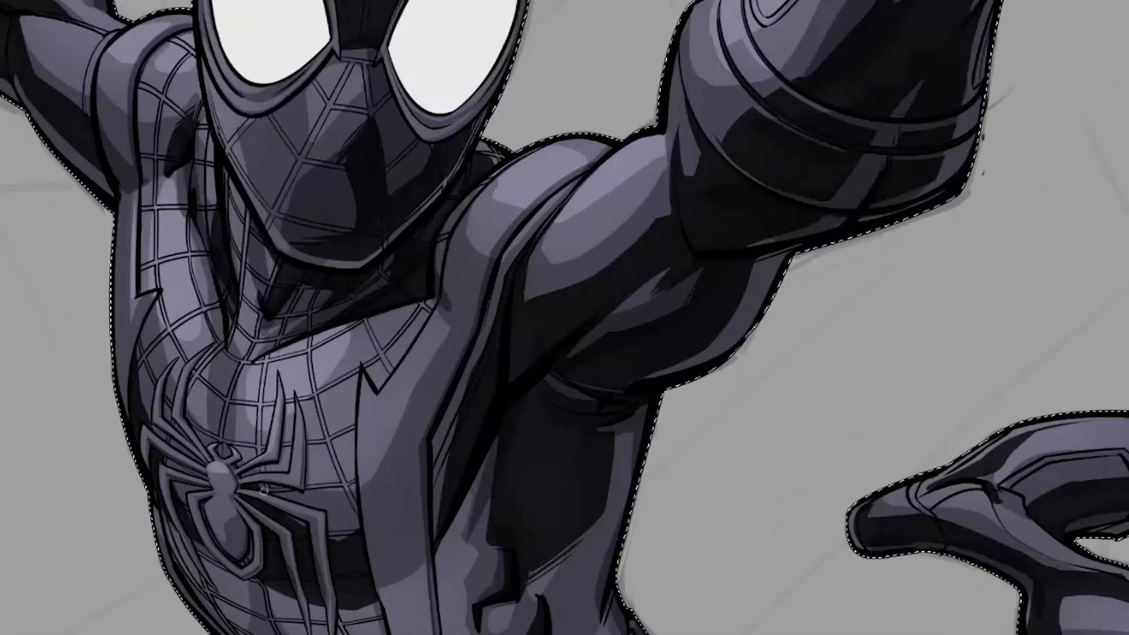
Continue the hard-edged highlights over the chest, the far arm and fist, and the mask
left_click_drag(285, 484, 358, 417)
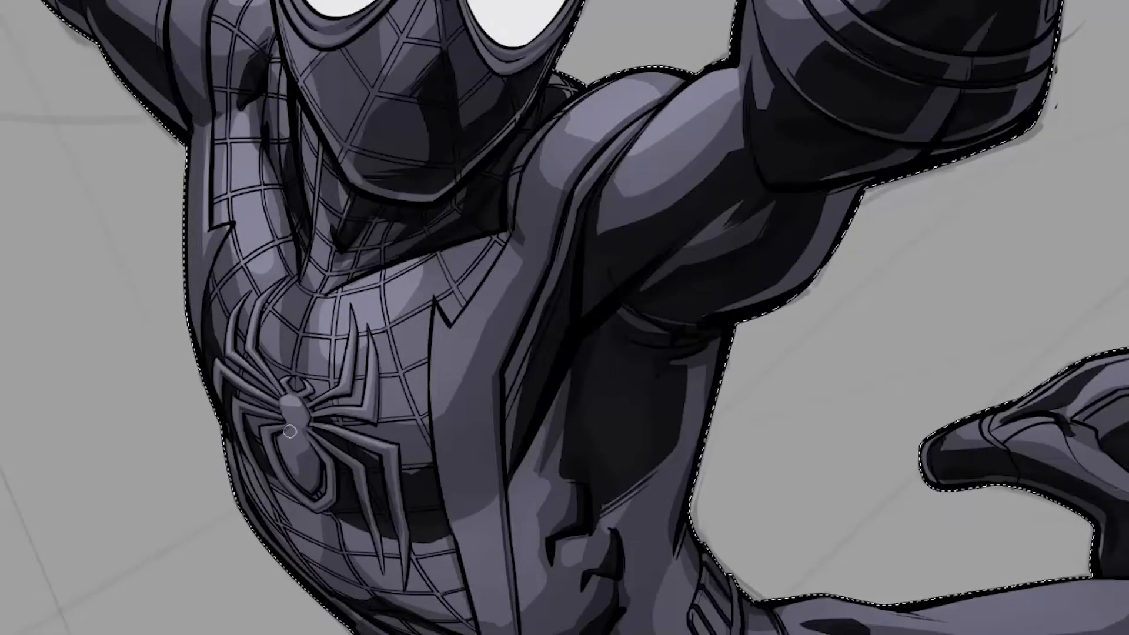
left_click_drag(219, 122, 329, 443)
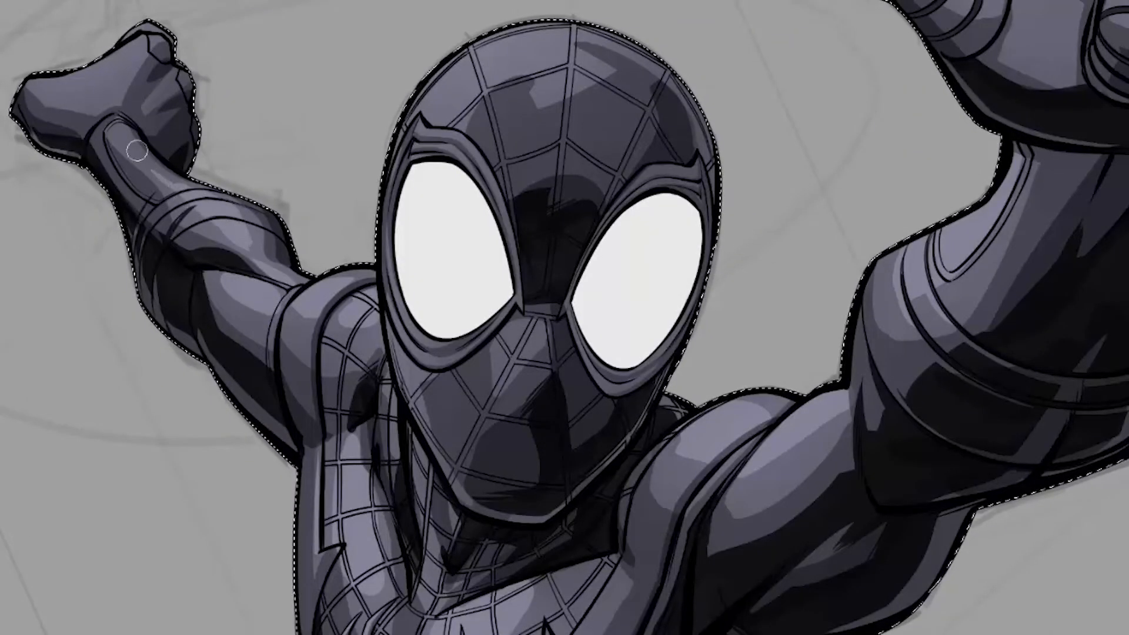
left_click_drag(40, 86, 103, 69)
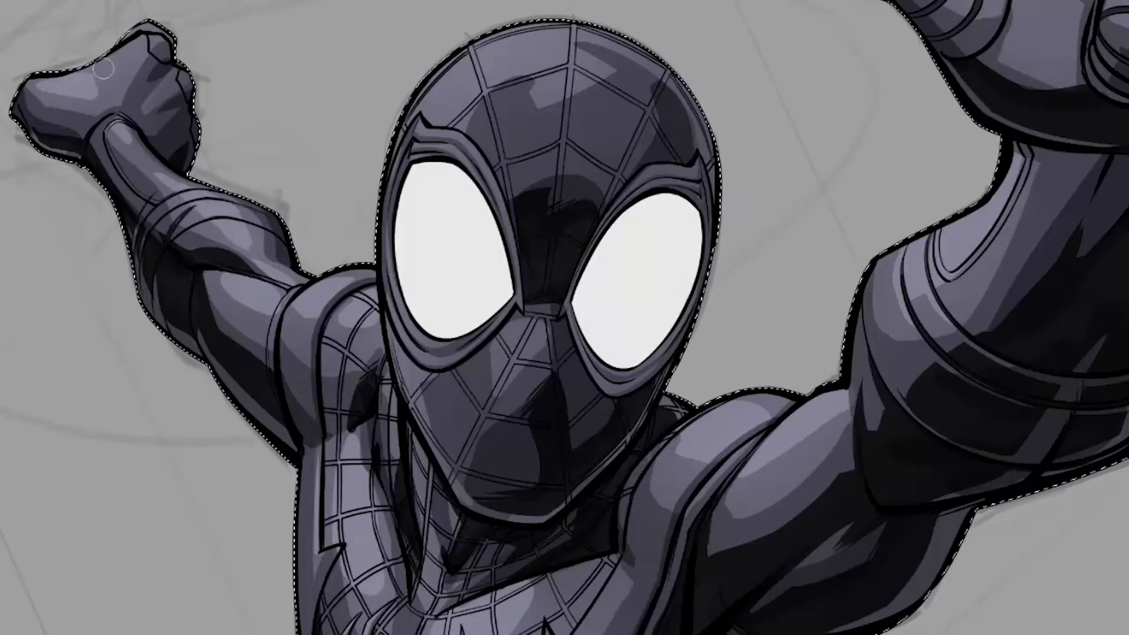
left_click_drag(447, 118, 353, 141)
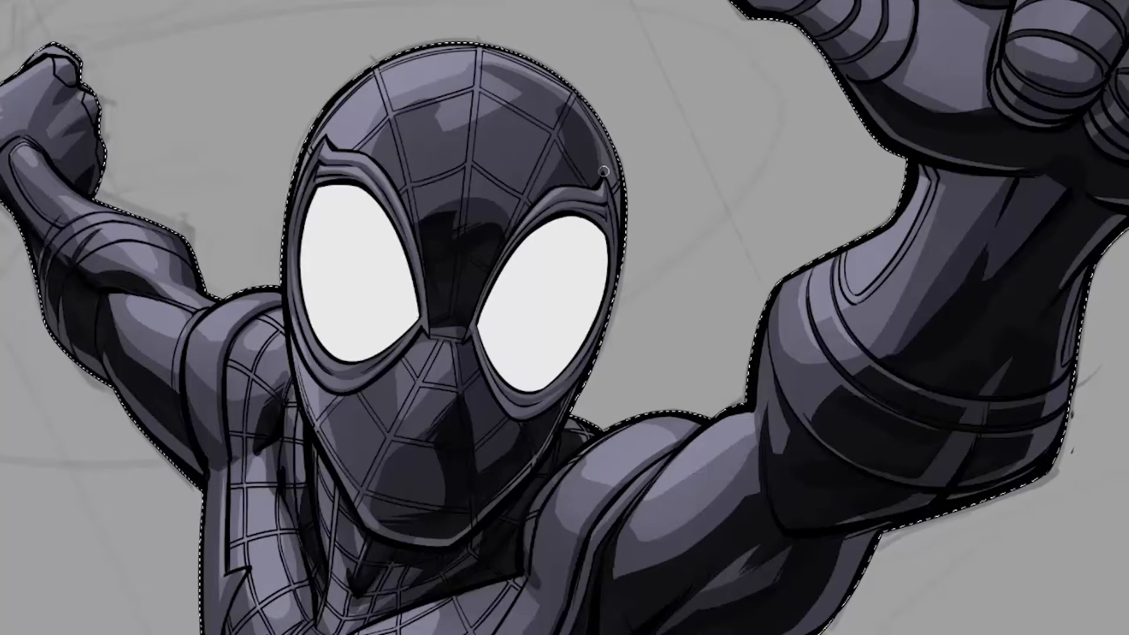
key("ctrl+minus")
Add hard-edged highlights to the palm and the banded fingers of the outstretched hand
left_click_drag(461, 386, 303, 591)
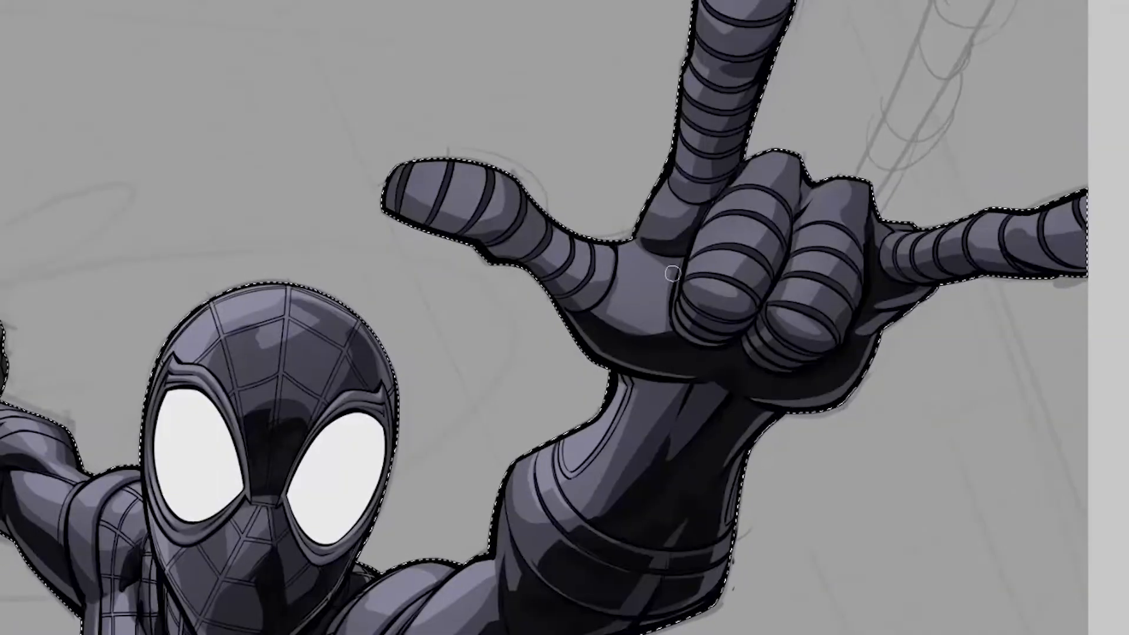
left_click_drag(663, 145, 546, 351)
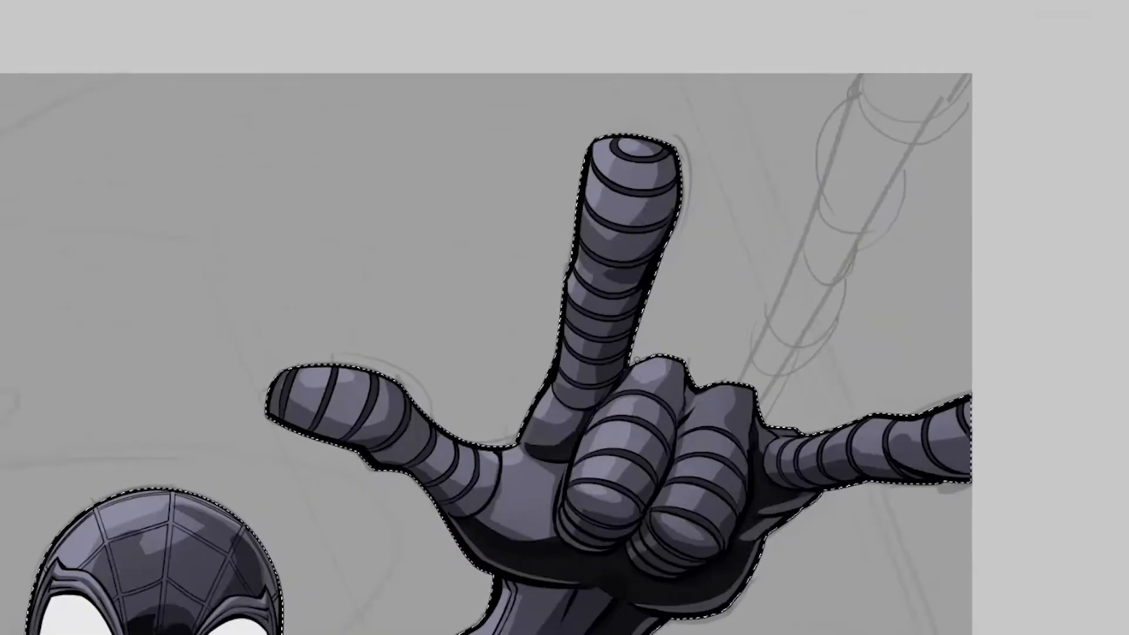
left_click_drag(685, 572, 633, 489)
left_click_drag(329, 611, 629, 71)
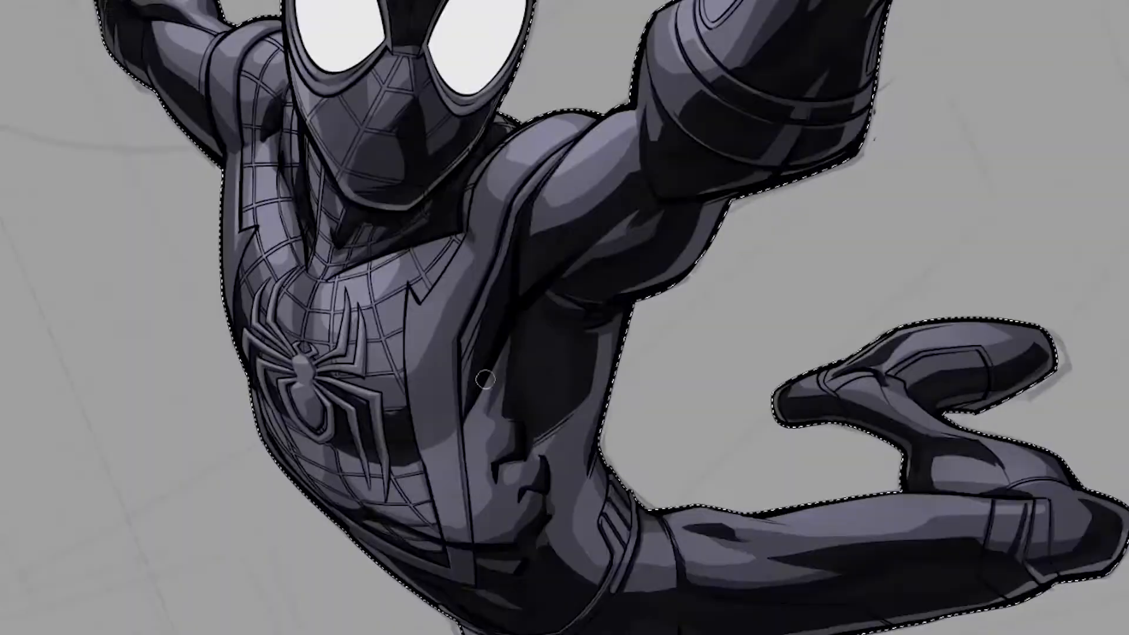
Paint hard-edged highlights on the side of the torso and along the bent leg up to its knee
left_click_drag(459, 492, 452, 523)
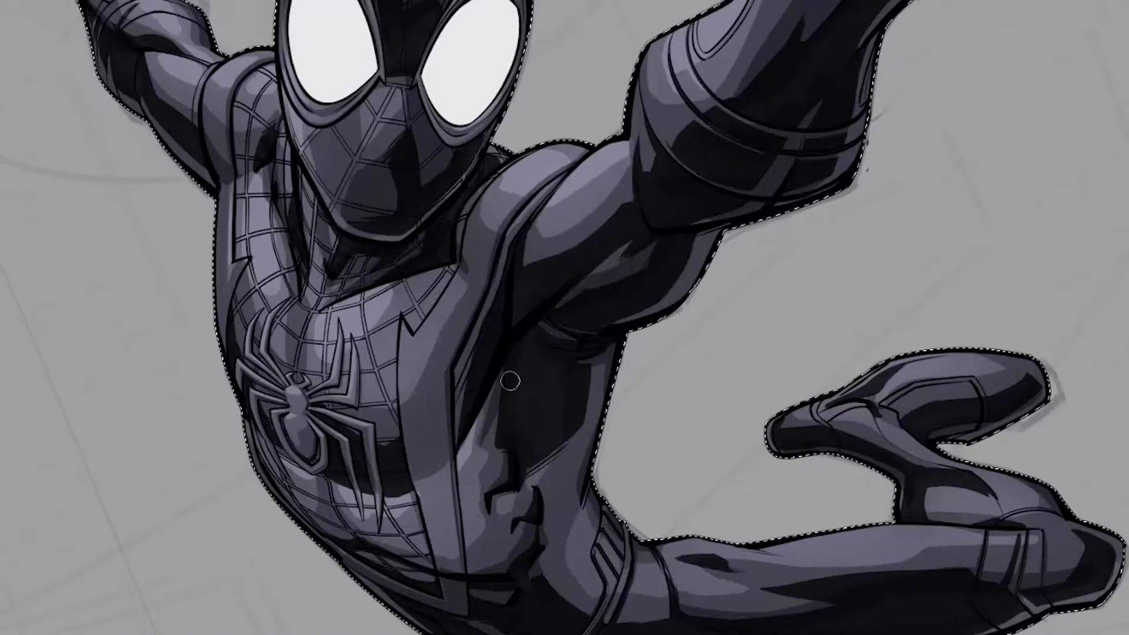
left_click_drag(509, 381, 484, 263)
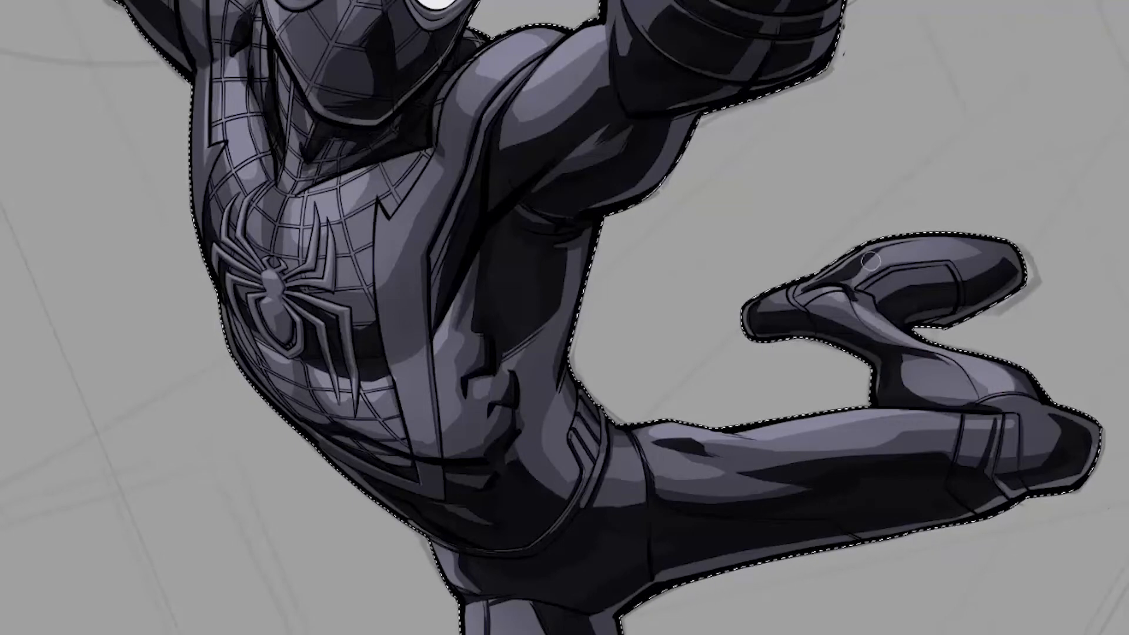
left_click_drag(968, 425, 1012, 425)
left_click_drag(620, 549, 538, 131)
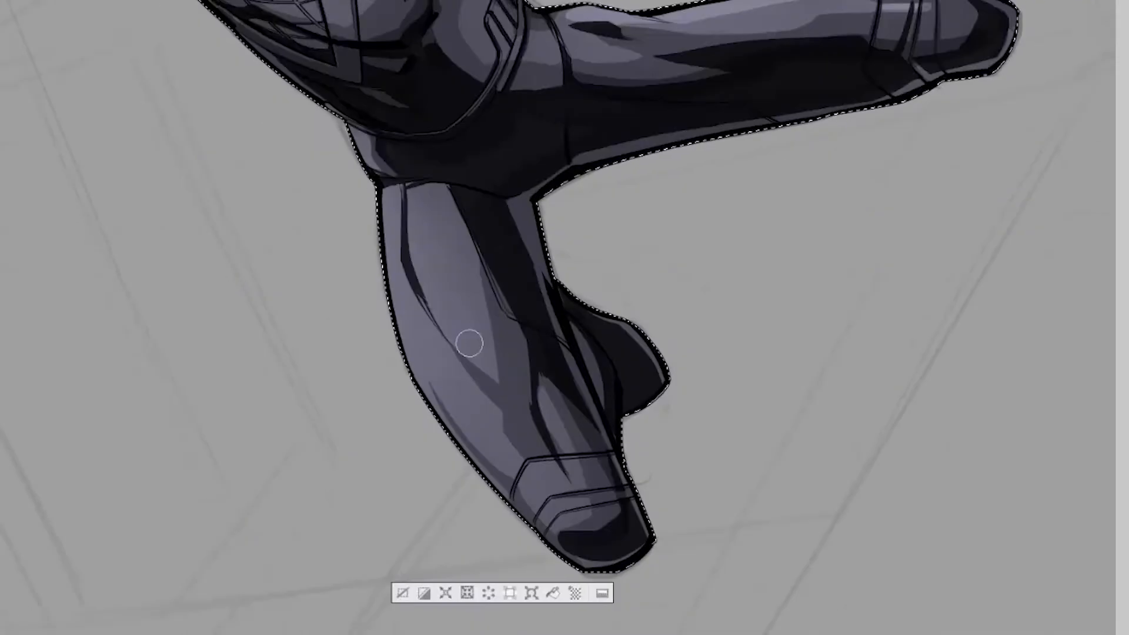
Paint hard-edged highlights down the lower leg's thigh, across its knee bands and along its inner edge
left_click_drag(417, 227, 501, 436)
left_click_drag(430, 321, 502, 435)
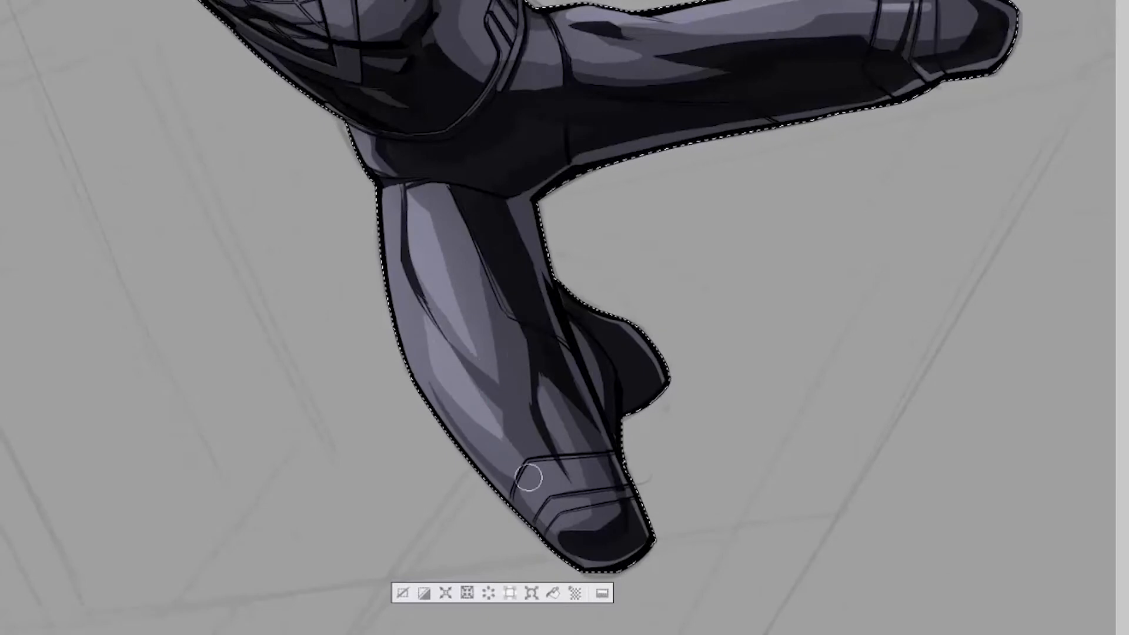
mouse_move(528, 478)
left_mouse_down()
mouse_move(552, 468)
mouse_move(625, 482)
left_mouse_up()
left_click_drag(518, 188, 541, 423)
scroll(522, 290, "down", 3)
left_click_drag(522, 290, 487, 329)
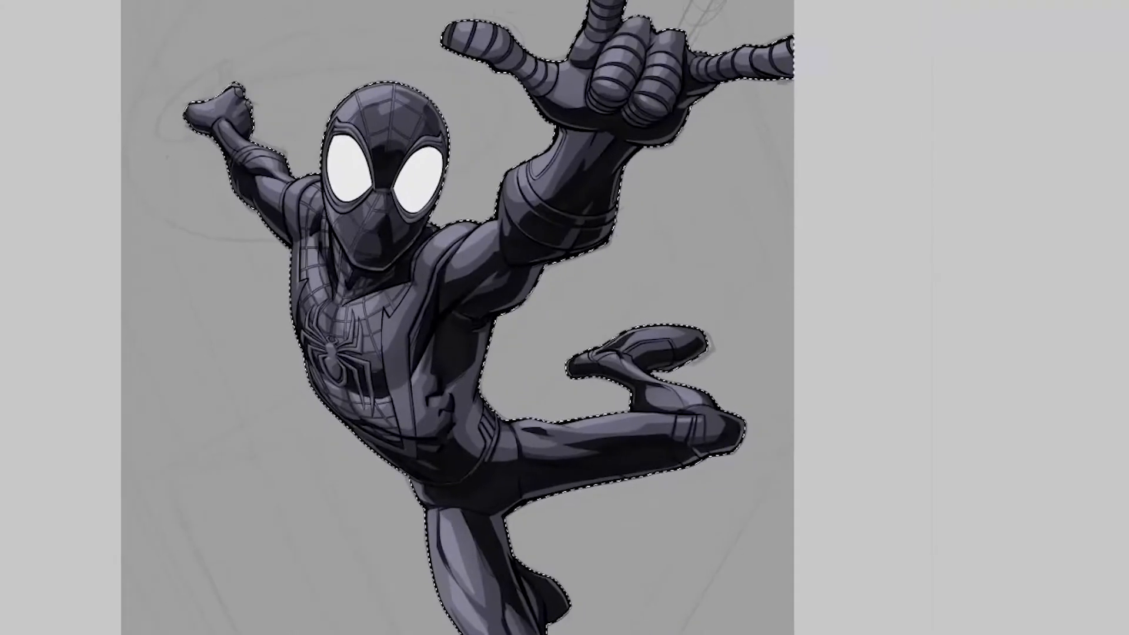
Add a raster layer above Layer 8 and paint white highlights on the near shoulder and upper arm with the Mapping pen at size 20
right_click(1096, 432)
left_click(1103, 122)
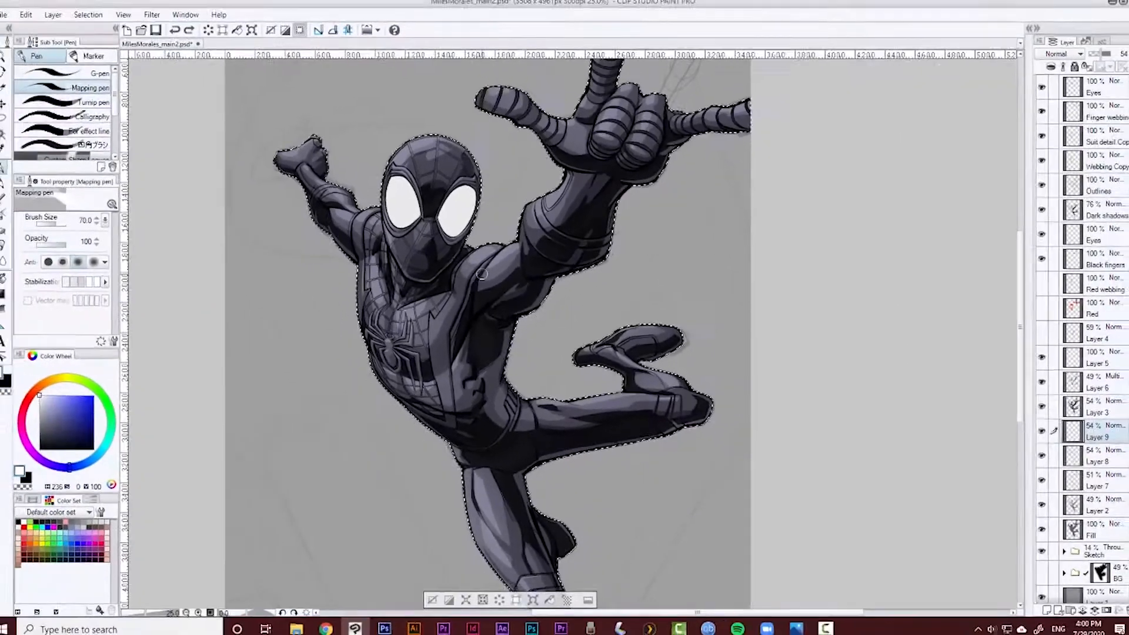
scroll(481, 267, "up", 2)
key("bracketleft")
key("bracketleft")
key("bracketleft")
key("bracketleft")
key("bracketleft")
left_click_drag(483, 241, 462, 256)
mouse_move(552, 229)
left_mouse_down()
mouse_move(534, 240)
mouse_move(489, 331)
left_mouse_up()
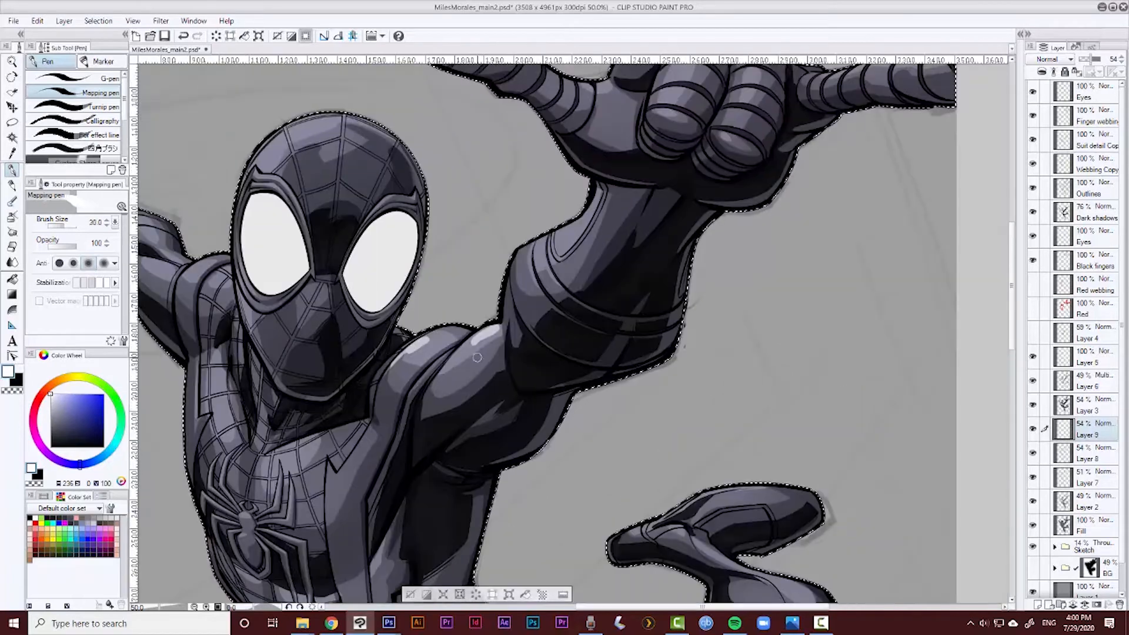
Set the brush size to 30 and refine thin white highlights on the near forearm and cuff, alternating pen and eraser
key("e")
key("p")
key("bracketright")
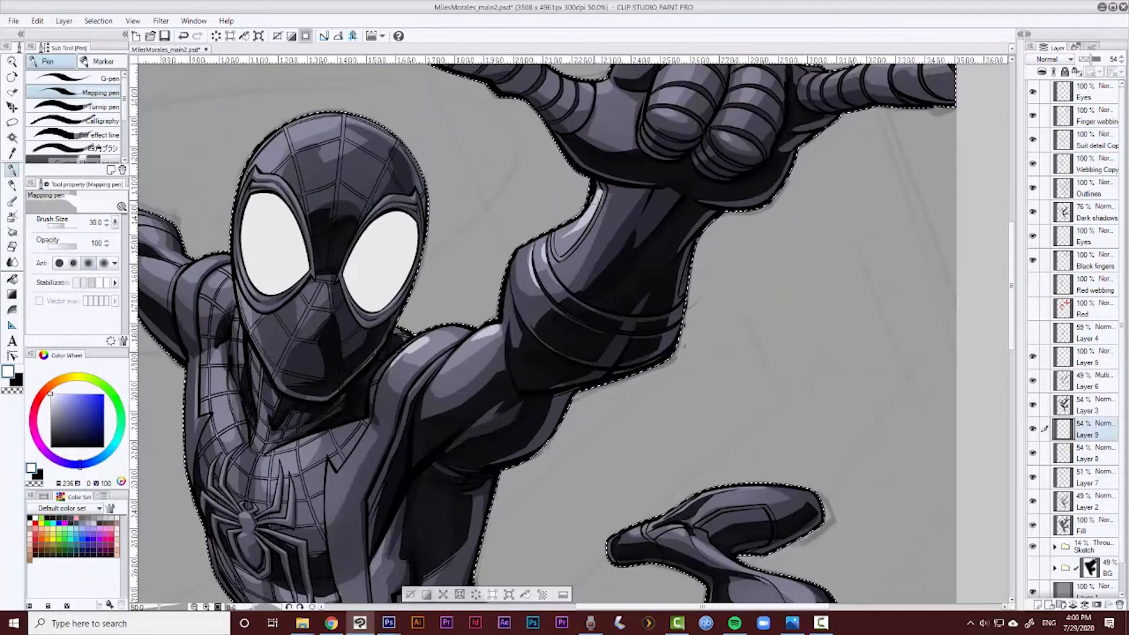
key("e")
left_click_drag(436, 369, 484, 275)
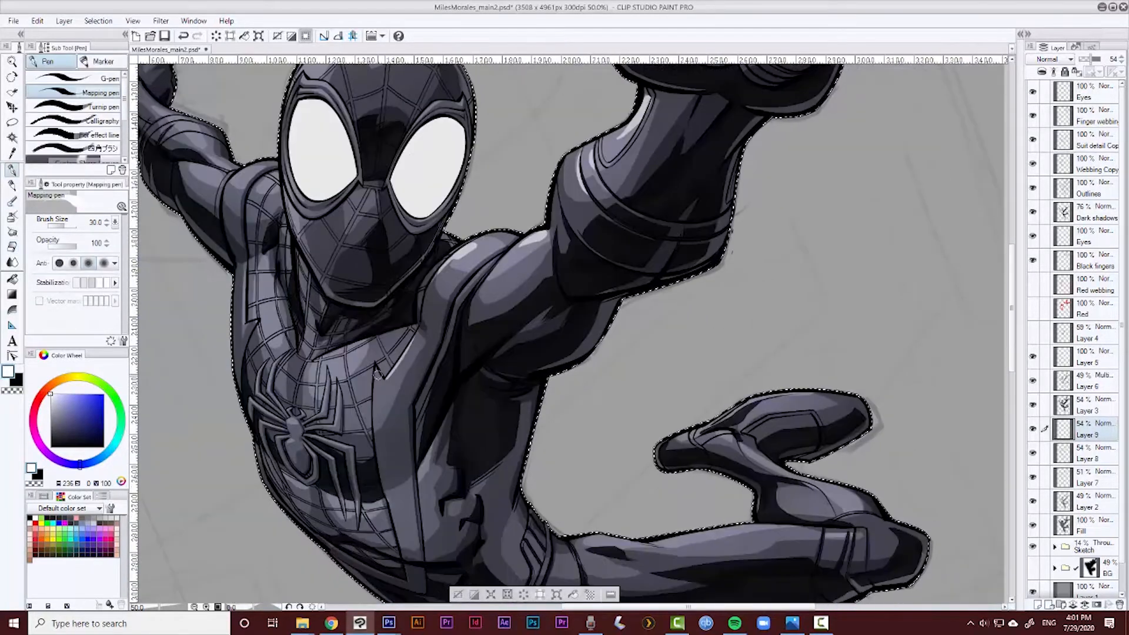
Move Layer 9 directly above Layer 6 and paint a white highlight along the far shoulder
key("p")
left_click_drag(1089, 430, 1090, 369)
left_click_drag(241, 231, 256, 175)
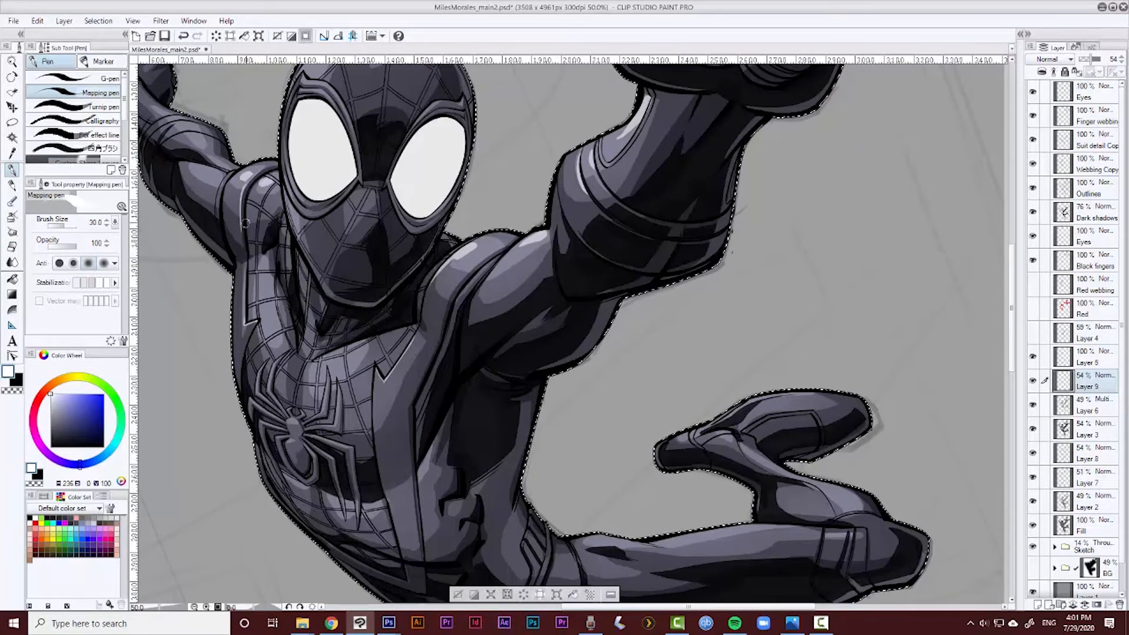
Paint thin white highlights on the webbed upper chest below the neck and beside the far shoulder
left_click_drag(321, 356, 334, 354)
left_click_drag(270, 296, 280, 330)
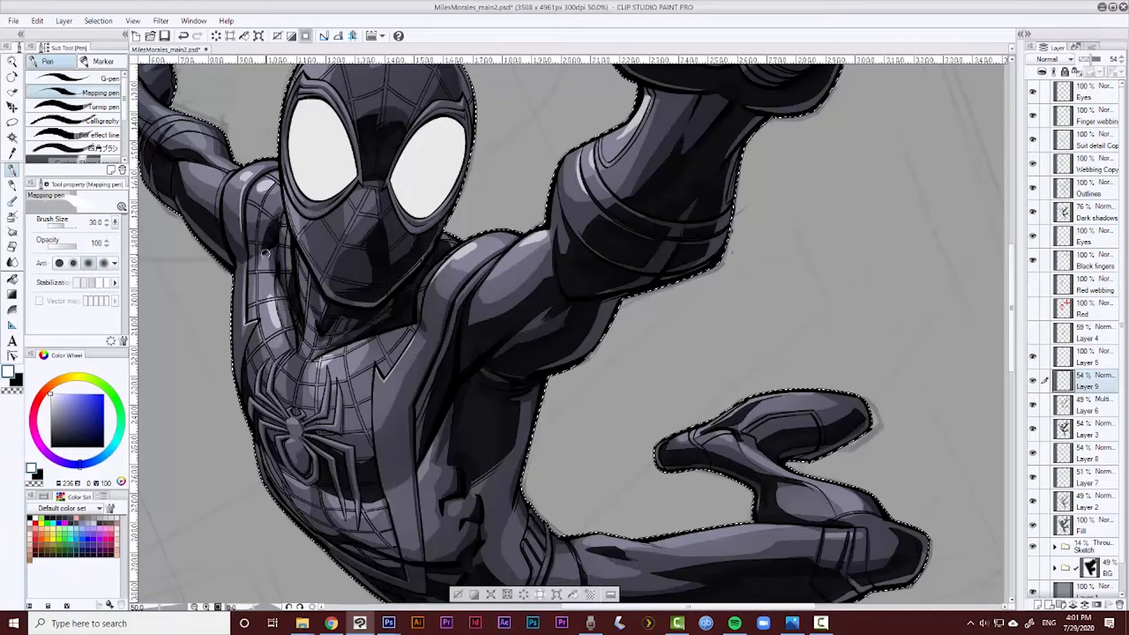
left_click_drag(266, 255, 275, 321)
left_click_drag(338, 236, 345, 345)
Set the brush size to 40 and paint a white highlight along the upper edge of the mask
key("]")
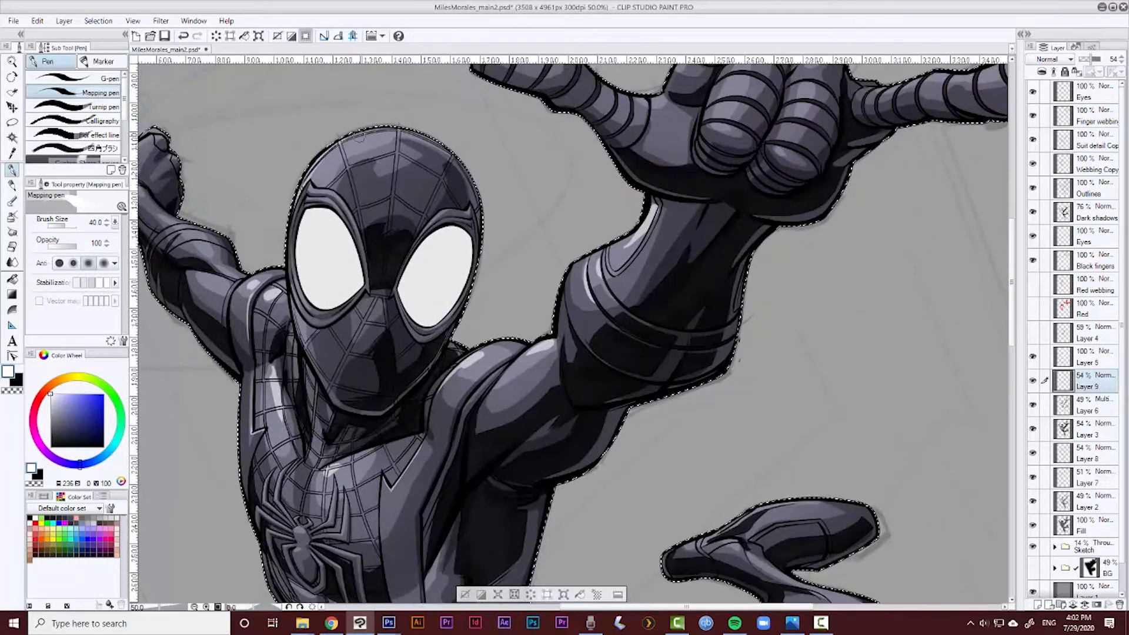
left_click_drag(308, 182, 344, 144)
key("ctrl+z")
key("ctrl+y")
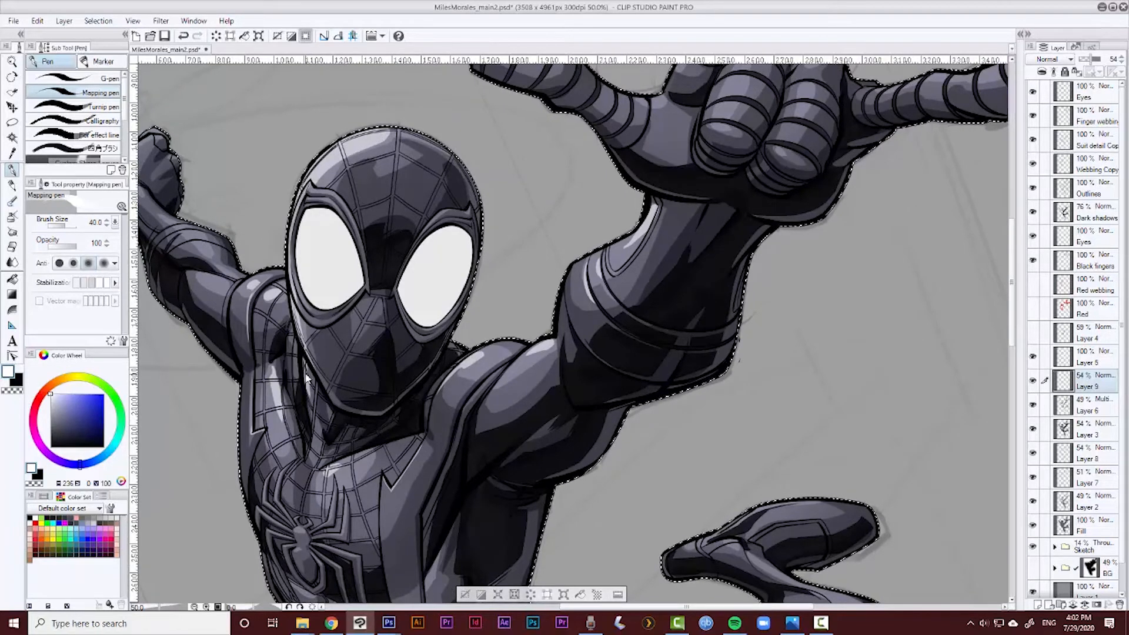
Set the brush size to 30, undo the stroke on the torso's outer side and add a small highlight on the torso
left_click_drag(346, 517, 363, 351)
key("[")
left_click_drag(281, 388, 311, 453)
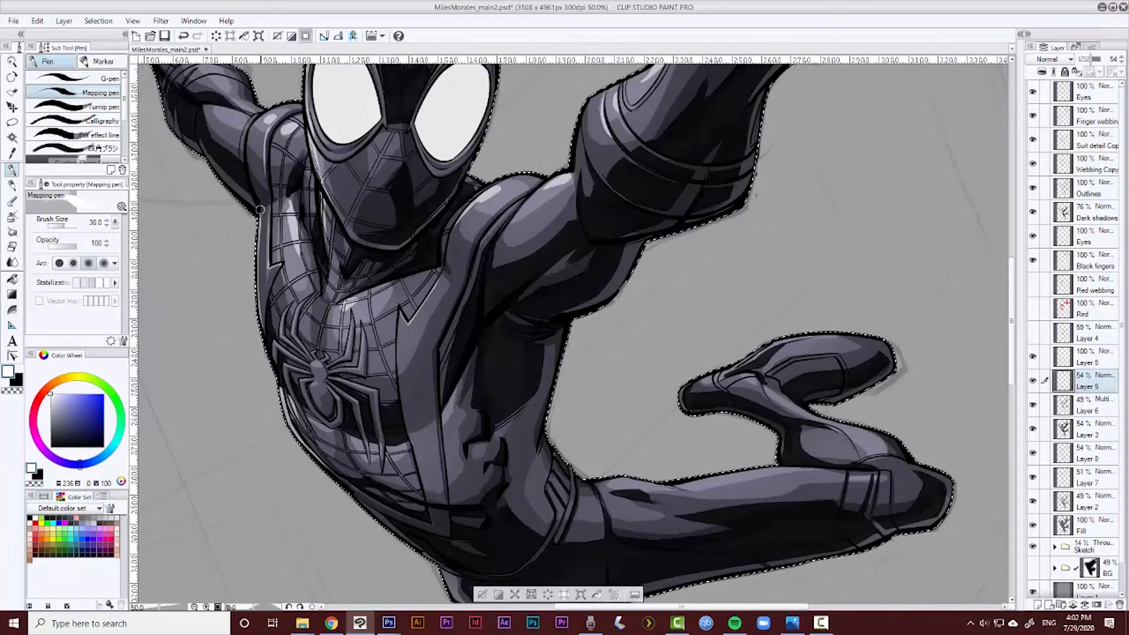
key("ctrl+z")
left_click_drag(462, 400, 459, 390)
Set the brush size to 50 and paint white highlights along the bent leg's thigh and calf
left_click_drag(479, 431, 429, 271)
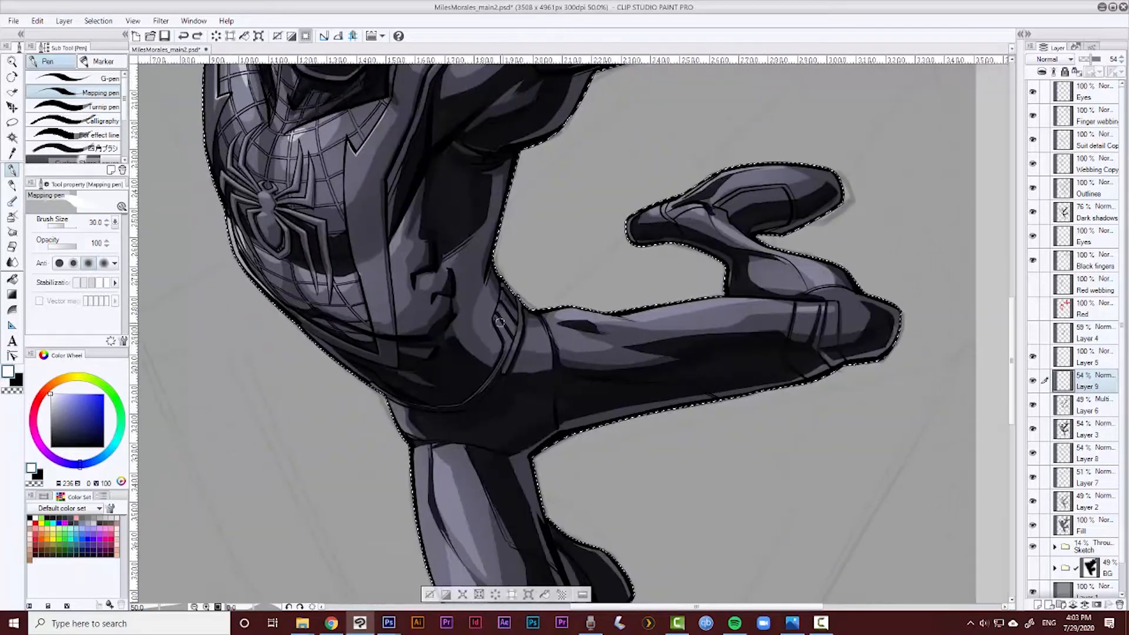
key("]")
key("]")
left_click_drag(548, 313, 729, 300)
left_click_drag(813, 277, 771, 254)
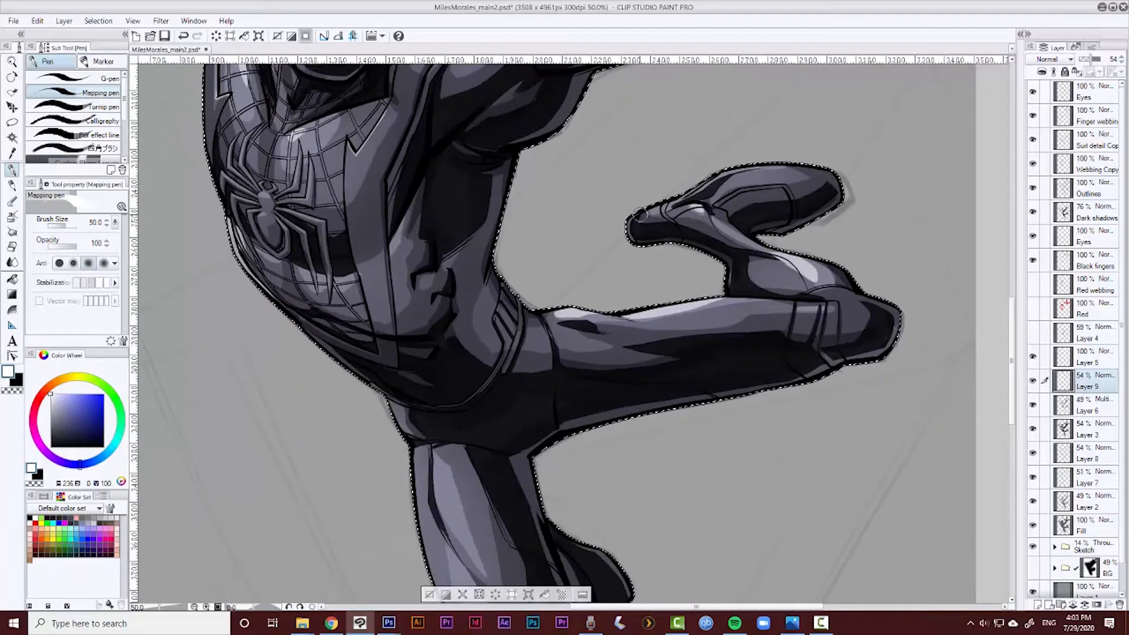
Set the brush size to 30 and paint thin white highlights on the bent leg's knee bands and the hip
key("[")
key("[")
left_click_drag(855, 300, 840, 299)
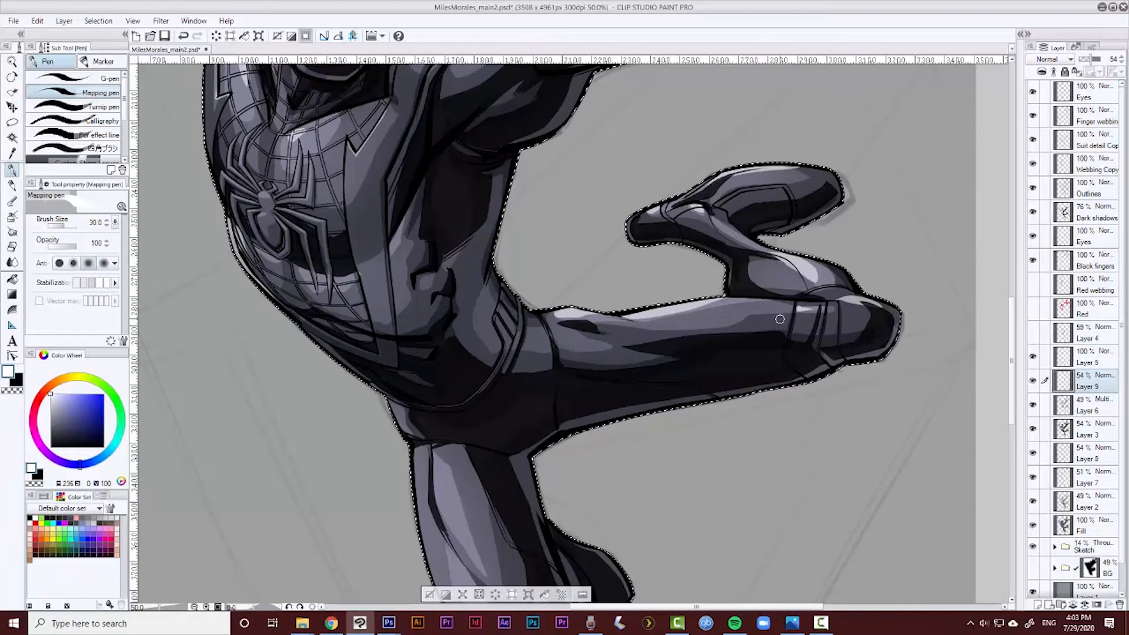
mouse_move(794, 333)
left_mouse_down()
mouse_move(798, 310)
mouse_move(812, 365)
mouse_move(829, 312)
left_mouse_up()
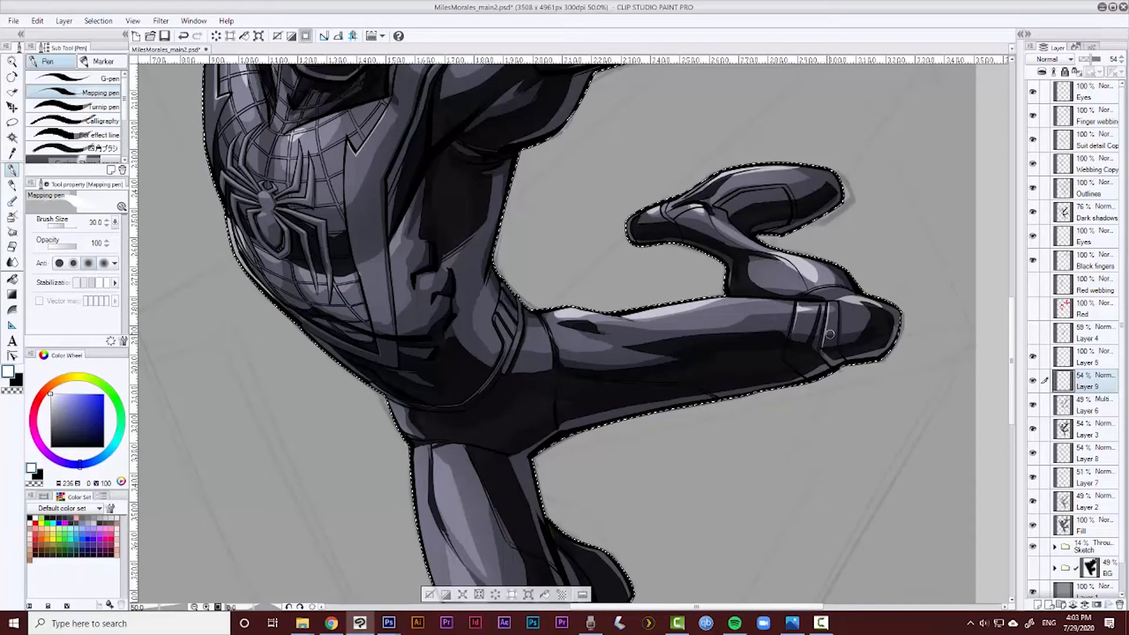
left_click_drag(390, 401, 407, 434)
Set the brush size to 50 and refine white highlights down the lower leg's thigh, alternating pen and eraser
left_click_drag(398, 430, 342, 285)
key("]")
key("]")
left_click_drag(362, 306, 400, 456)
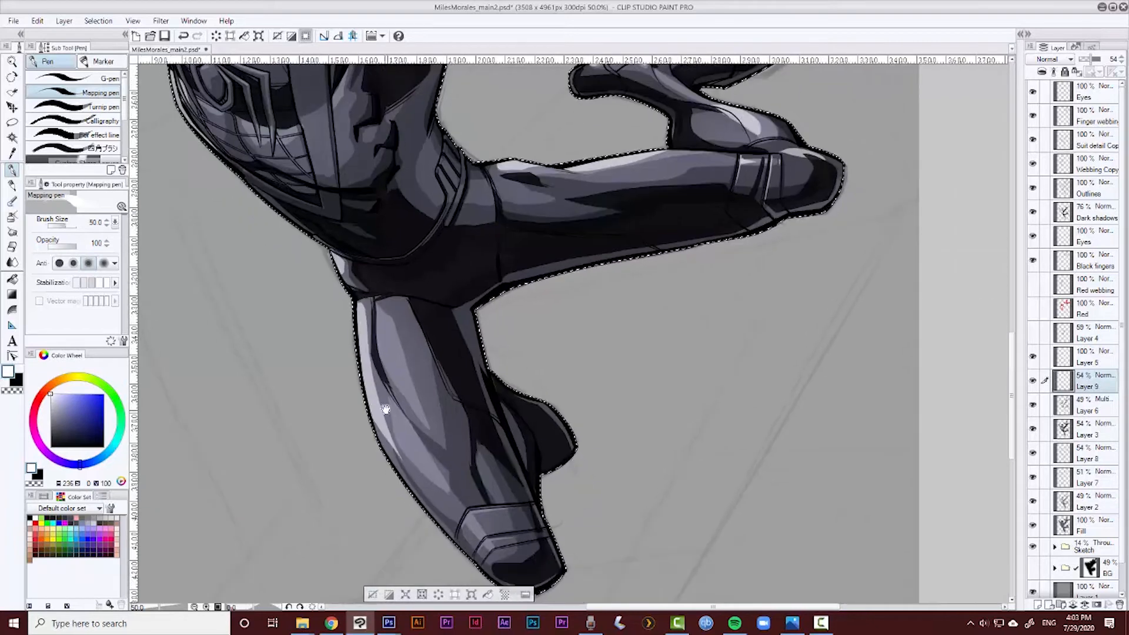
key("e")
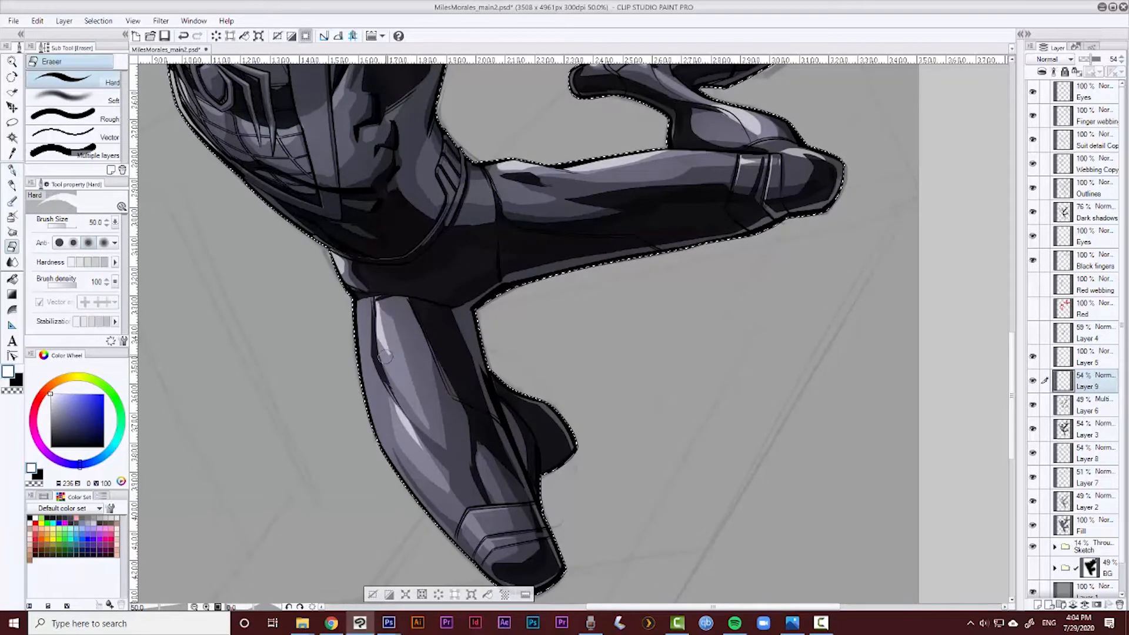
key("p")
left_click_drag(364, 299, 373, 353)
key("e")
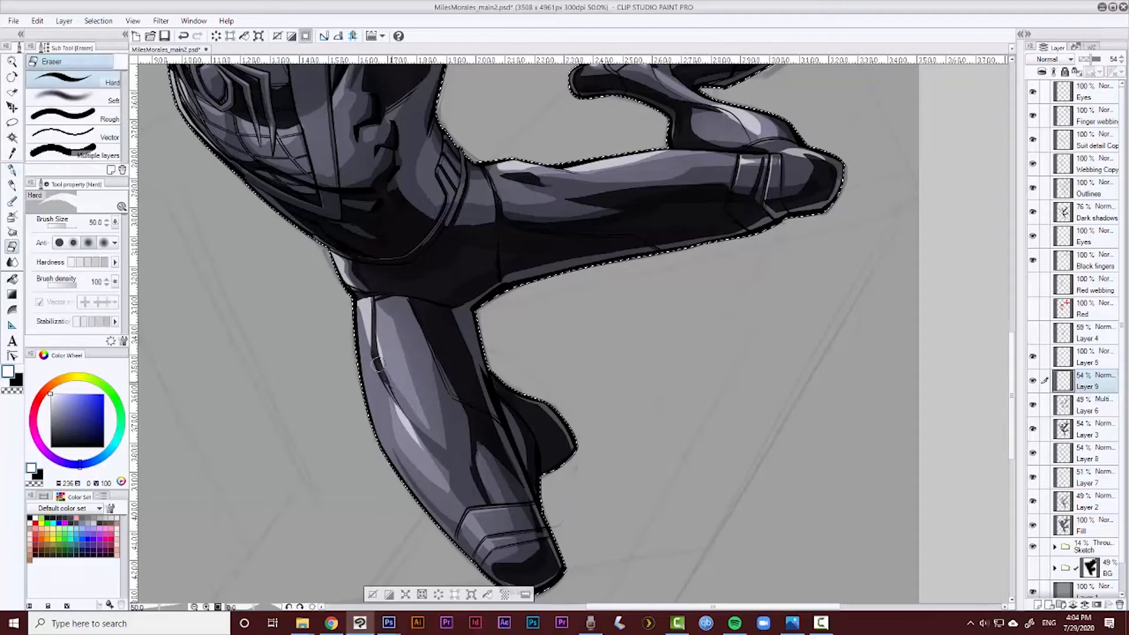
key("p")
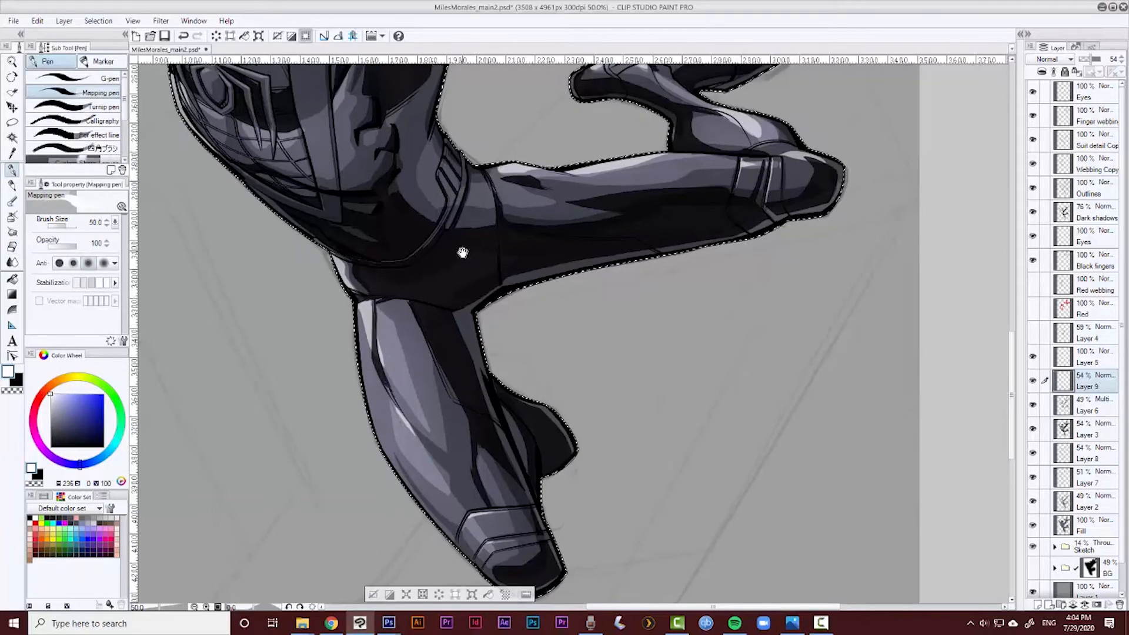
Set the brush size to 40 and touch up white highlights on the far arm and the open hand's fingers, undoing the last stroke
left_click_drag(463, 253, 507, 490)
scroll(508, 489, "down", 2)
scroll(318, 279, "up", 2)
key("[")
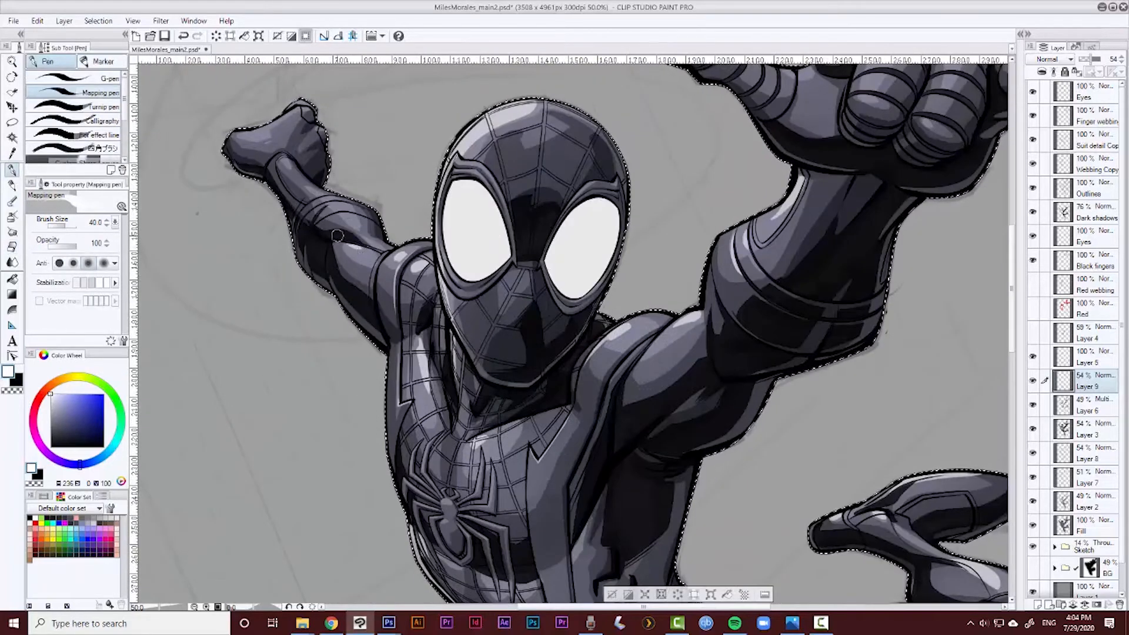
left_click_drag(614, 302, 584, 283)
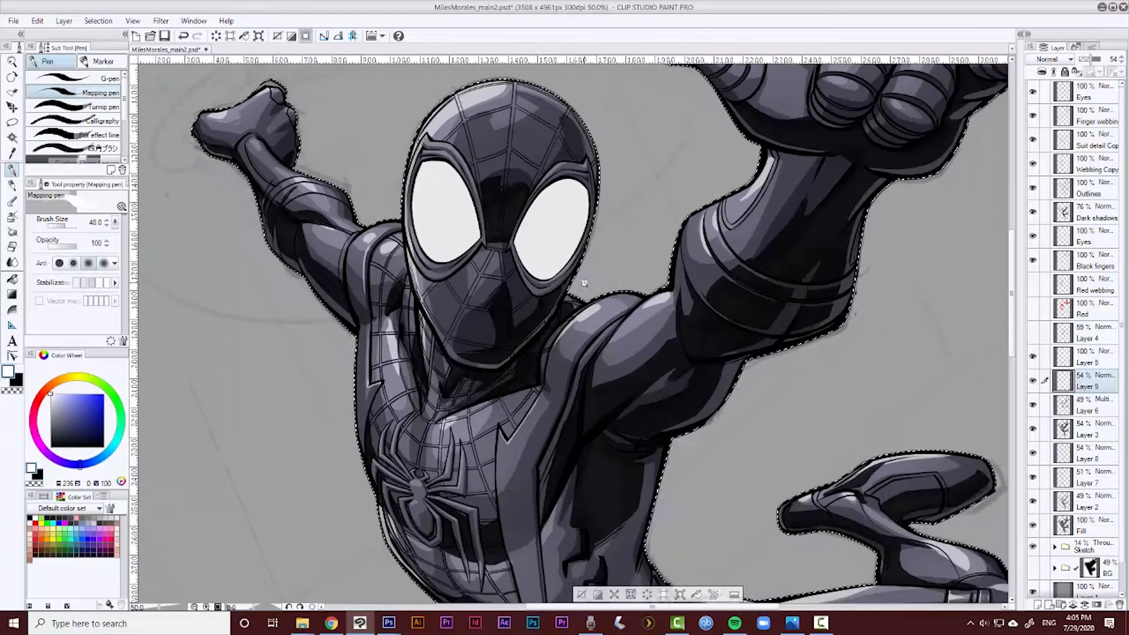
scroll(584, 282, "down", 1)
left_click_drag(706, 150, 597, 235)
scroll(597, 236, "up", 1)
left_click_drag(635, 105, 550, 257)
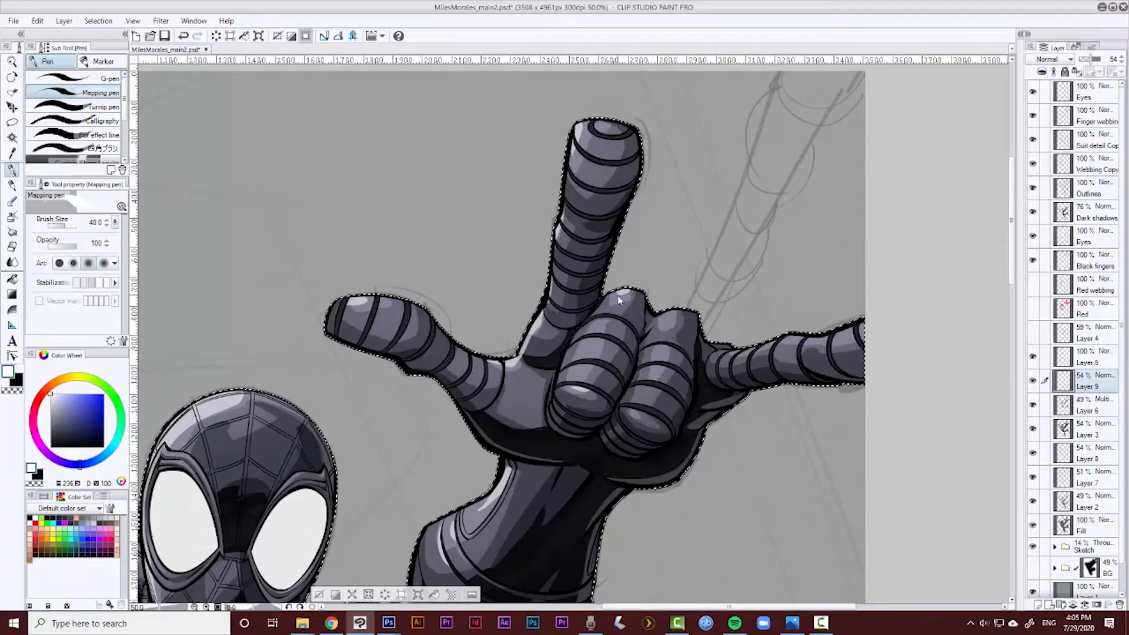
key("ctrl+z")
left_click_drag(646, 388, 659, 268)
Clear the selection around the figure and switch to the Move layer tool
scroll(659, 268, "down", 1)
left_click_drag(521, 406, 486, 333)
key("ctrl+d")
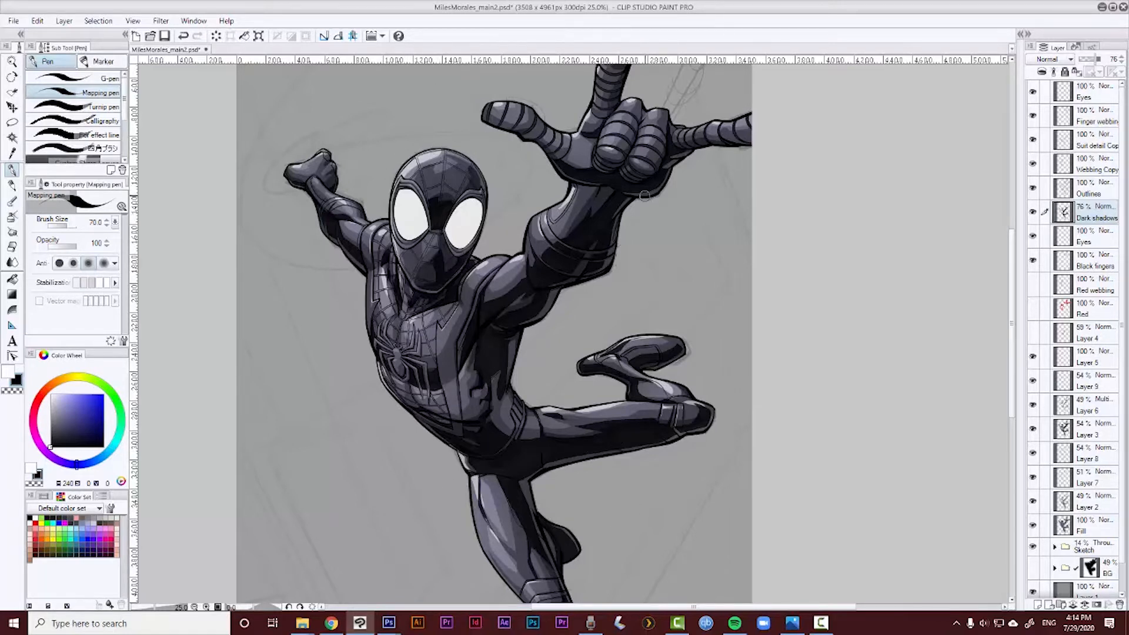
left_click(11, 107)
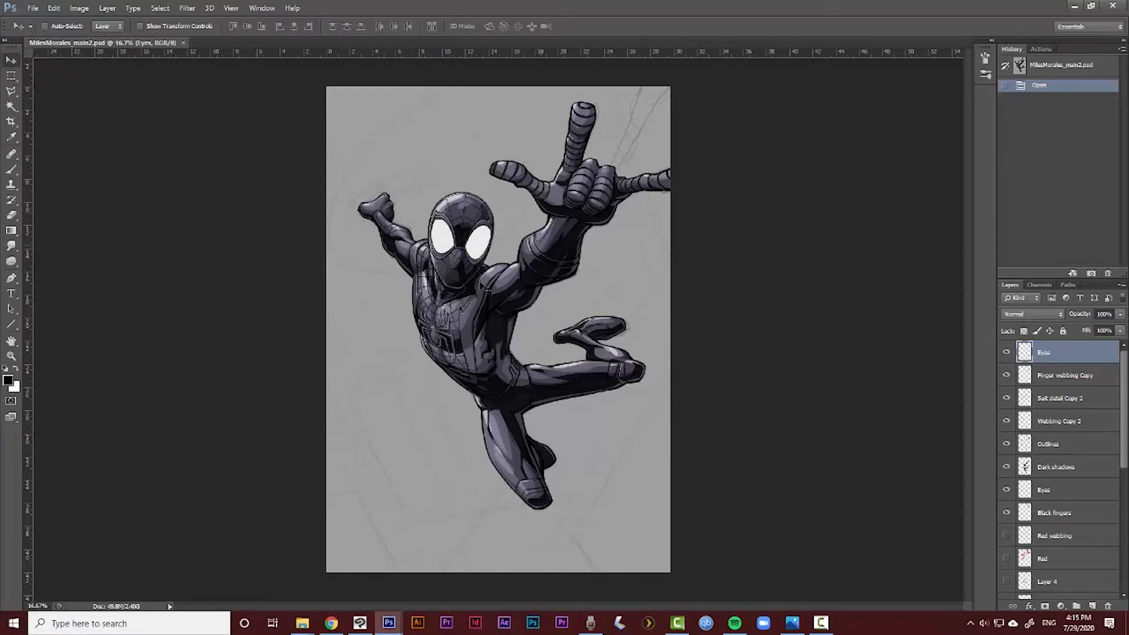
In Photoshop, create a new layer group directly above Layer 5
left_click(537, 339, "ctrl")
left_click_drag(537, 347, 530, 367)
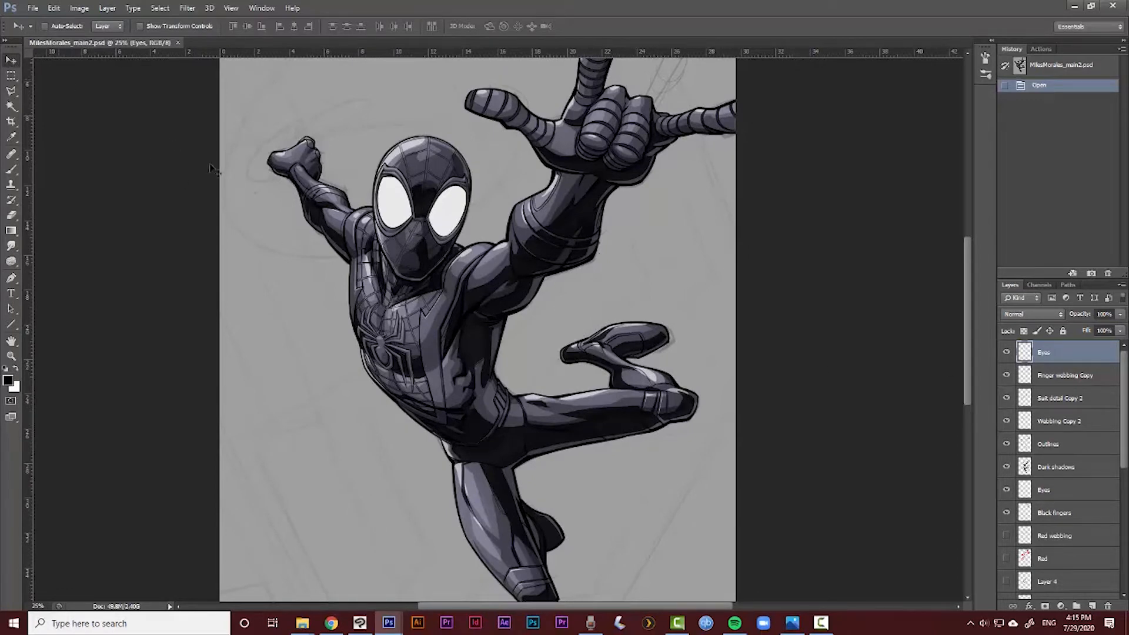
left_click_drag(477, 305, 482, 338)
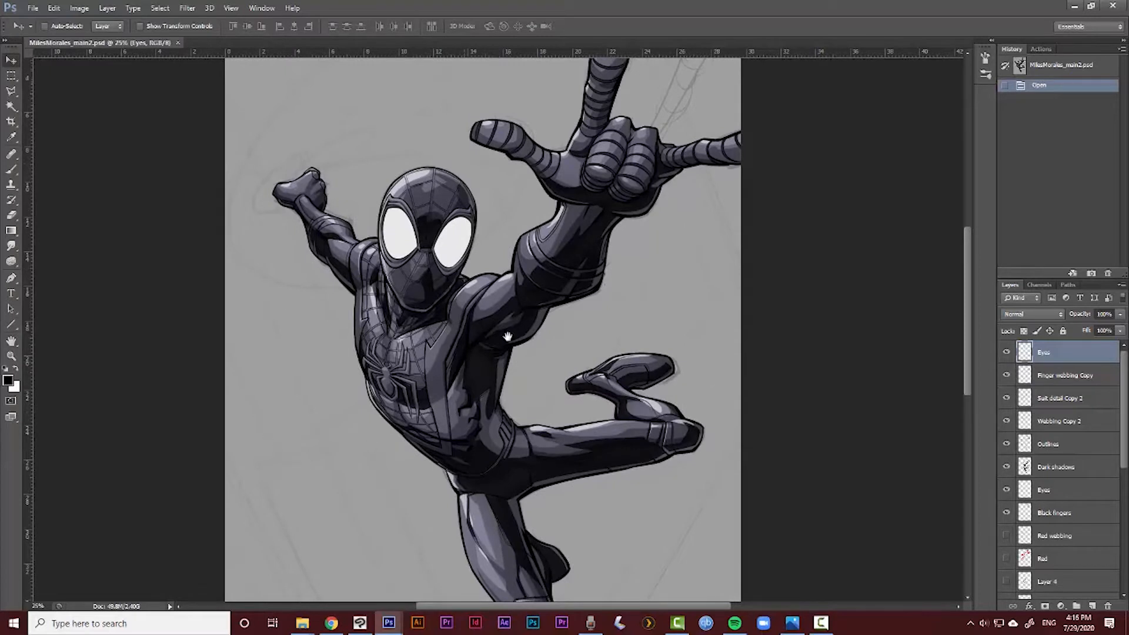
left_click_drag(584, 432, 585, 413)
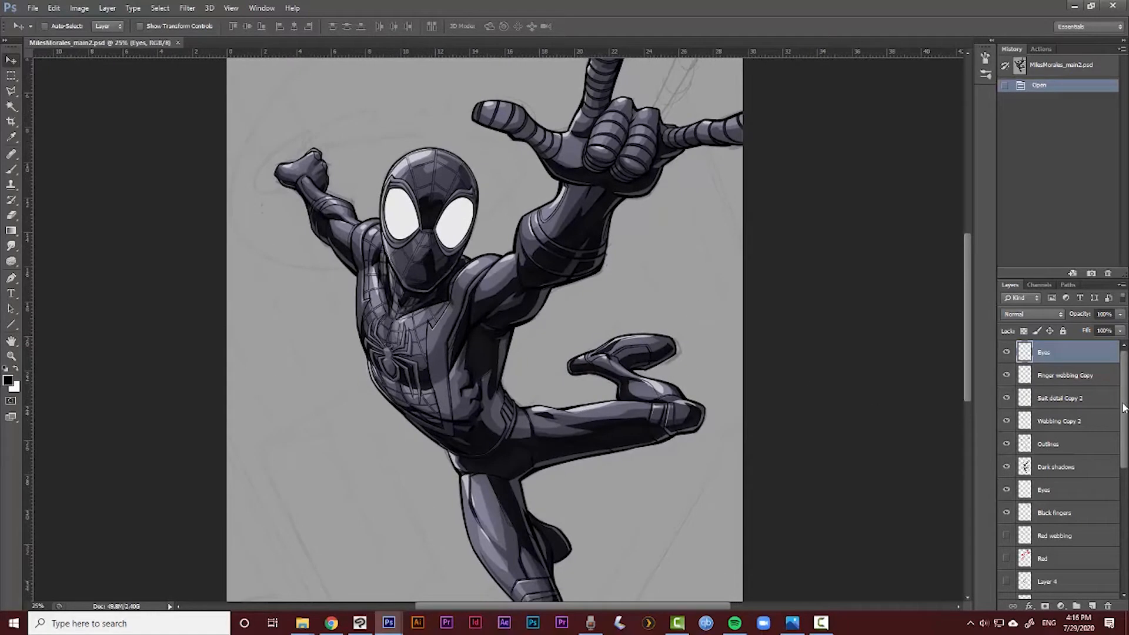
scroll(1057, 390, "down", 5)
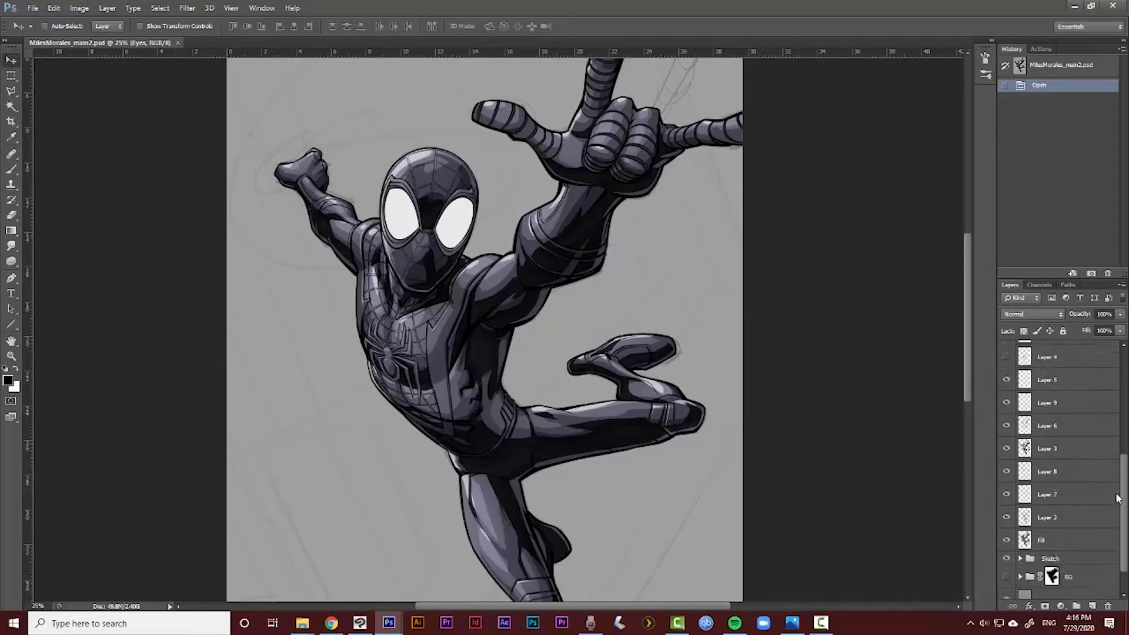
left_click(1058, 389)
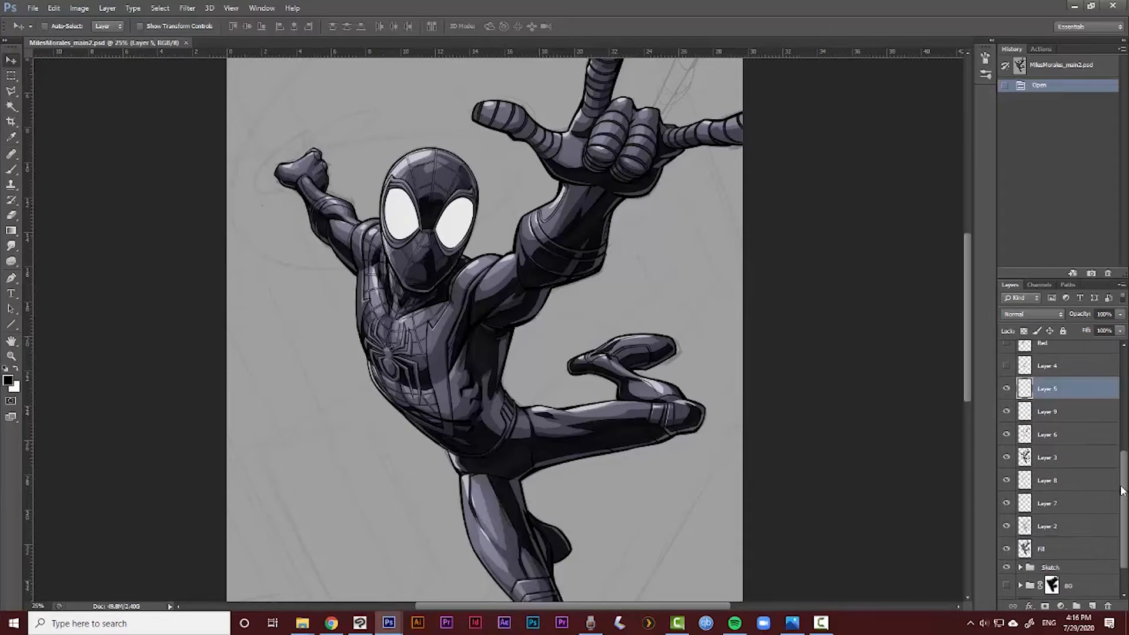
scroll(1127, 485, "up", 1)
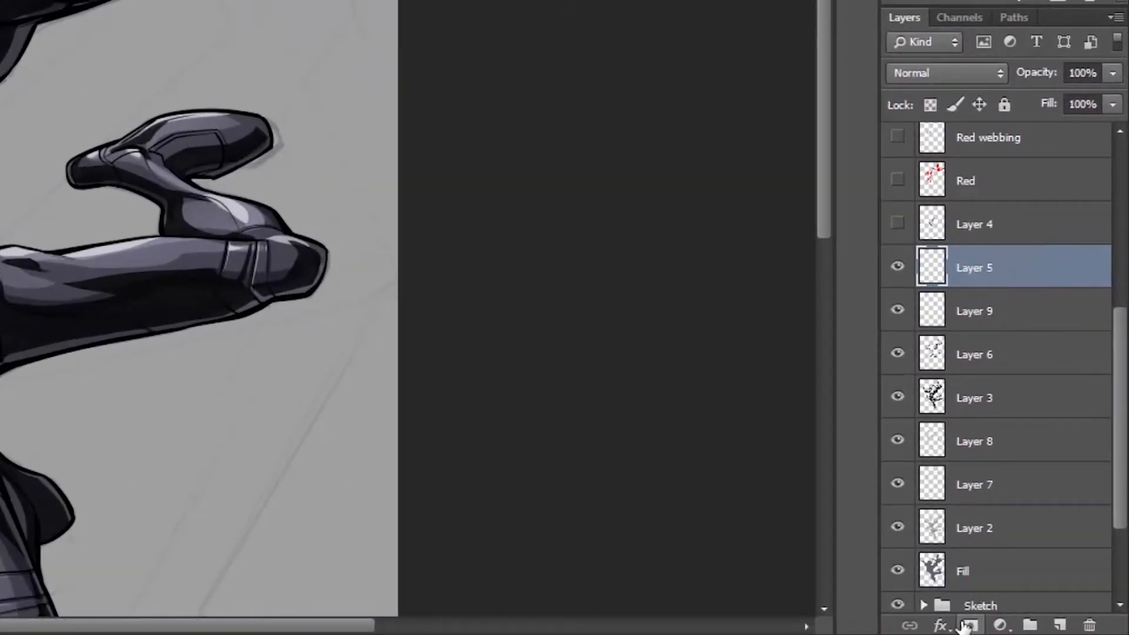
left_click(1029, 625)
Rename the new group as Render
double_click(971, 263)
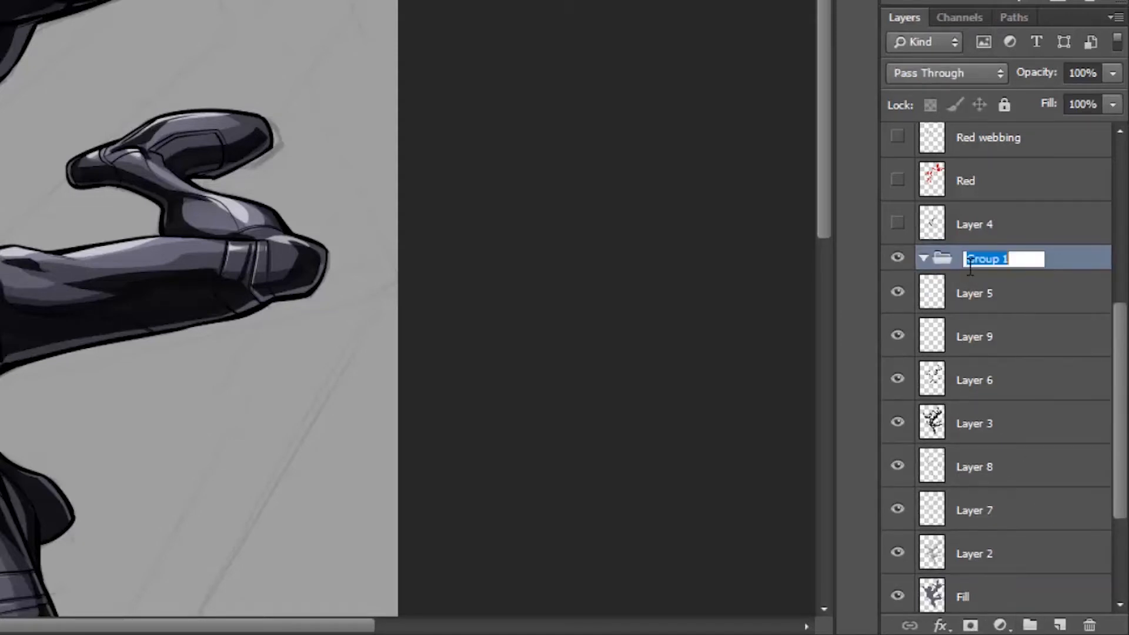
type("Rendfer")
key("Return")
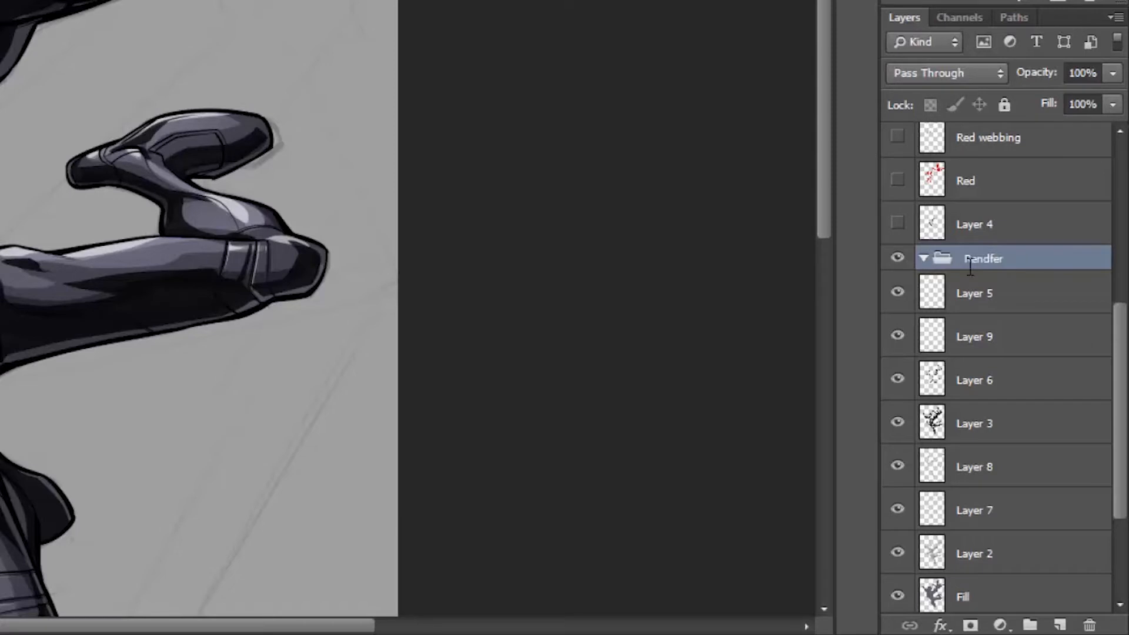
double_click(989, 263)
left_click(1001, 261)
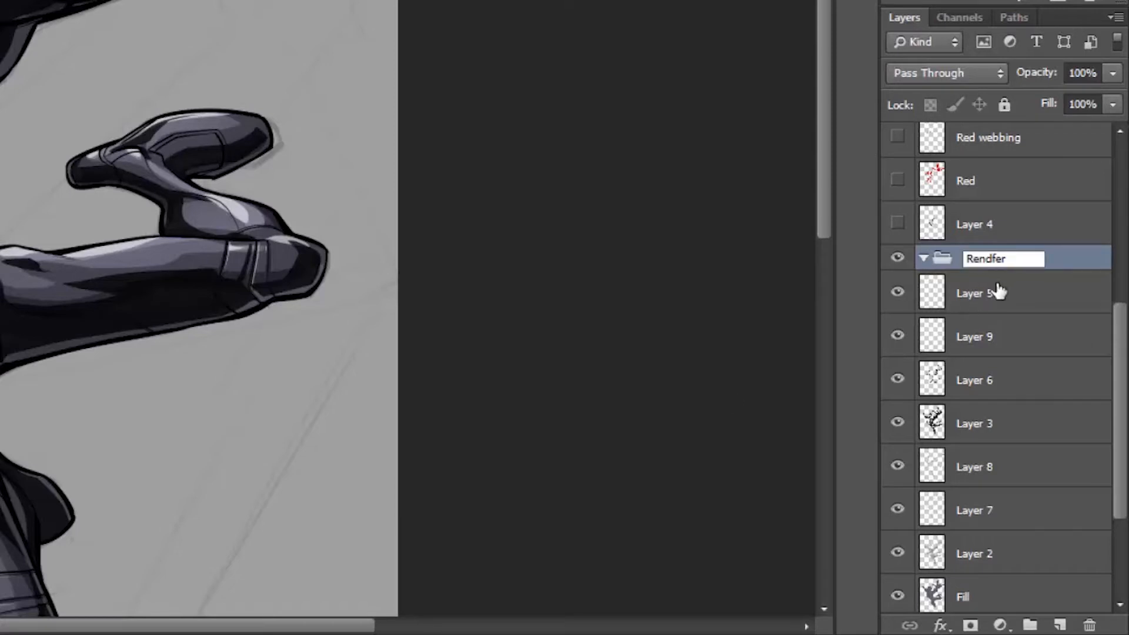
key("BackSpace")
key("Return")
Move all layers from Layer 5 down to Fill into the Render group
left_click(998, 293)
scroll(1121, 361, "down", 1)
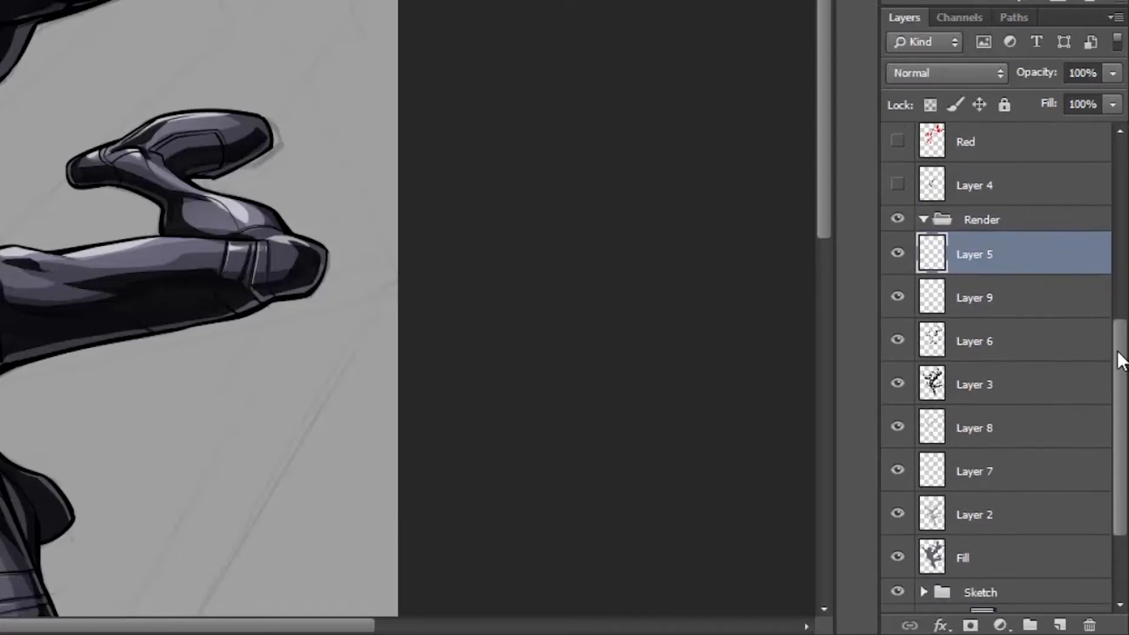
scroll(1120, 362, "down", 1)
left_click(1001, 514, "shift")
scroll(985, 288, "up", 2)
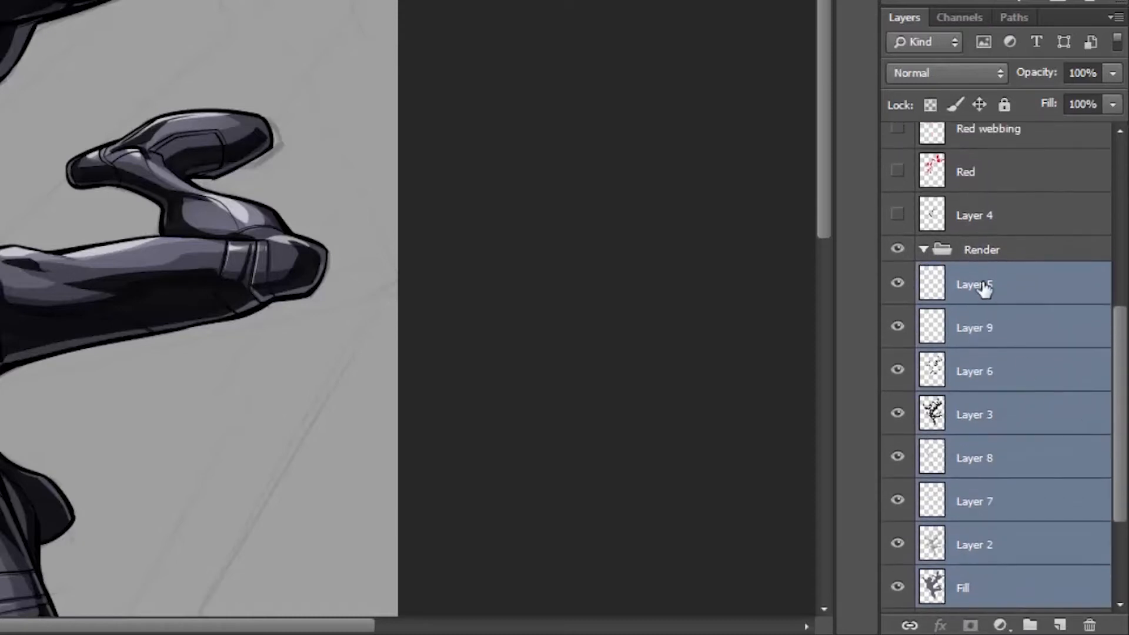
left_click_drag(985, 288, 964, 259)
left_click(980, 263)
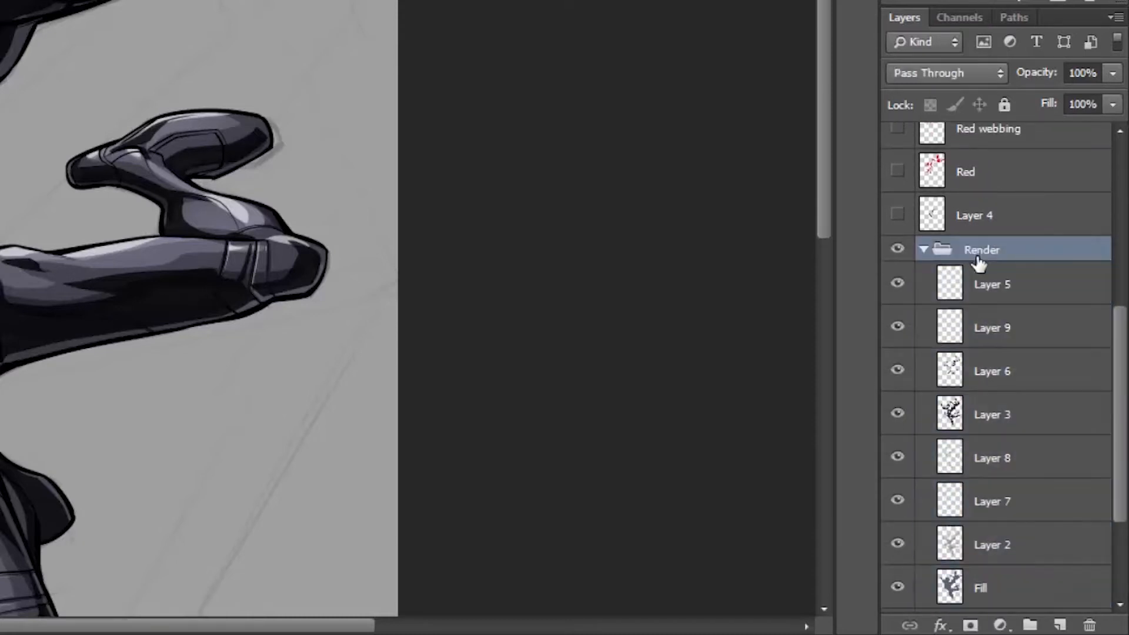
Hide every layer above Fill inside the Render group, from Layer 2 up to Layer 5
scroll(1122, 335, "down", 1)
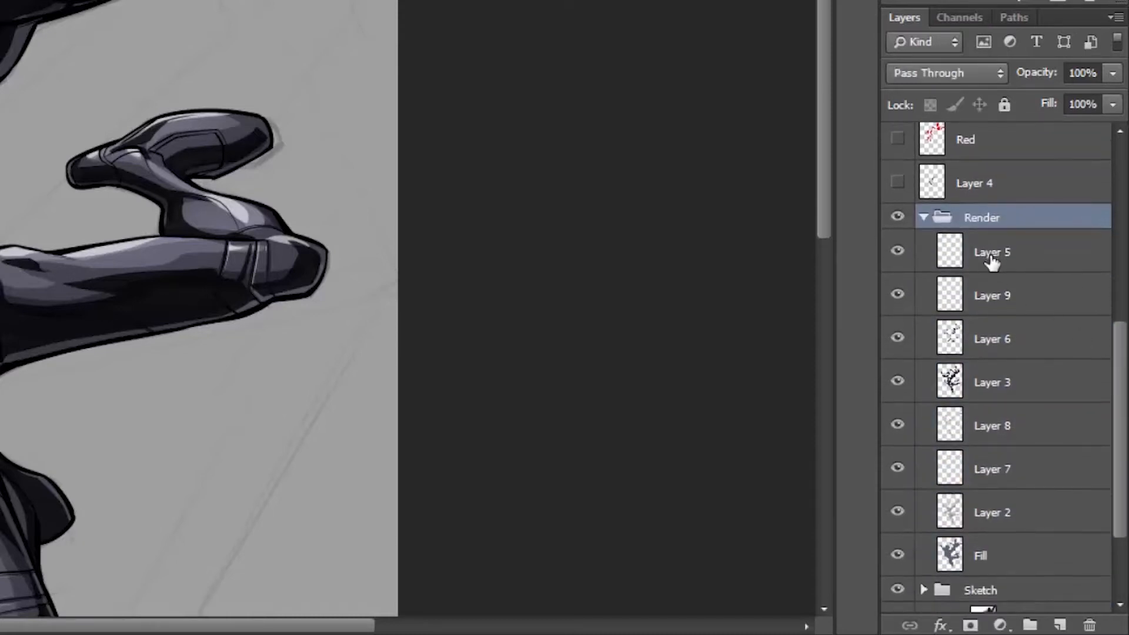
left_click(996, 563)
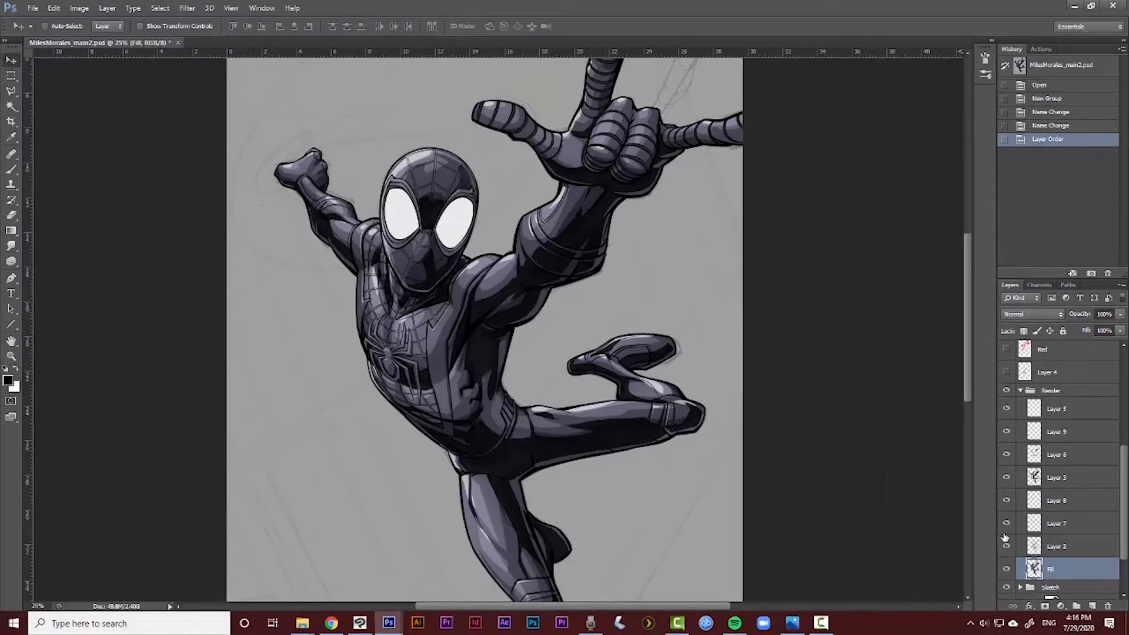
left_click_drag(1006, 523, 1007, 412)
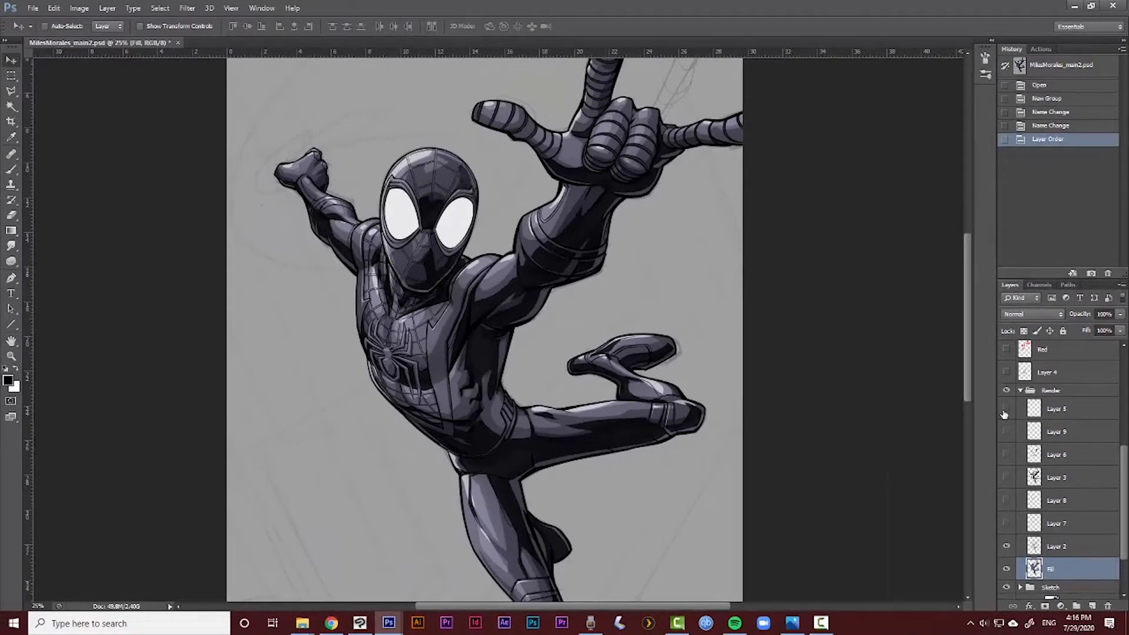
left_click(1007, 547)
Move the Dark shadows layer into the Render group, directly above Layer 5
left_click_drag(1124, 518, 1124, 449)
left_click_drag(1057, 410, 1065, 553)
left_click_drag(1125, 470, 1125, 509)
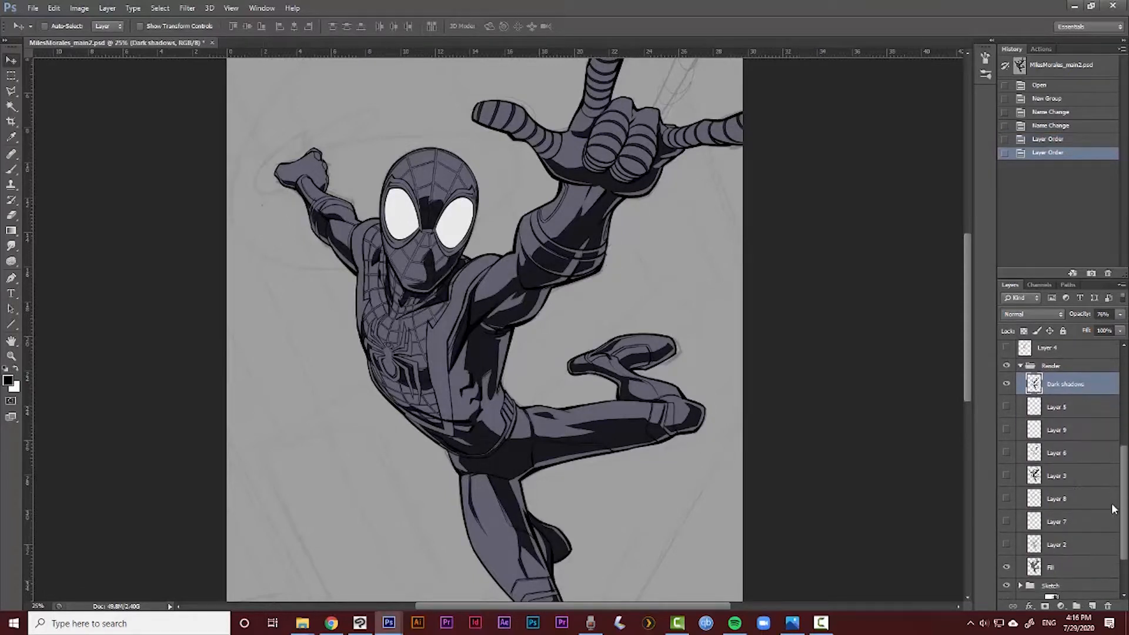
Toggle the Dark shadows layer's visibility, leave it hidden, and select the Fill layer
left_click(1006, 384)
left_click(1006, 384)
left_click(1006, 385)
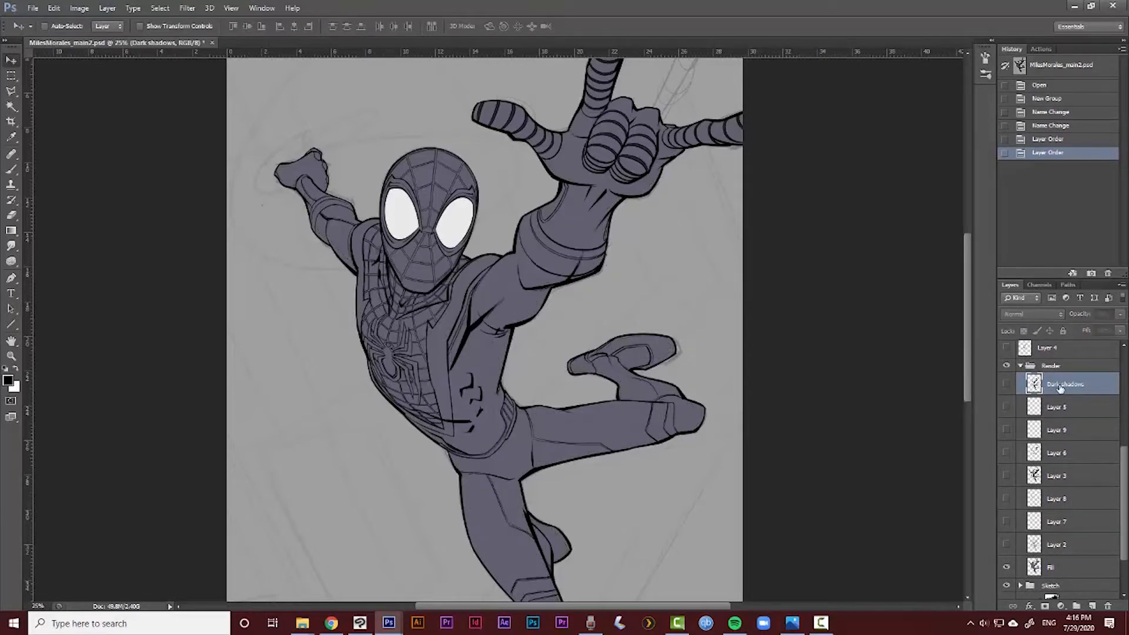
left_click(1015, 569)
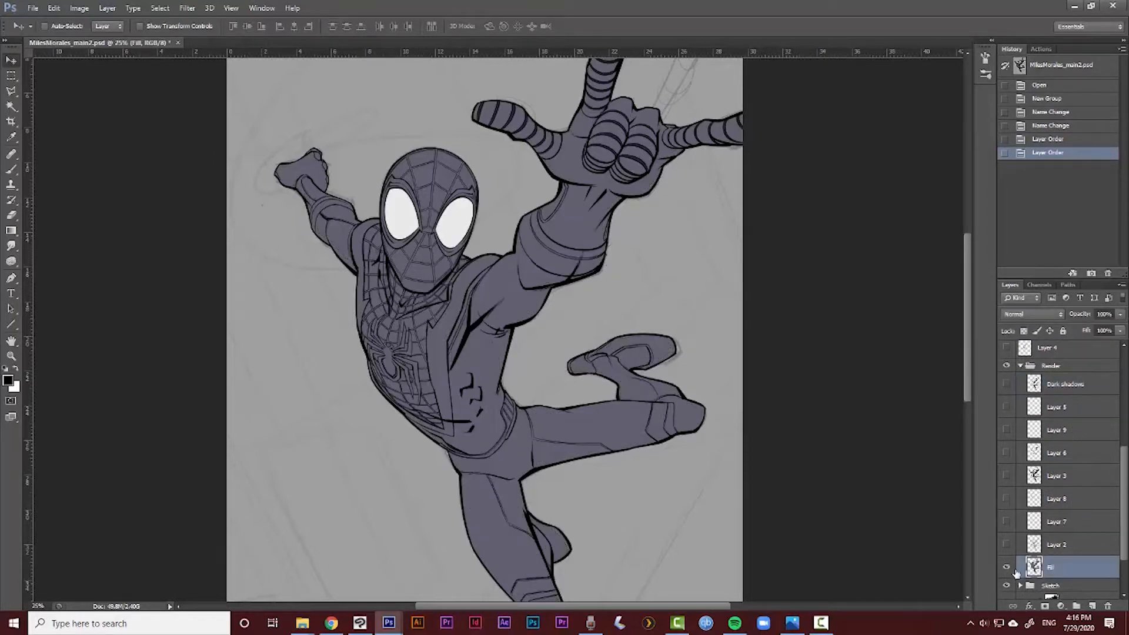
Show Layer 2, Layer 7, Layer 8 and Layer 3 one by one in the Render group, and select Layer 3
left_click(1007, 547)
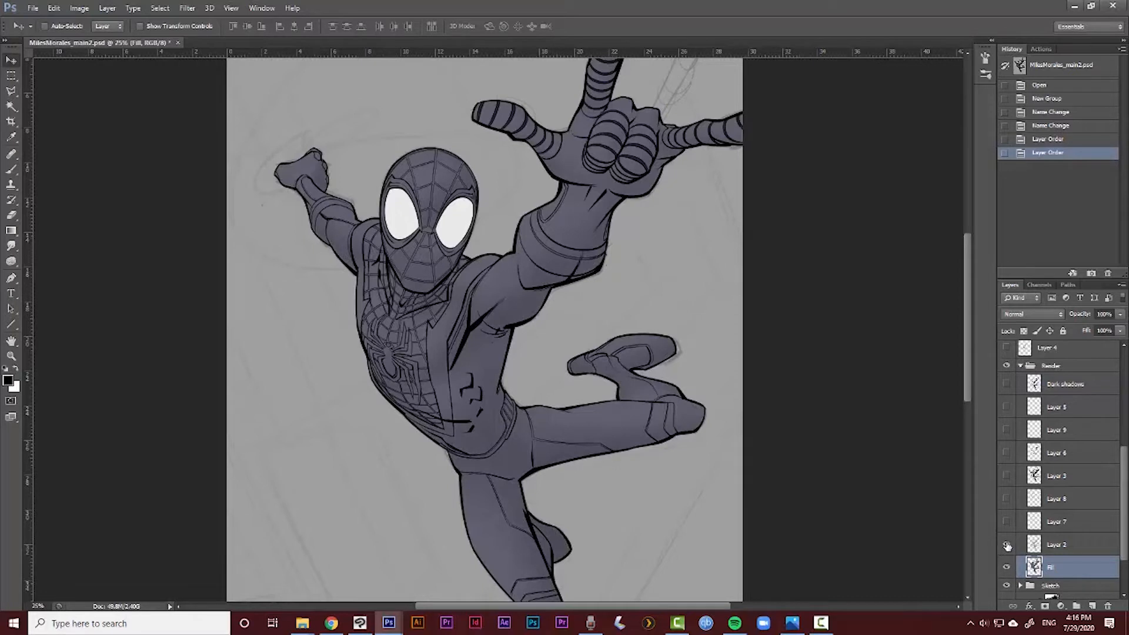
left_click(1006, 523)
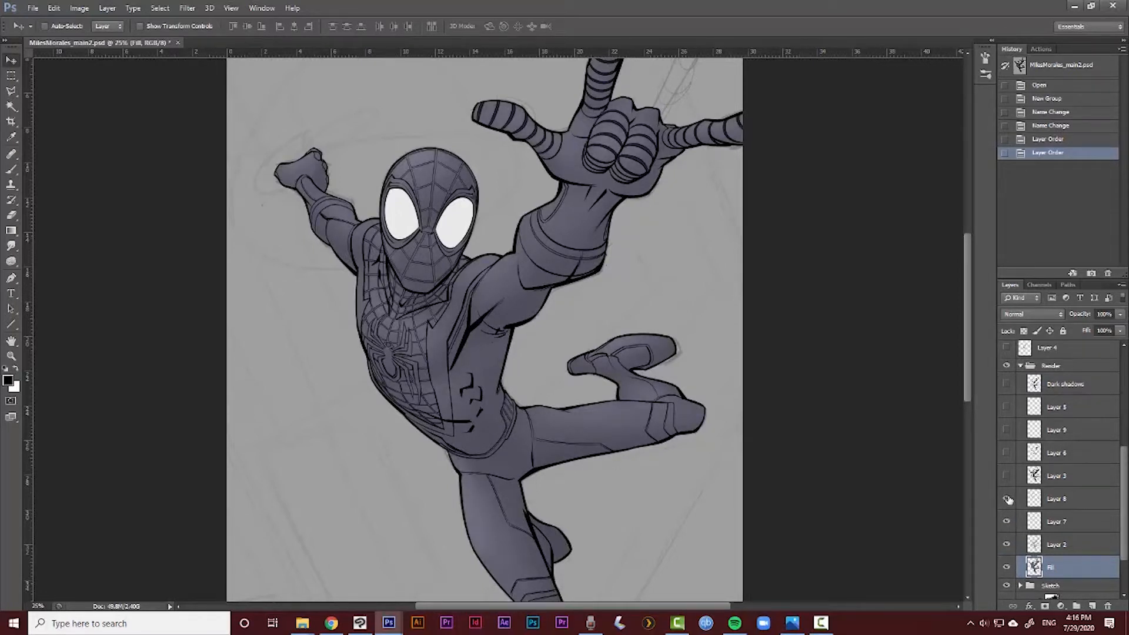
left_click(1007, 499)
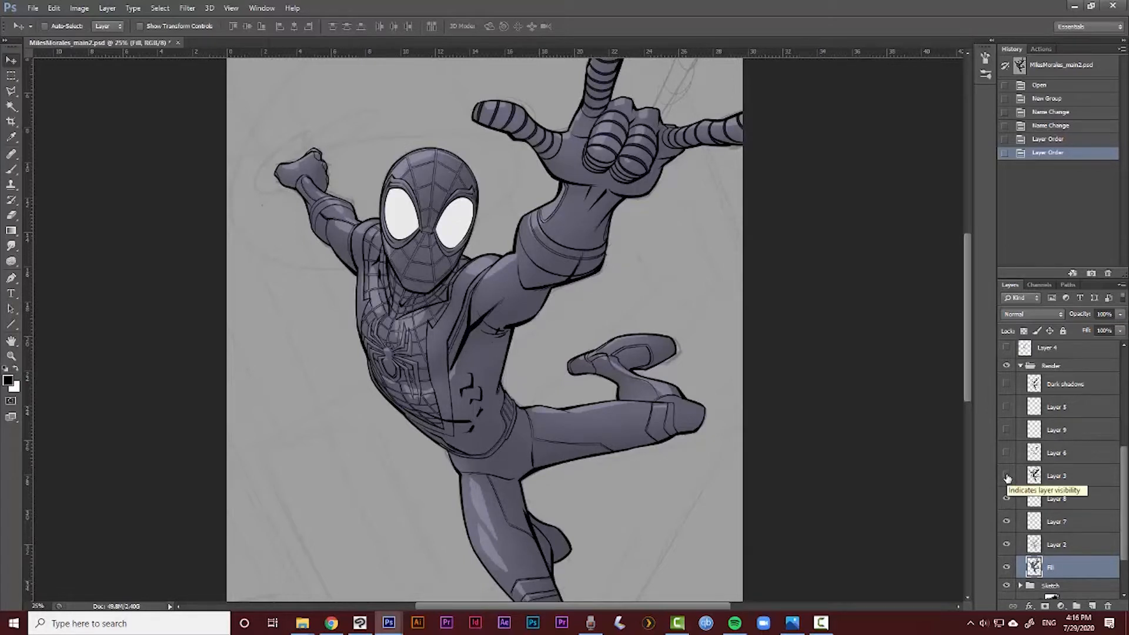
left_click(1007, 476)
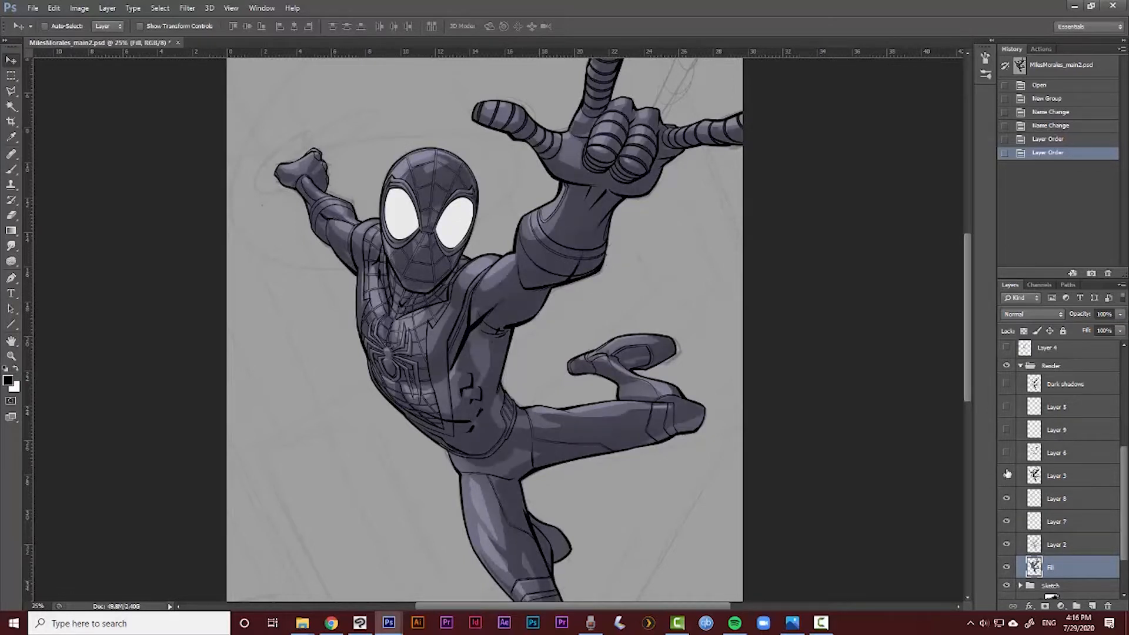
left_click(1055, 479)
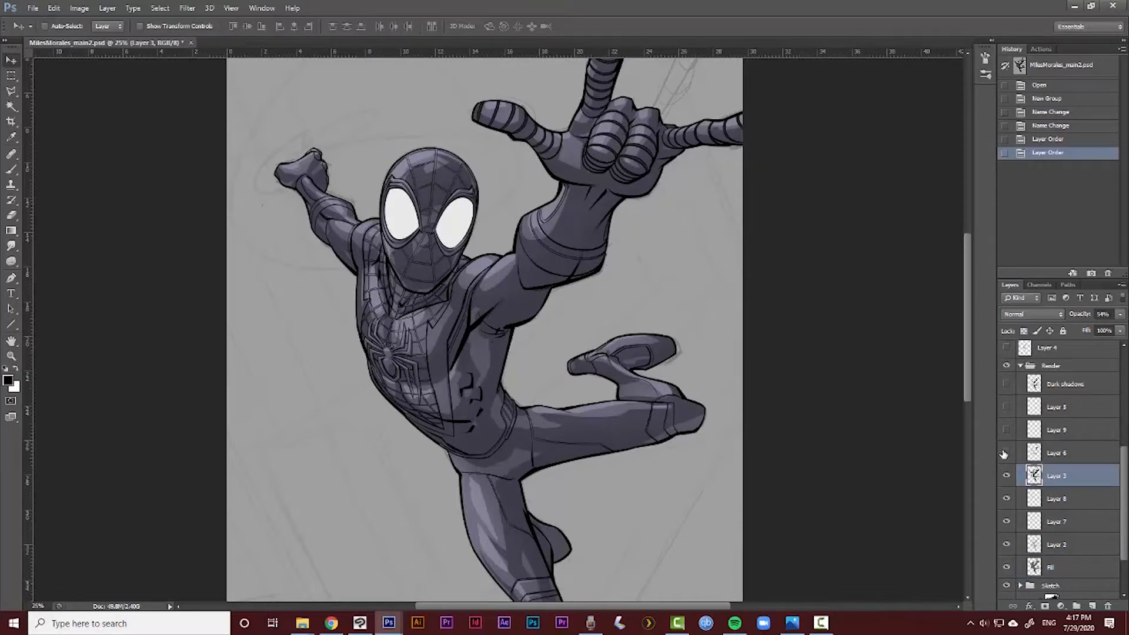
Show the remaining hidden Render layers from Layer 6 up through Layer 9, Layer 5 and Dark shadows
left_click(1007, 454)
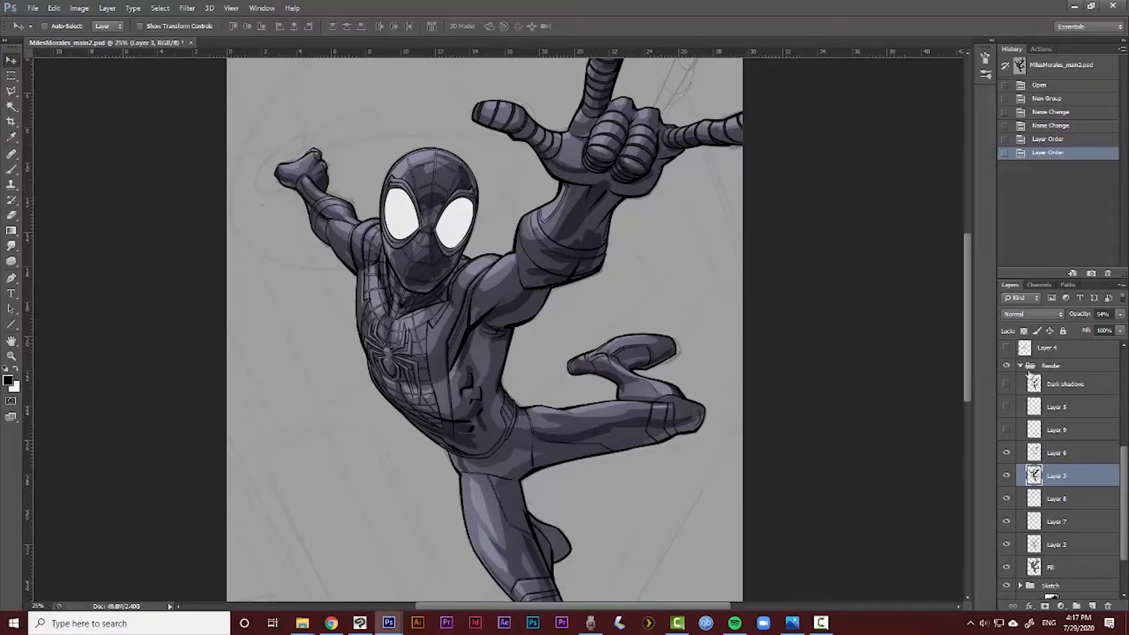
left_click(1006, 431)
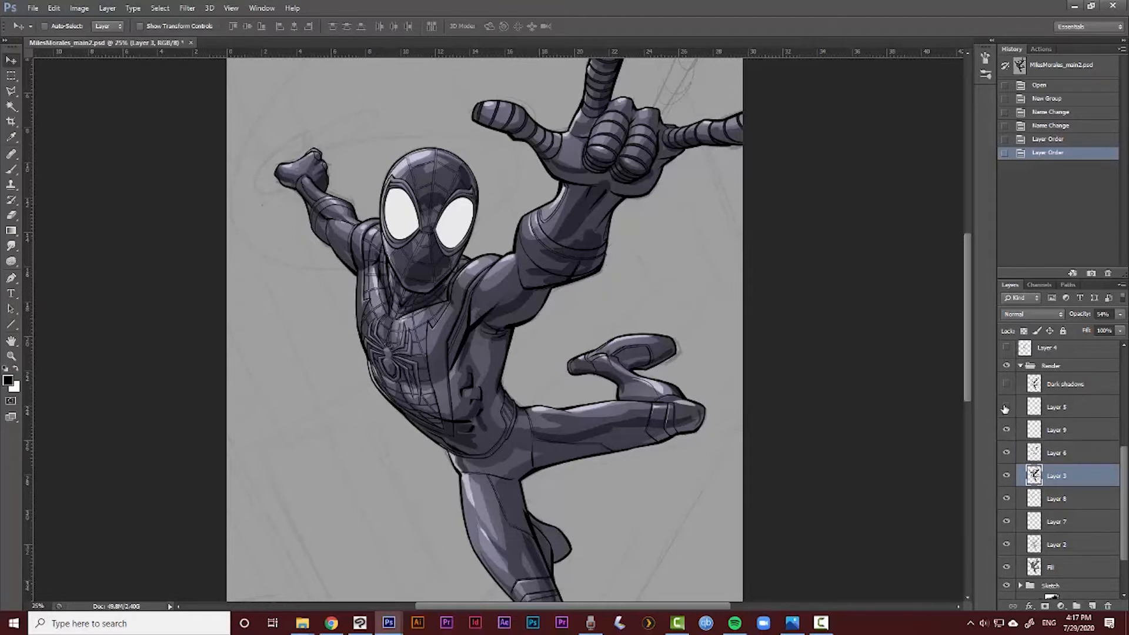
left_click(1007, 385)
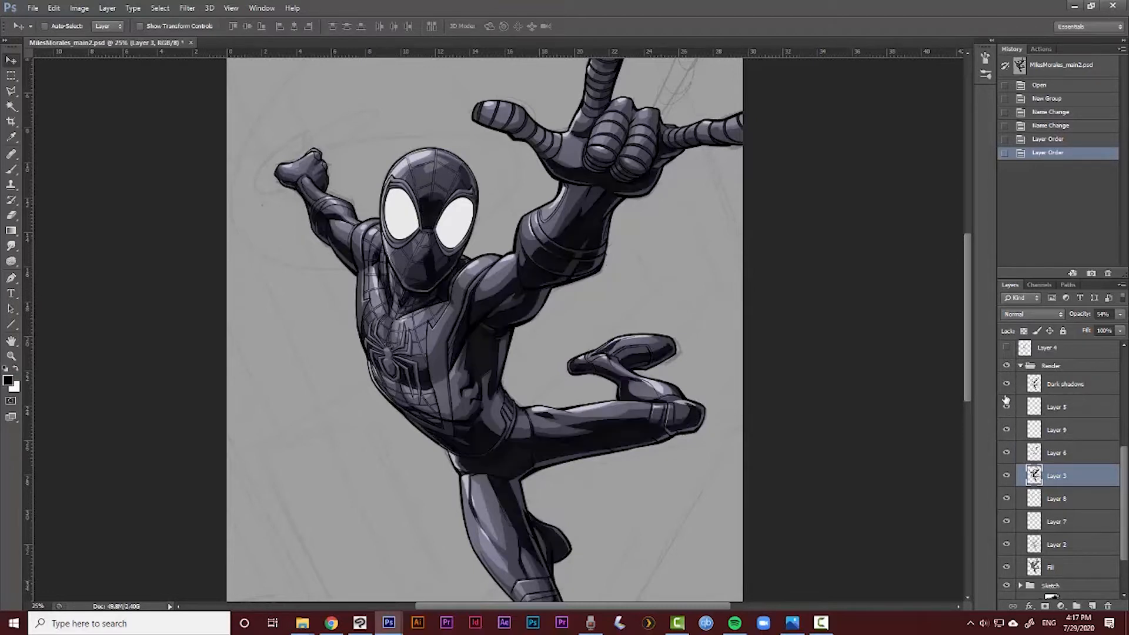
Try the Dark shadows layer at 100% opacity, then revert that opacity change
left_click(1052, 387)
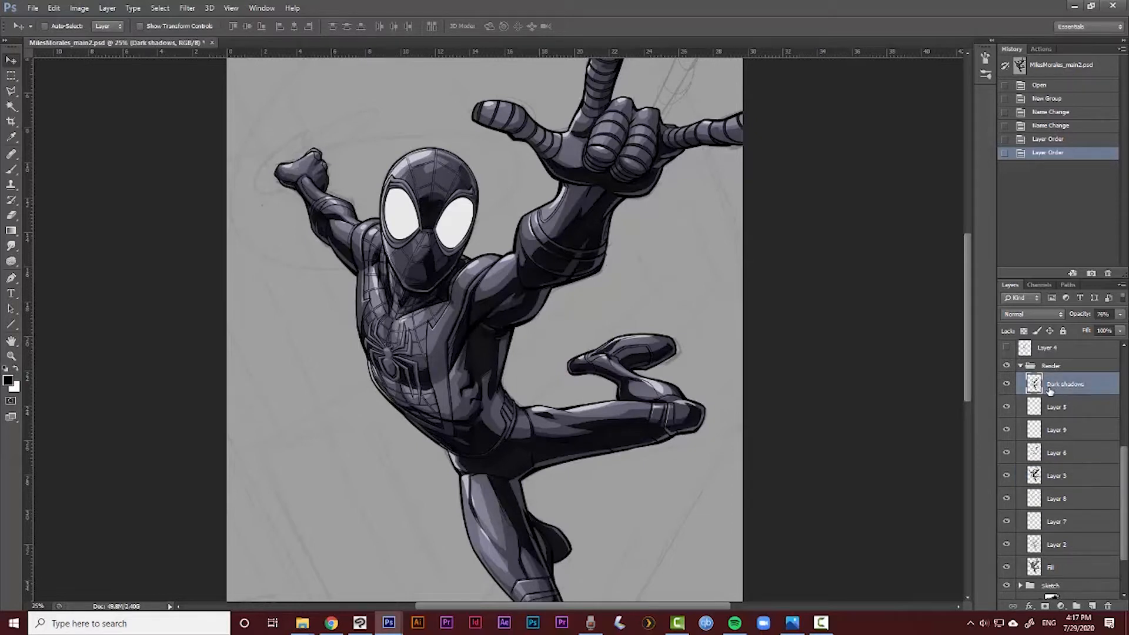
left_click(1119, 315)
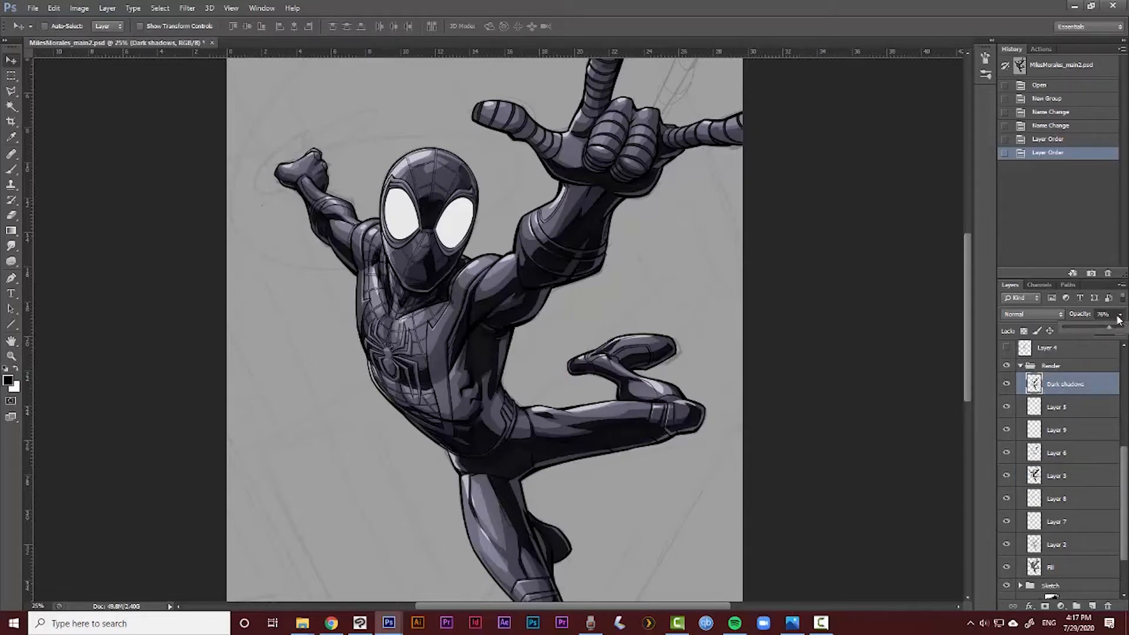
left_click_drag(1110, 331, 1125, 340)
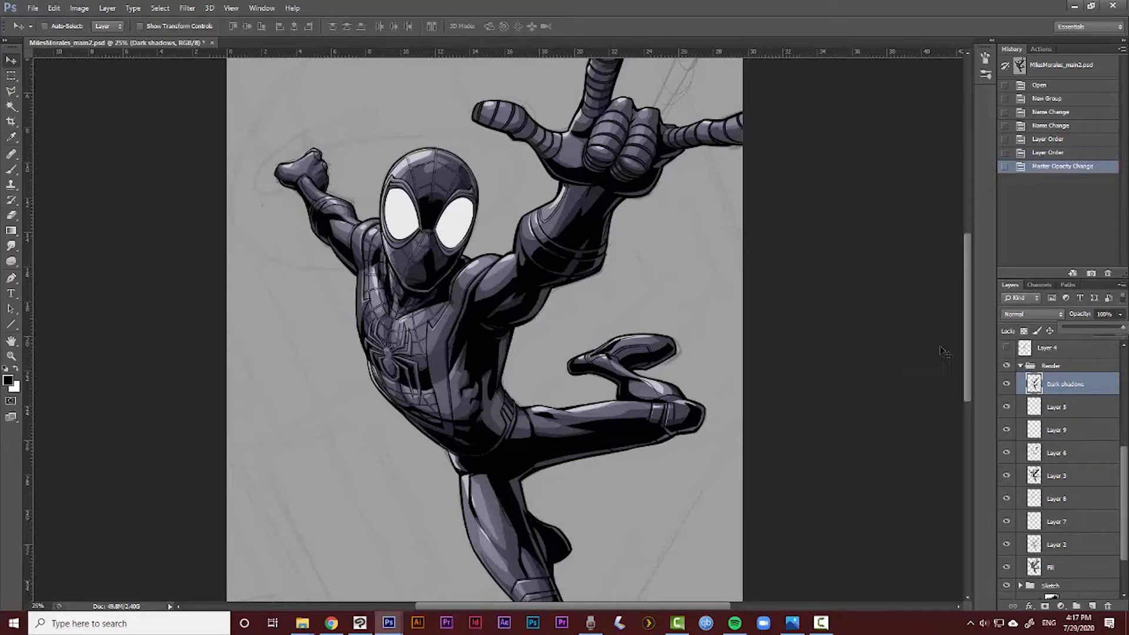
left_click(1036, 154)
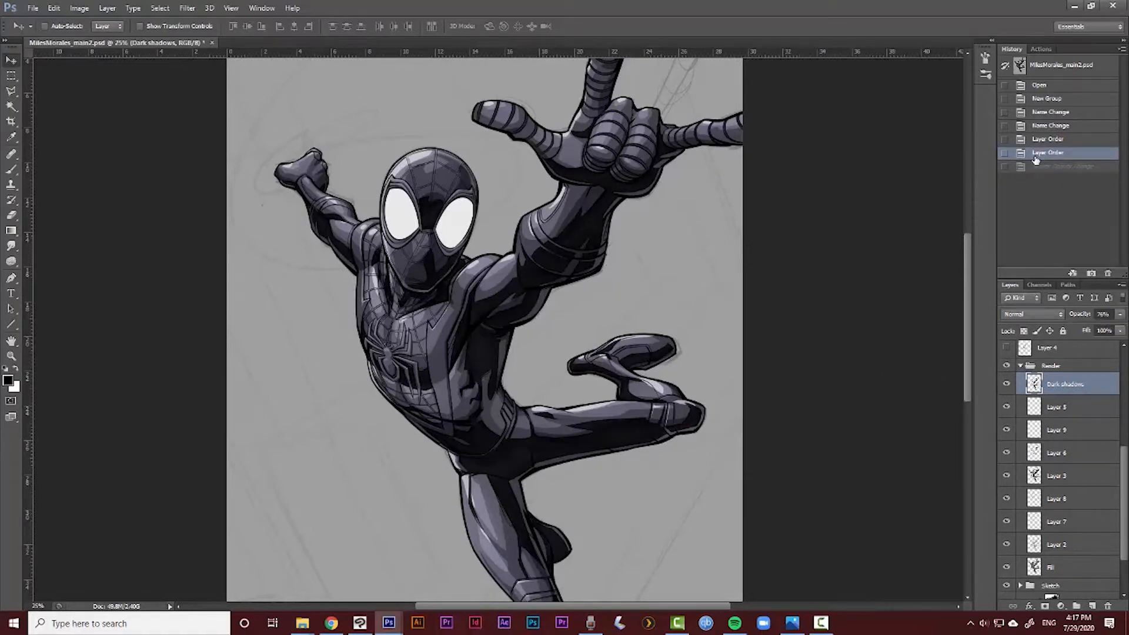
left_click(1006, 167)
Set the Dark shadows layer's blending mode to Luminosity
left_click(1013, 318)
left_click(1035, 605)
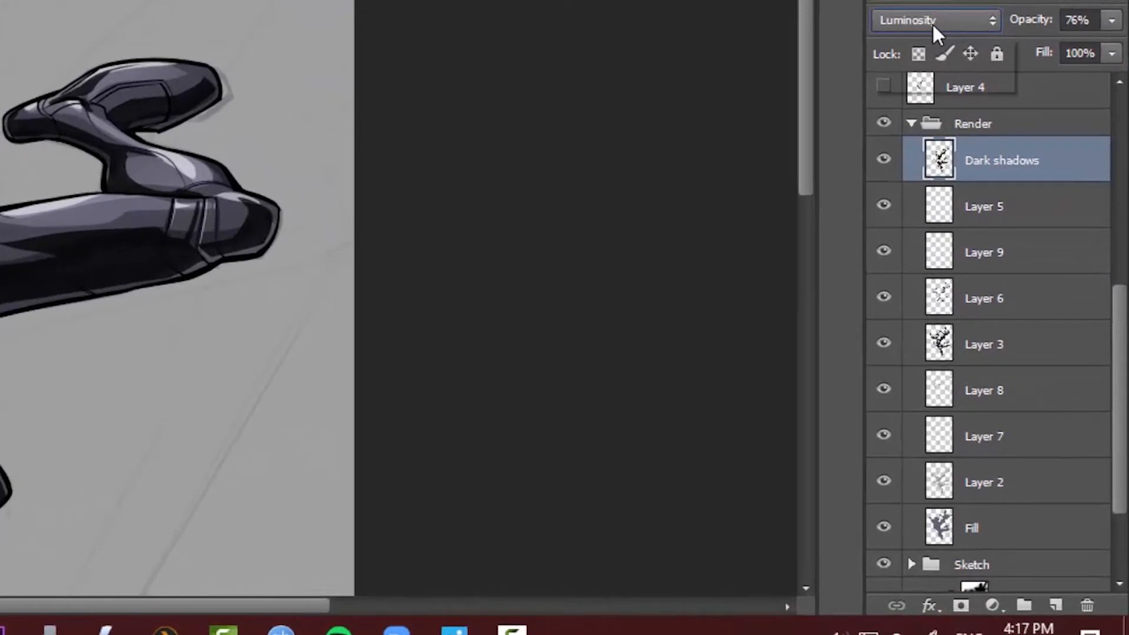
left_click(938, 32)
left_click(934, 27)
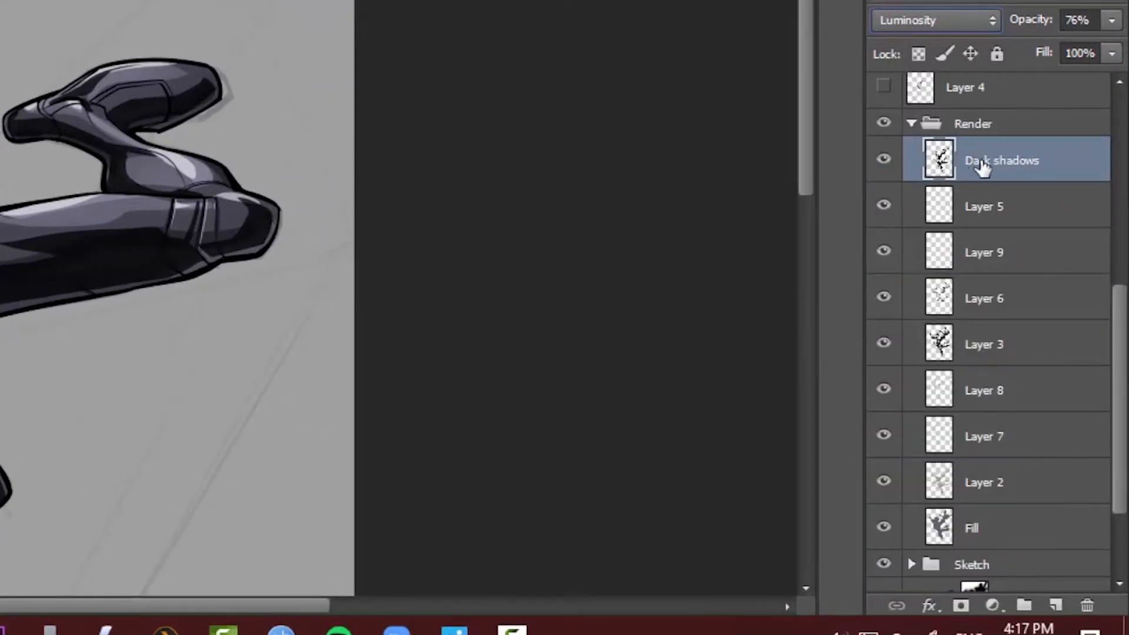
left_click(922, 29)
left_click(922, 29)
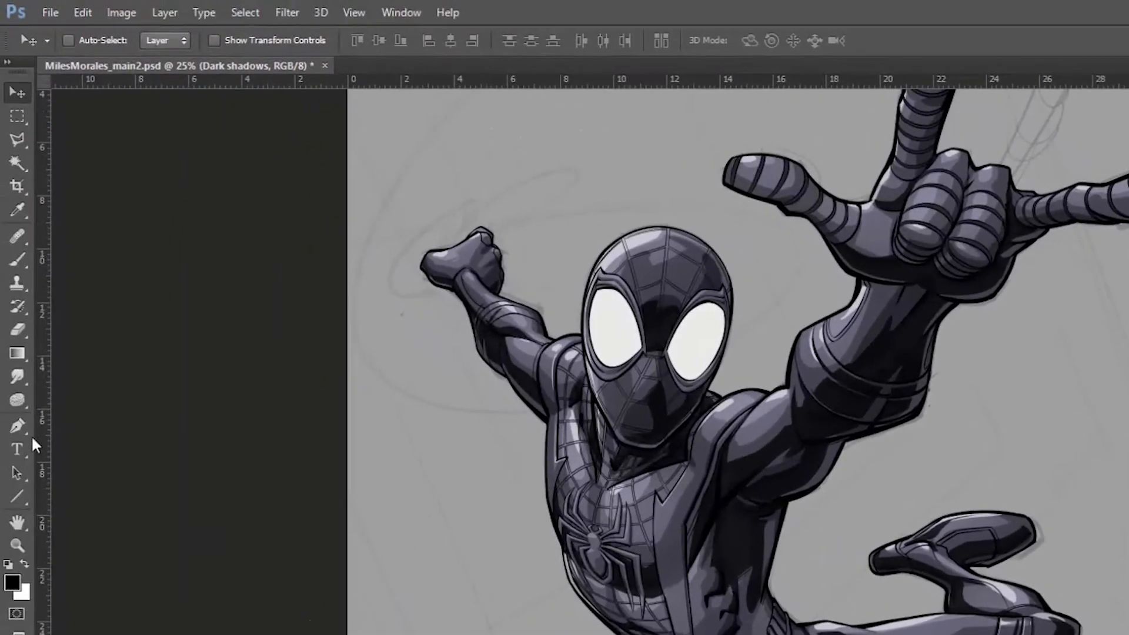
Switch to the Dodge tool with the Dark shadows layer selected
left_click_drag(15, 401, 61, 398)
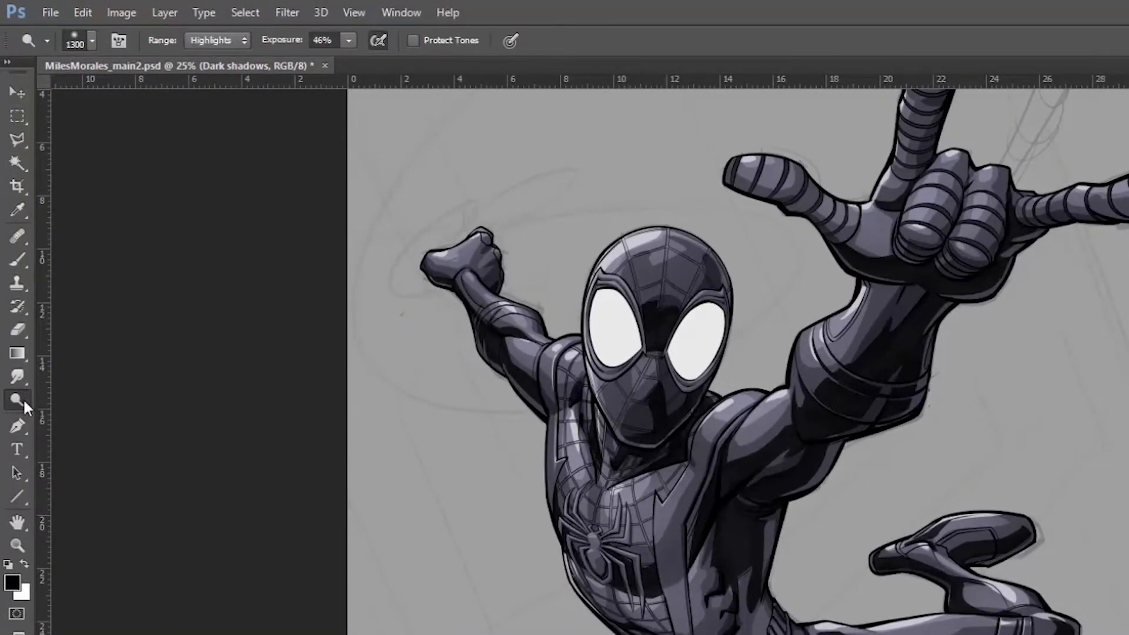
Set the Dodge tool's range to Shadows and lighten the dark shadow along the figure's horizontal leg with a smaller brush
left_click(220, 41)
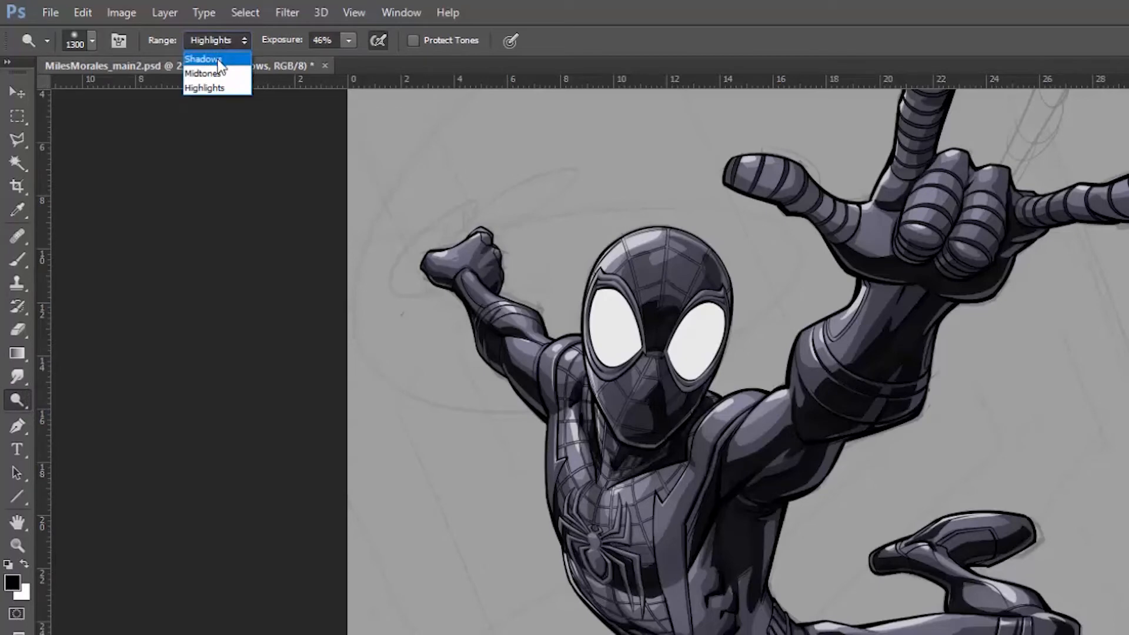
left_click(218, 59)
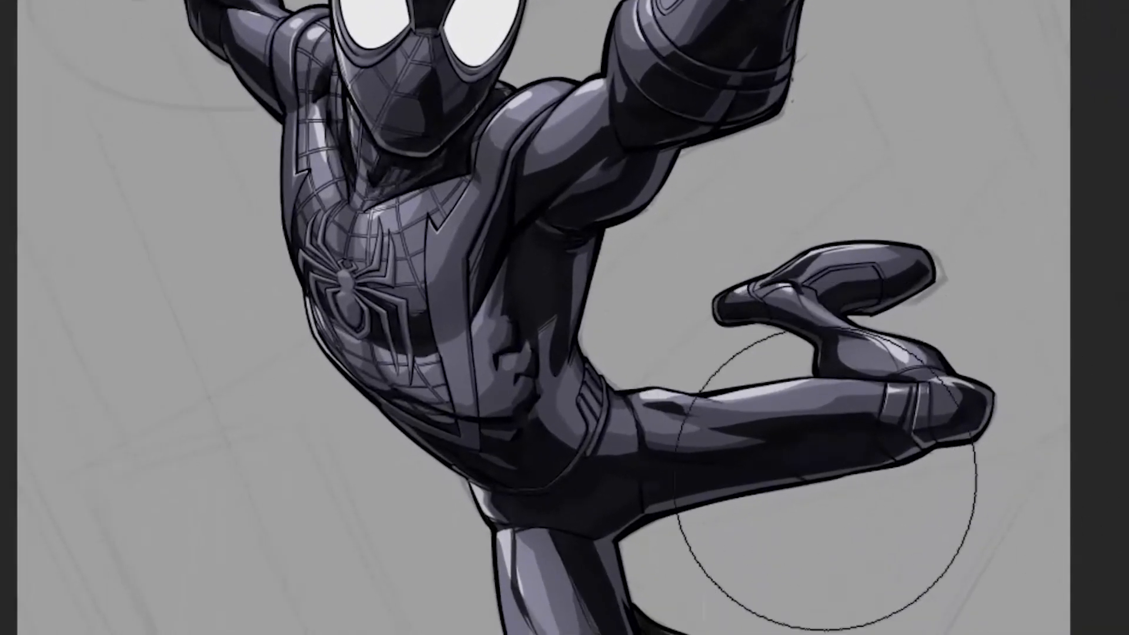
key("bracketleft")
key("bracketleft")
key("bracketleft")
key("bracketleft")
key("bracketleft")
key("bracketleft")
mouse_move(688, 401)
left_mouse_down()
mouse_move(743, 404)
mouse_move(615, 479)
left_mouse_up()
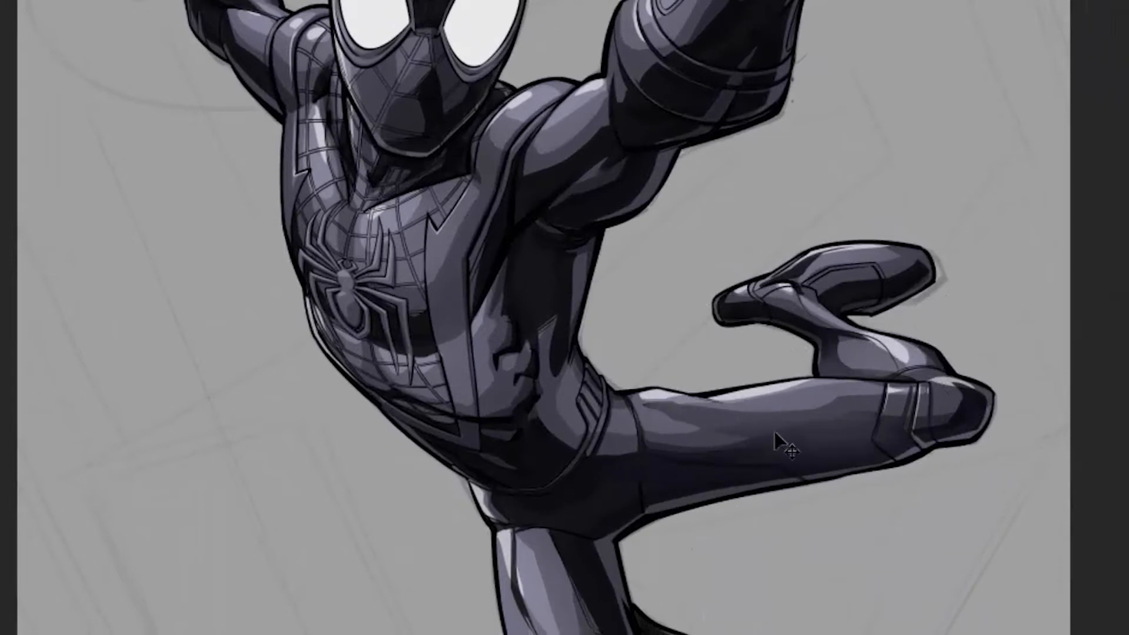
Try another Dodge stroke along the horizontal leg's shadow, comparing the leg before and after with undo and redo
key("ctrl+z")
key("ctrl+z")
left_click_drag(668, 406, 868, 394)
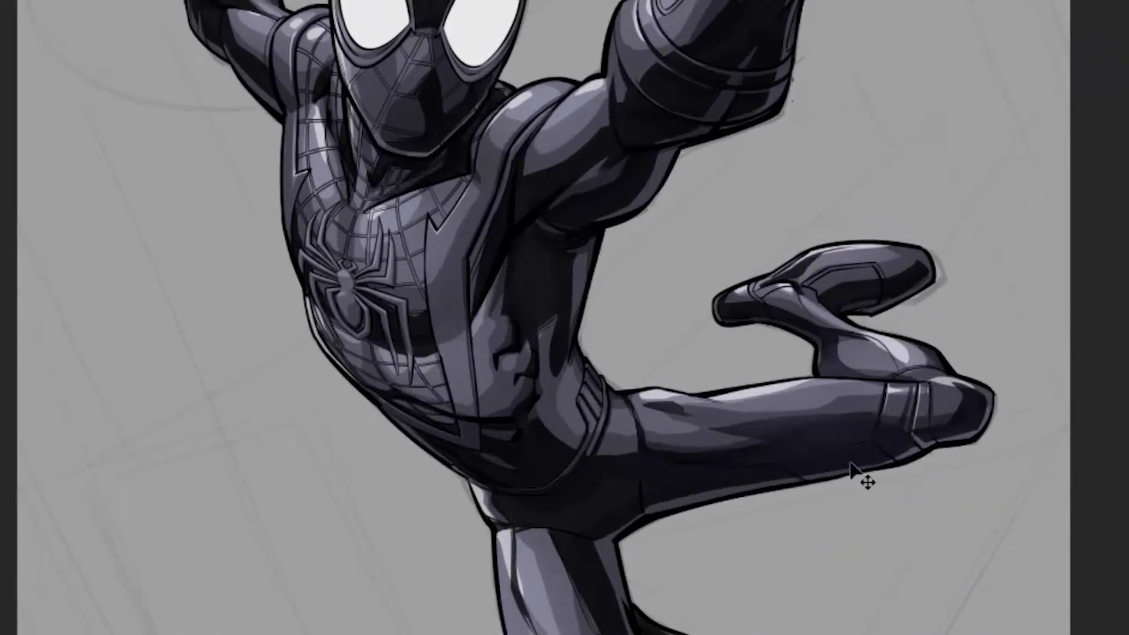
key("ctrl+z")
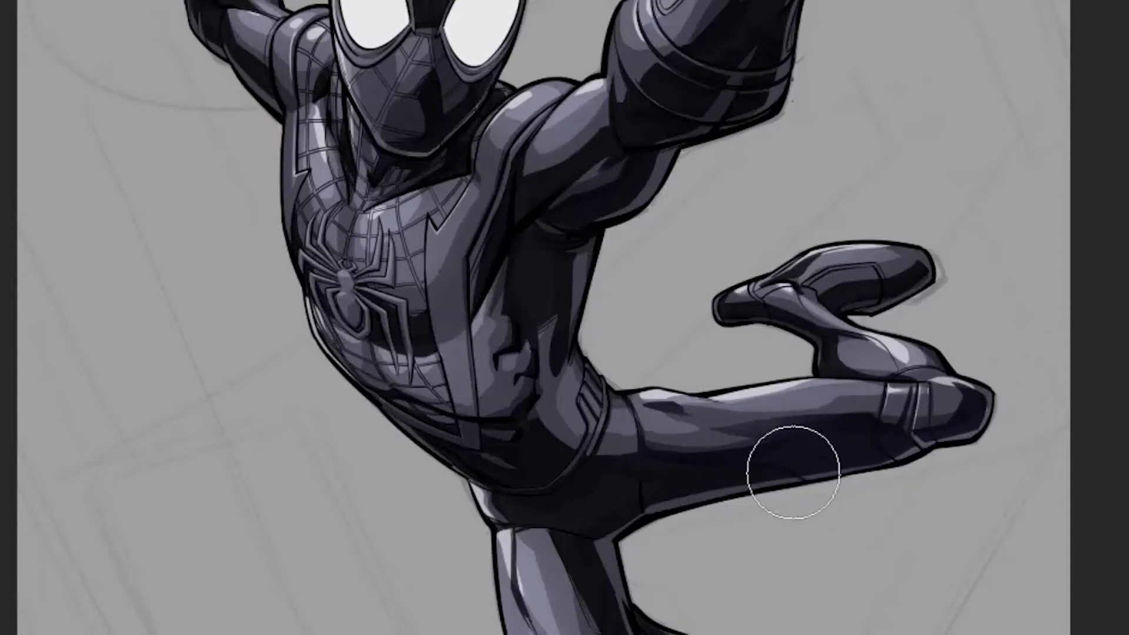
key("ctrl+z")
key("ctrl+z")
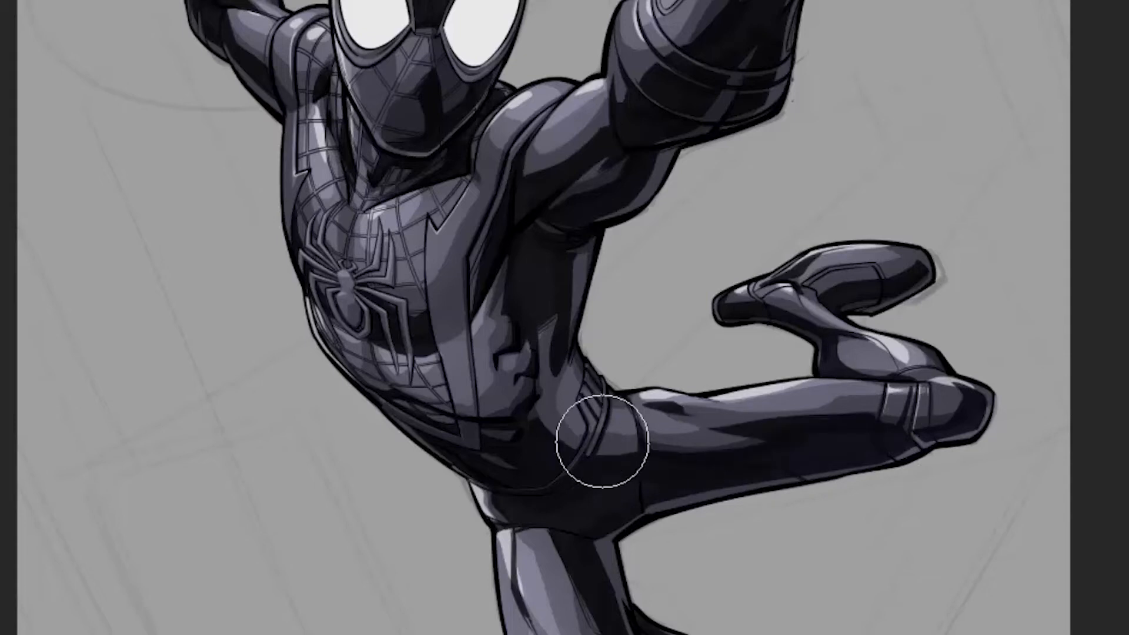
key("ctrl+z")
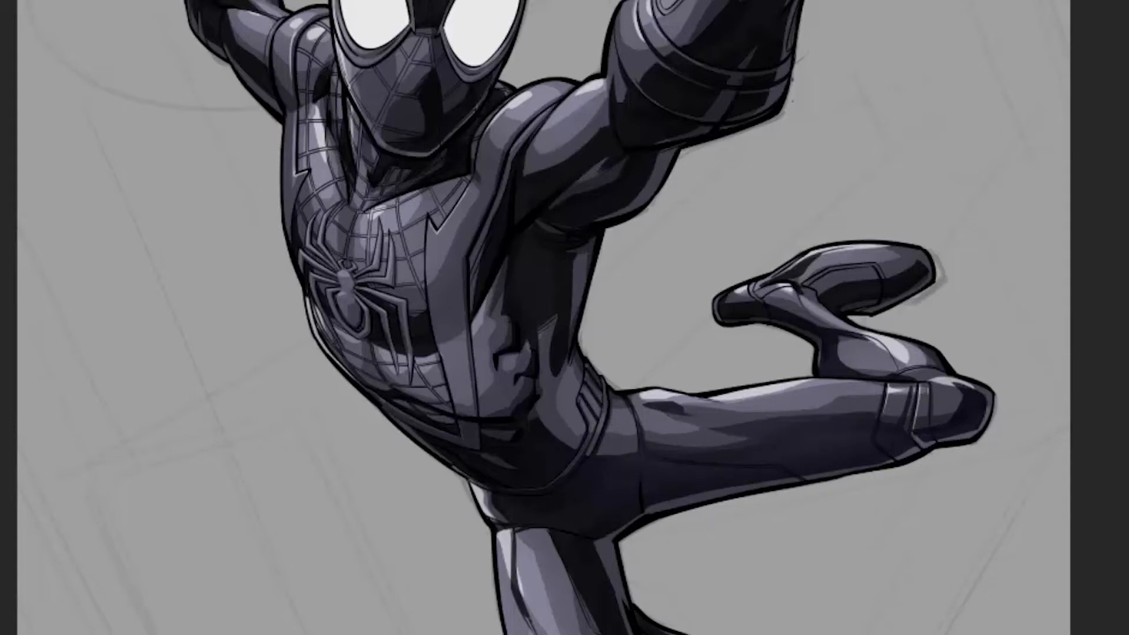
key("ctrl+z")
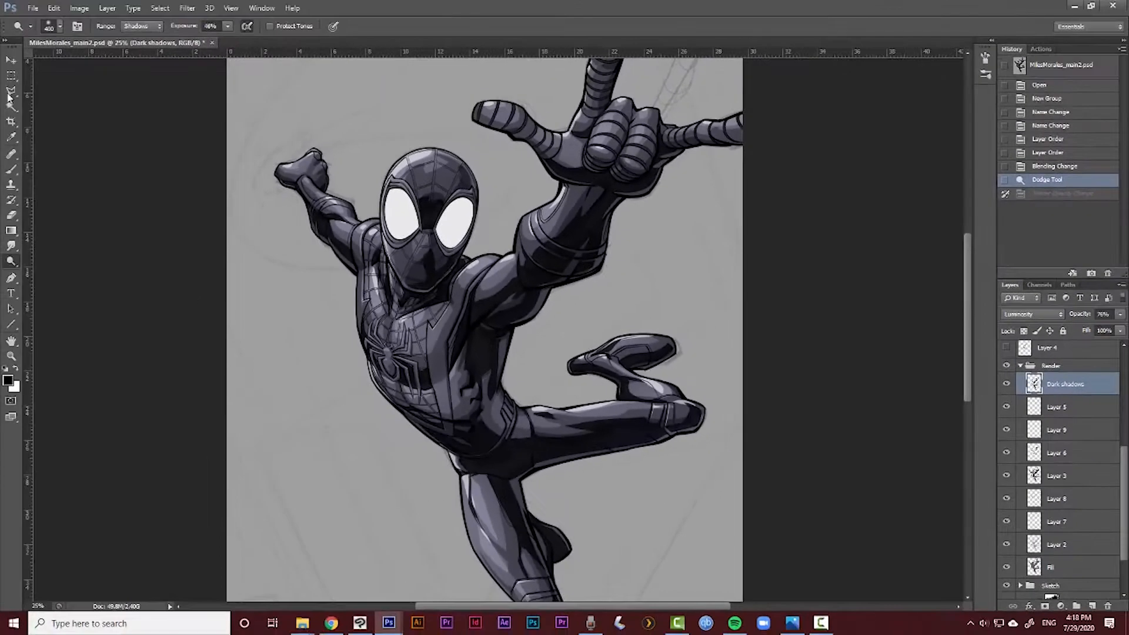
Set the blending mode of the Dark shadows layer to Normal
left_click(13, 61)
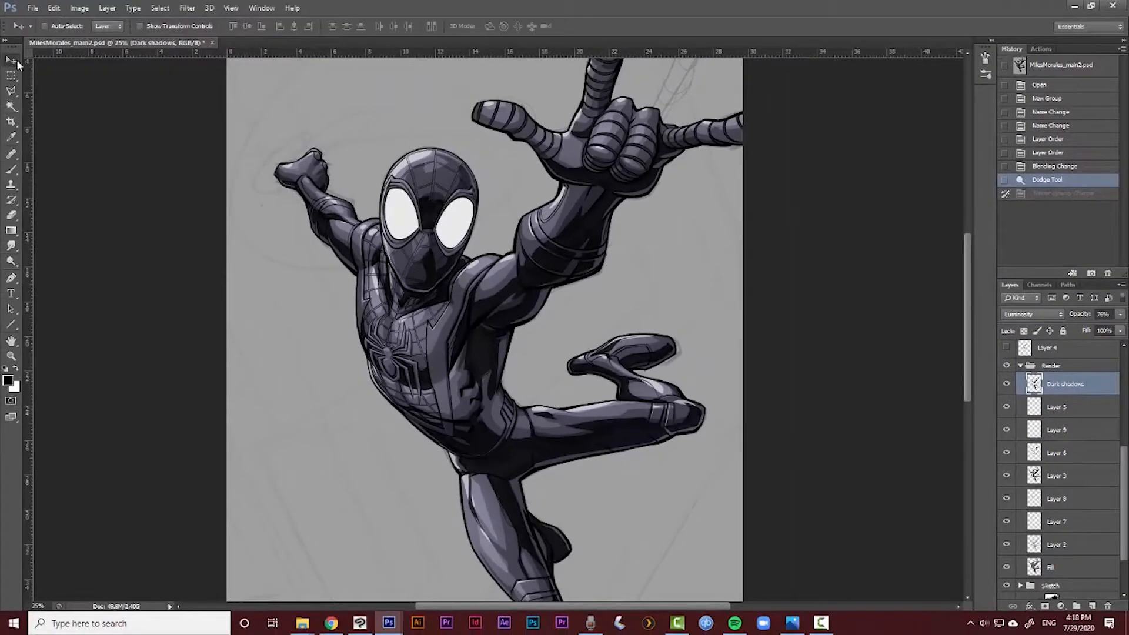
left_click(1032, 314)
left_click(1038, 322)
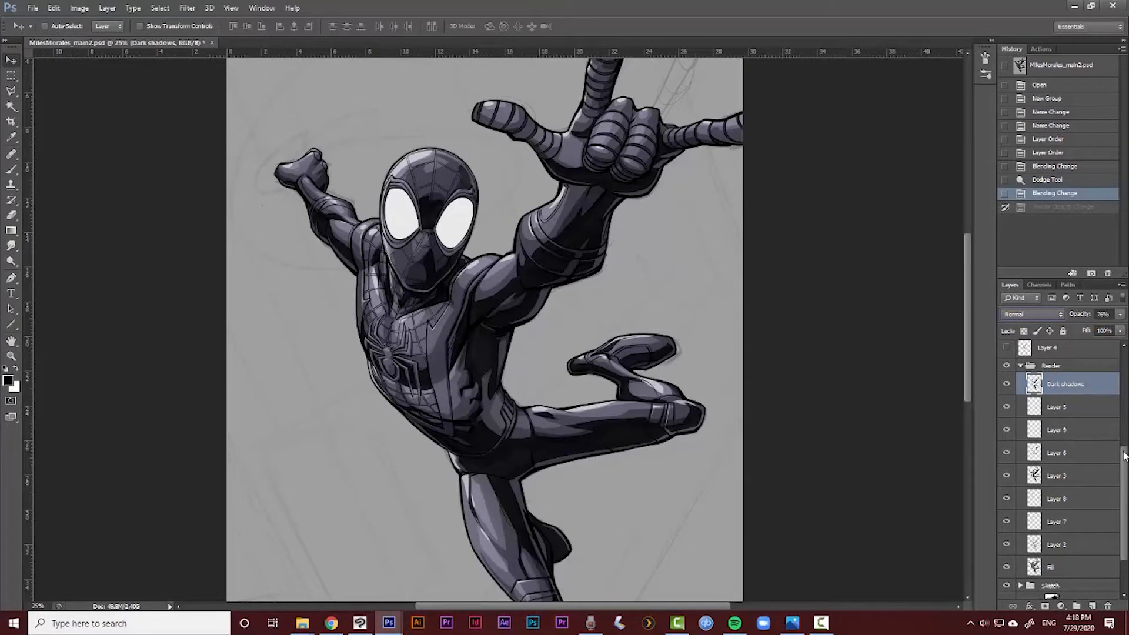
Review the layers inside the Render group and select the Fill layer
left_click_drag(1124, 456, 1125, 463)
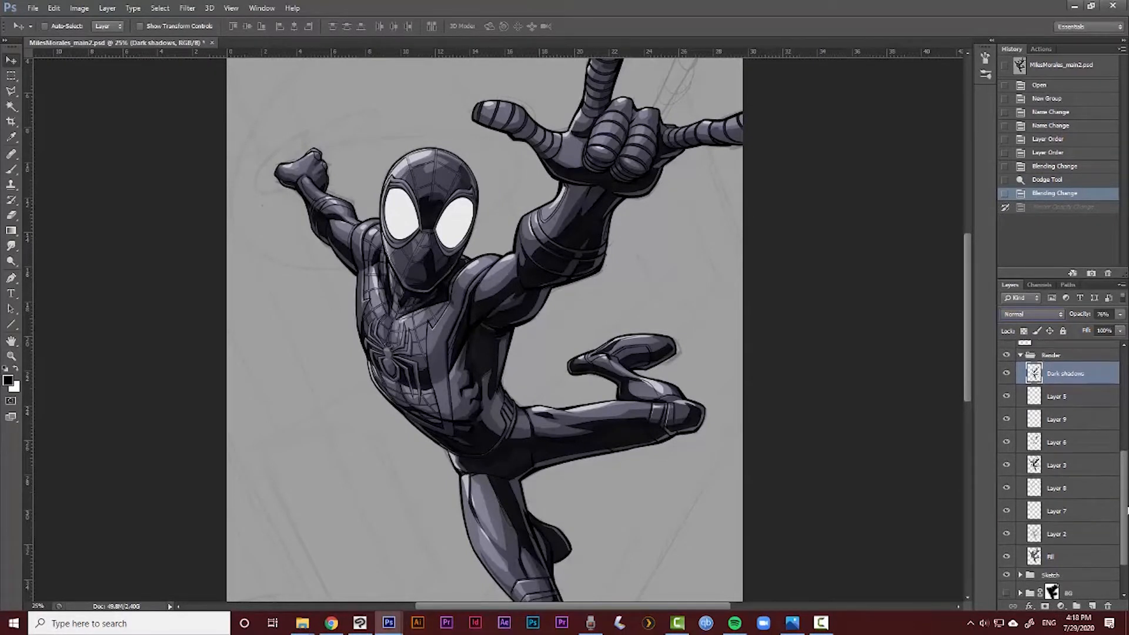
scroll(1125, 509, "down", 2)
left_click(1061, 533)
scroll(1126, 515, "up", 1)
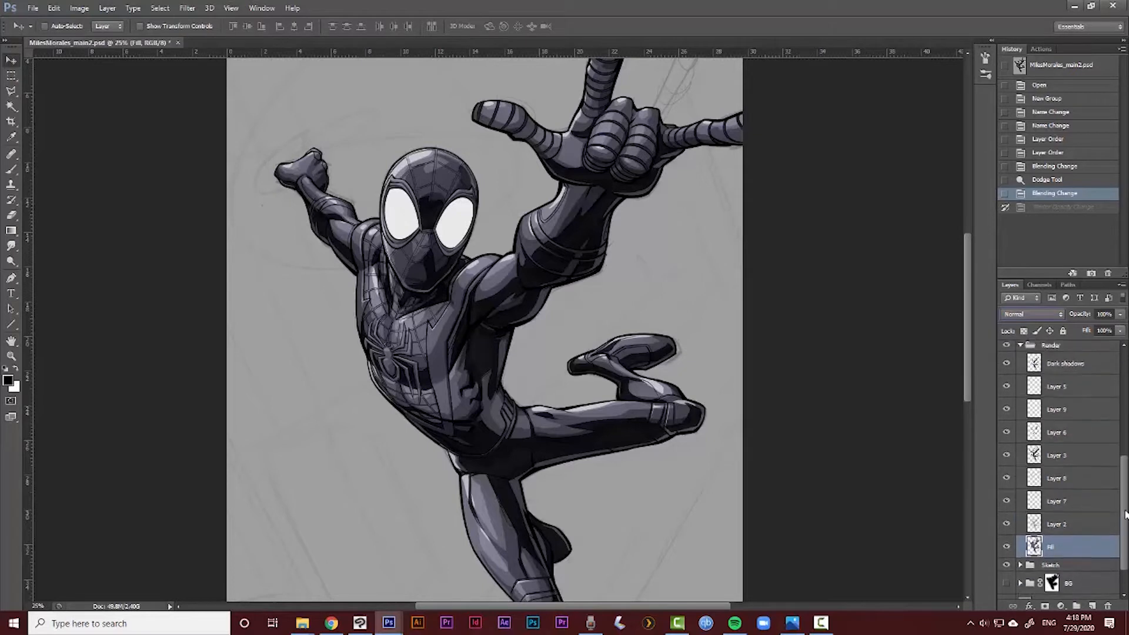
left_click_drag(1126, 515, 1125, 509)
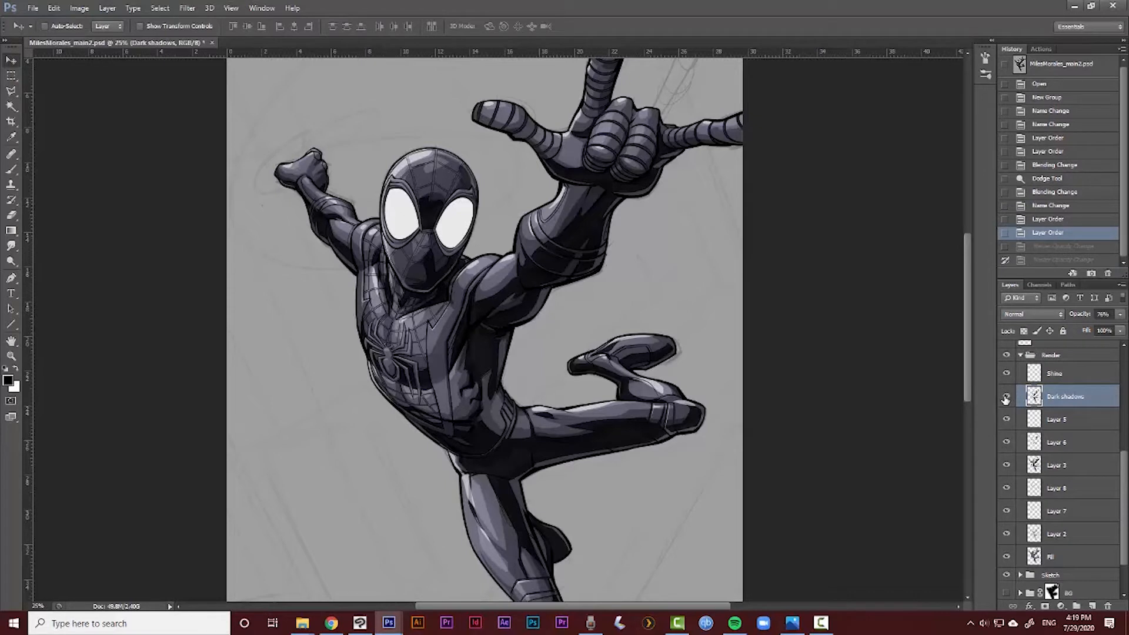
Examine what the Dark shadows, Layer 5 and Shine layers contribute by switching their visibility off and on
left_click(1006, 397)
left_click(1068, 426)
left_click(1052, 399)
left_click(1062, 421)
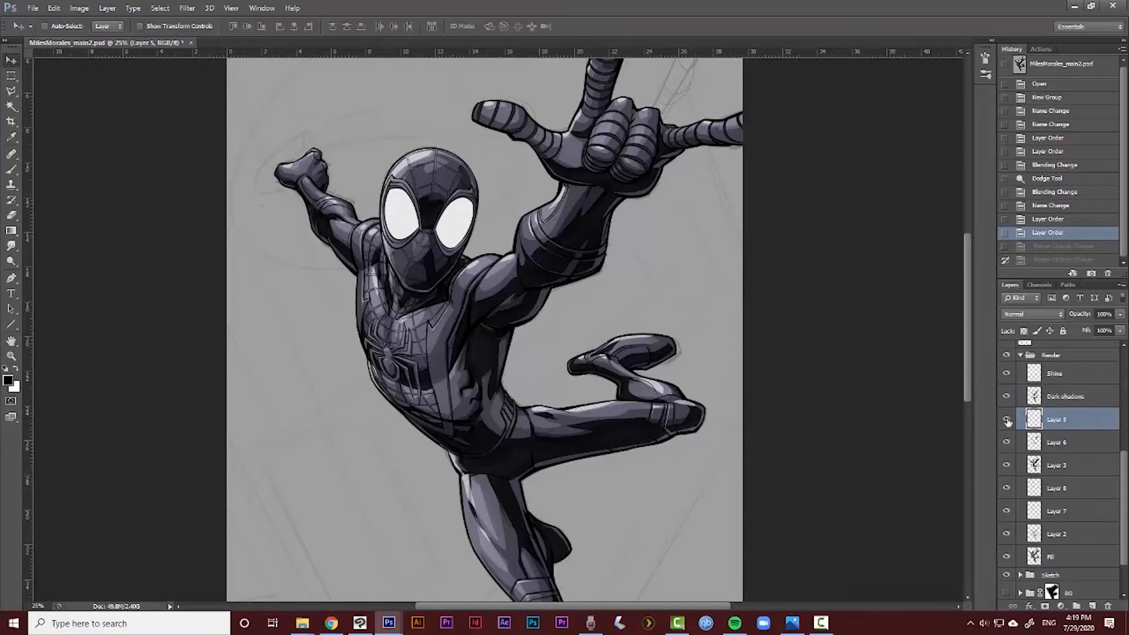
left_click(1005, 423)
left_click(1005, 422)
left_click(1055, 381)
left_click(1007, 373)
left_click(1007, 373)
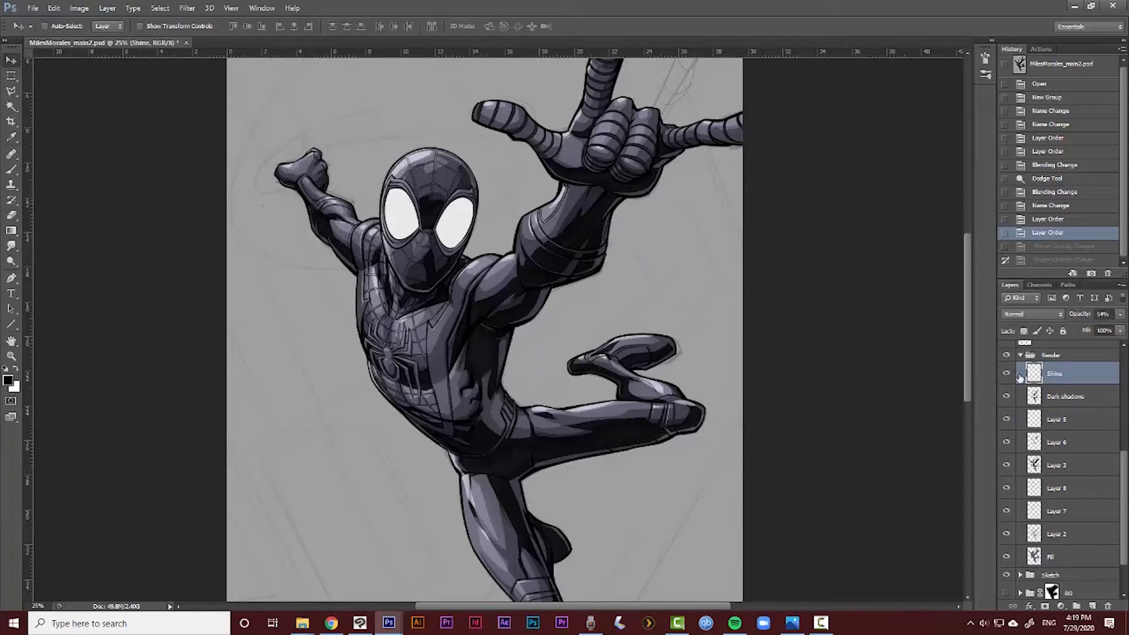
left_click(1055, 422)
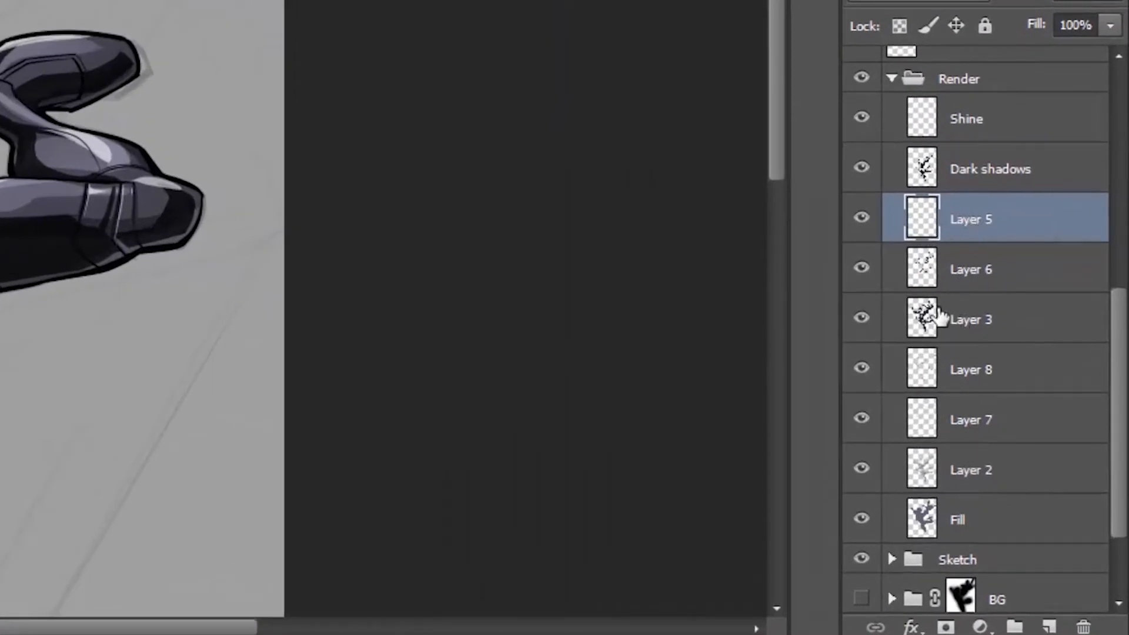
Collapse and duplicate the Render group, hiding the original group
left_click(899, 86)
left_click(897, 84)
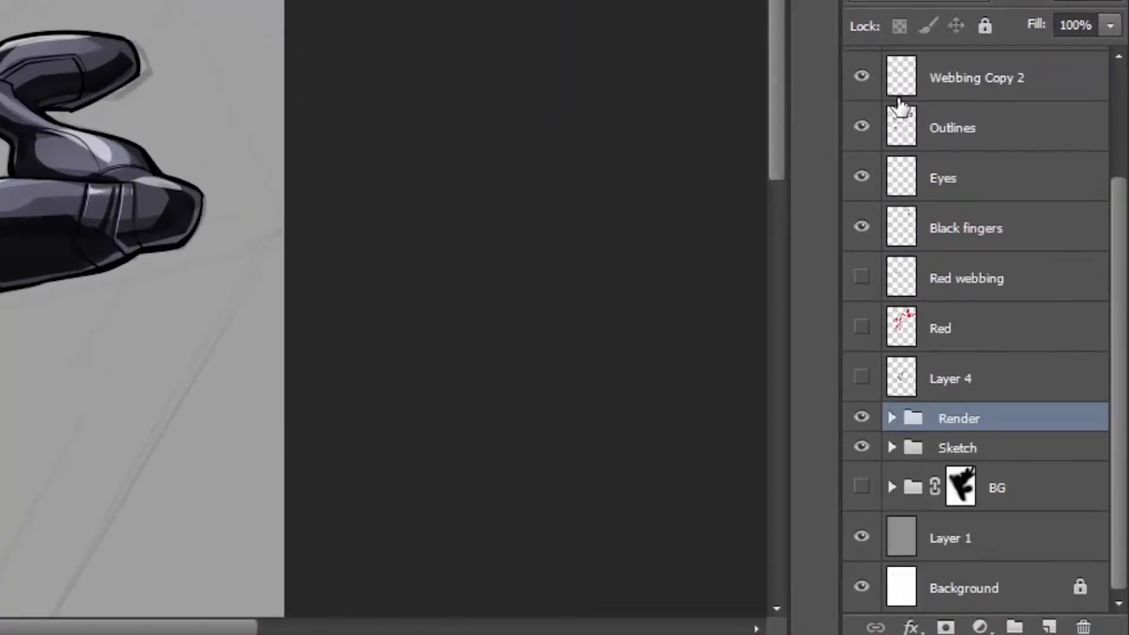
key("ctrl+j")
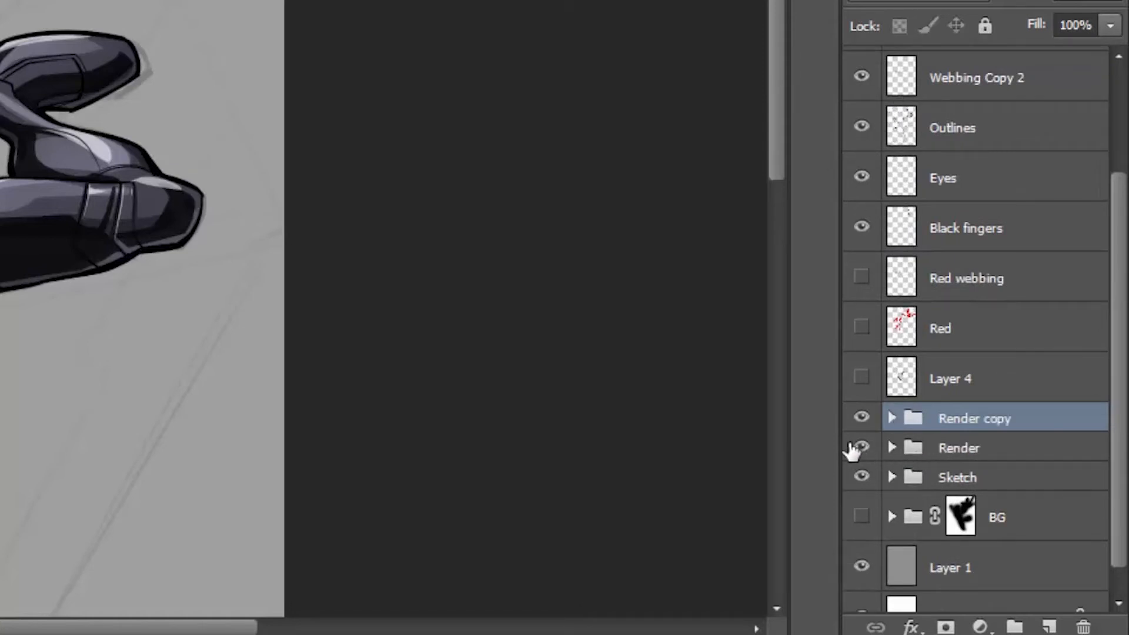
Merge Layer 5 through Fill inside the Render copy group into one layer and check it by toggling its visibility
left_click(892, 418)
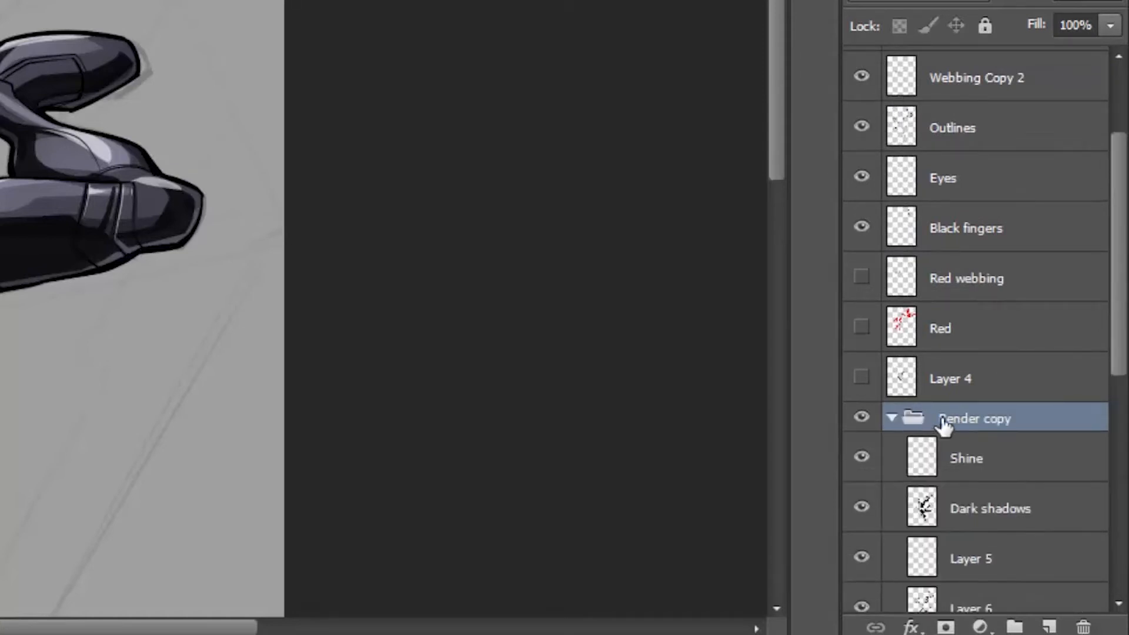
scroll(1092, 438, "down", 7)
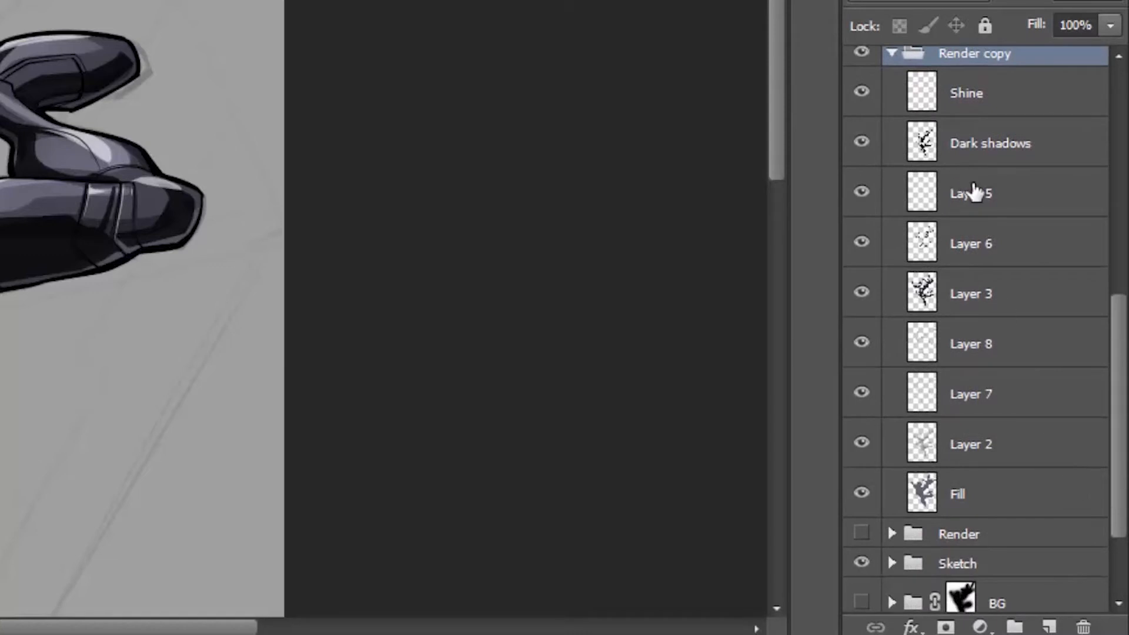
left_click(977, 194)
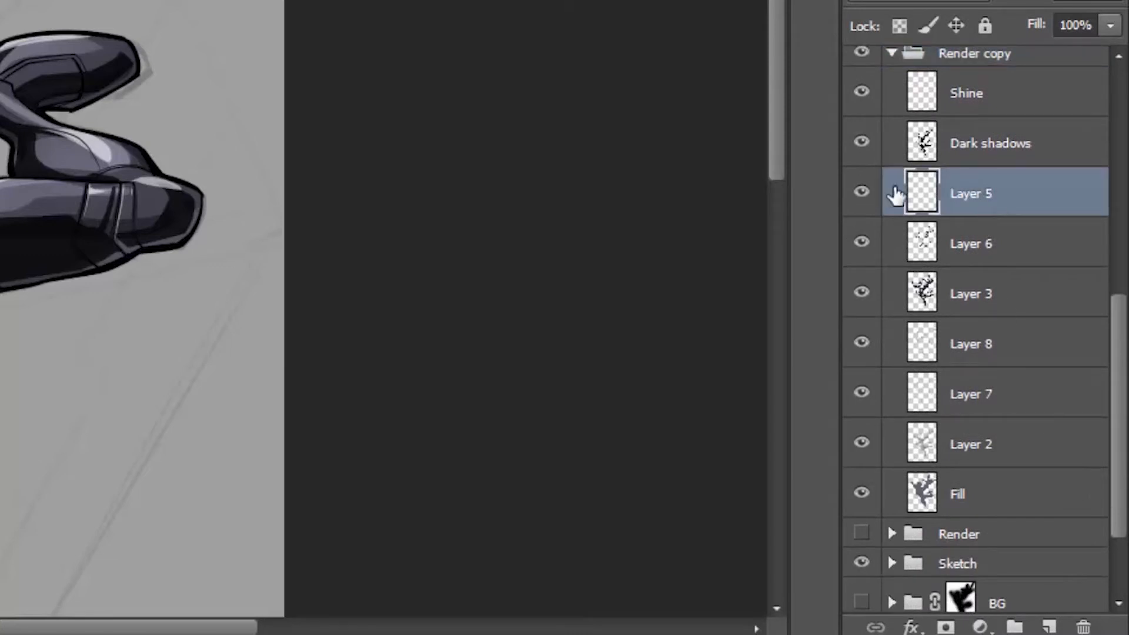
left_click(994, 496, "shift")
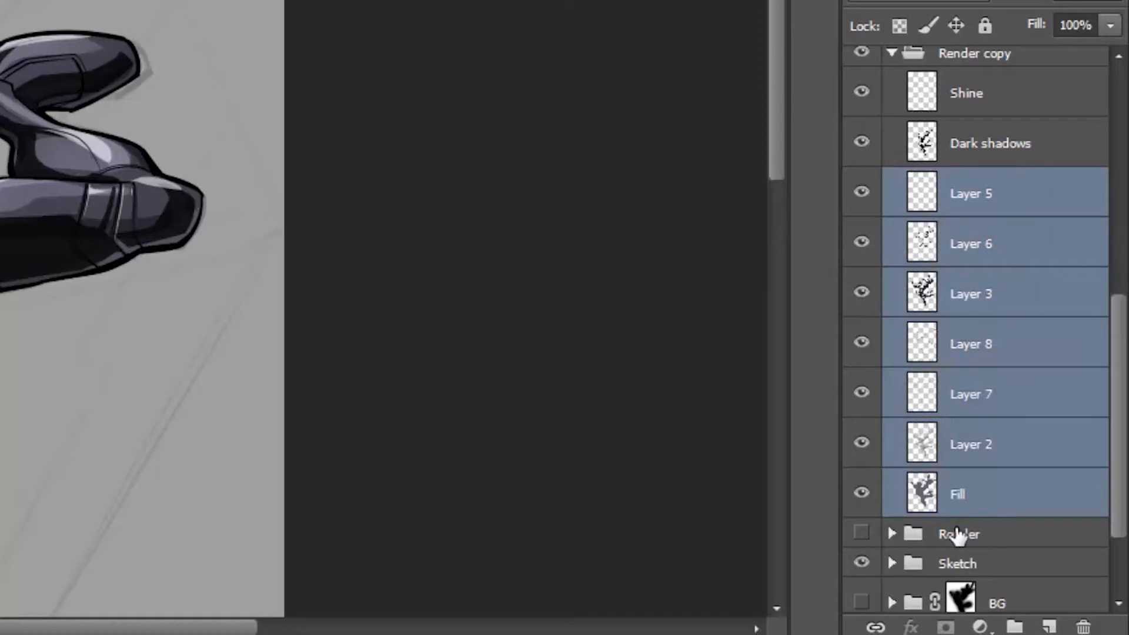
key("ctrl+e")
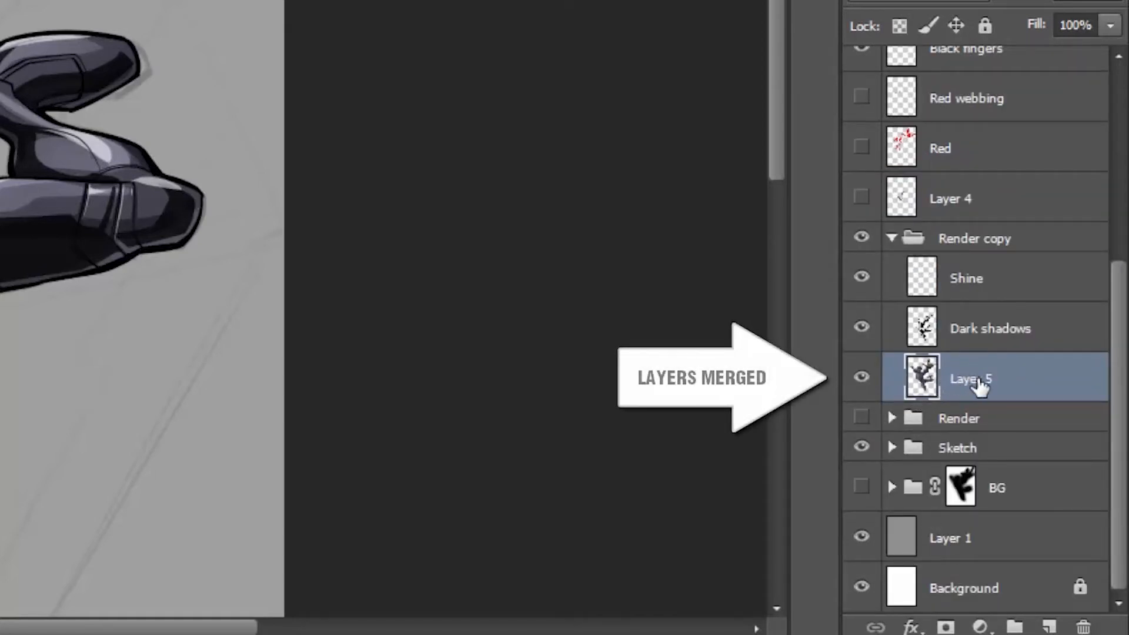
left_click(854, 383)
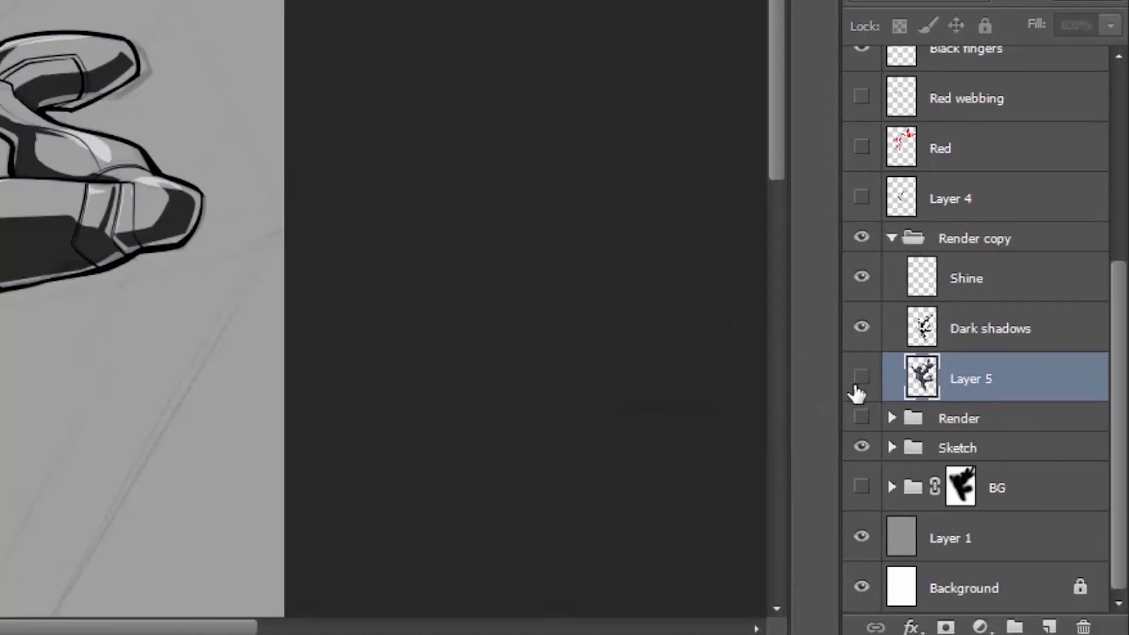
left_click(853, 384)
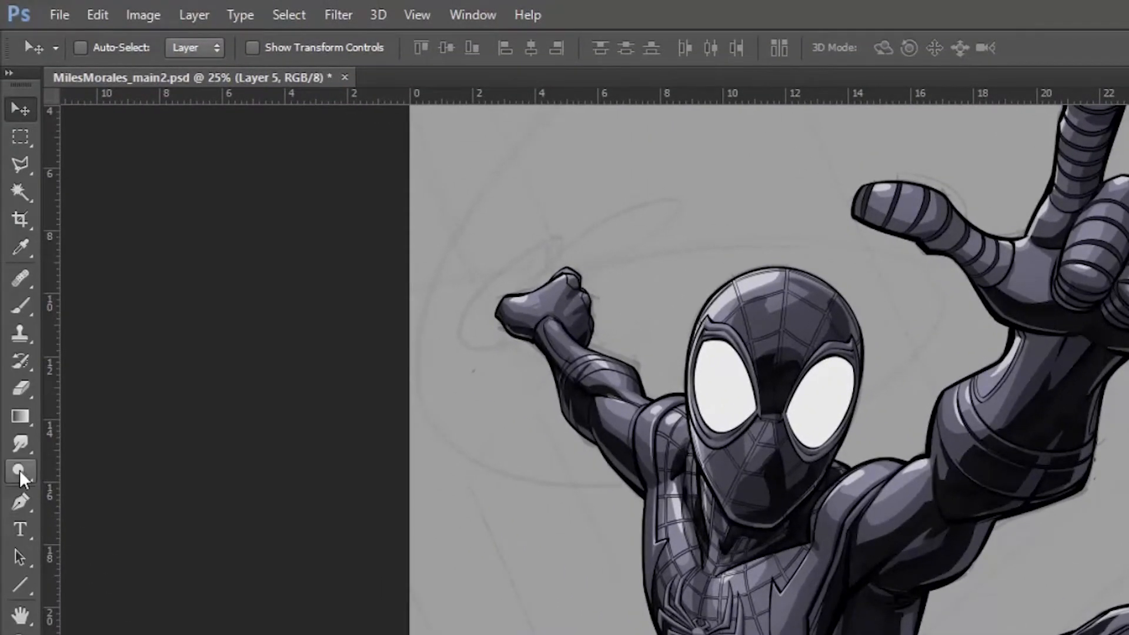
Switch to the Burn tool and set its range to Midtones
left_click_drag(19, 470, 72, 488)
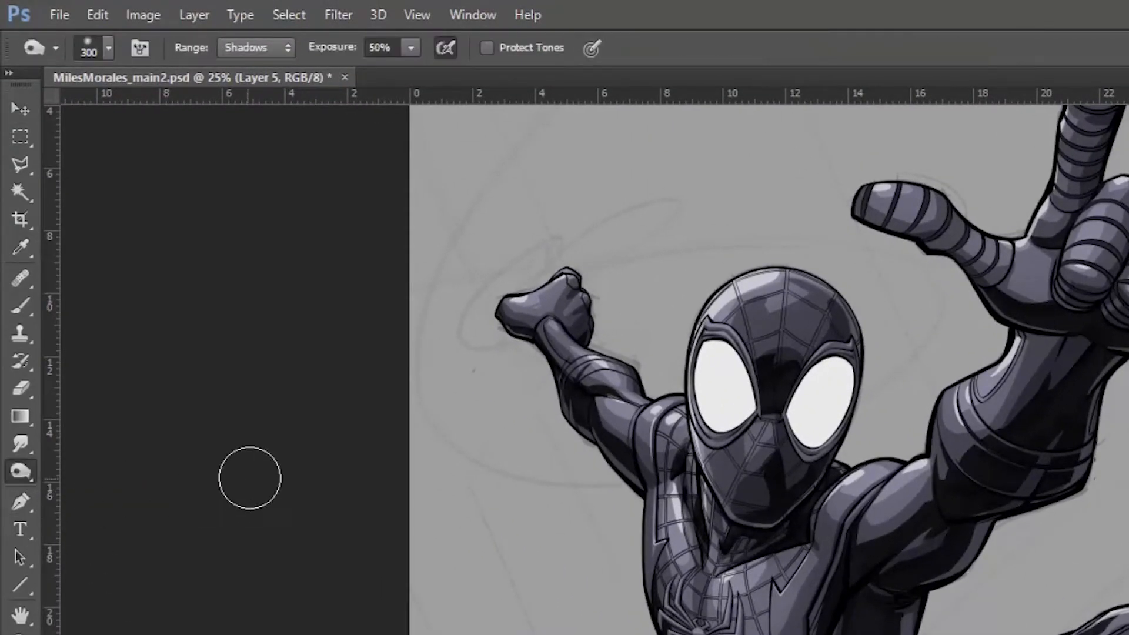
left_click(241, 47)
left_click(235, 82)
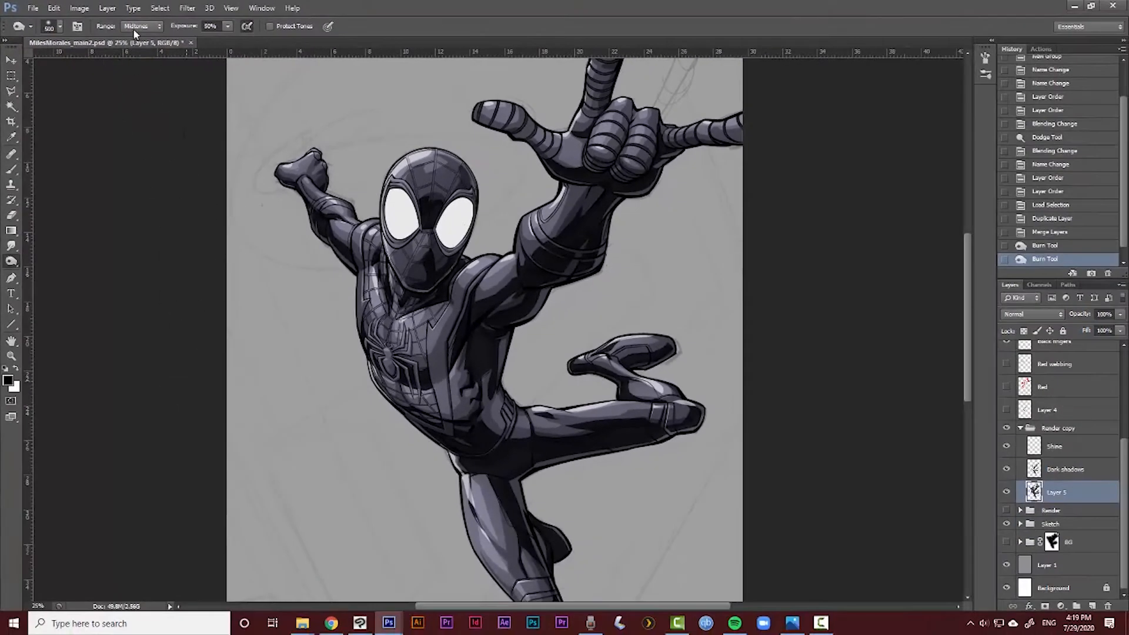
Set the Burn range to Highlights and darken the hips and upper thigh on the merged layer with a larger brush
left_click(134, 33)
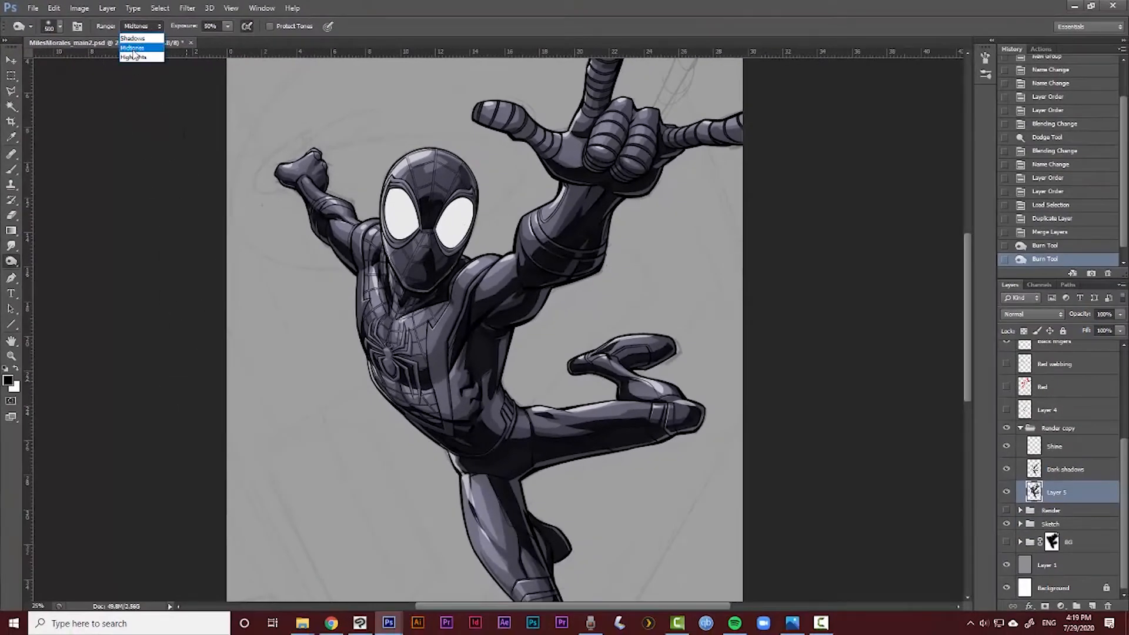
left_click(138, 61)
left_click(497, 478)
key("bracketright")
key("bracketright")
key("bracketright")
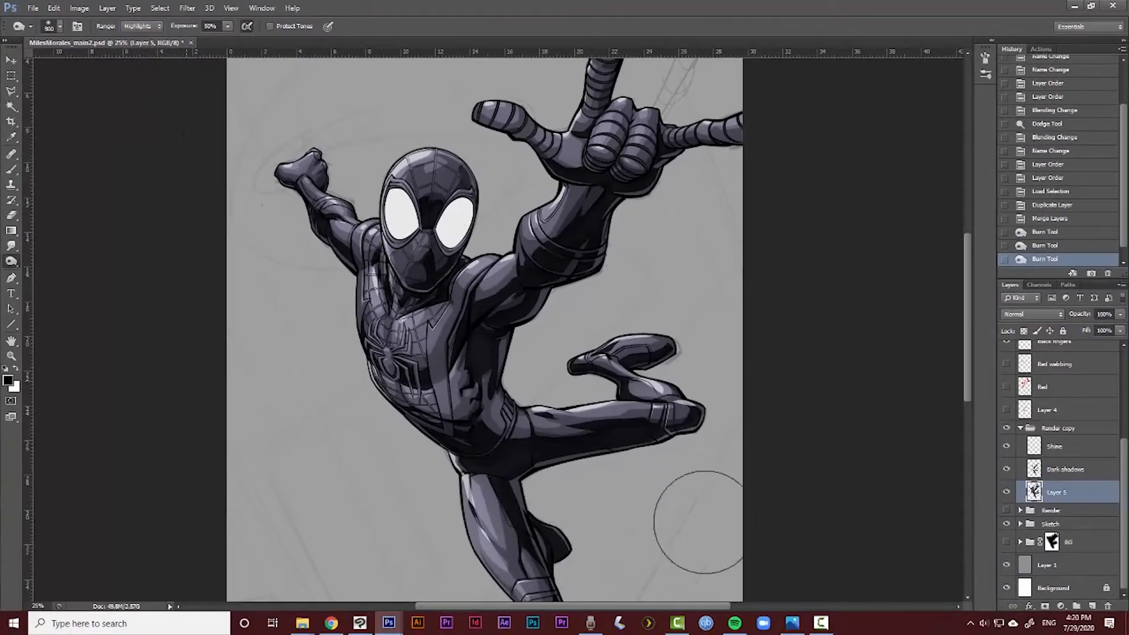
left_click(514, 448)
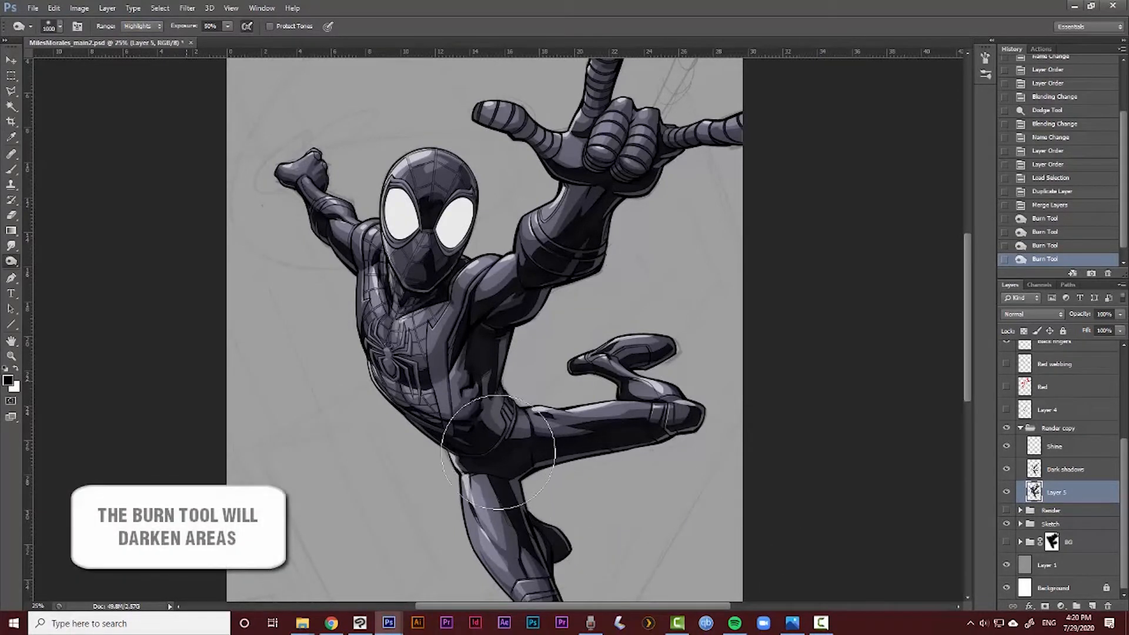
Enlarge the Burn brush to 1300 and darken the figure's torso
key("bracketright")
key("bracketright")
key("bracketright")
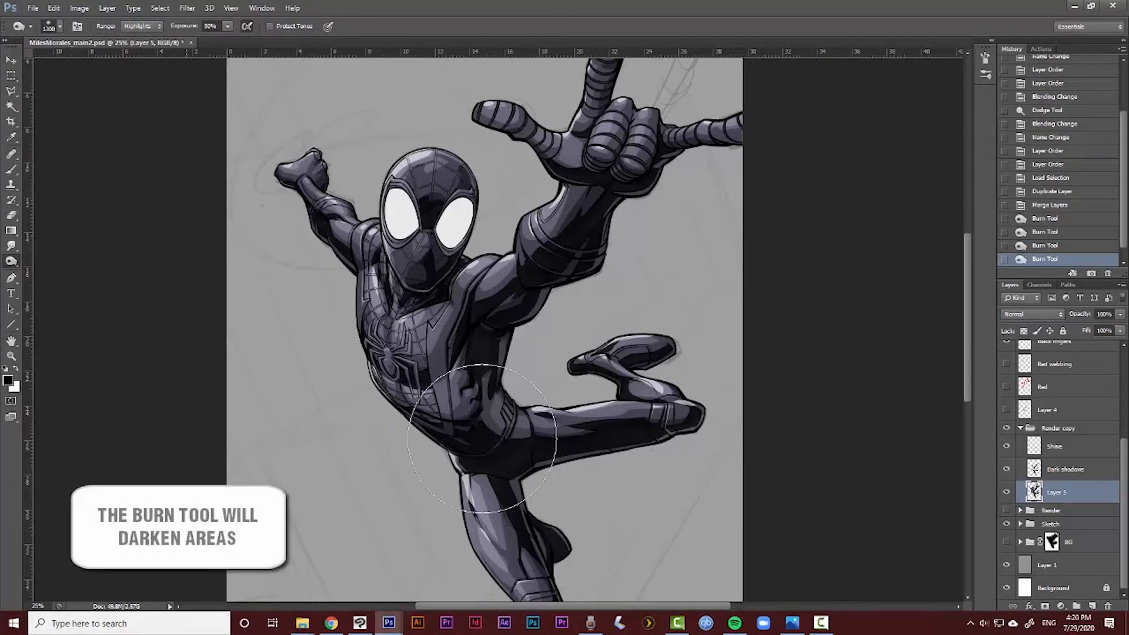
key("bracketright")
left_click(435, 368)
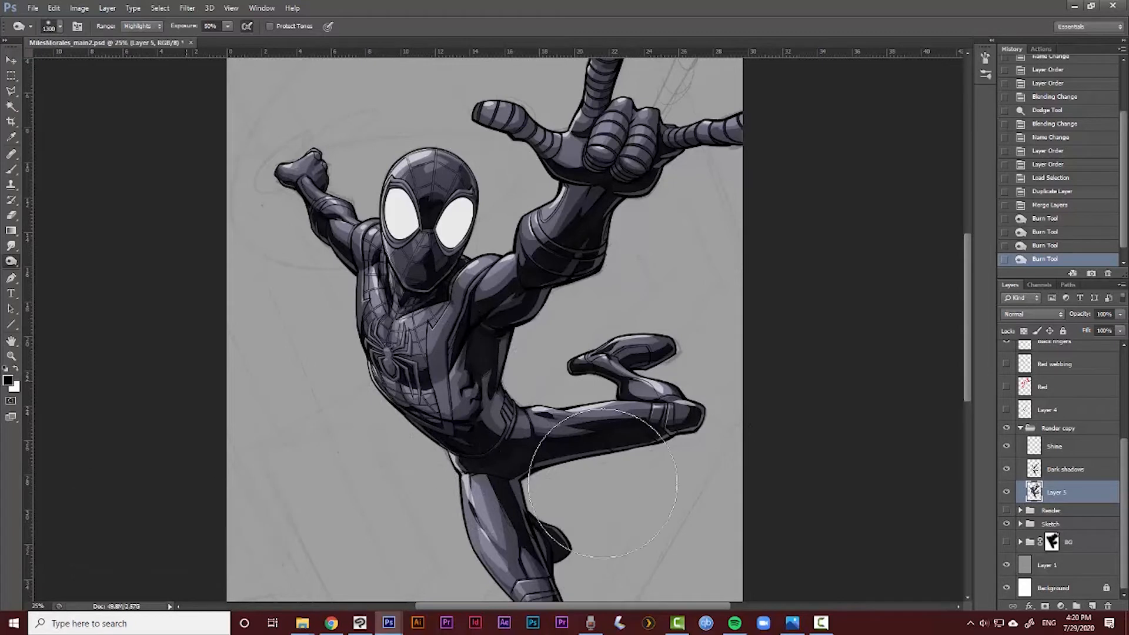
Reduce the Burn brush to 900 and darken the lower hanging leg, comparing the strokes with undo and redo
left_click_drag(678, 494, 610, 429)
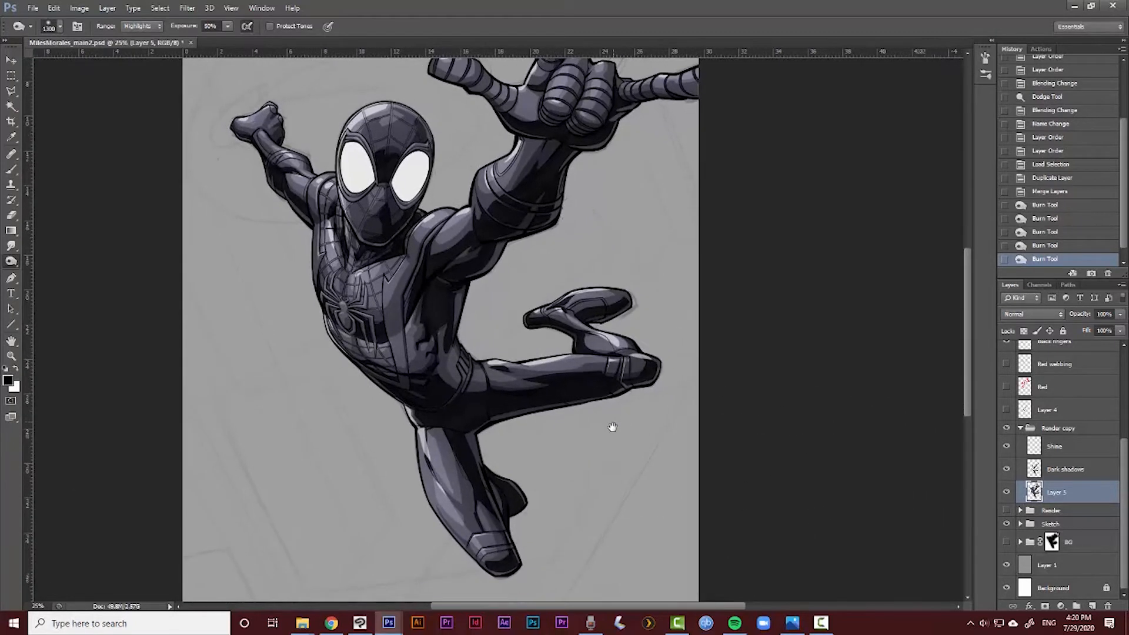
key("ctrl+z")
key("ctrl+z")
key("bracketleft")
key("bracketleft")
key("bracketleft")
key("bracketleft")
left_click_drag(492, 459, 492, 579)
key("ctrl+z")
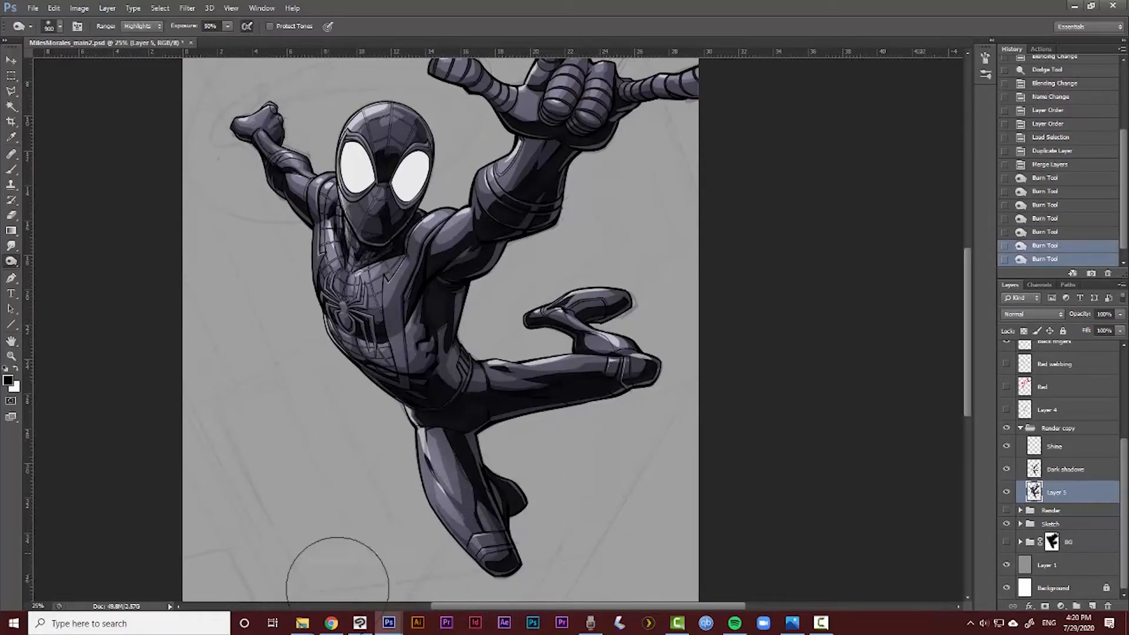
key("ctrl+z")
key("ctrl+z")
left_click(546, 564)
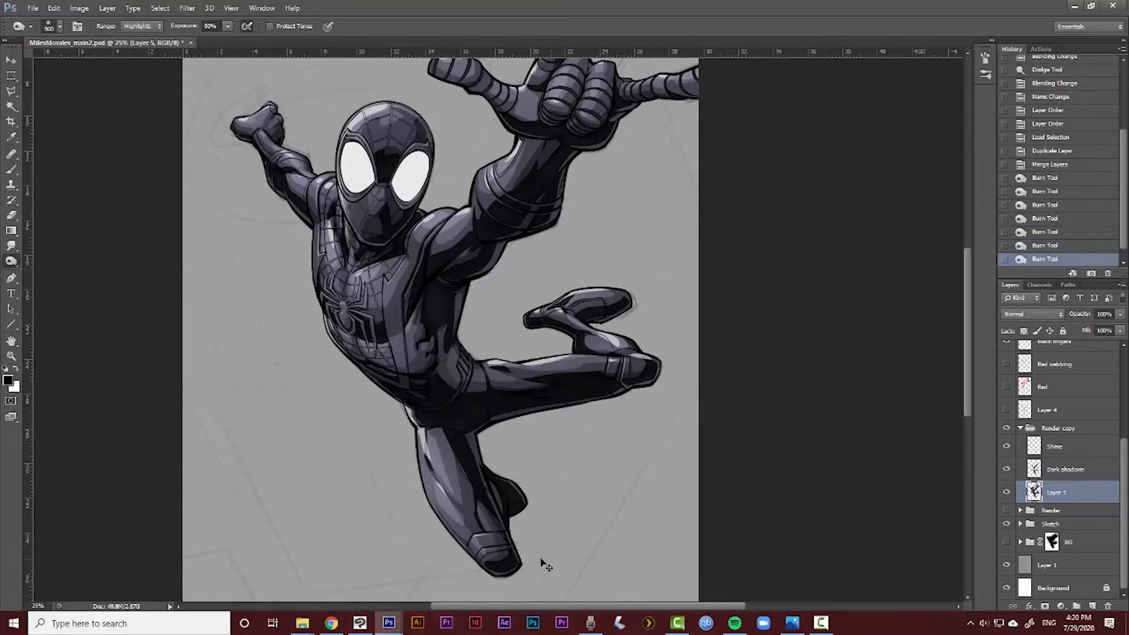
Darken the outer side of the hanging leg, and the hips and raised thigh with the Burn brush reduced to 700
left_click_drag(411, 559, 399, 487)
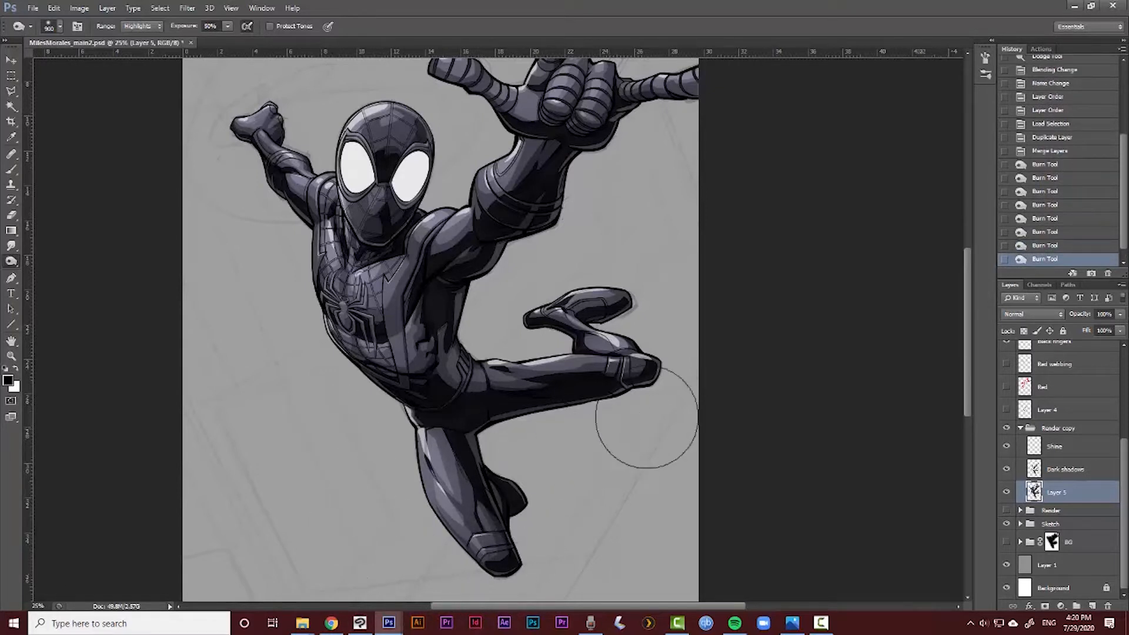
key("bracketleft")
key("bracketleft")
mouse_move(473, 399)
left_mouse_down()
mouse_move(659, 343)
mouse_move(454, 359)
mouse_move(644, 367)
mouse_move(662, 333)
mouse_move(518, 376)
left_mouse_up()
Select the Shine layer and burn the highlights around the raised foot
left_click(1055, 447)
mouse_move(658, 358)
left_mouse_down()
mouse_move(610, 334)
mouse_move(665, 368)
left_mouse_up()
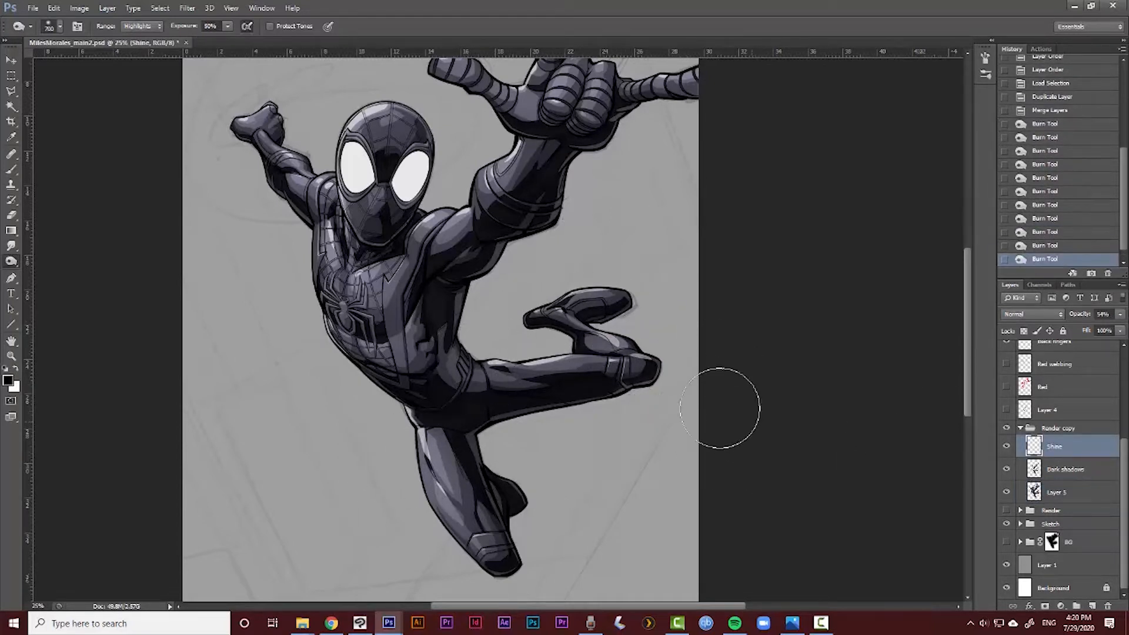
left_click(628, 462)
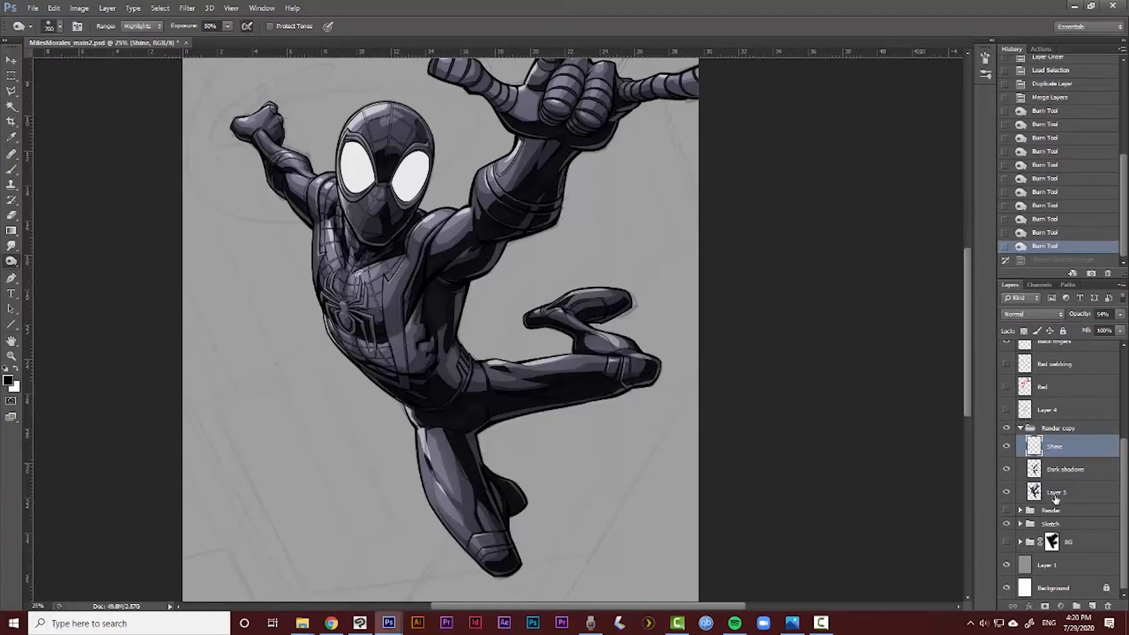
Return to Layer 5 and darken the area beneath the outstretched arm with the Burn brush reduced to 400
left_click(1055, 494)
mouse_move(513, 387)
left_mouse_down()
mouse_move(527, 465)
mouse_move(539, 438)
left_mouse_up()
key("bracketleft")
key("bracketleft")
key("bracketleft")
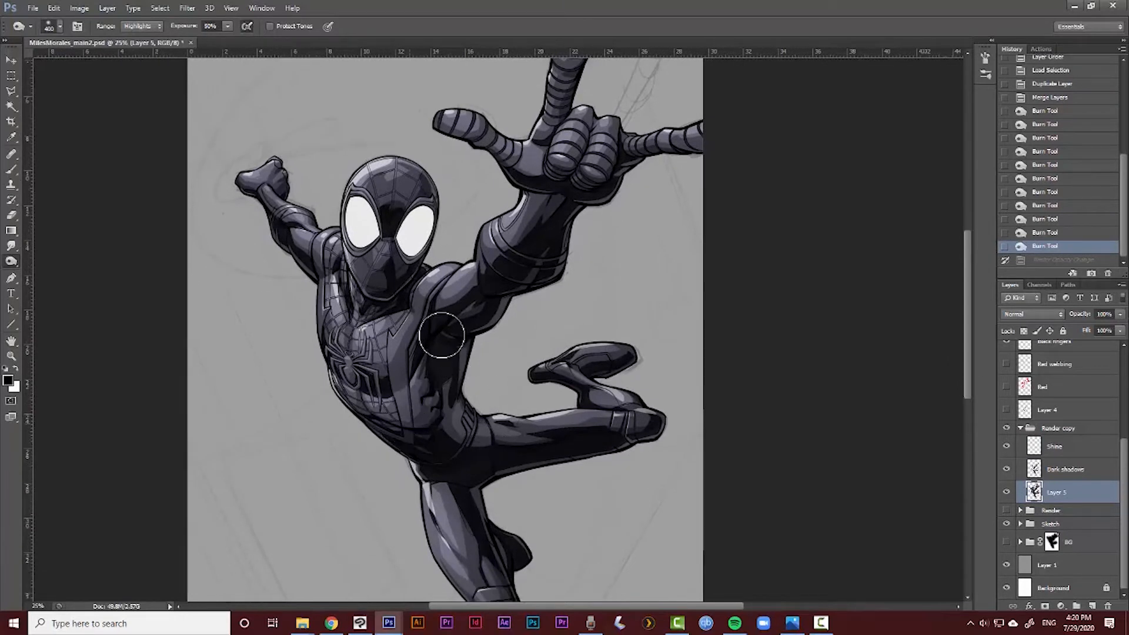
left_click_drag(442, 336, 451, 358)
key("ctrl+z")
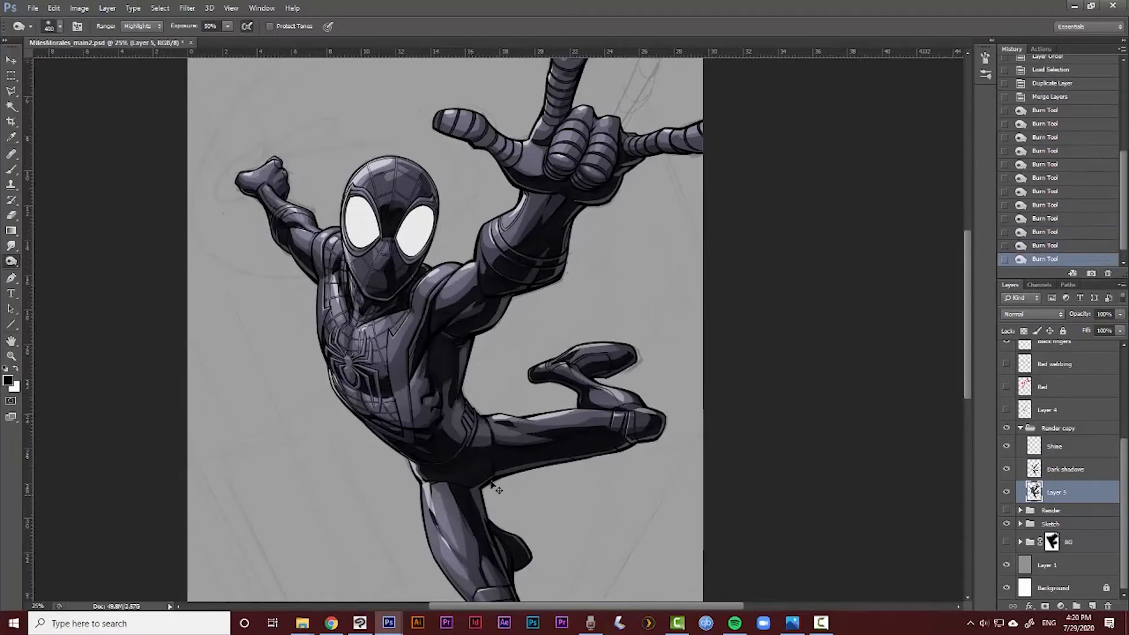
Enlarge the Burn brush to 600 and darken the side of the torso, comparing the strokes with undo and redo
key("bracketright")
key("bracketright")
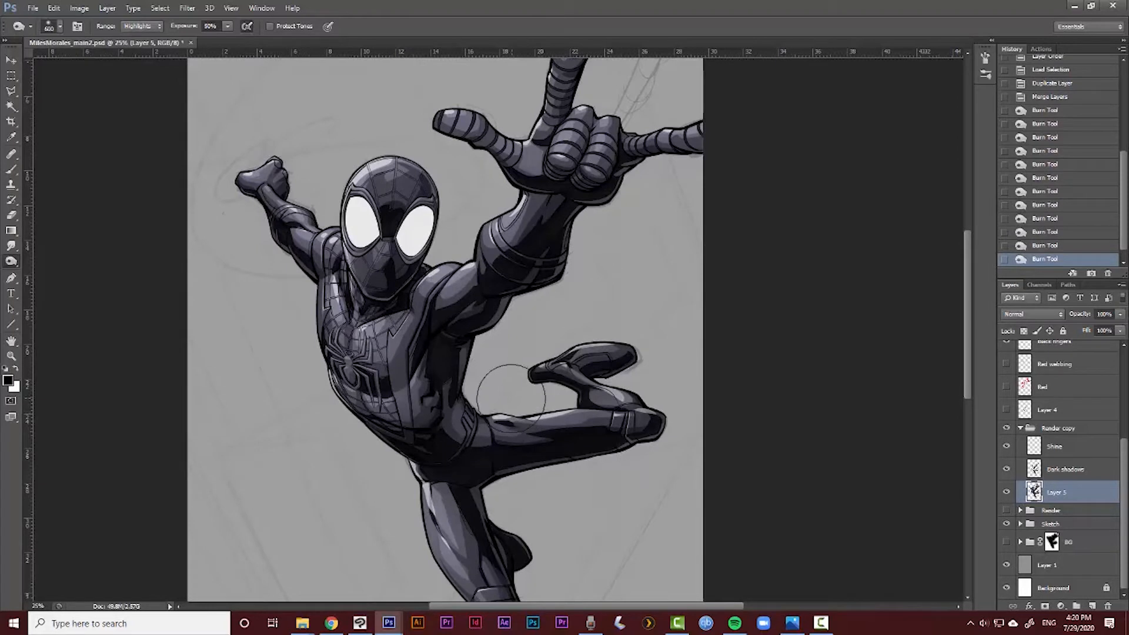
key("ctrl+z")
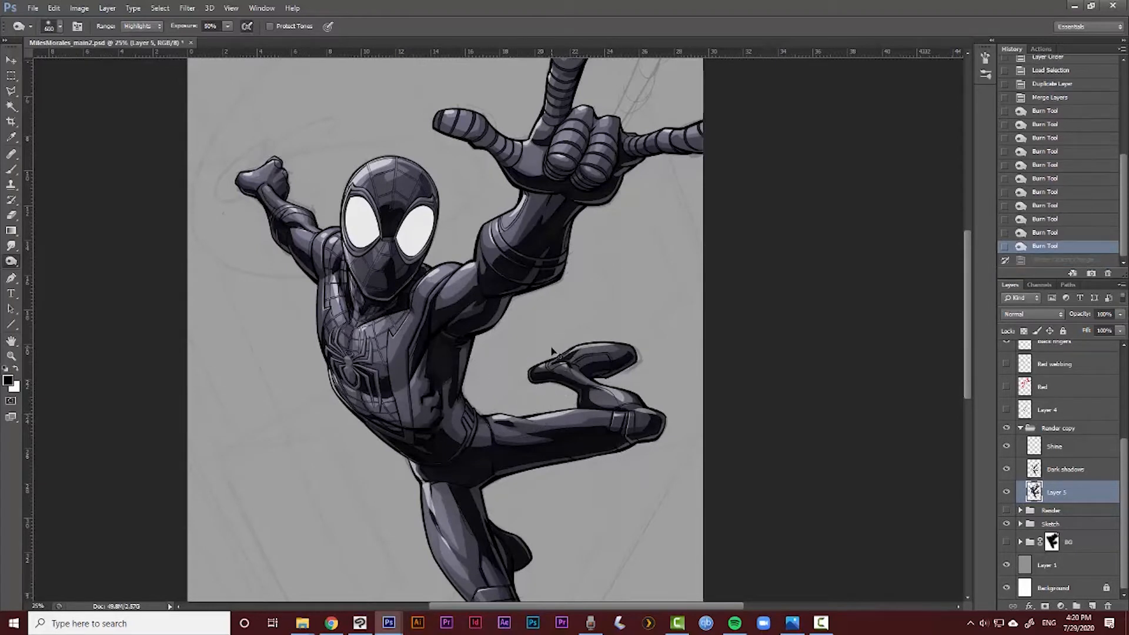
key("ctrl+z")
key("ctrl+z")
mouse_move(416, 421)
left_mouse_down()
mouse_move(458, 323)
mouse_move(486, 322)
mouse_move(400, 440)
mouse_move(450, 335)
left_mouse_up()
key("ctrl+z")
Reduce the Burn brush to 500 and darken the chest emblem area and the outstretched upper arm and forearm
key("bracketleft")
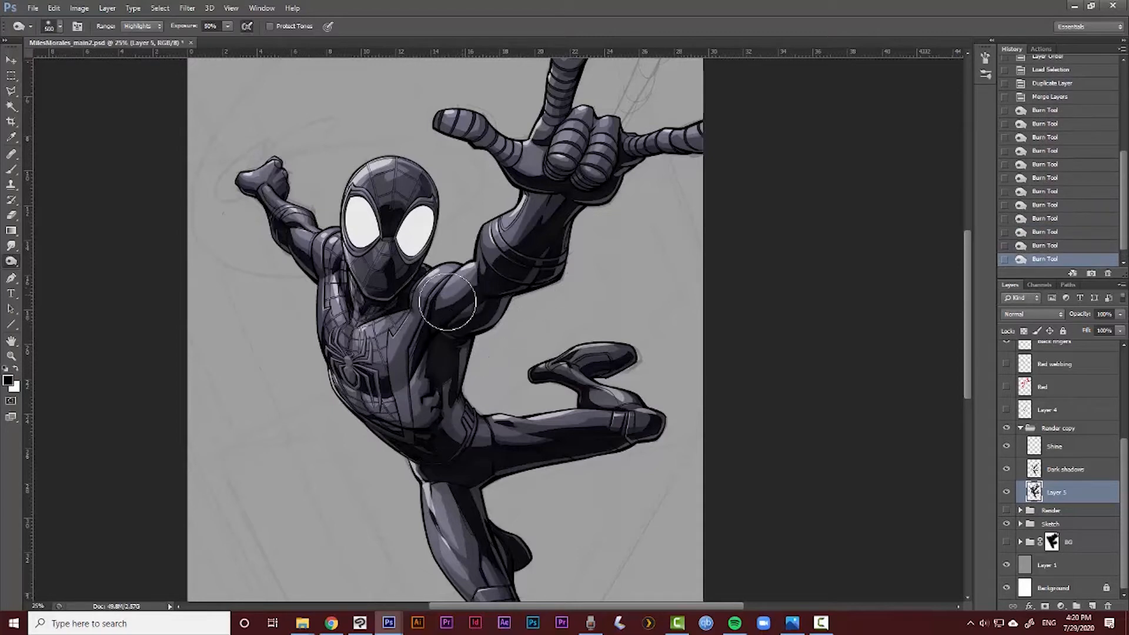
left_click_drag(357, 354, 350, 330)
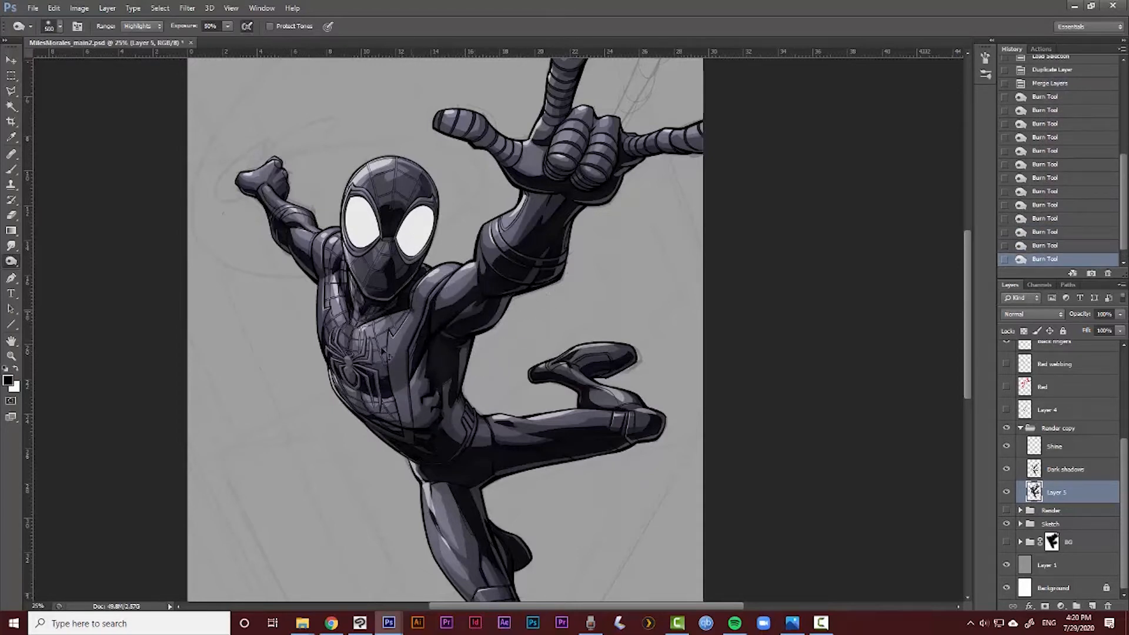
key("ctrl+z")
key("ctrl+z")
mouse_move(489, 278)
left_mouse_down()
mouse_move(452, 315)
mouse_move(514, 321)
left_mouse_up()
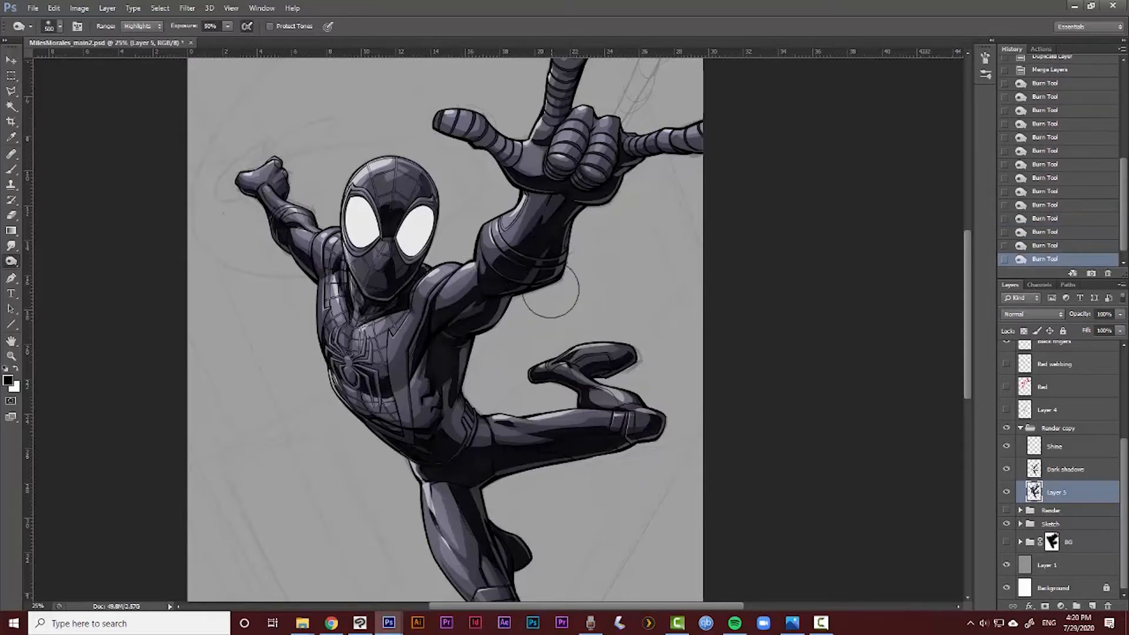
mouse_move(529, 257)
left_mouse_down()
mouse_move(570, 173)
mouse_move(539, 233)
left_mouse_up()
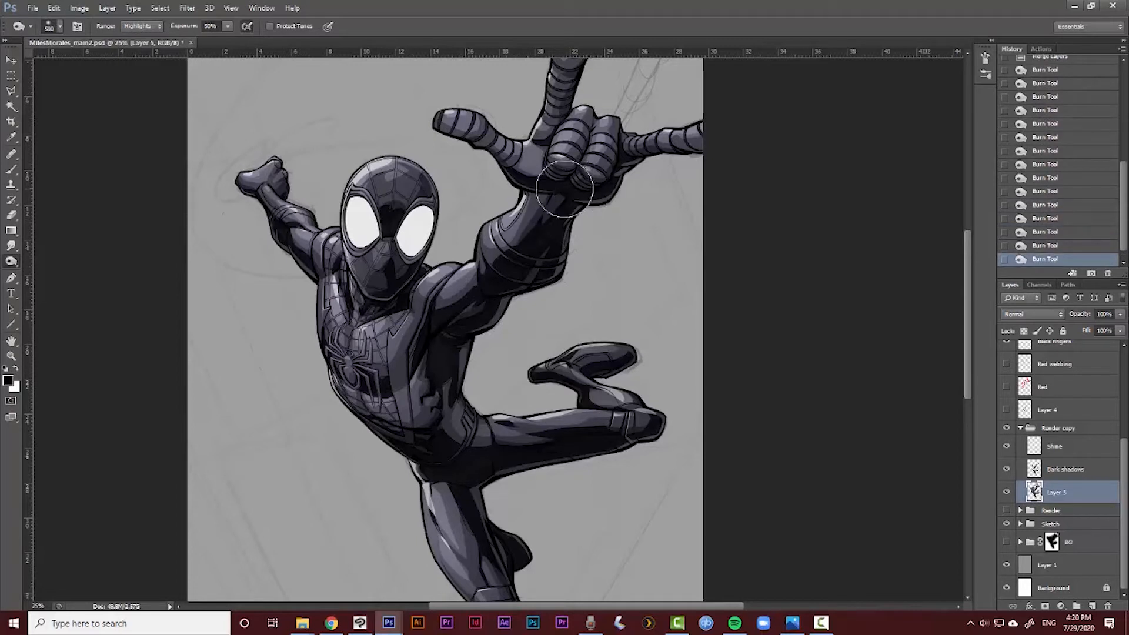
Darken the palm and thumb of the outstretched hand with Burn brush sizes between 300 and 500, comparing with undo and redo
mouse_move(564, 189)
left_mouse_down()
mouse_move(537, 157)
mouse_move(540, 174)
mouse_move(474, 136)
left_mouse_up()
key("ctrl+z")
key("bracketleft")
key("bracketleft")
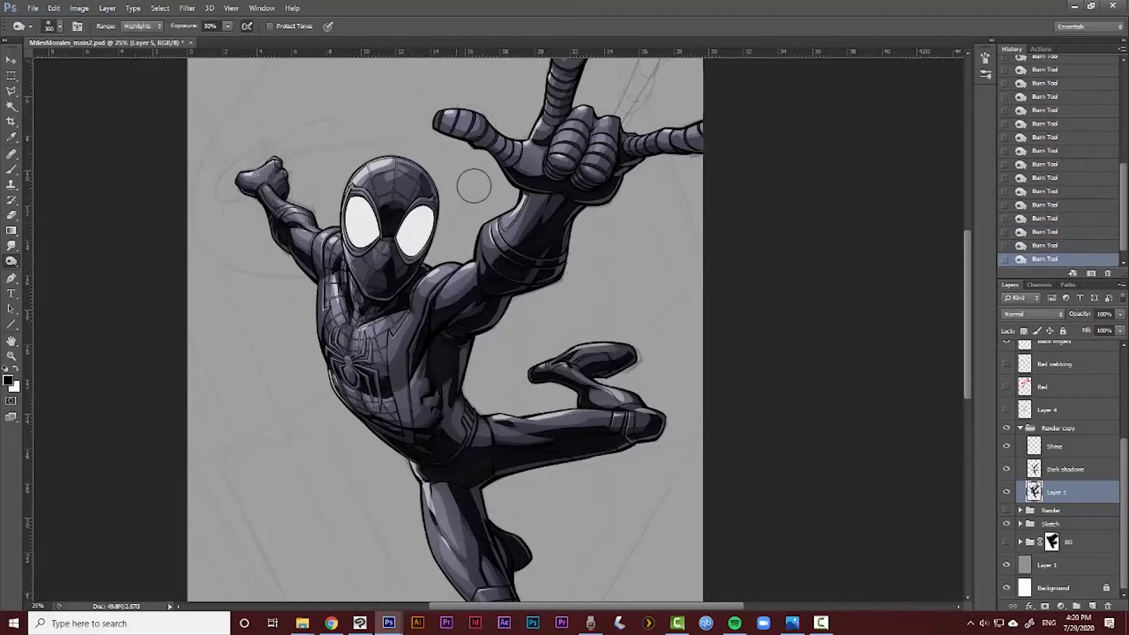
key("ctrl+z")
key("ctrl+z")
key("bracketright")
key("bracketright")
key("ctrl+z")
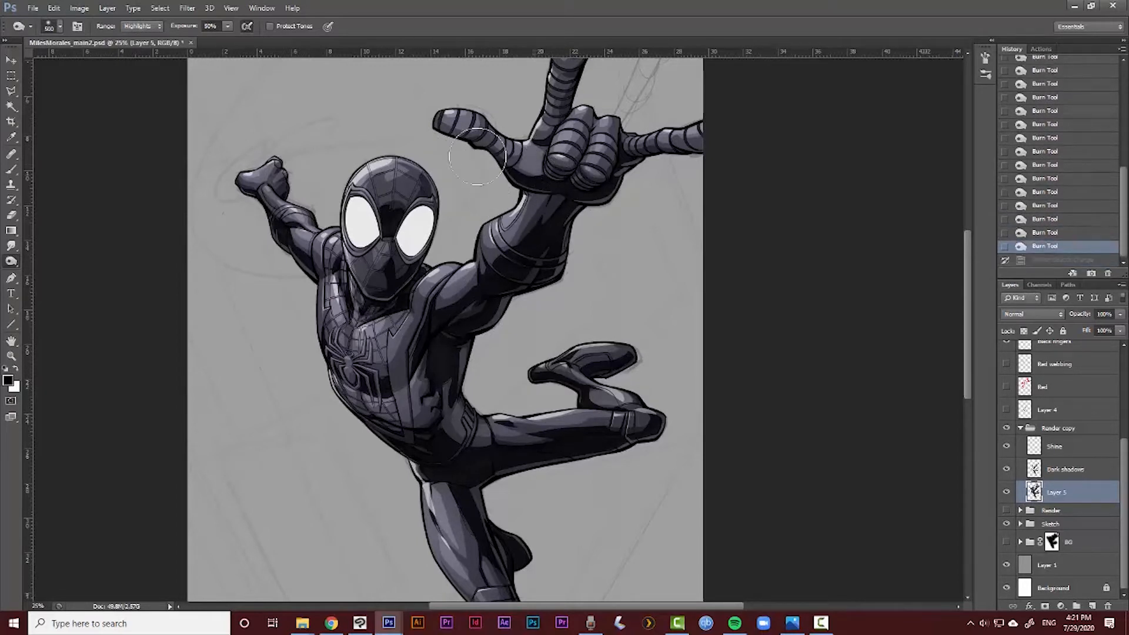
left_click(477, 157)
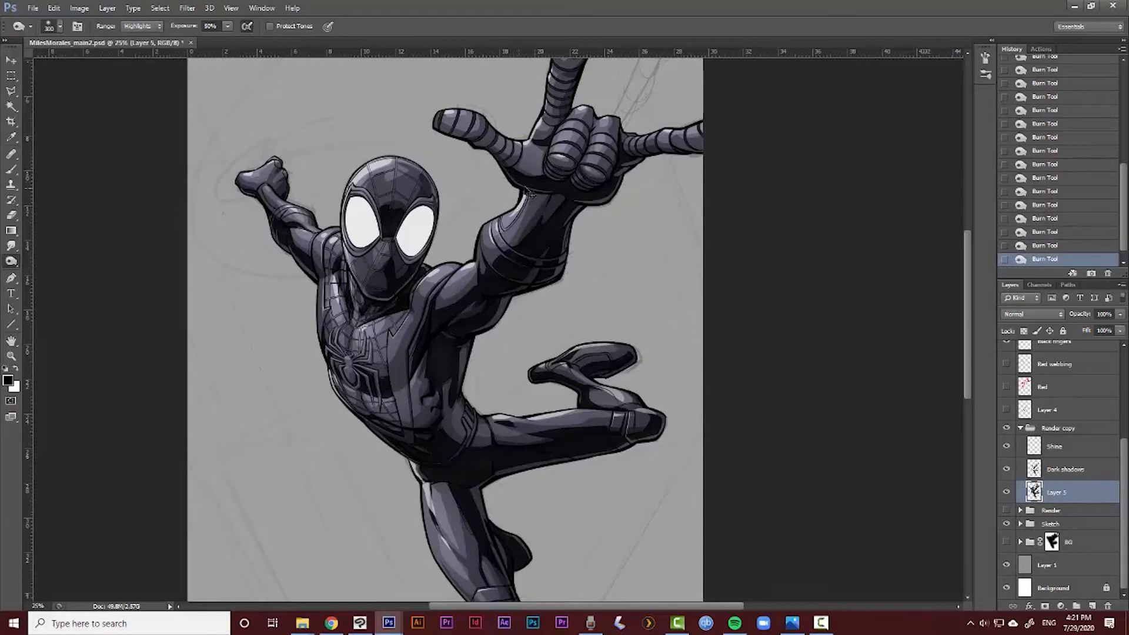
key("bracketleft")
key("bracketleft")
key("bracketright")
key("bracketright")
key("ctrl+z")
Darken the rear arm and the lower part of the mask with the Burn brush at 400, comparing with undo and redo
mouse_move(296, 241)
left_mouse_down()
mouse_move(279, 300)
mouse_move(305, 338)
left_mouse_up()
key("ctrl+z")
left_click_drag(387, 259, 376, 274)
key("ctrl+z")
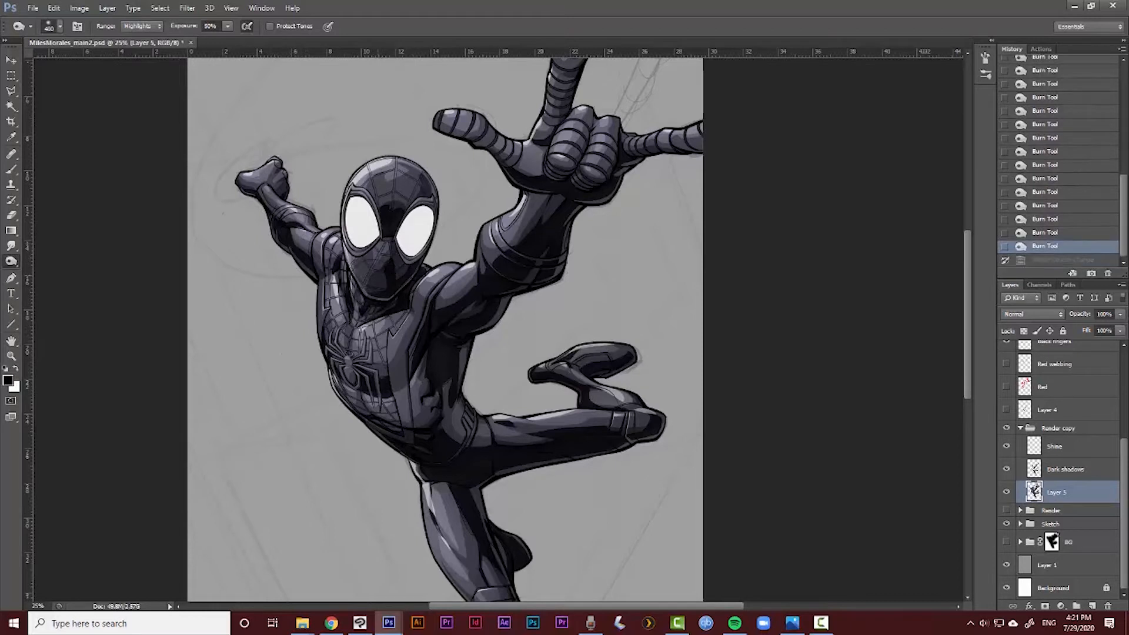
key("ctrl+z")
key("ctrl+z")
key("ctrl+z")
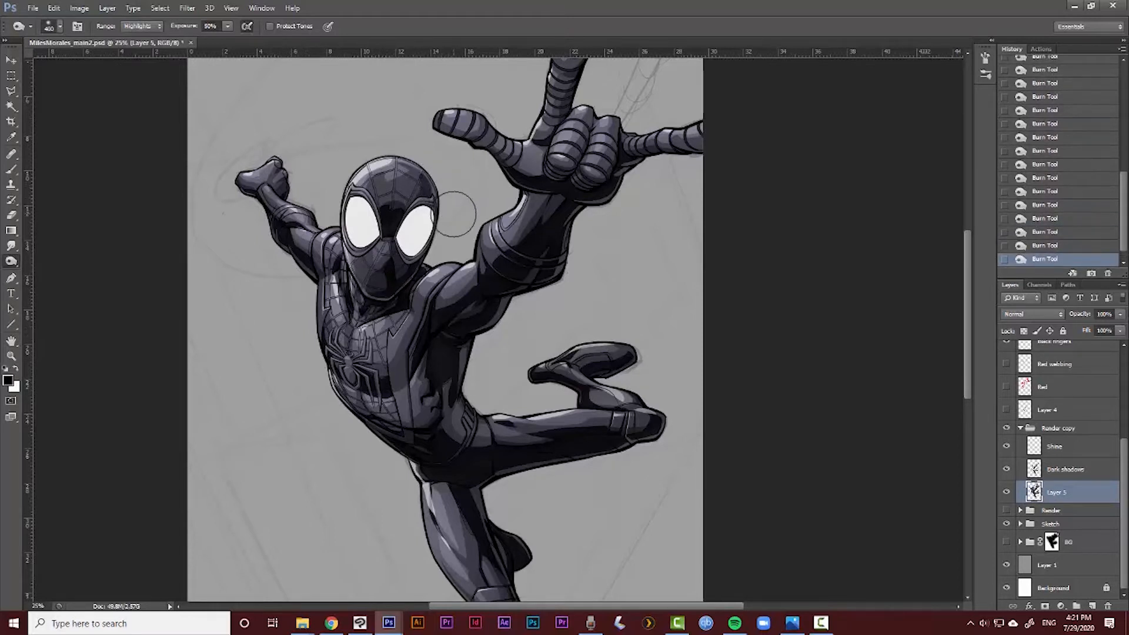
Switch to the Dodge tool and compare the figure with Layer 5 hidden and shown
left_click_drag(10, 264, 56, 261)
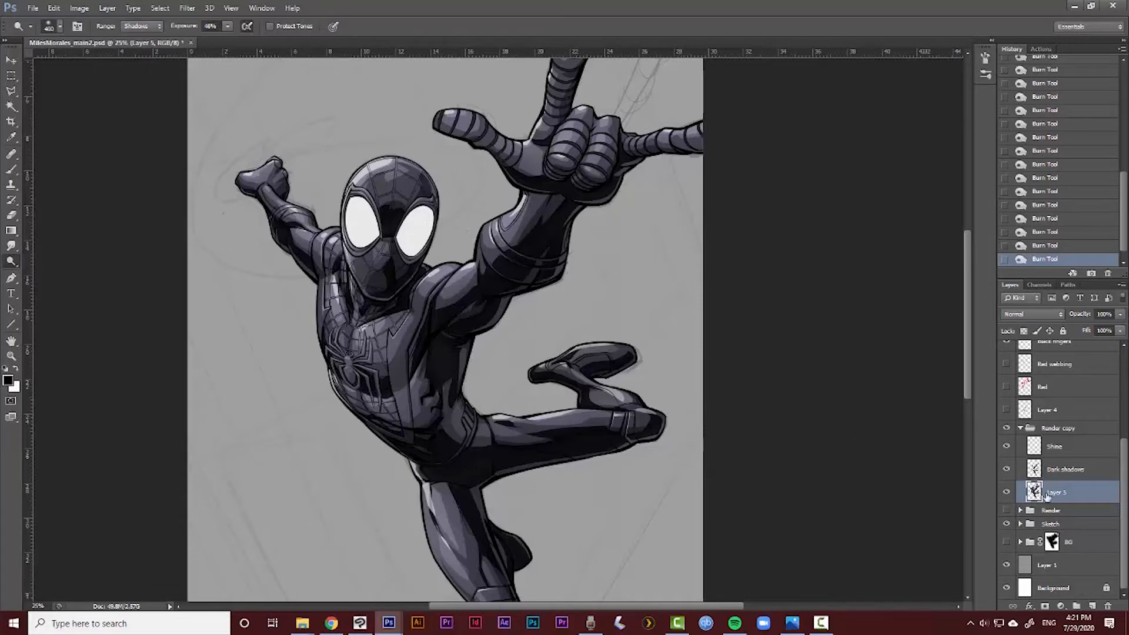
left_click(1007, 494)
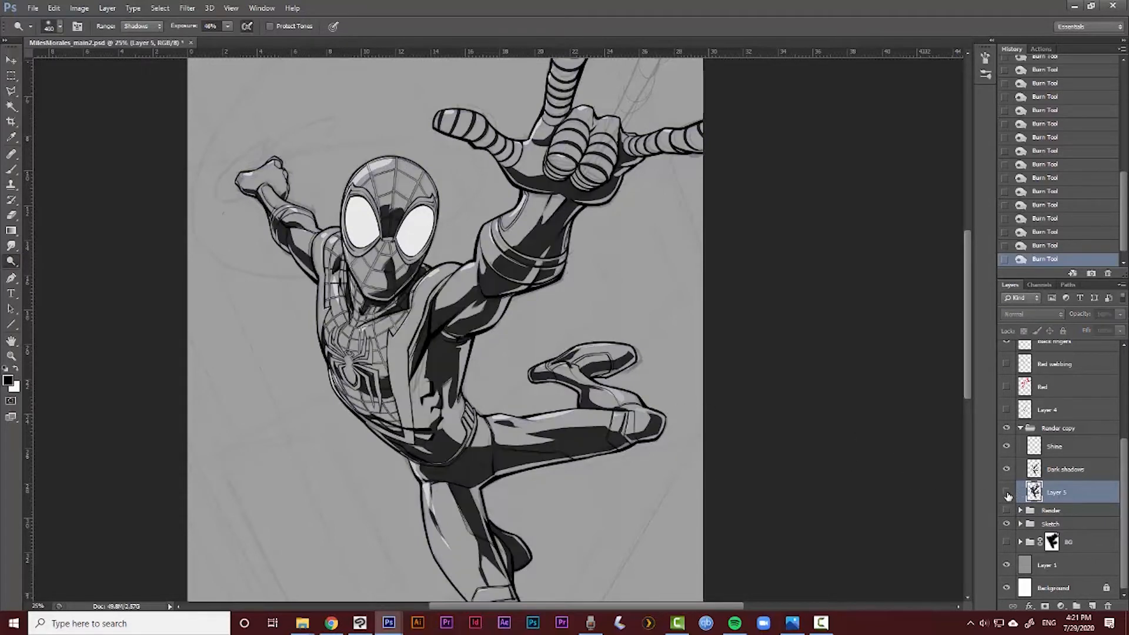
left_click(1007, 495)
Load the Red layer's contents as a selection and copy that area of Layer 5 to a new layer
left_click_drag(1123, 482, 1112, 450)
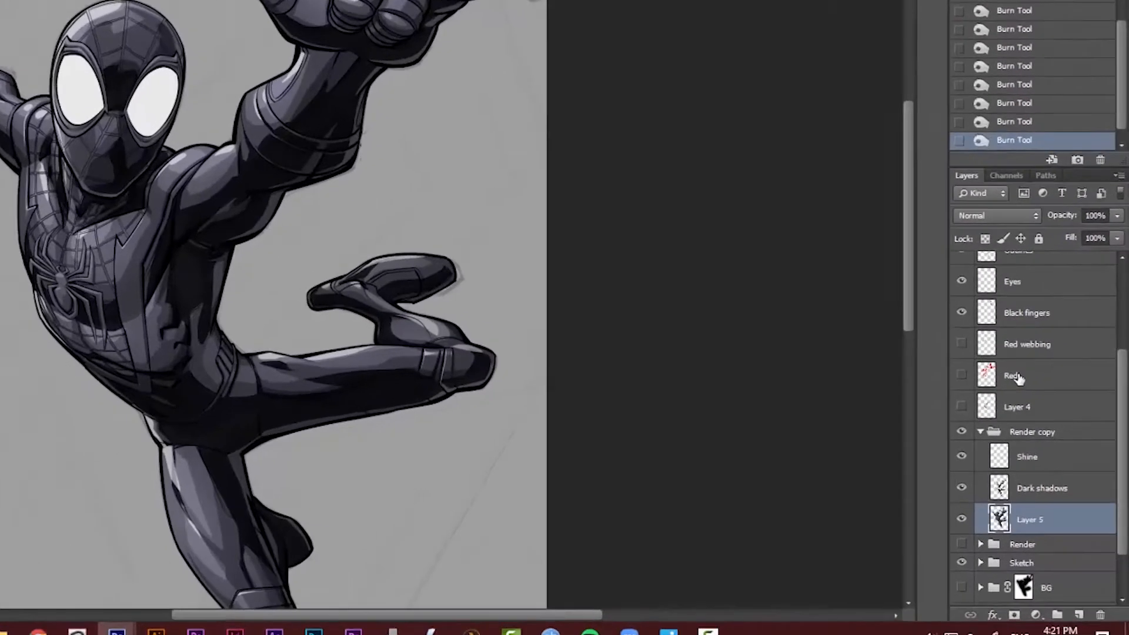
left_click(1041, 434)
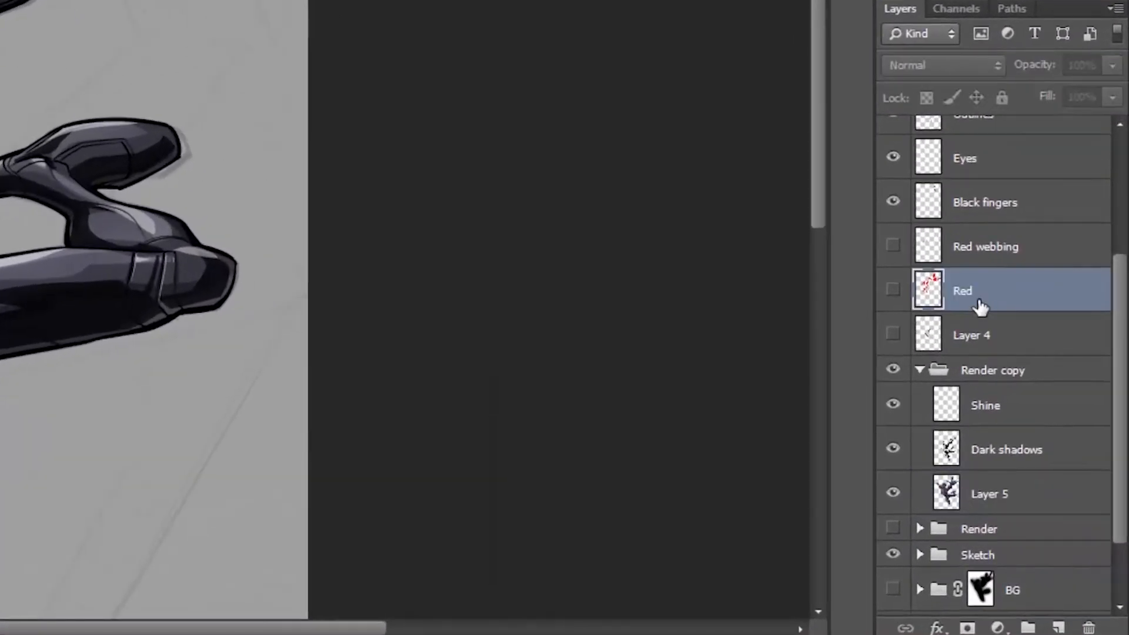
left_click(929, 290, "ctrl")
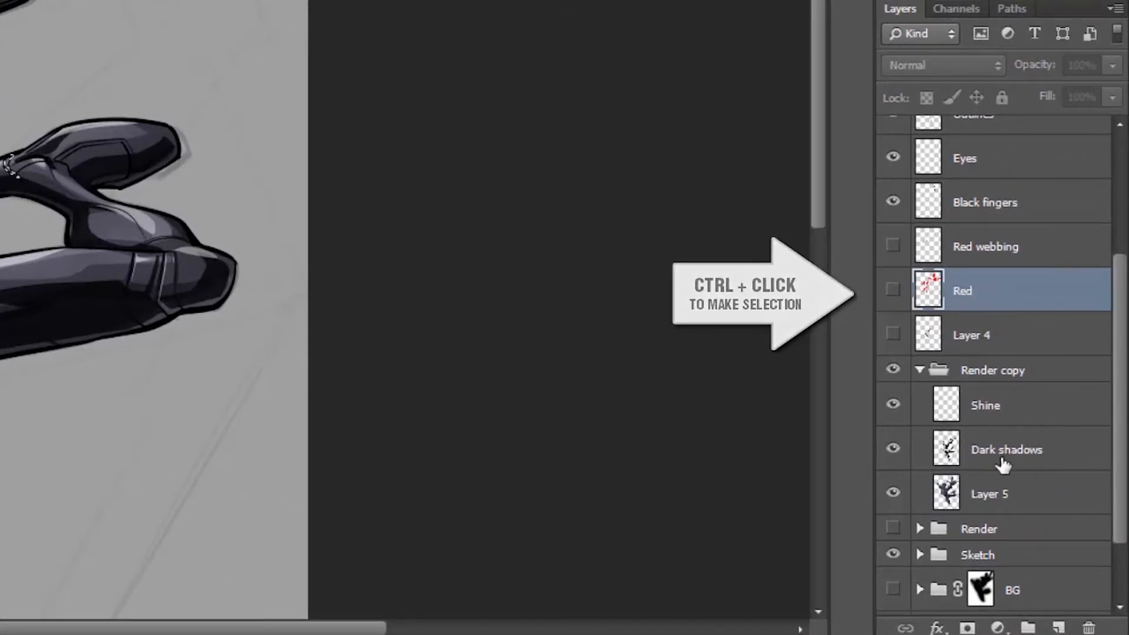
left_click(990, 494)
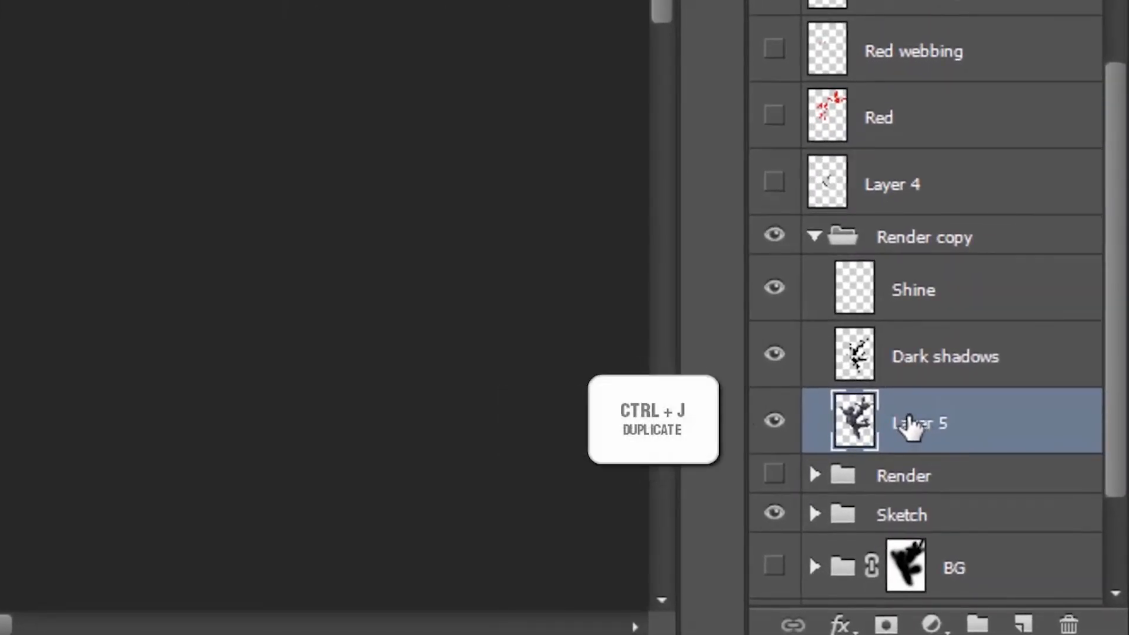
key("ctrl+j")
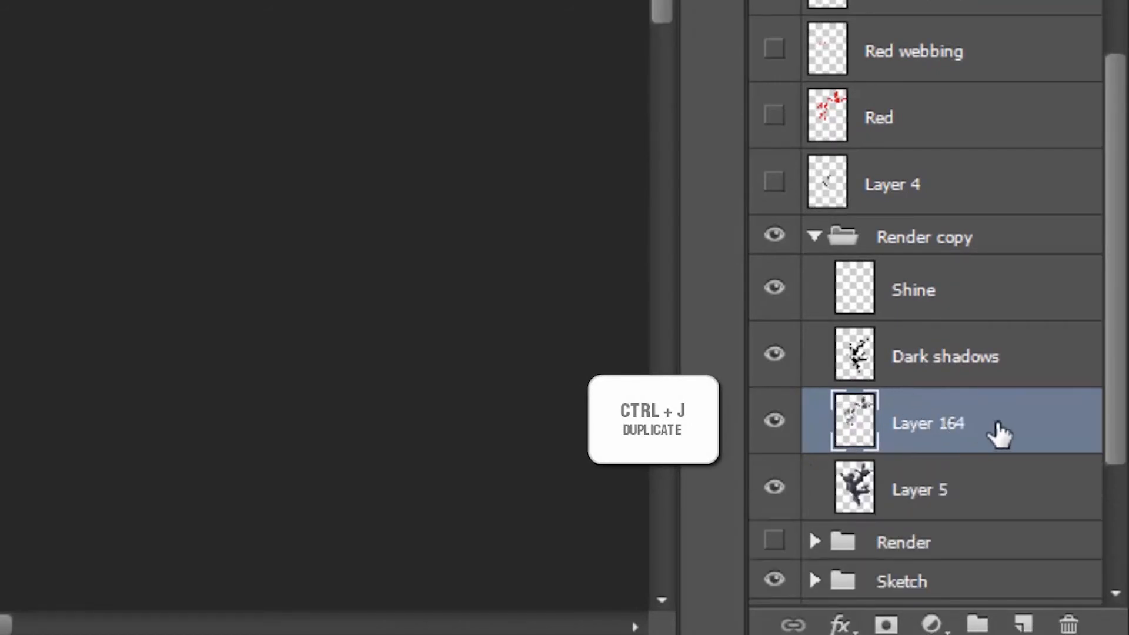
Place the copied layer directly beneath Red, and show the Red layer with its blend mode set to Color
left_click_drag(997, 434, 941, 150)
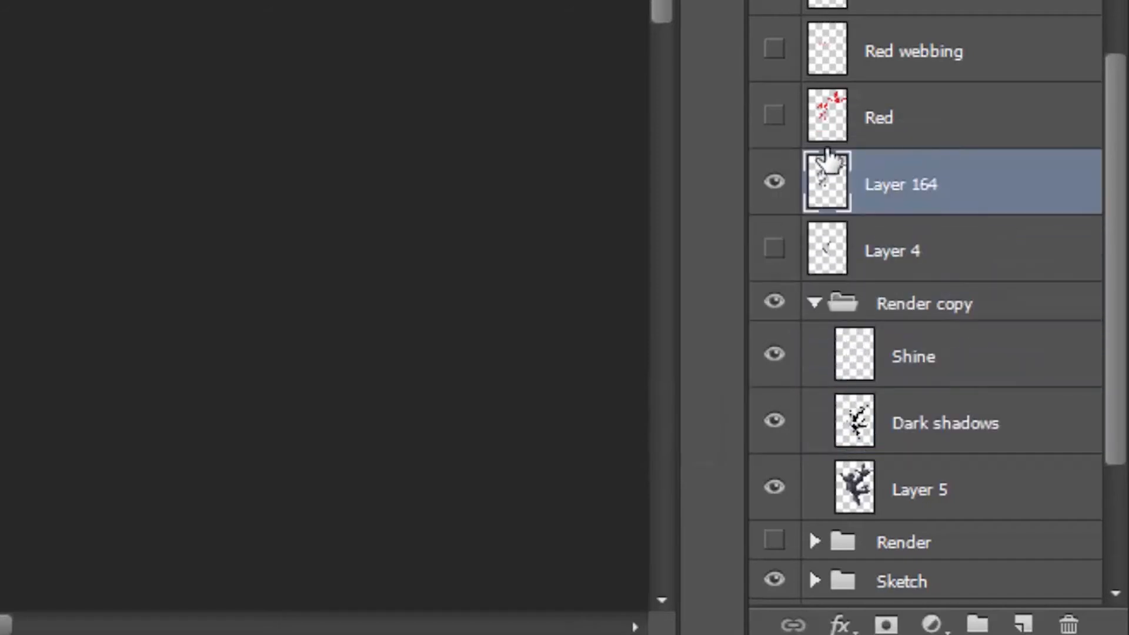
left_click(775, 115)
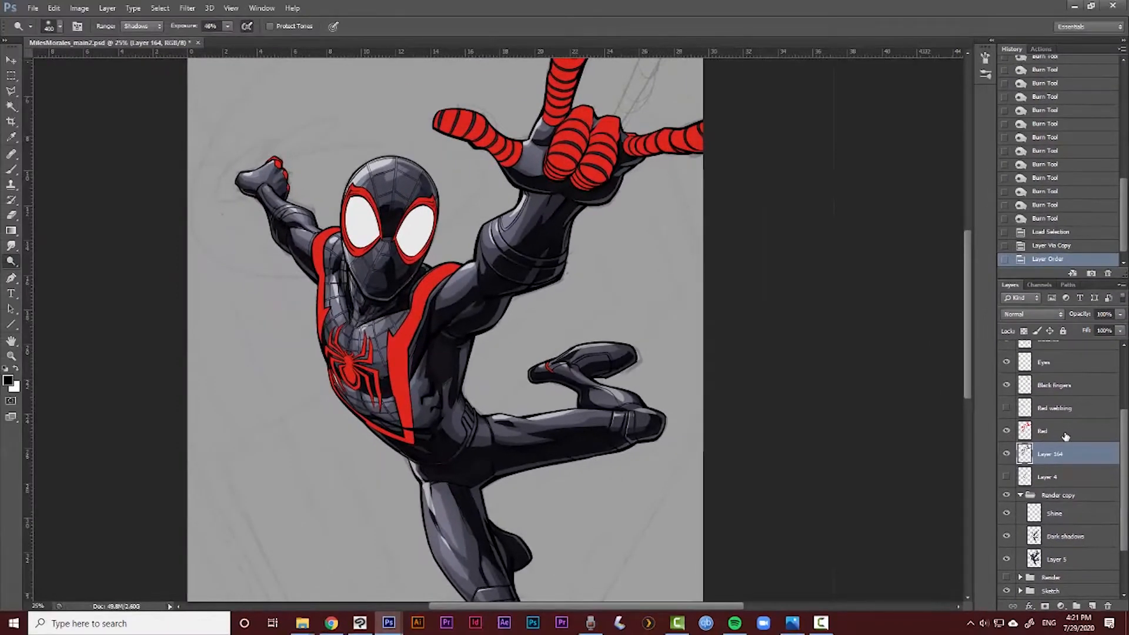
left_click(1065, 434)
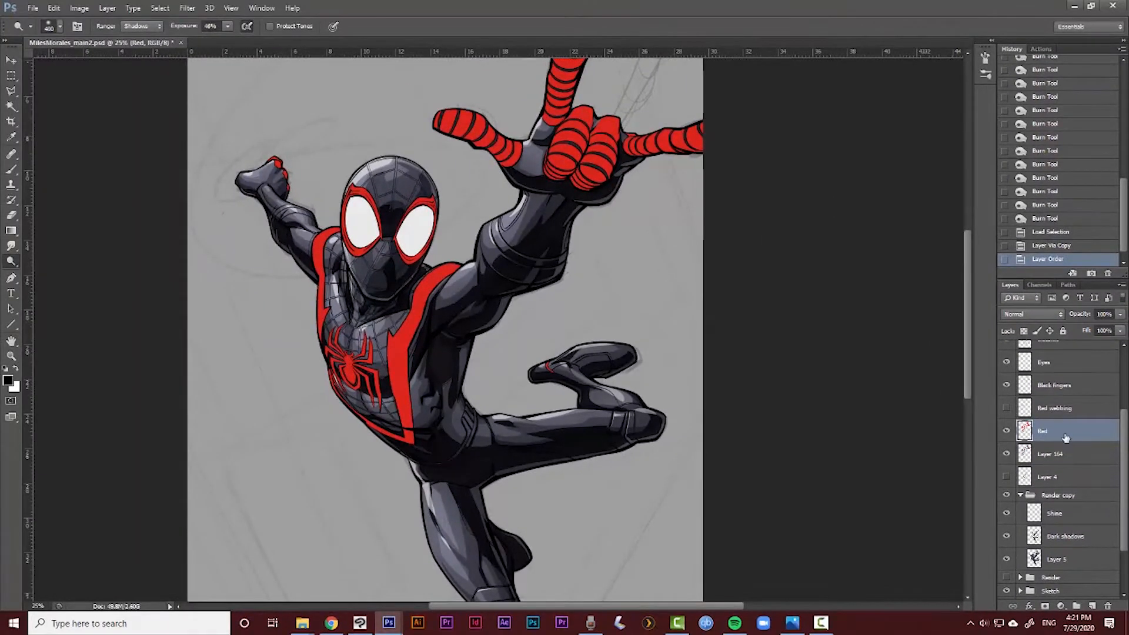
left_click(1020, 313)
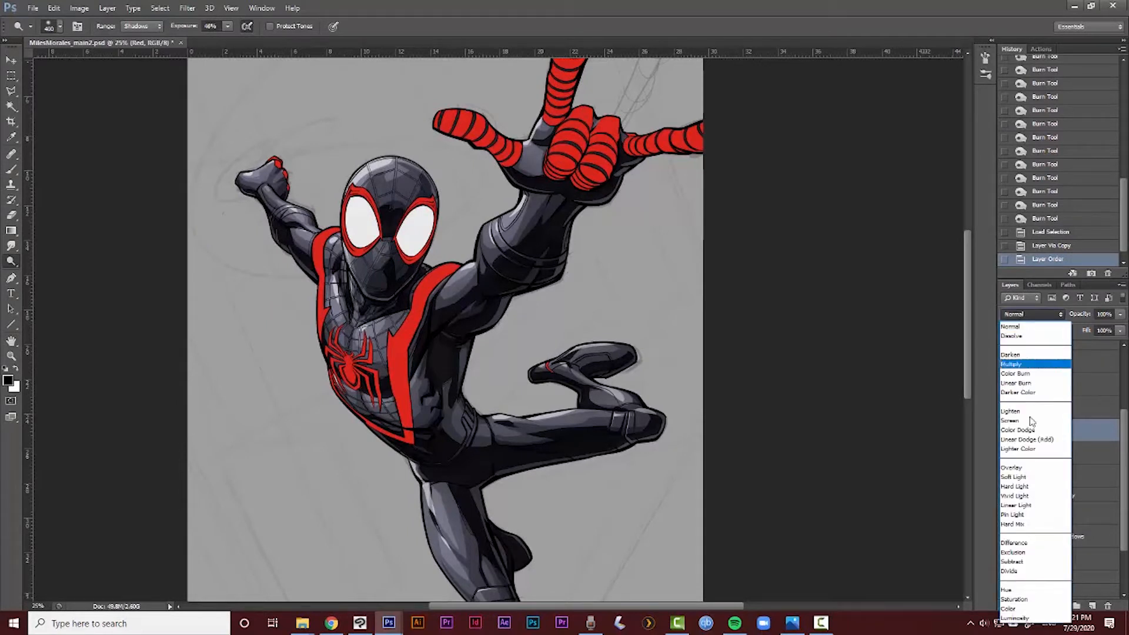
left_click(1007, 609)
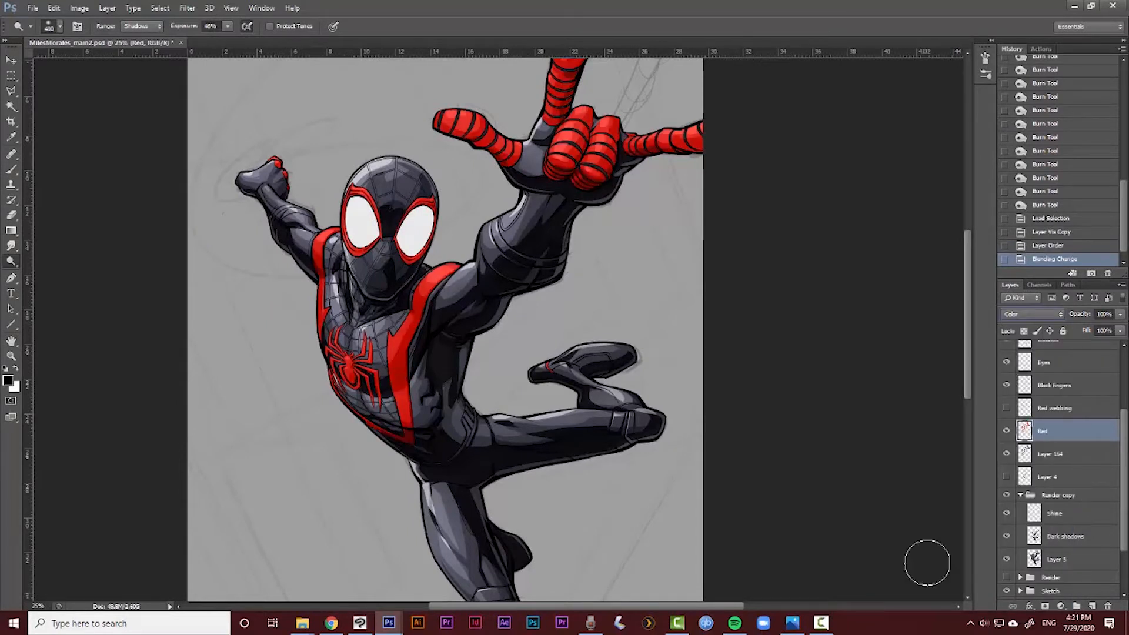
Examine the shading of the red areas on the outstretched fingers up close and across the whole figure
key("v")
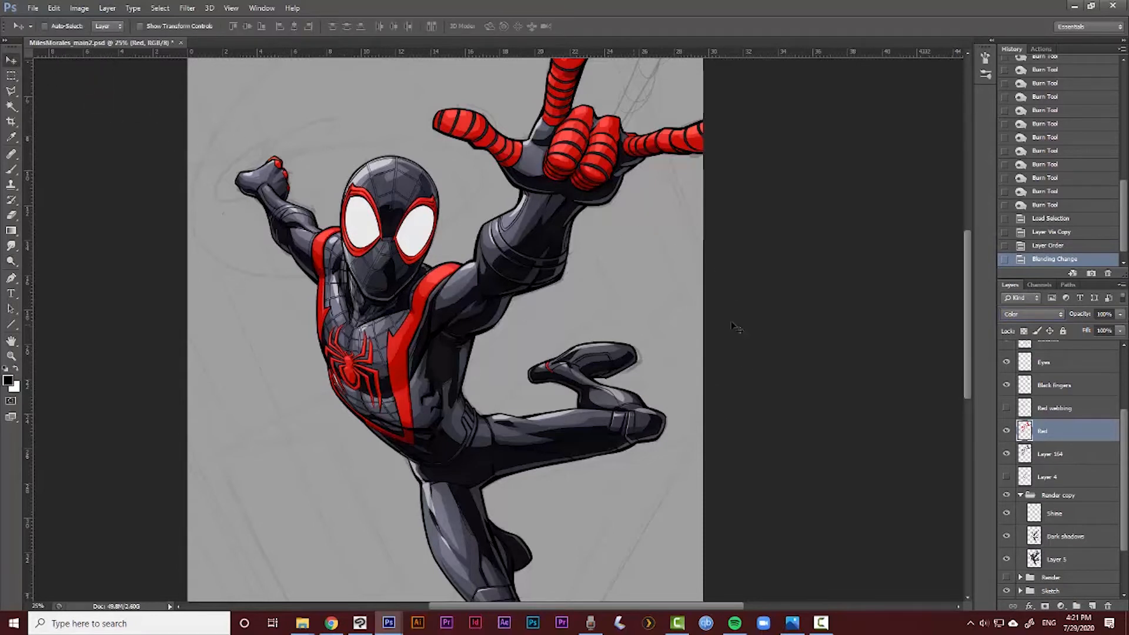
left_click(1045, 458)
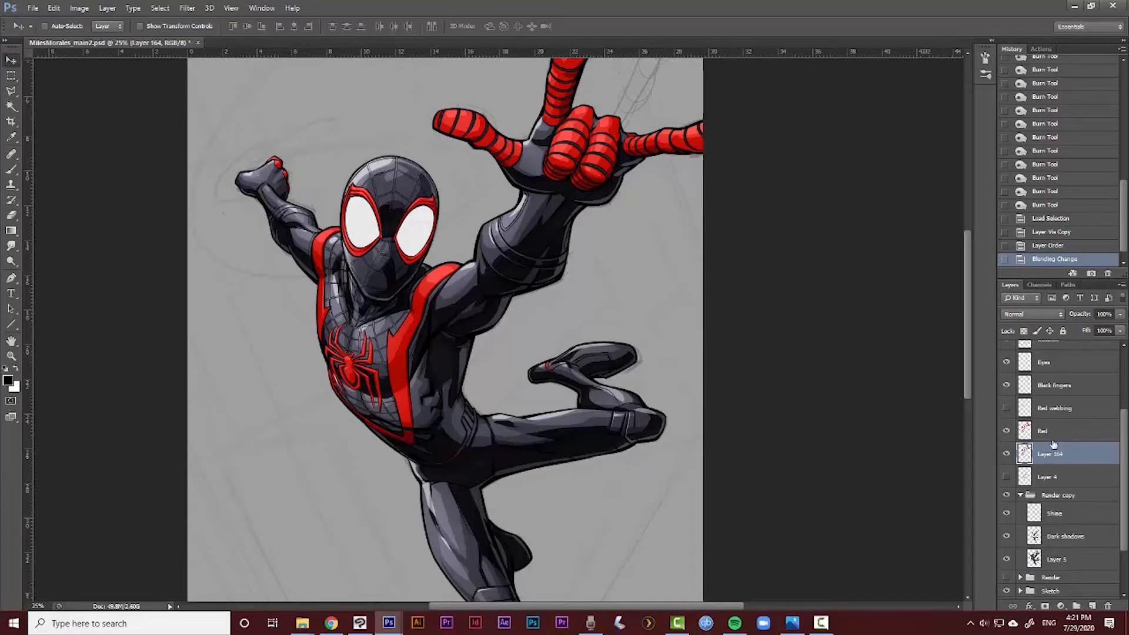
left_click(1062, 436)
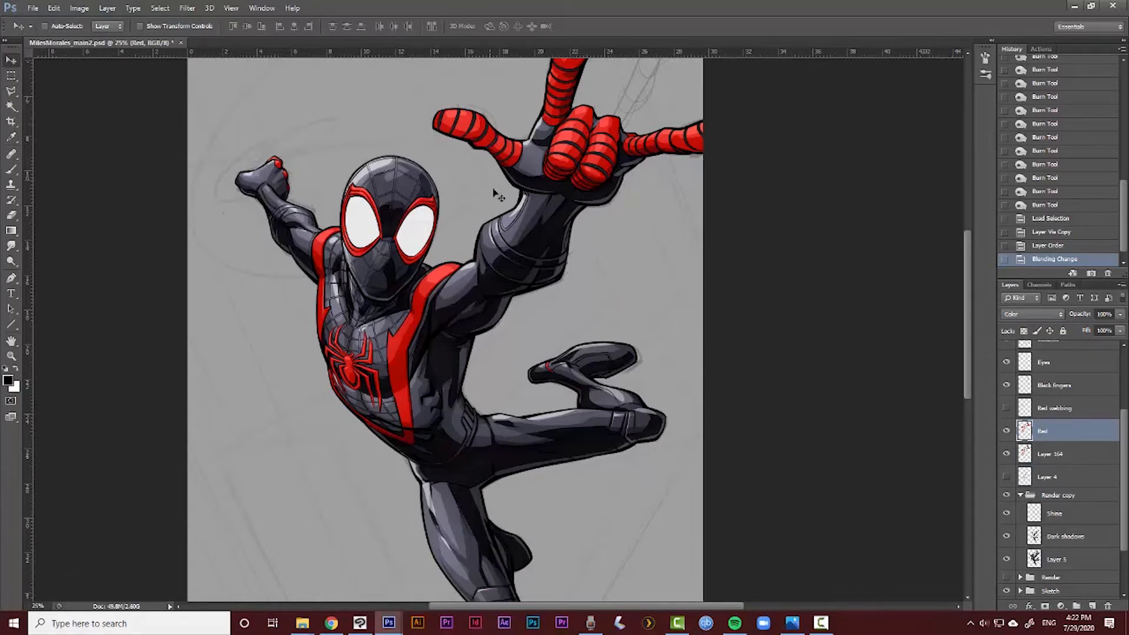
left_click(563, 158, "ctrl")
left_click(563, 160, "ctrl")
left_click(561, 165, "ctrl")
left_click_drag(562, 114, 547, 371)
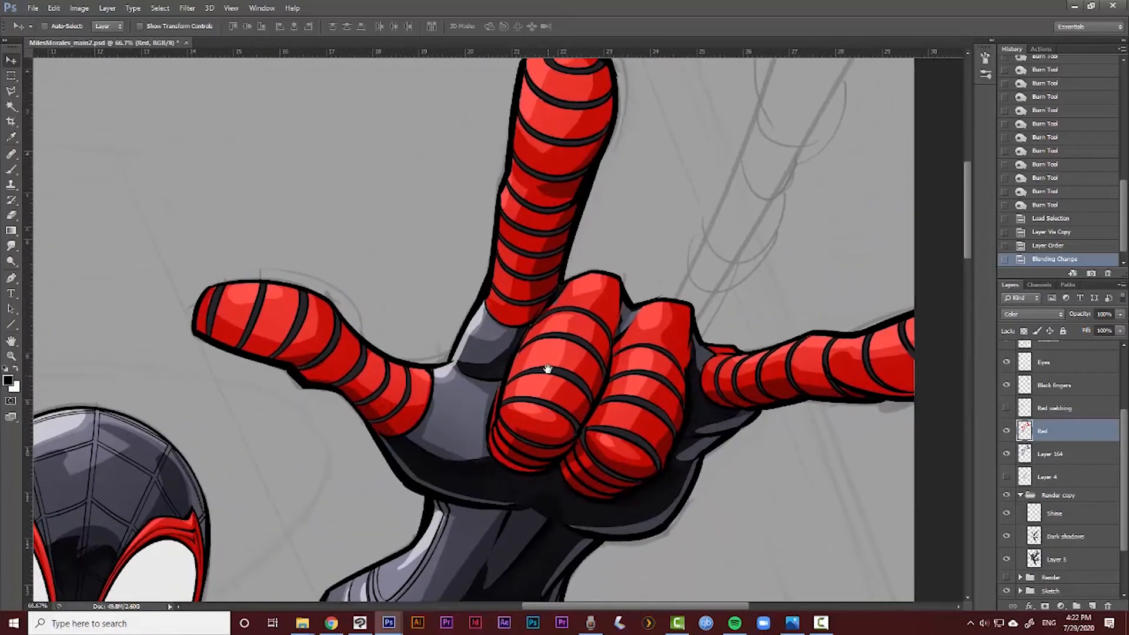
left_click_drag(560, 299, 544, 376)
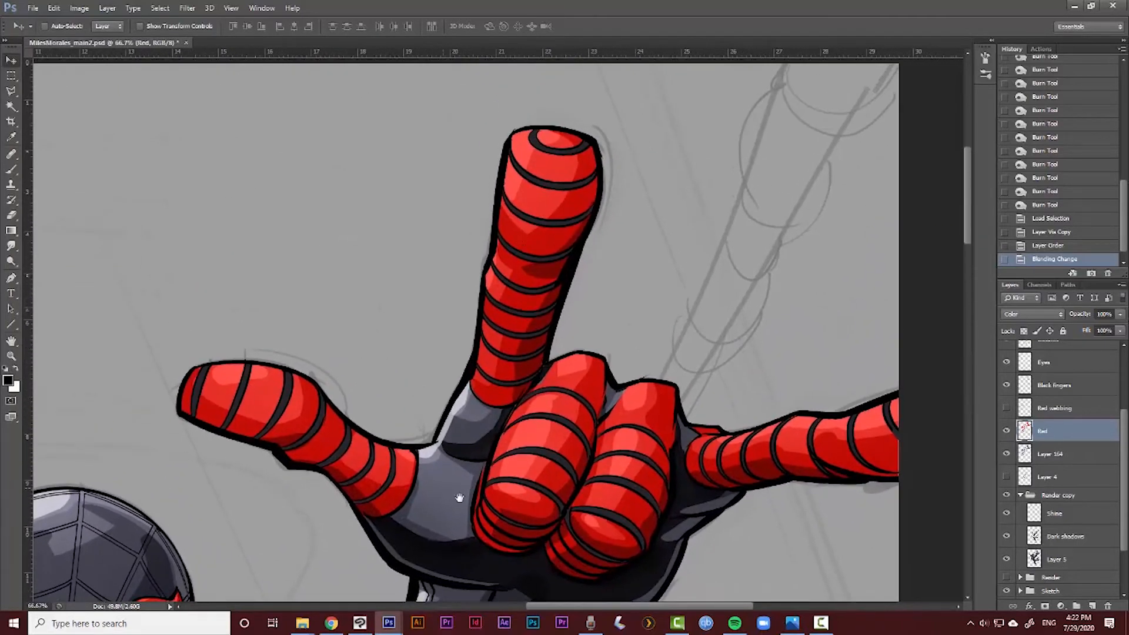
left_click_drag(634, 491, 649, 287)
left_click(647, 317, "alt")
left_click(648, 318, "alt")
left_click(647, 317, "alt")
left_click_drag(478, 452, 472, 348)
left_click_drag(510, 308, 504, 348)
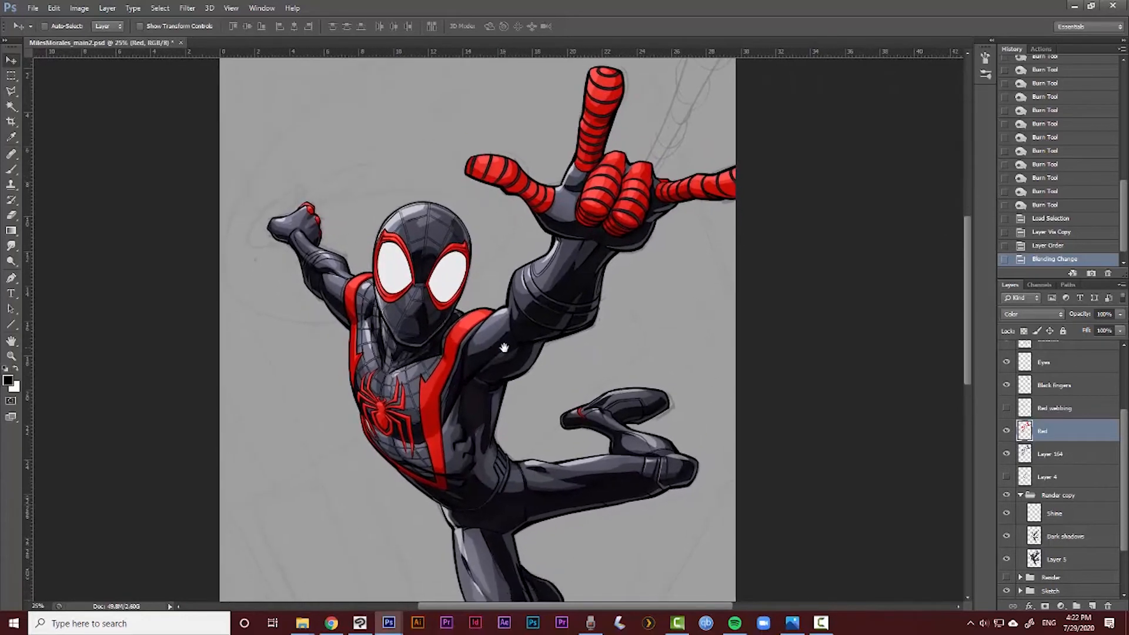
Apply Levels to Layer 164 with output black 16, midtones 0.93 and input white 249
left_click(1049, 464)
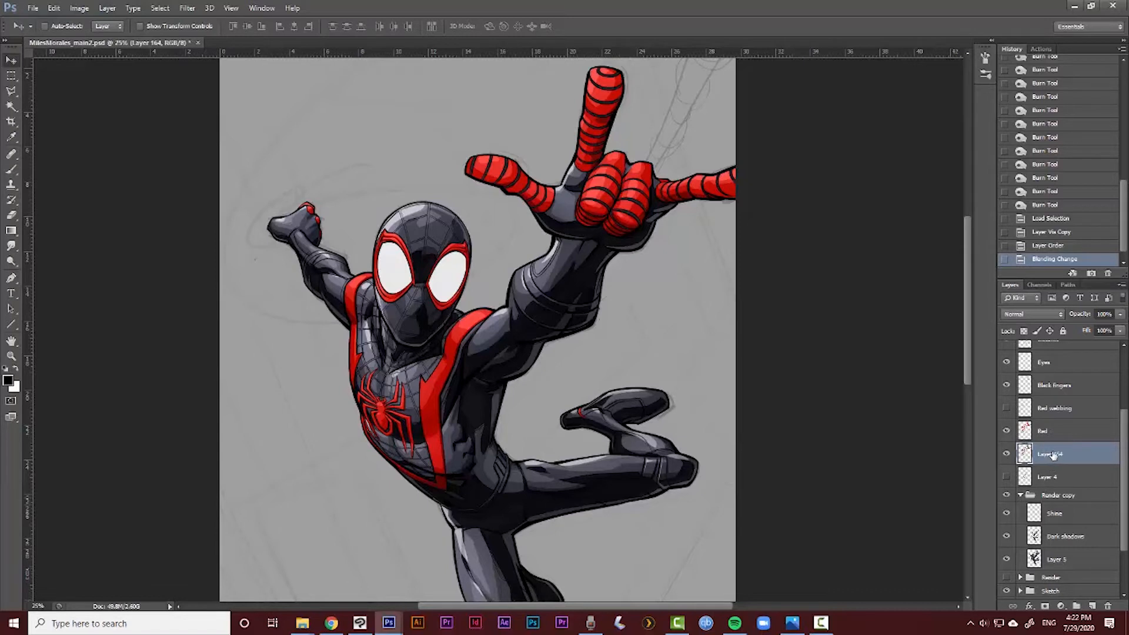
key("ctrl+l")
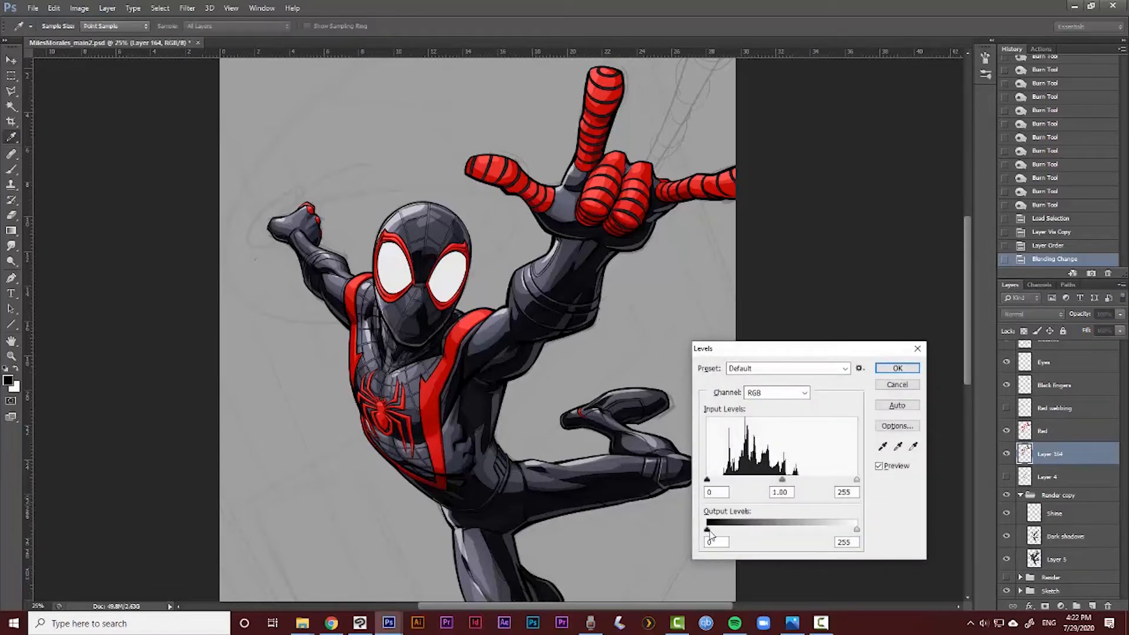
left_click_drag(725, 534, 717, 537)
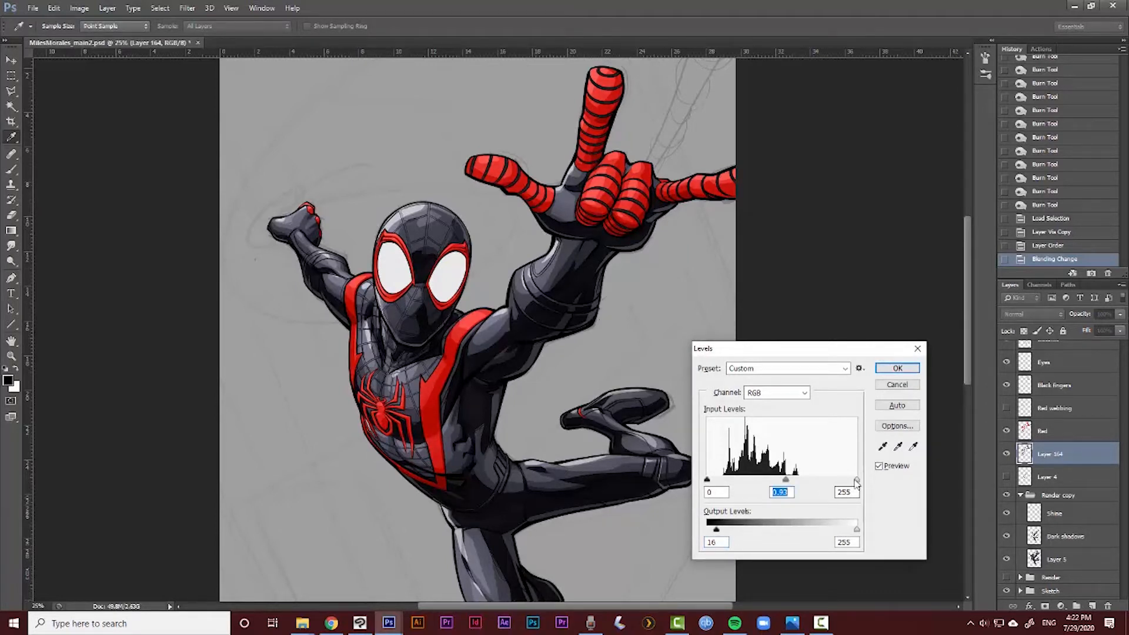
left_click_drag(856, 480, 846, 480)
left_click(898, 373)
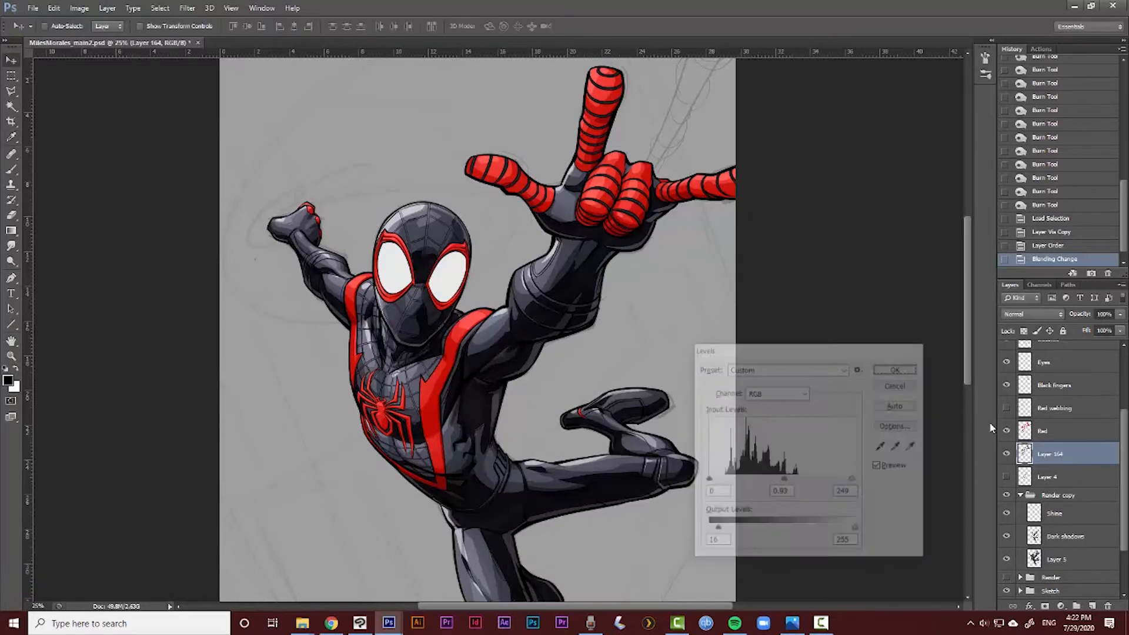
Merge Red with Layer 164 and compare the figure with the merged layer hidden and shown
left_click(1040, 434, "shift")
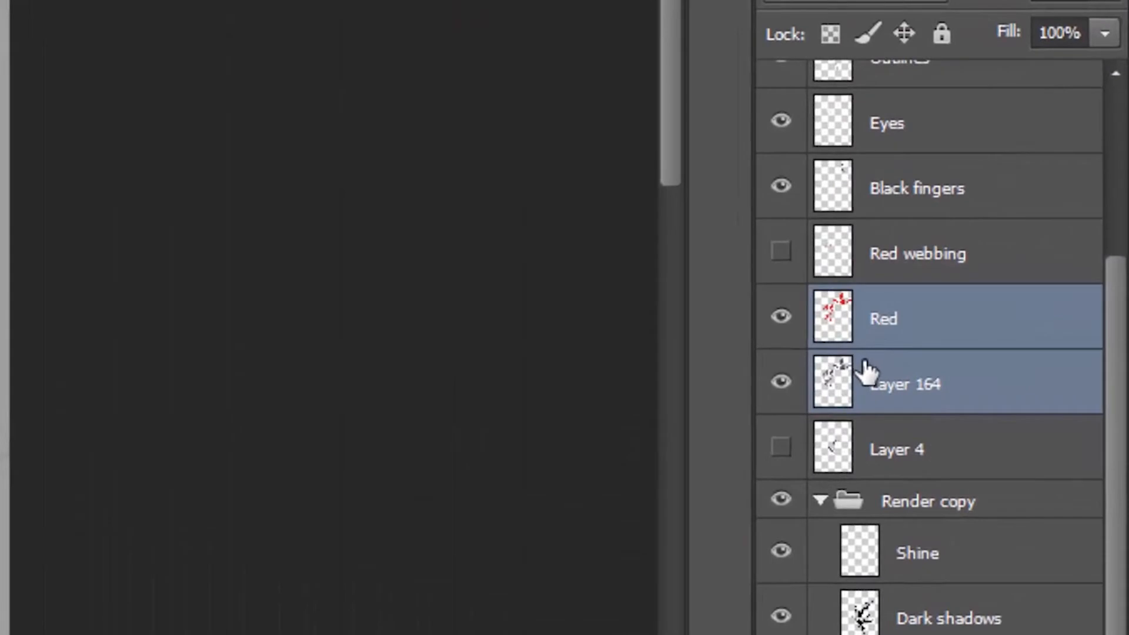
key("ctrl+e")
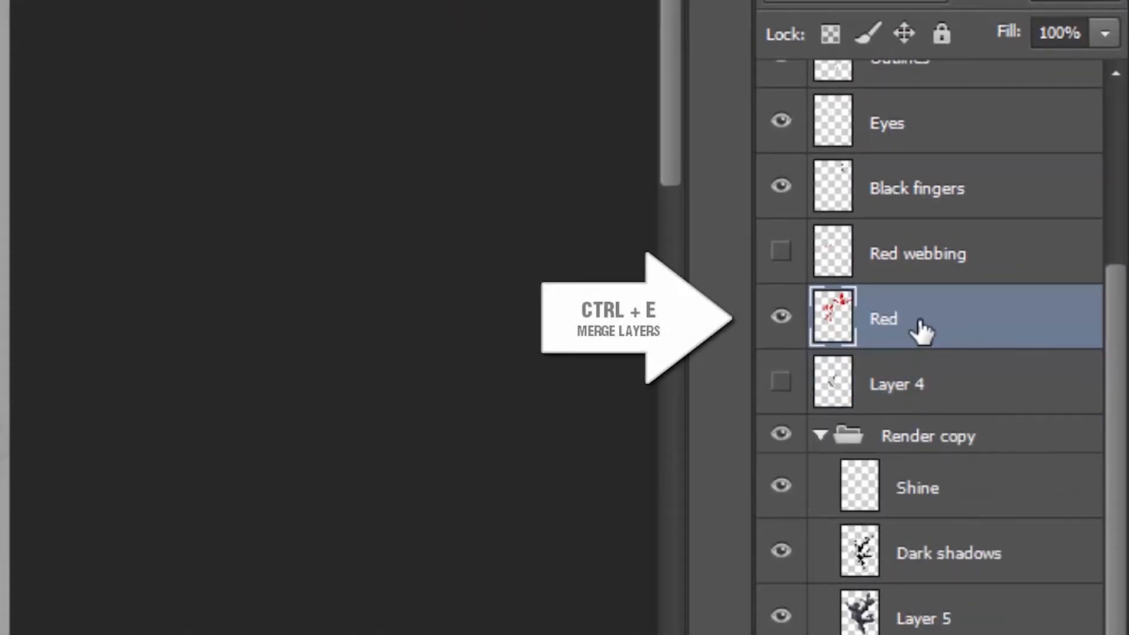
left_click(784, 323)
left_click(781, 328)
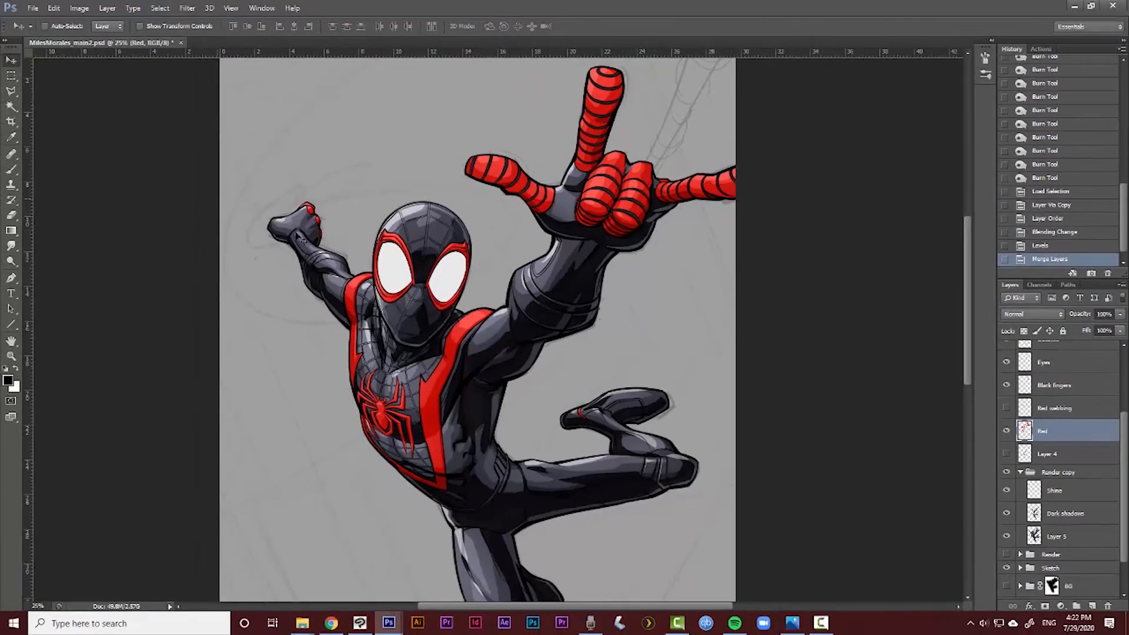
scroll(471, 350, "down", 2)
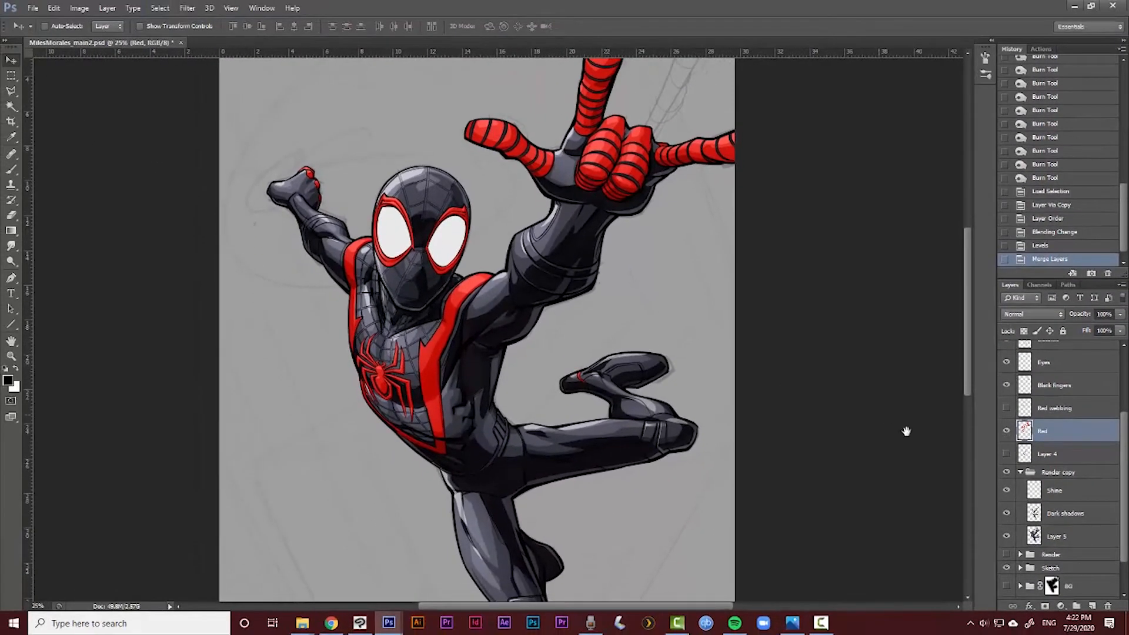
scroll(690, 389, "down", 3)
left_click_drag(689, 390, 685, 382)
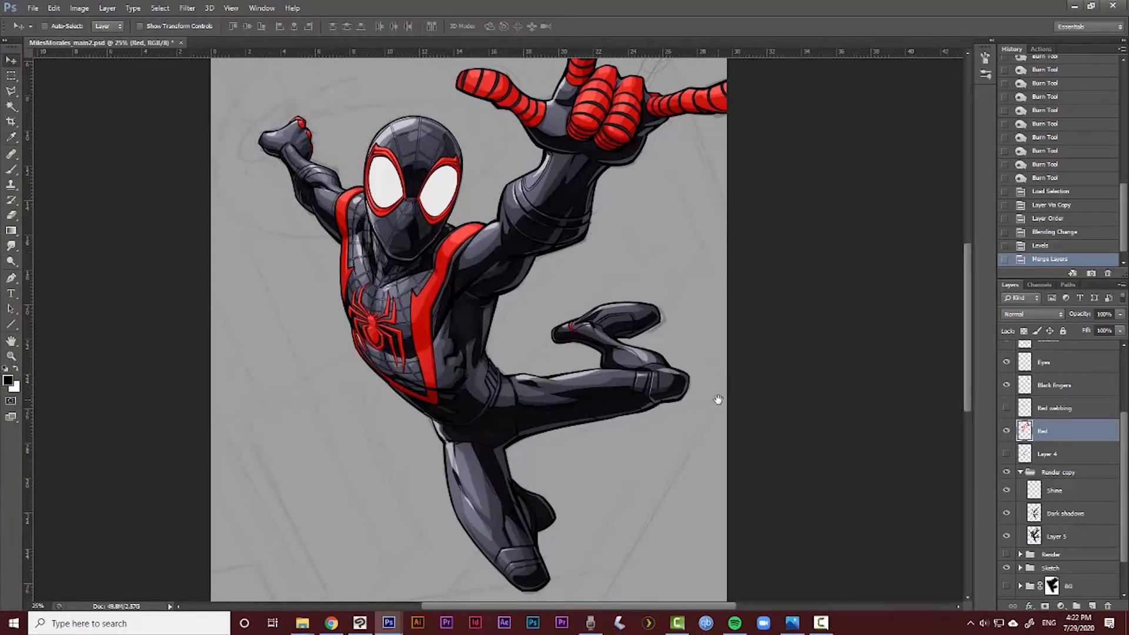
Raise the Dark shadows layer's opacity to 100% and compare the figure before and after the change
left_click(1067, 536)
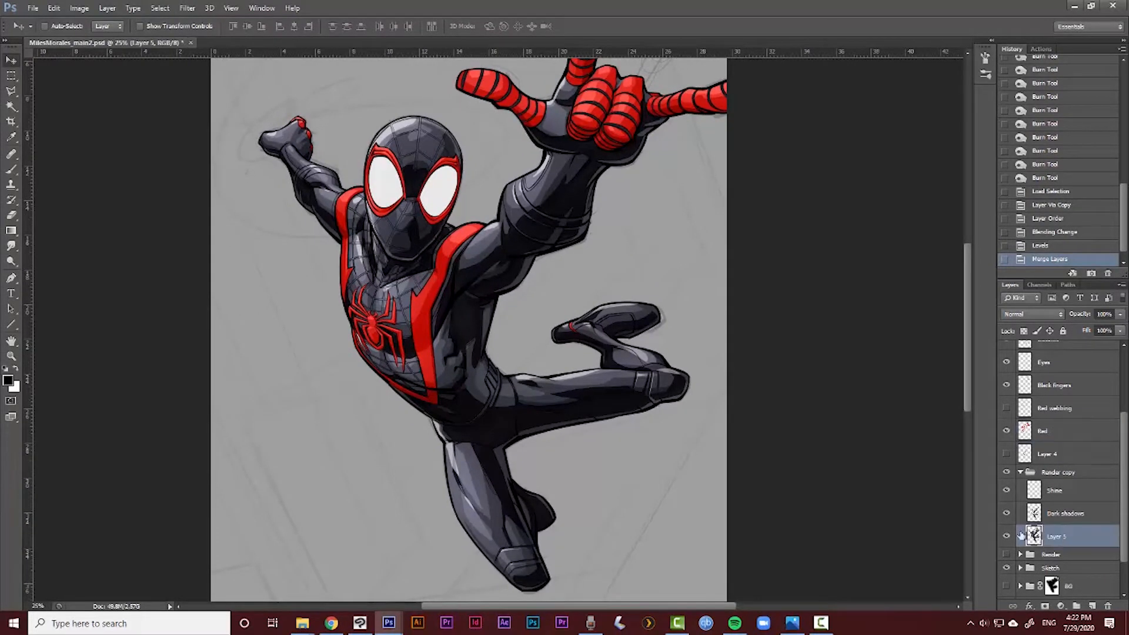
left_click(1042, 516)
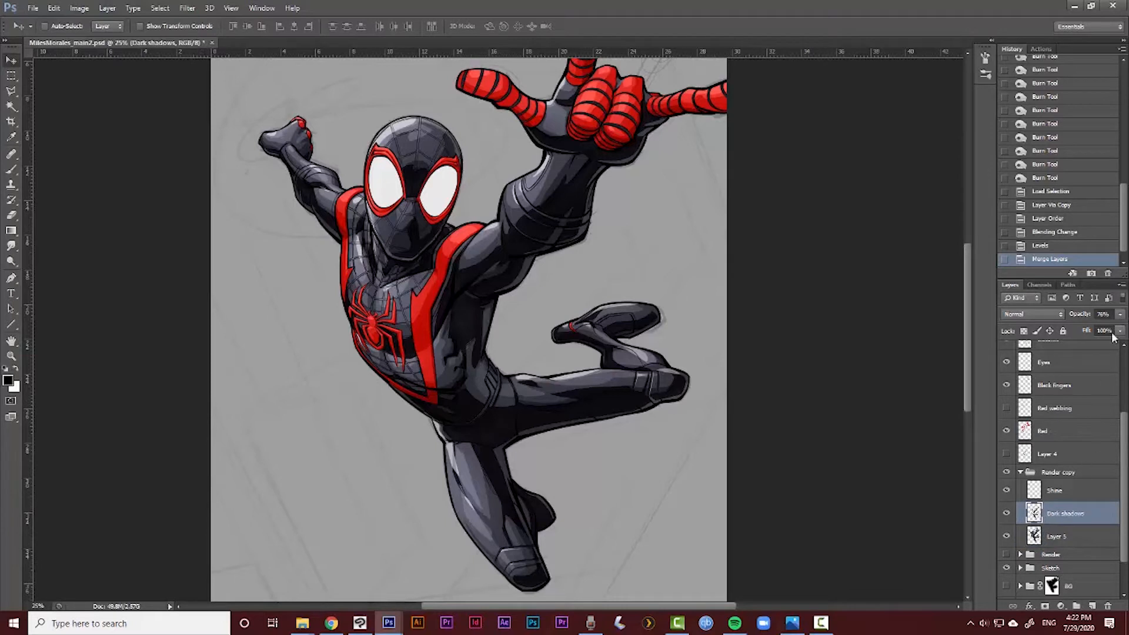
left_click(1121, 315)
left_click_drag(1112, 332, 1124, 332)
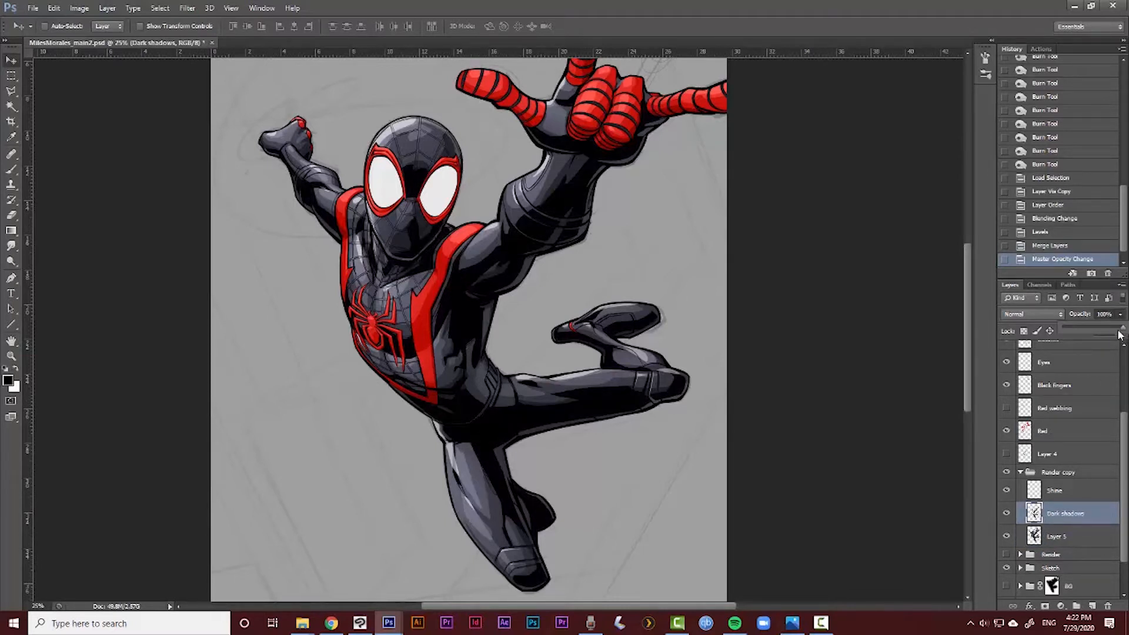
left_click(1051, 246)
left_click(1045, 262)
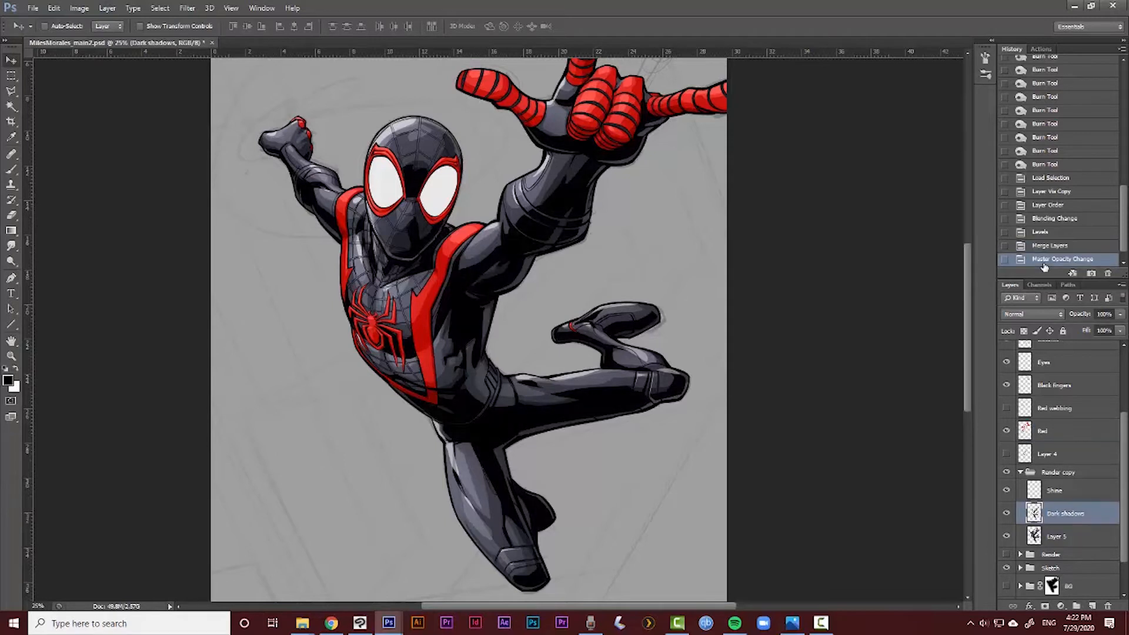
Duplicate Layer 5 within the Render copy group and compare the figure with the original layer hidden and shown
left_click(11, 261)
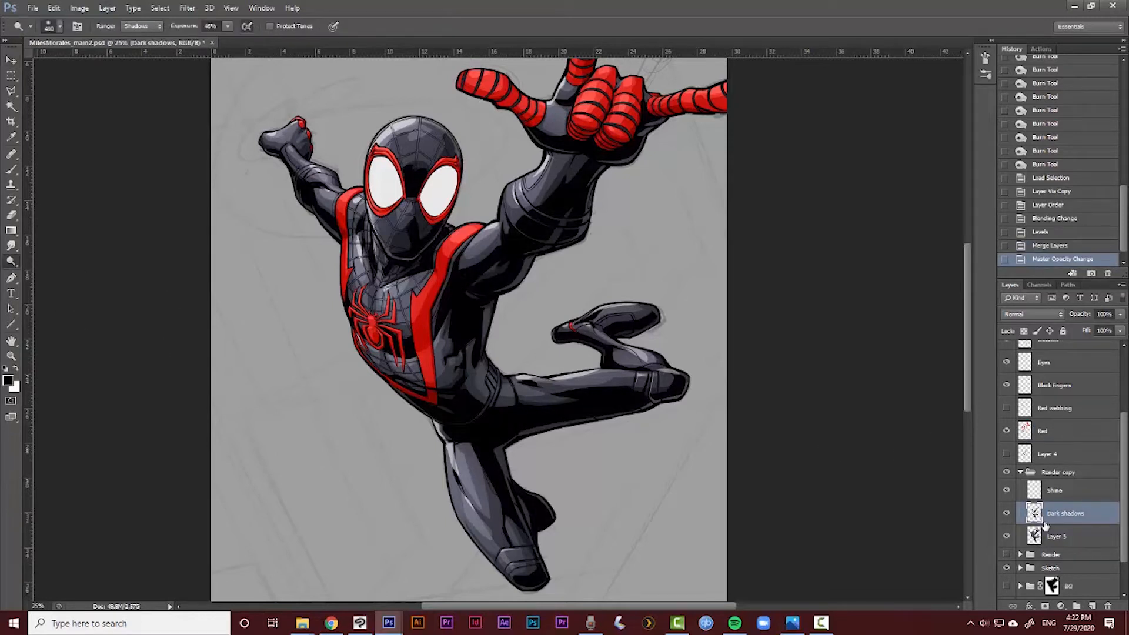
left_click(1067, 544)
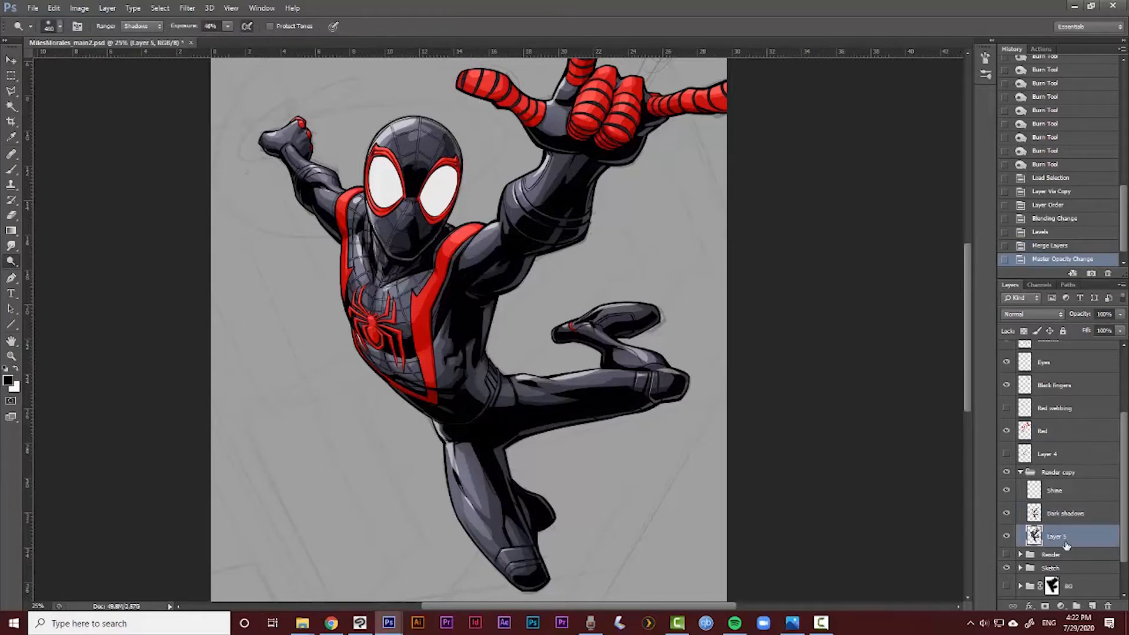
key("ctrl+j")
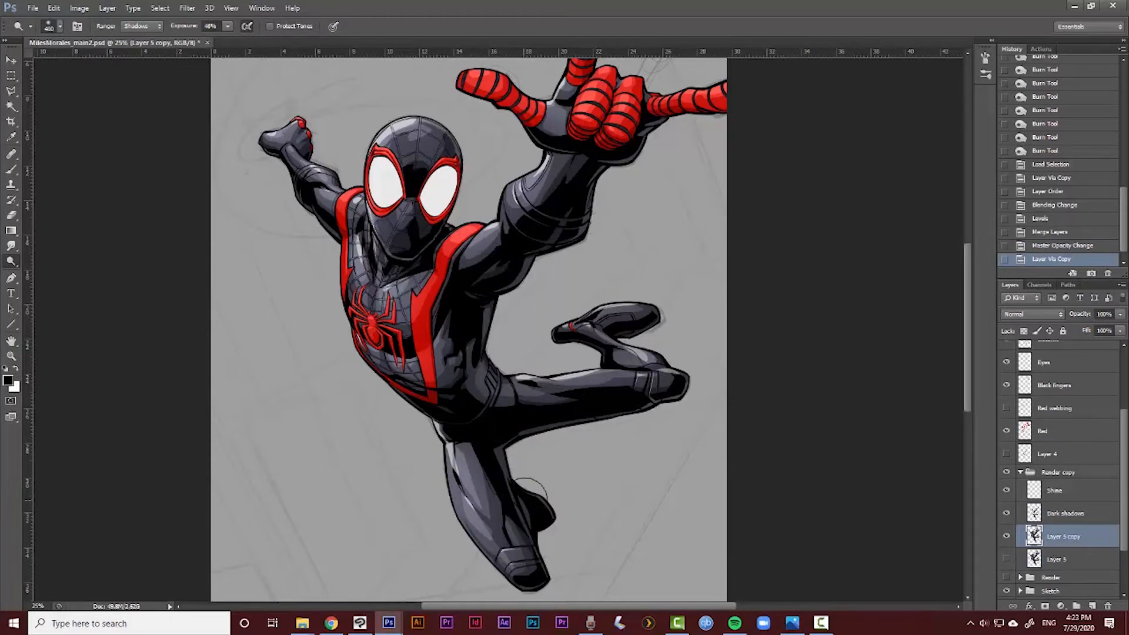
key("v")
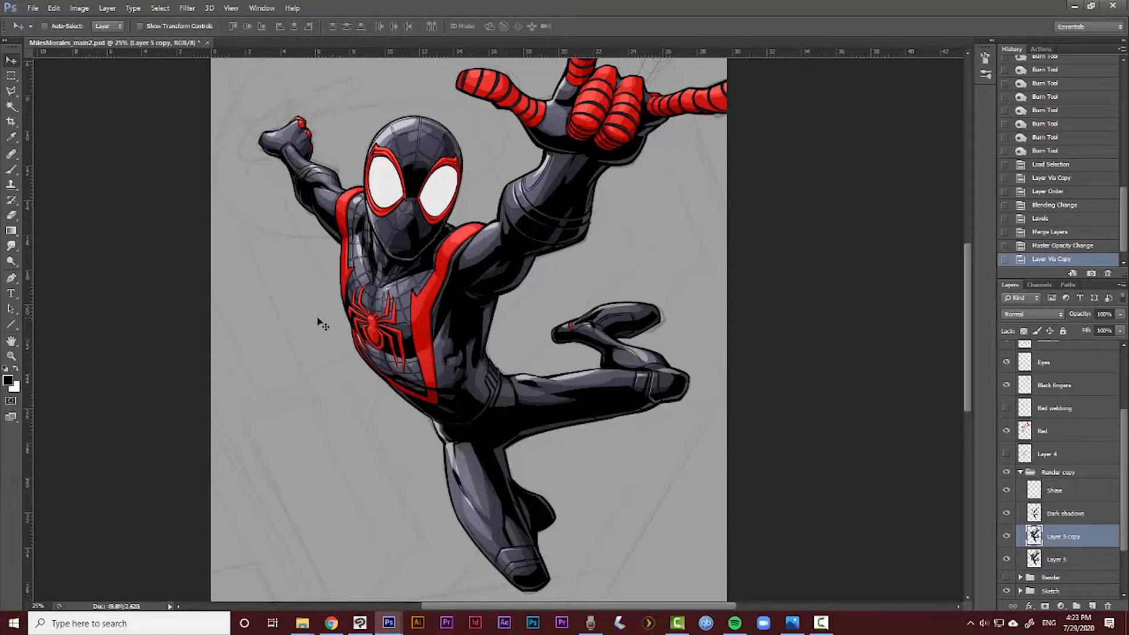
Darken Layer 5 copy with Levels, lowering output white to 212 and raising input black slightly
key("ctrl+l")
mouse_move(857, 531)
left_mouse_down()
mouse_move(831, 531)
mouse_move(857, 530)
left_mouse_up()
left_click_drag(782, 480, 799, 480)
key("ctrl+z")
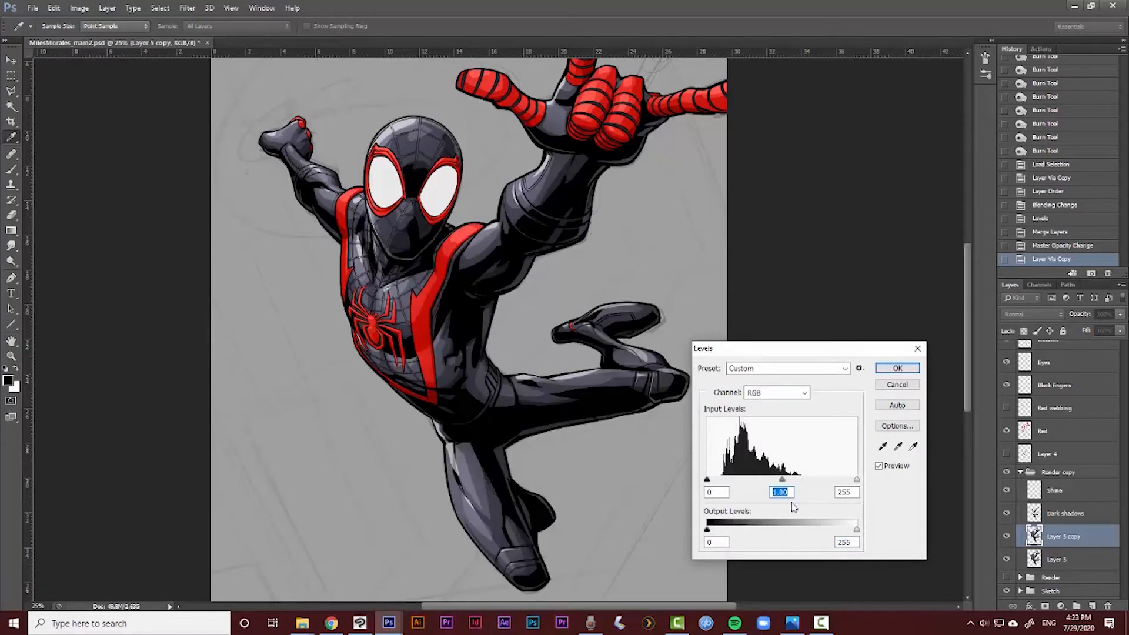
left_click_drag(857, 531, 829, 533)
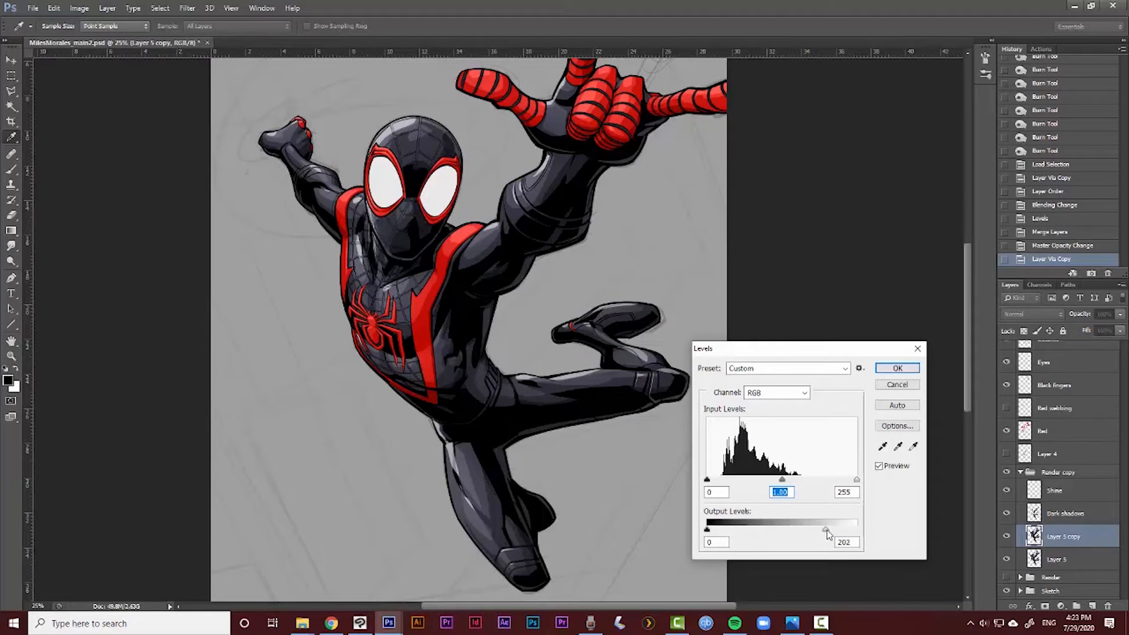
left_click_drag(827, 530, 832, 530)
left_click(709, 480)
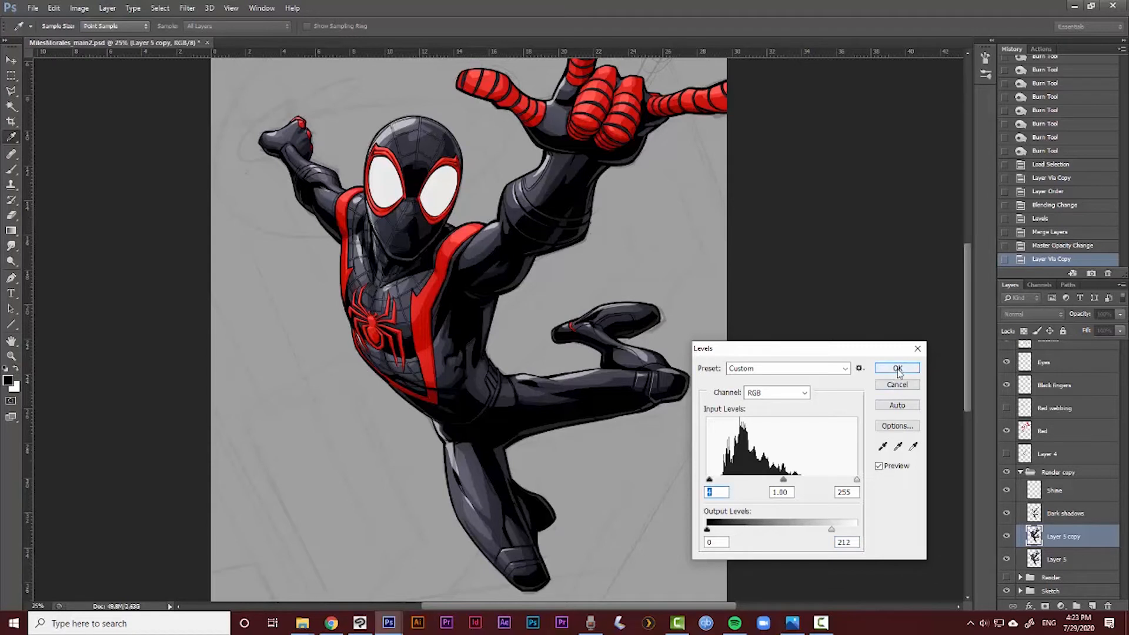
left_click(898, 369)
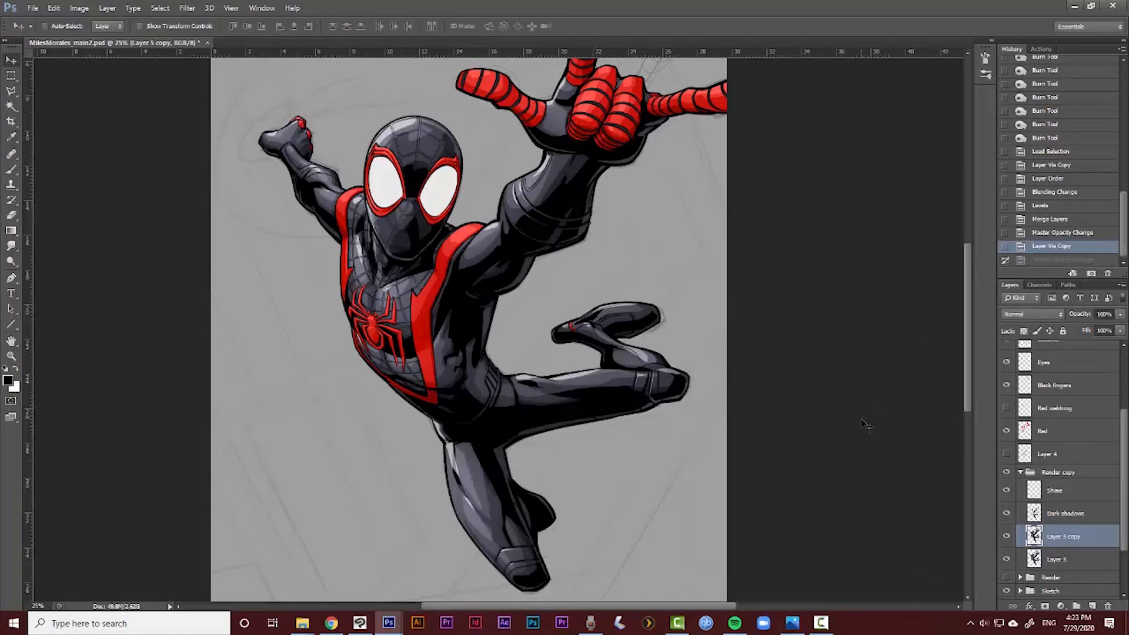
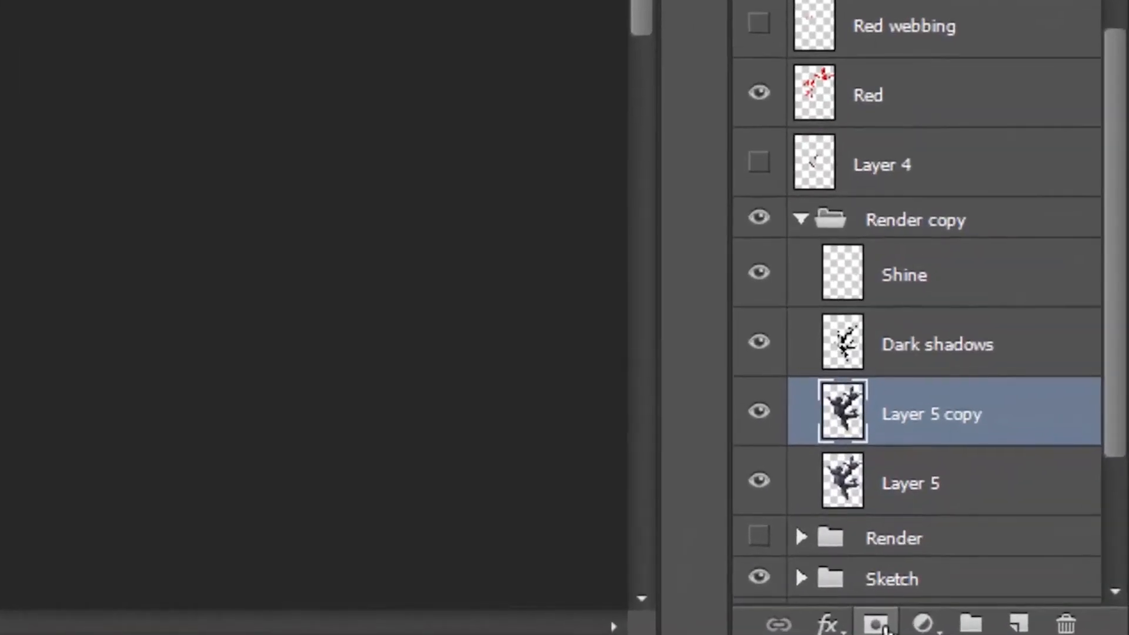
Add a layer mask to Layer 5 copy and choose a soft round brush at size 300
left_click(1046, 607)
left_click(1035, 536)
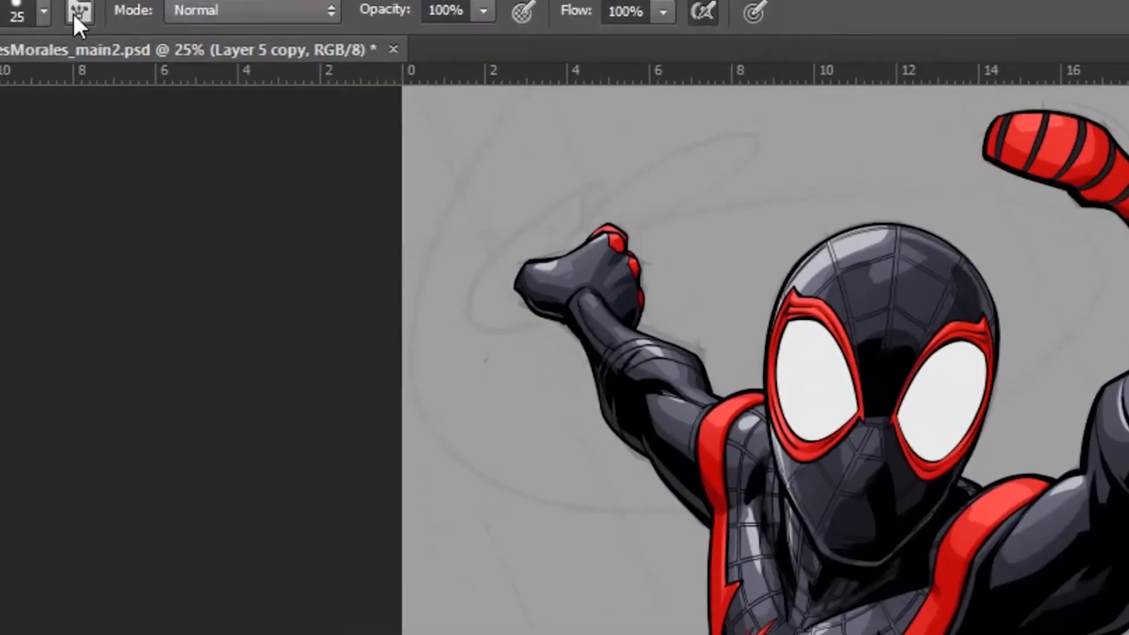
left_click(44, 11)
left_click(227, 334)
left_click(1078, 40)
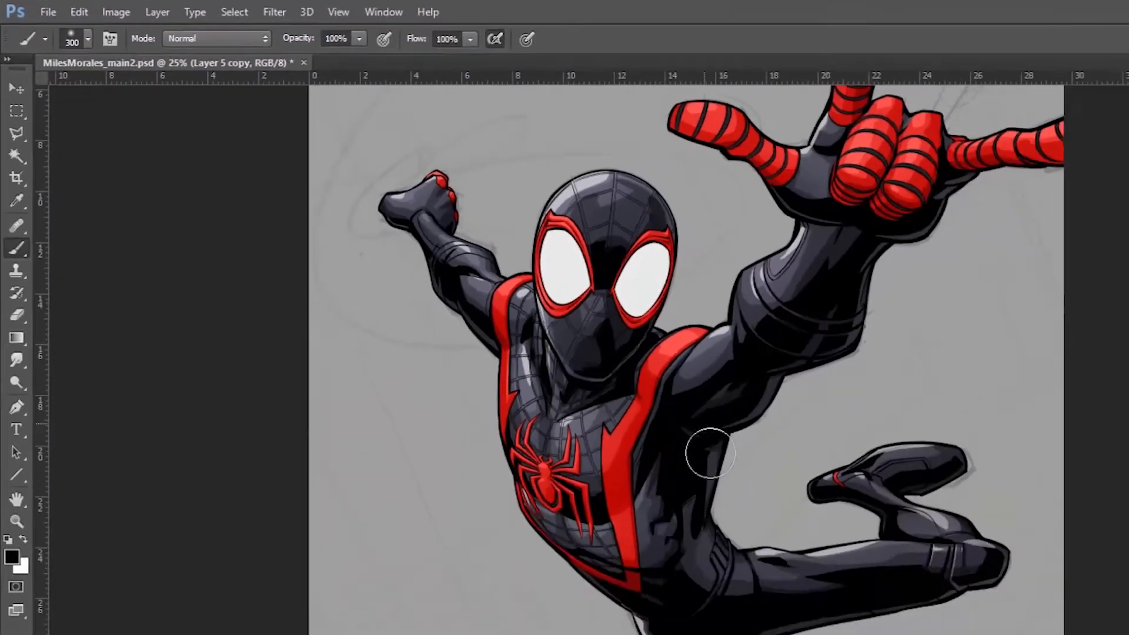
Enlarge the brush to 900 for broad masking over the lower part of the figure
key("]")
key("]")
key("]")
key("]")
key("]")
key("]")
key("]")
key("space")
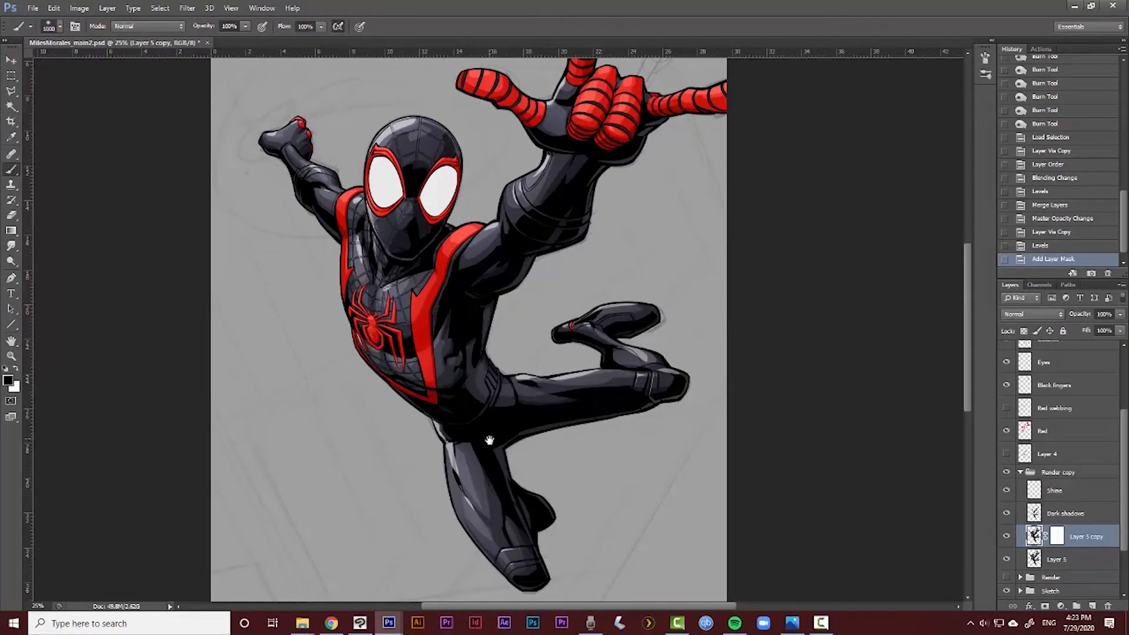
left_click_drag(490, 441, 485, 400)
key("bracketleft")
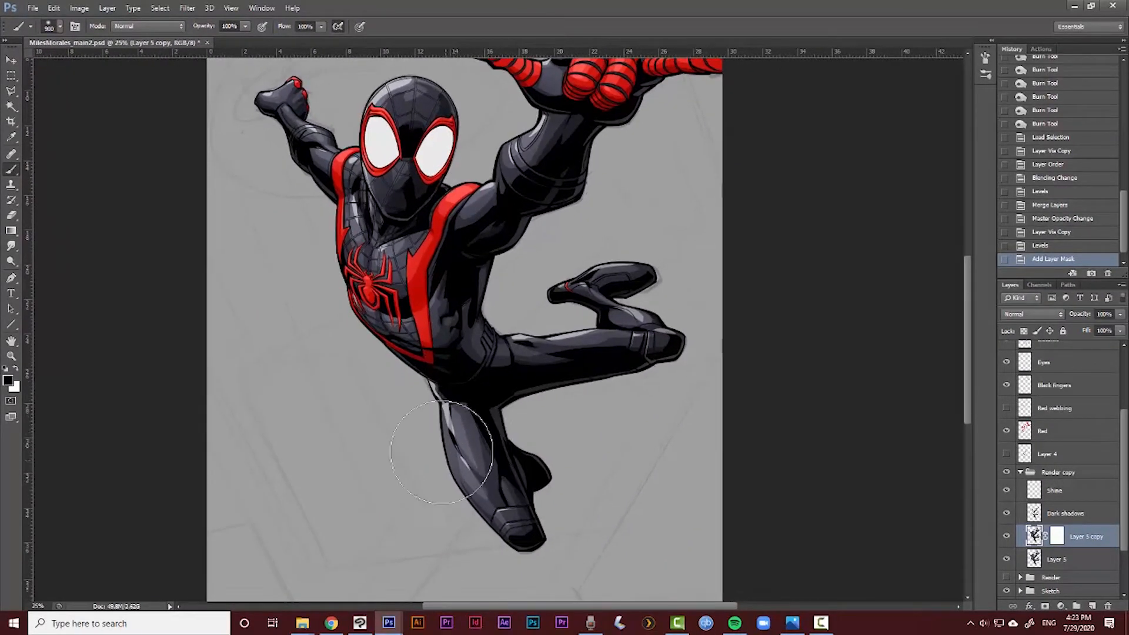
Target Layer 5 copy's mask and paint black over the lower leg to bring back the lighter shading
left_click(470, 497)
key("ctrl+z")
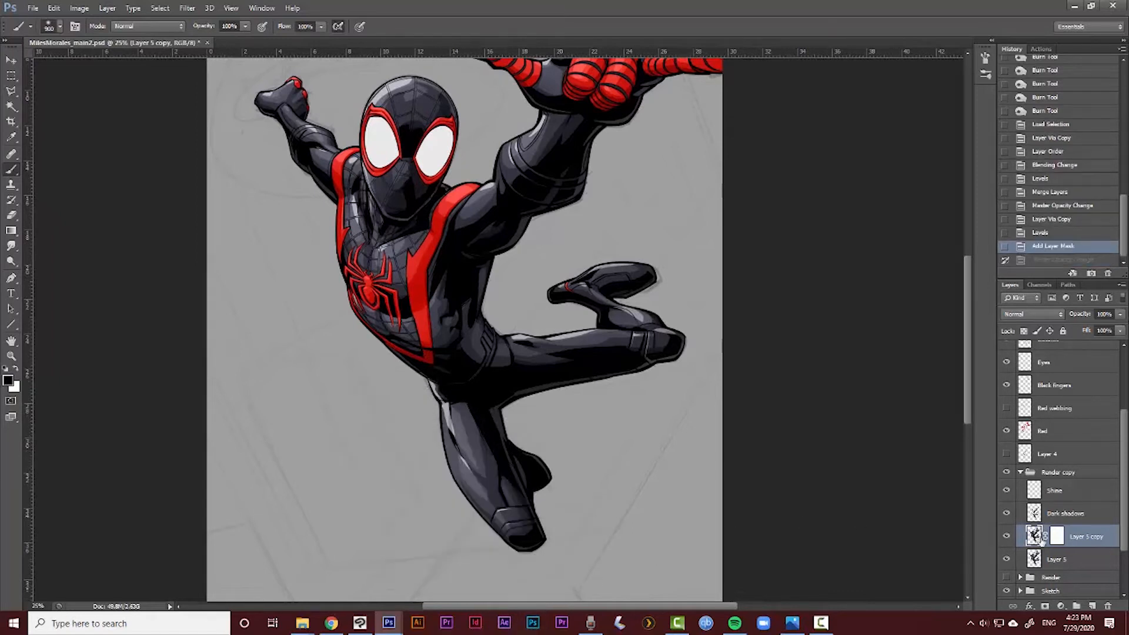
left_click(1057, 537)
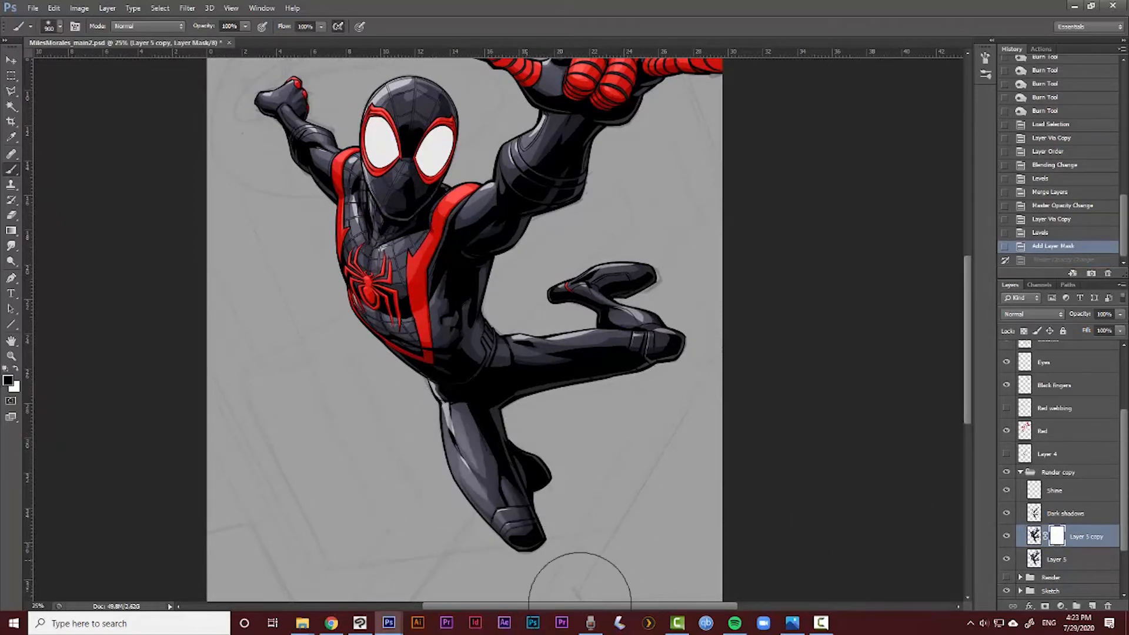
key("ctrl+z")
key("ctrl+z")
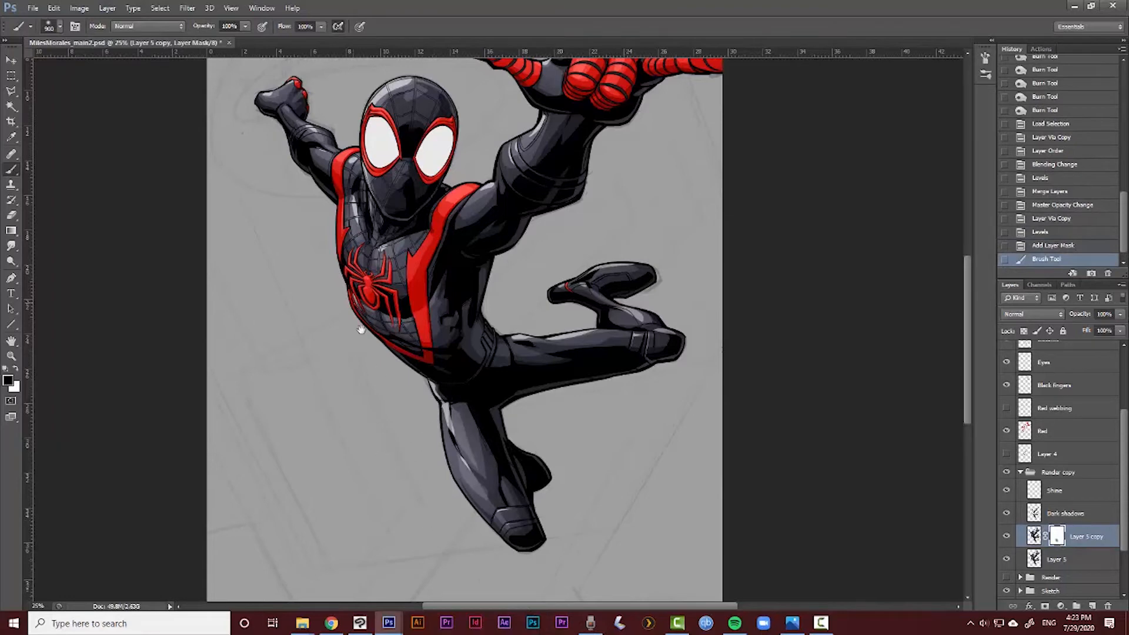
Mask the darkened layer over the chest and head with broad black strokes, comparing before and after
left_click_drag(361, 330, 396, 465)
mouse_move(430, 402)
left_mouse_down()
mouse_move(406, 282)
mouse_move(428, 309)
mouse_move(389, 359)
mouse_move(466, 440)
left_mouse_up()
key("ctrl+z")
key("ctrl+z")
key("ctrl+z")
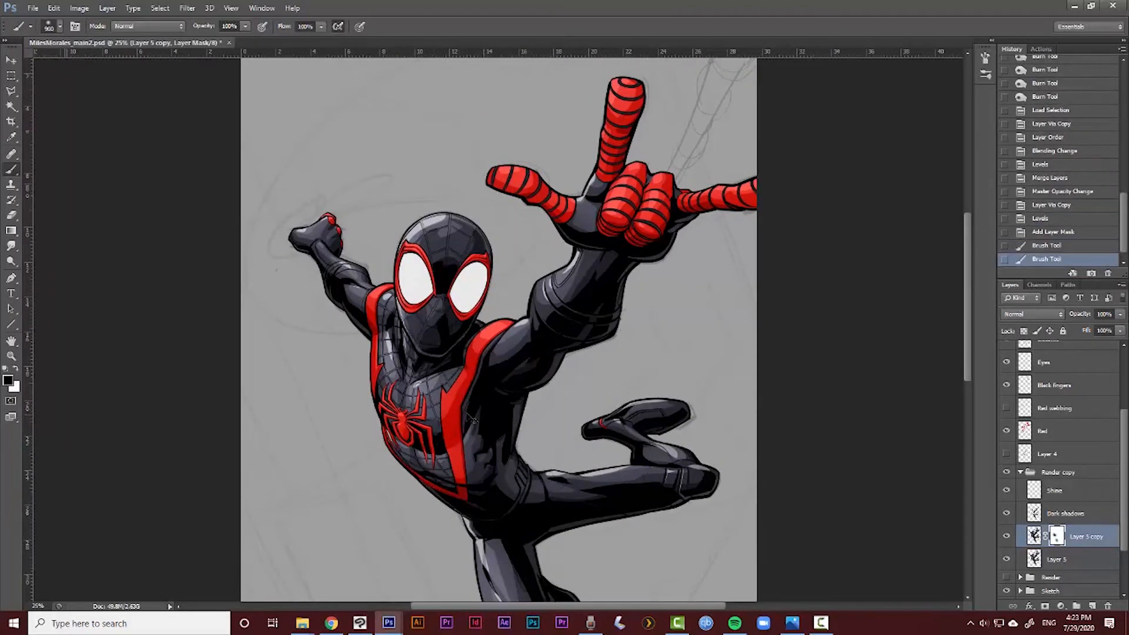
key("ctrl+z")
key("ctrl+z")
left_click_drag(429, 327, 468, 233)
key("bracketright")
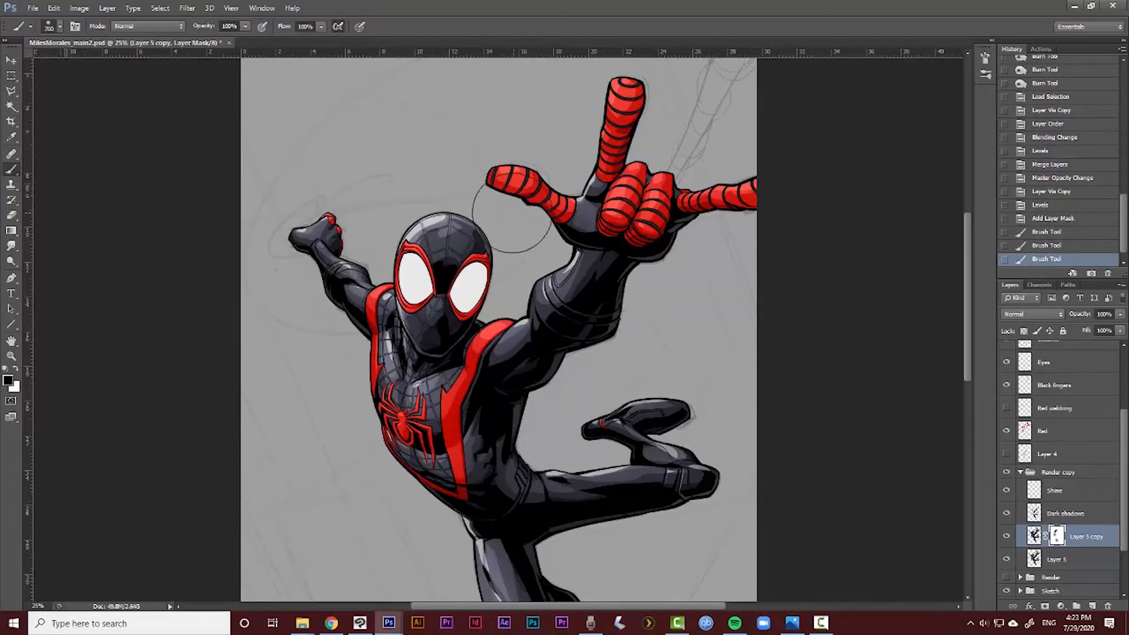
Reduce the brush to 125 and mask small areas of the face around the lower edges of the eyes
key("bracketleft")
key("bracketleft")
key("bracketleft")
key("bracketleft")
key("bracketleft")
key("bracketleft")
key("bracketleft")
left_click(431, 310)
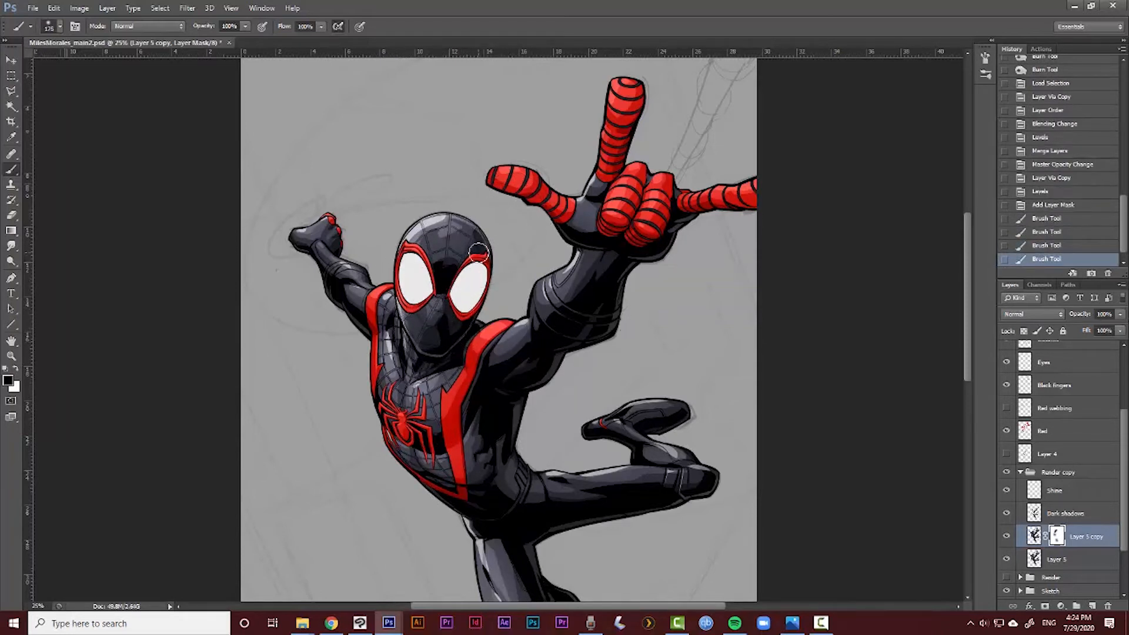
left_click(429, 314)
Mask the darkened layer over the rear arm and fist, using brush sizes 500 and 300
key("bracketright")
key("bracketright")
key("bracketright")
key("bracketright")
key("bracketright")
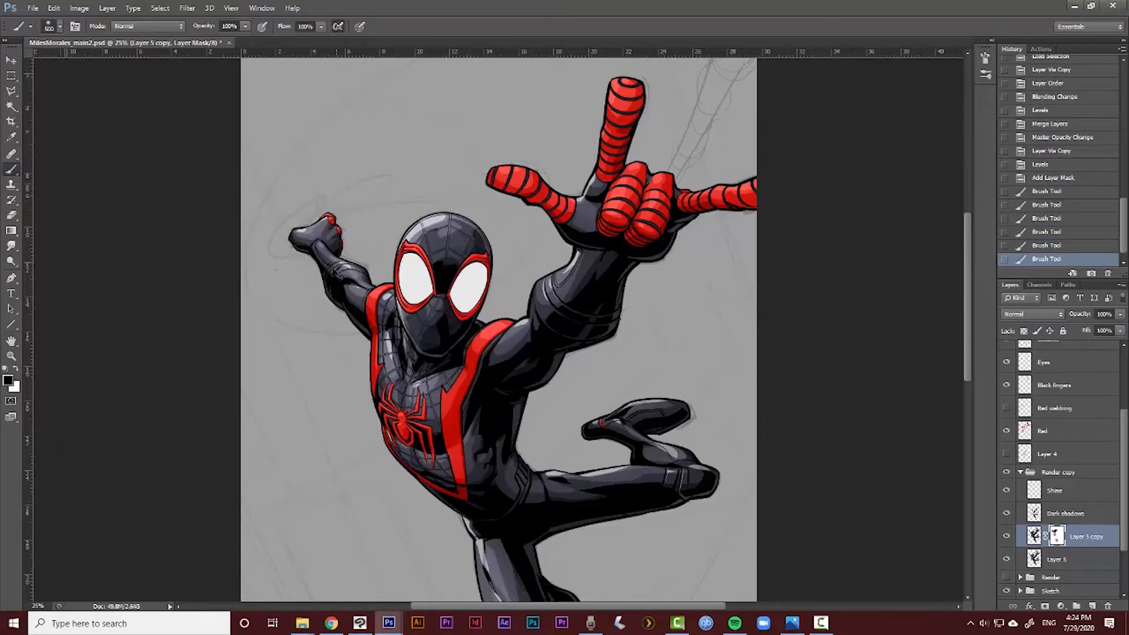
left_click(319, 247)
key("bracketleft")
key("bracketleft")
left_click_drag(341, 237, 312, 237)
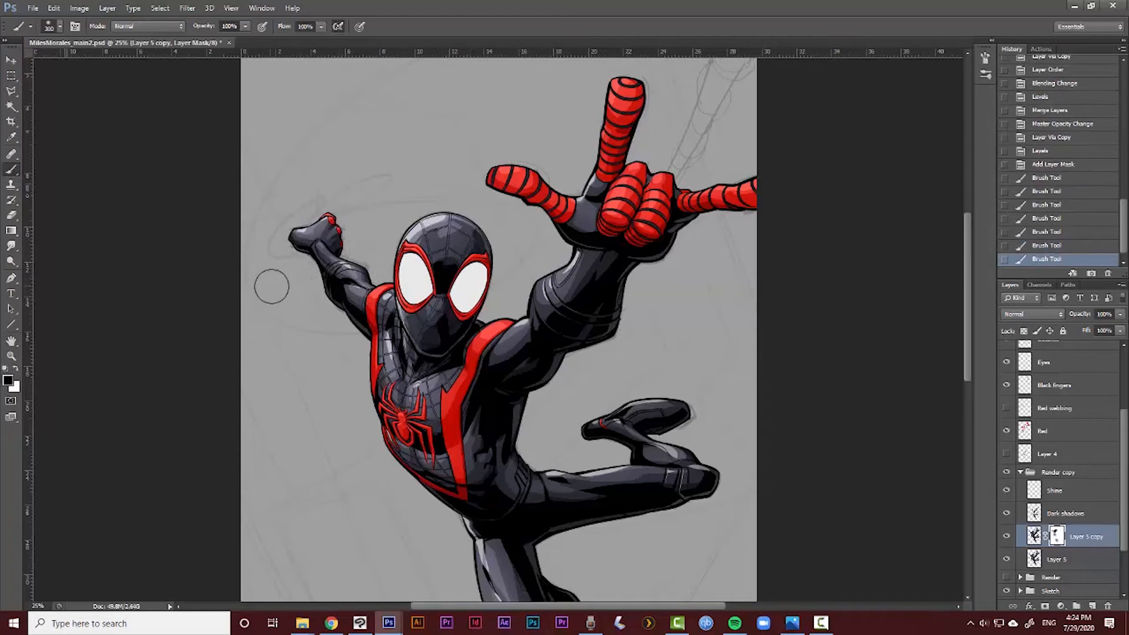
Enlarge the brush to 600 and compare the figure with and without the last mask stroke
key("bracketright")
key("bracketright")
key("bracketright")
key("ctrl+z")
key("ctrl+z")
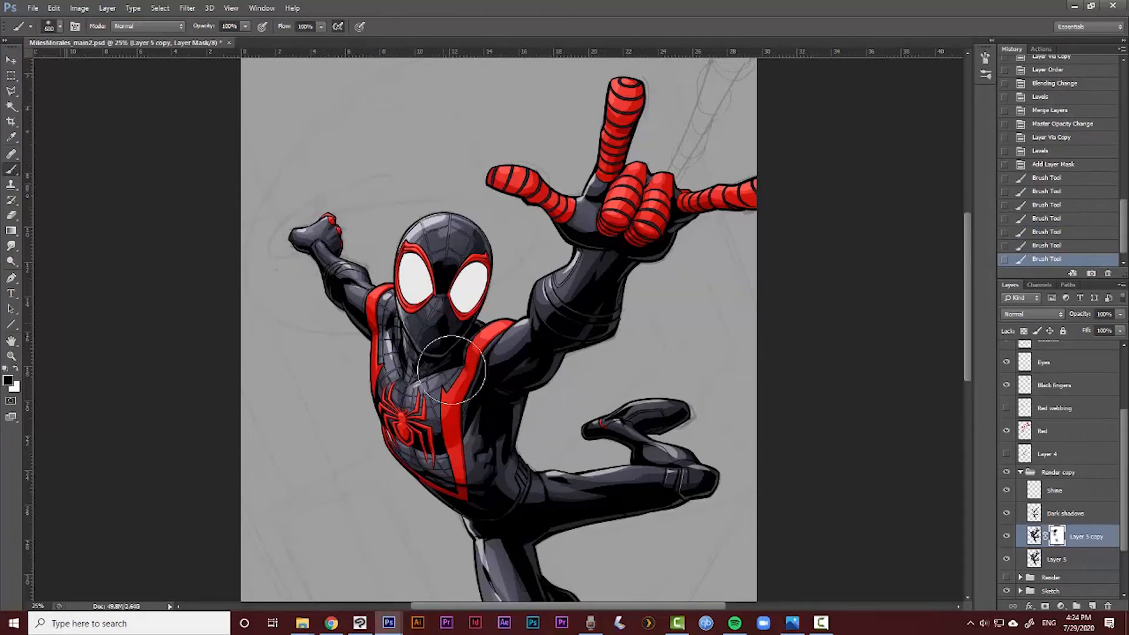
Mask the darkened layer over the outstretched forearm and hand, undoing unwanted strokes and reducing the brush to 400
key("bracketright")
key("bracketright")
mouse_move(550, 299)
left_mouse_down()
mouse_move(579, 253)
mouse_move(567, 235)
mouse_move(578, 271)
mouse_move(562, 277)
left_mouse_up()
key("ctrl+z")
key("bracketleft")
key("bracketleft")
key("ctrl+z")
left_click_drag(570, 235, 613, 236)
left_click_drag(557, 144, 635, 102)
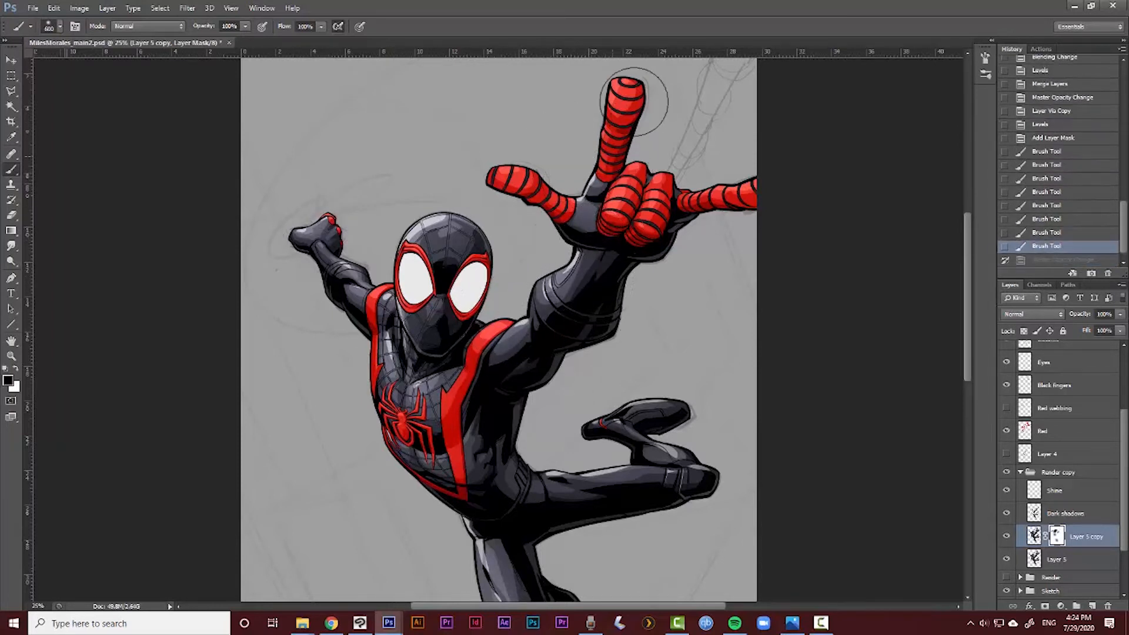
Undo the last mask stroke, reduce the brush to 300 and mask the darkened layer over the bent rear leg and foot
mouse_move(593, 454)
left_mouse_down()
mouse_move(590, 348)
mouse_move(595, 369)
mouse_move(763, 357)
left_mouse_up()
key("ctrl+z")
key("bracketleft")
key("bracketleft")
key("bracketleft")
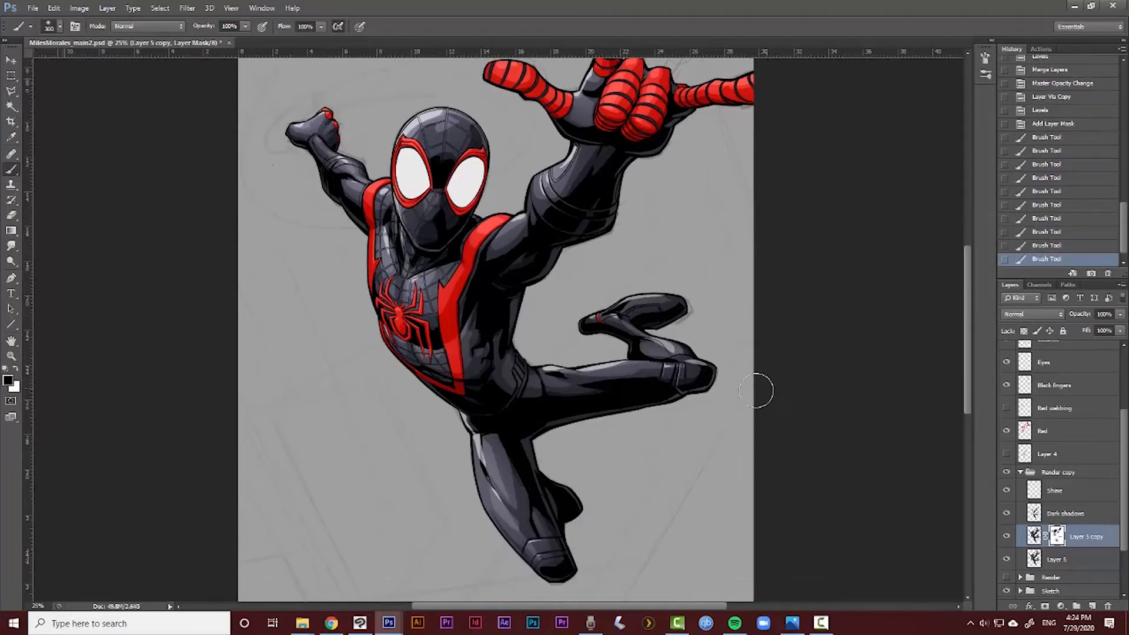
mouse_move(646, 313)
left_mouse_down()
mouse_move(575, 322)
mouse_move(753, 360)
left_mouse_up()
Mask the darkened layer over the hip and upper thigh with a 600 brush, and over the abdomen with a 400 brush
key("bracketright")
key("bracketright")
key("bracketright")
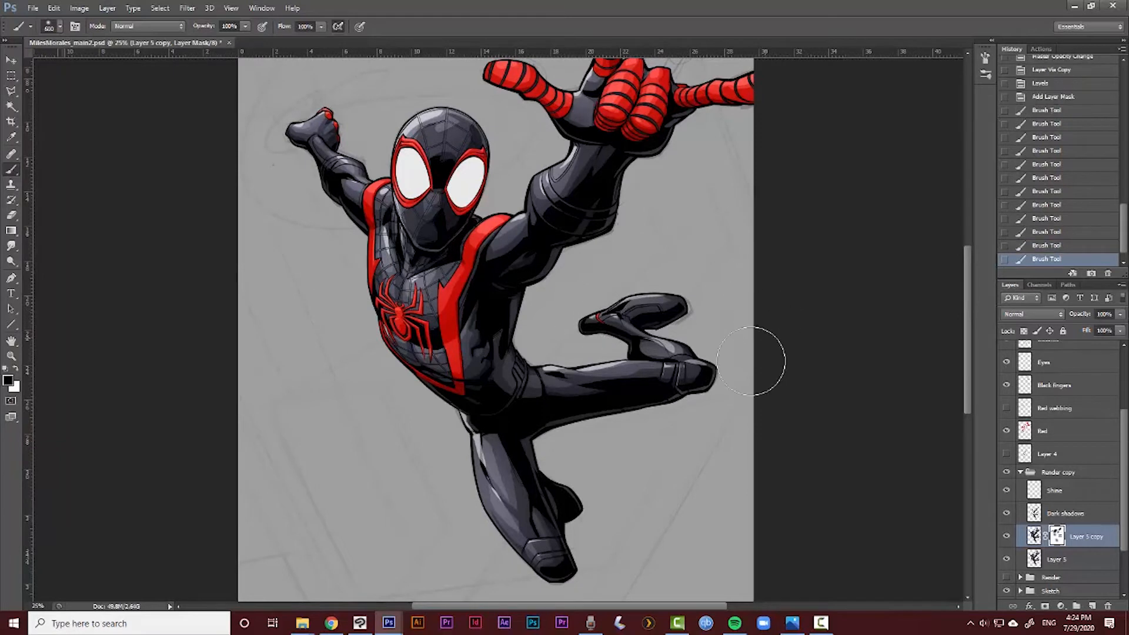
left_click_drag(505, 398, 498, 452)
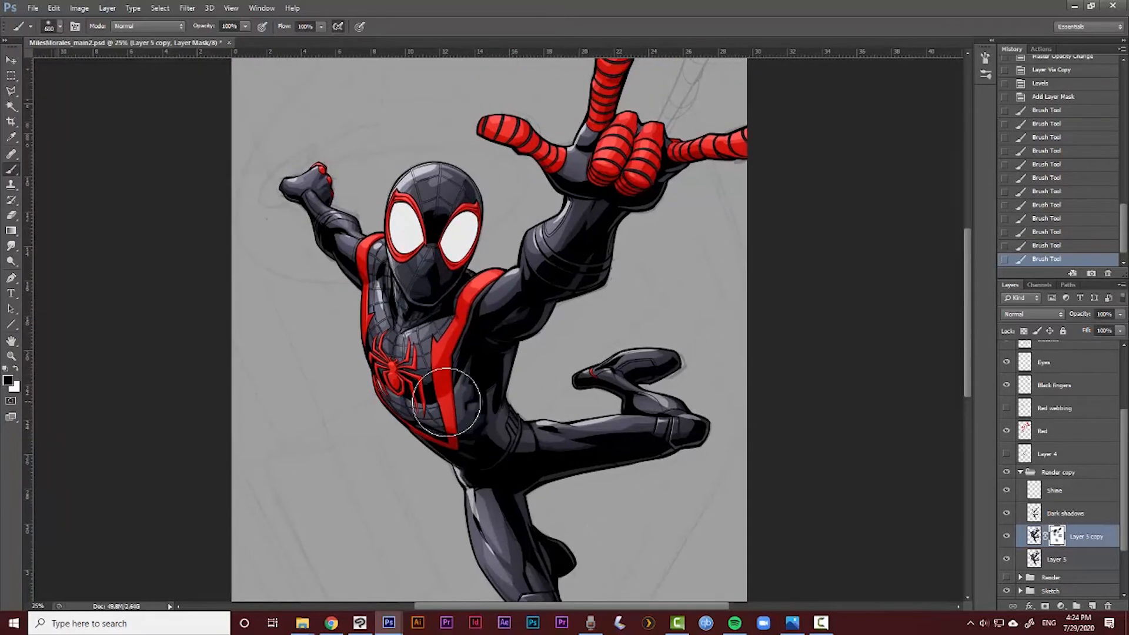
key("bracketleft")
key("bracketleft")
left_click(411, 406)
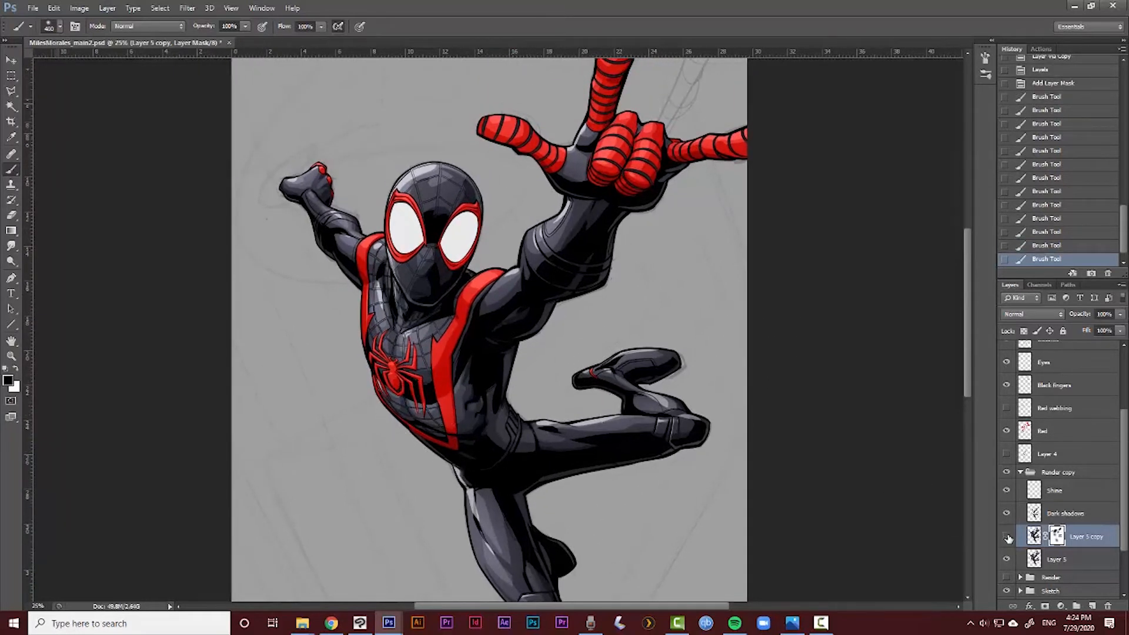
Compare the figure with Layer 5 copy hidden and shown
left_click(1007, 537)
left_click_drag(799, 529, 808, 493)
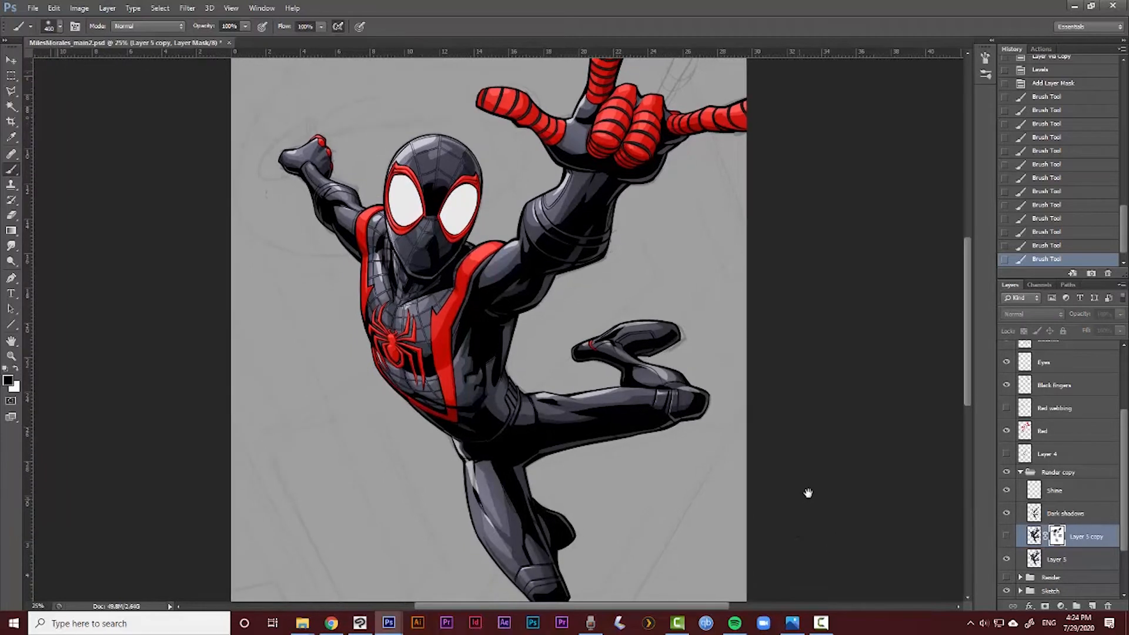
left_click(1007, 536)
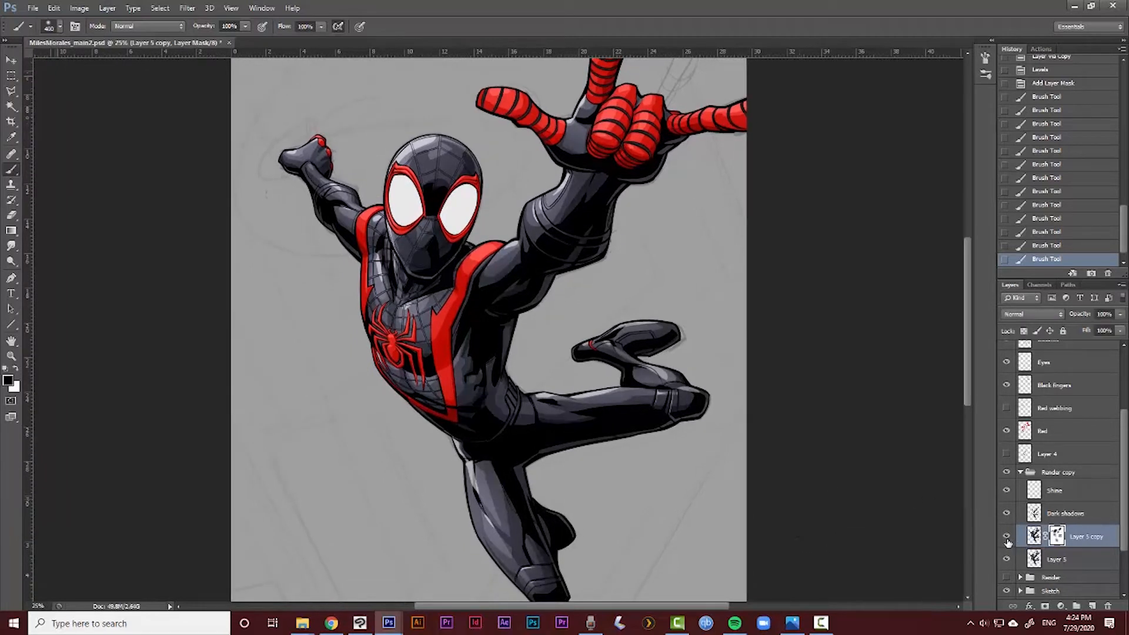
left_click(1007, 539)
left_click(1008, 539)
Merge the masked Layer 5 copy with Layer 5 in the Render copy group
left_click(14, 63)
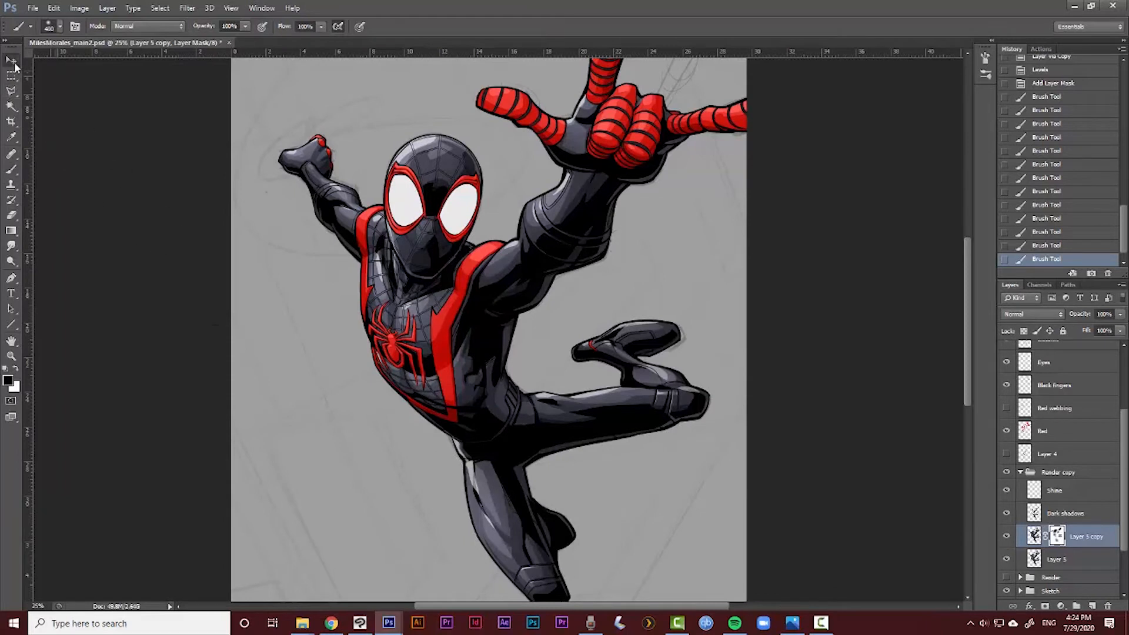
left_click(1088, 541)
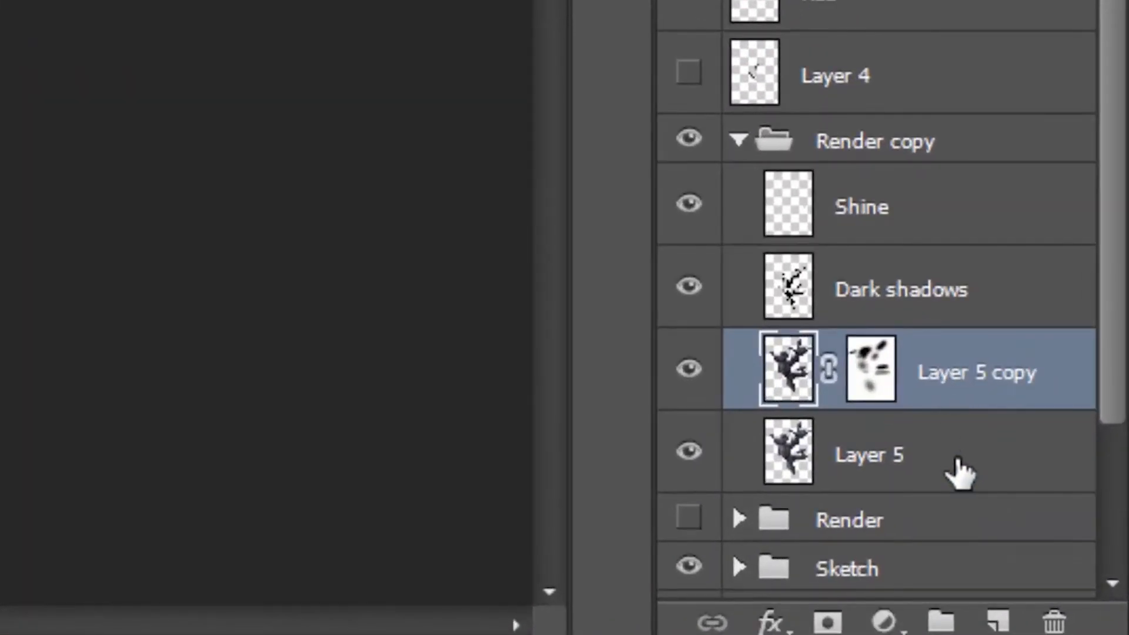
left_click(1082, 564, "shift")
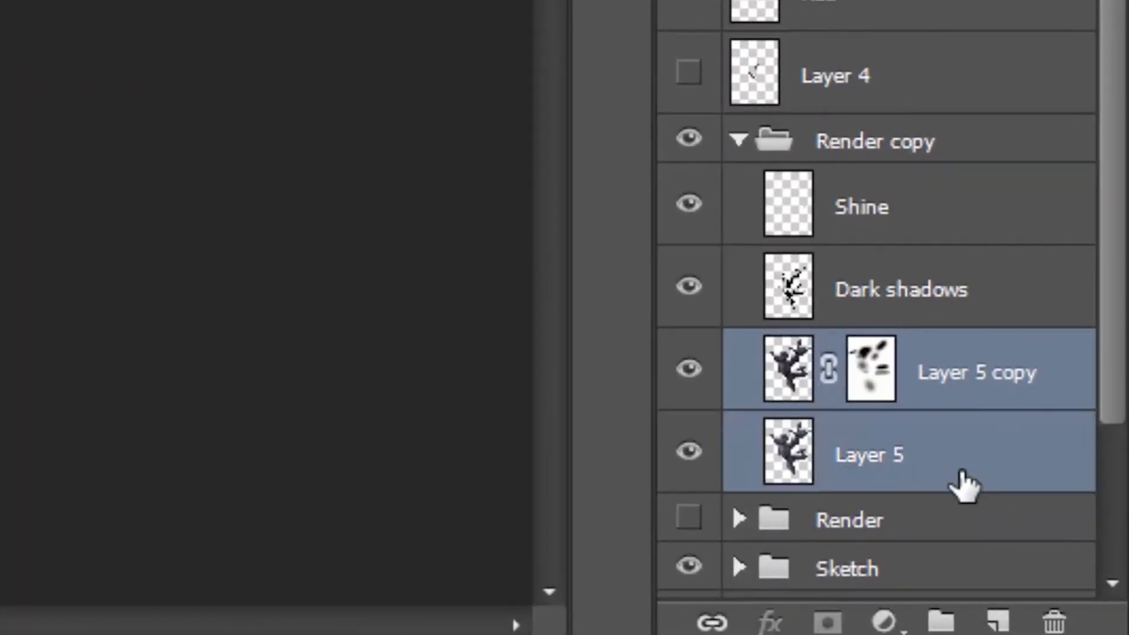
left_click(686, 376)
left_click(687, 377)
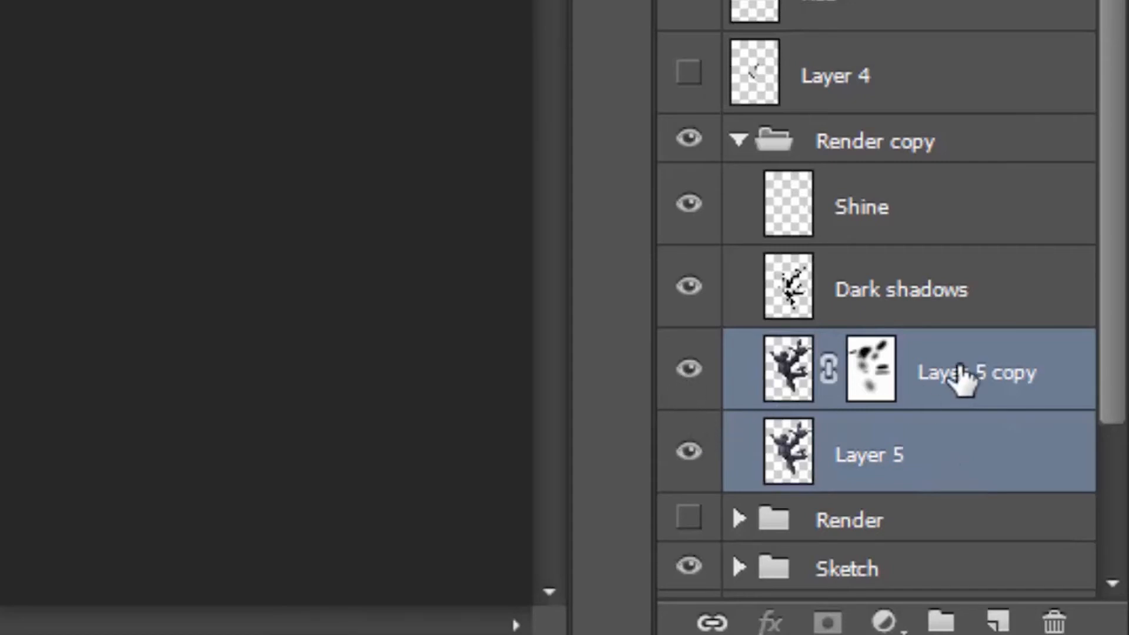
left_click(961, 377)
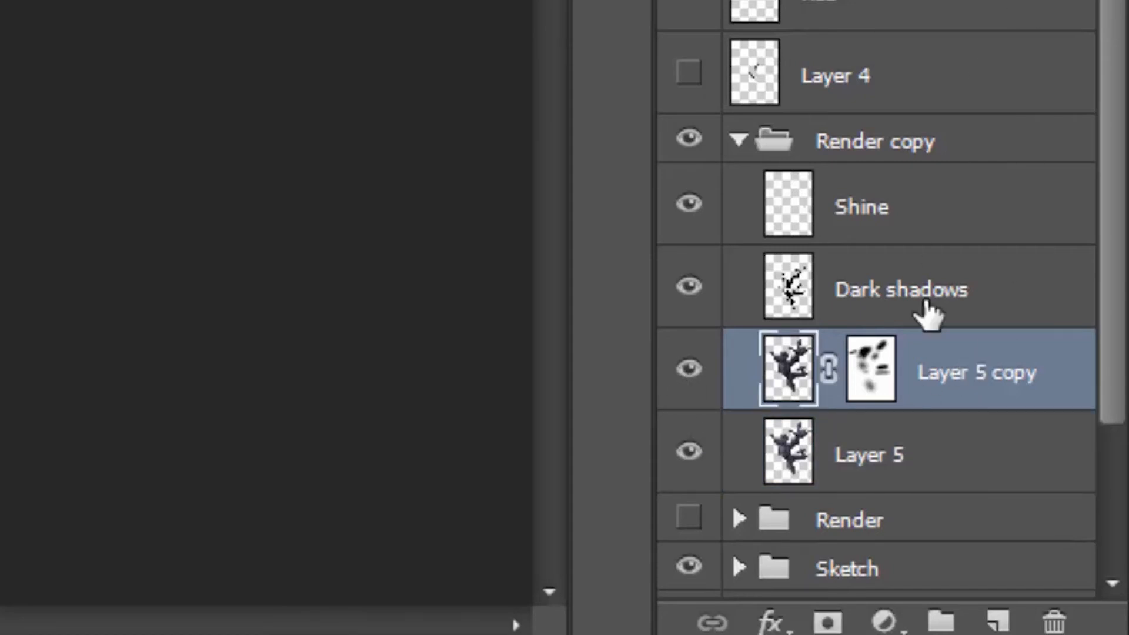
left_click(905, 470, "shift")
key("ctrl+e")
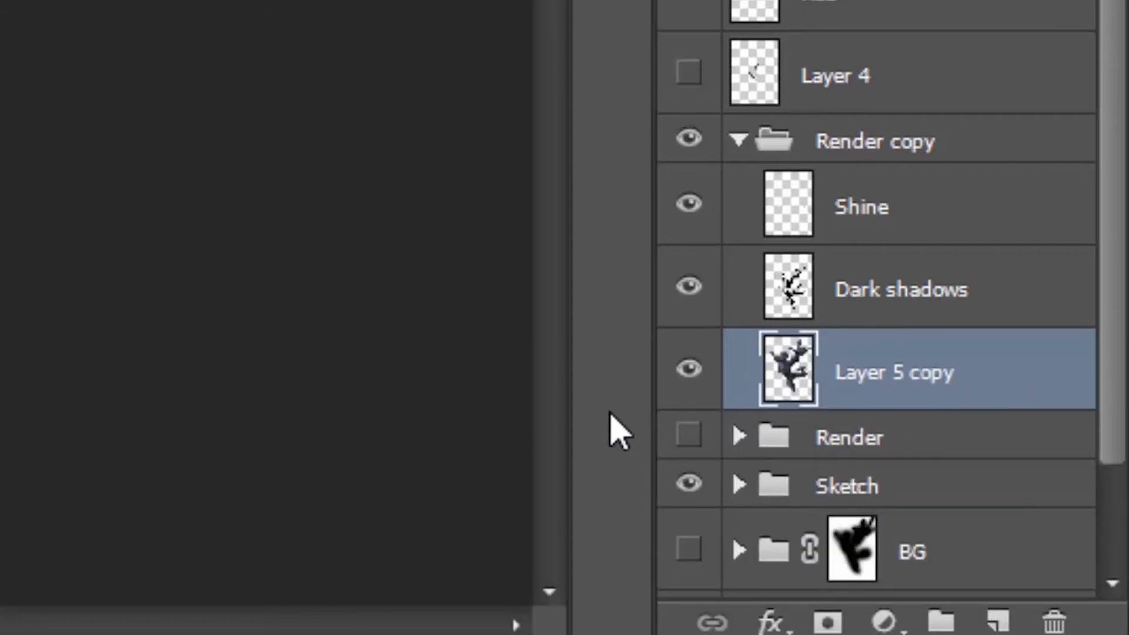
Duplicate the merged layer, raise its Levels output black value to 16, and compare the figure with the duplicate hidden and shown
key("ctrl+j")
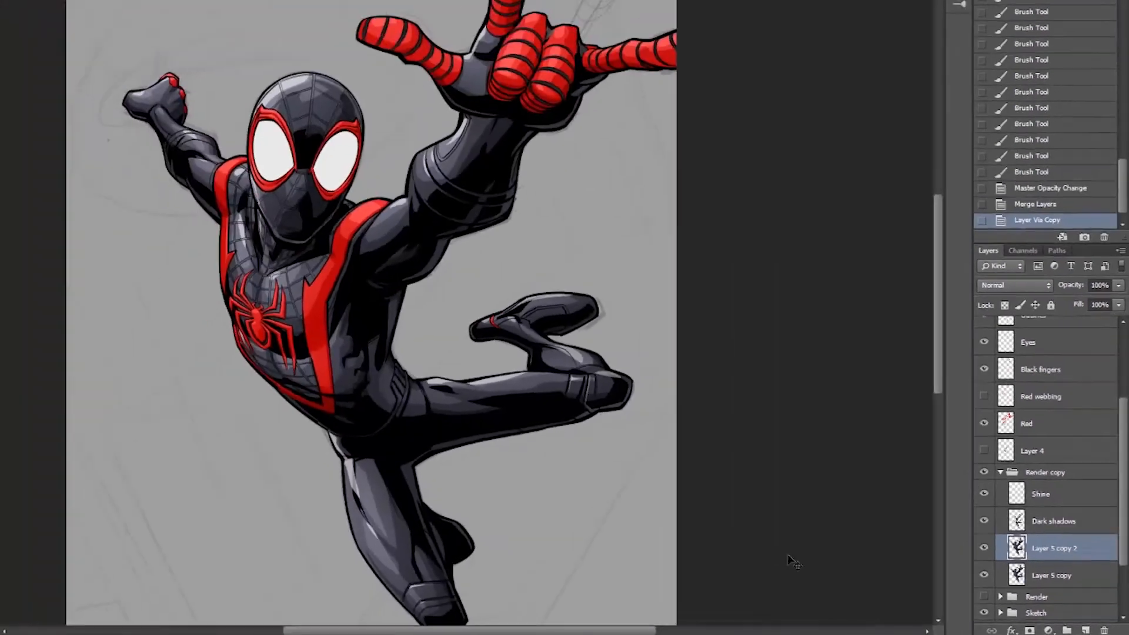
key("ctrl+l")
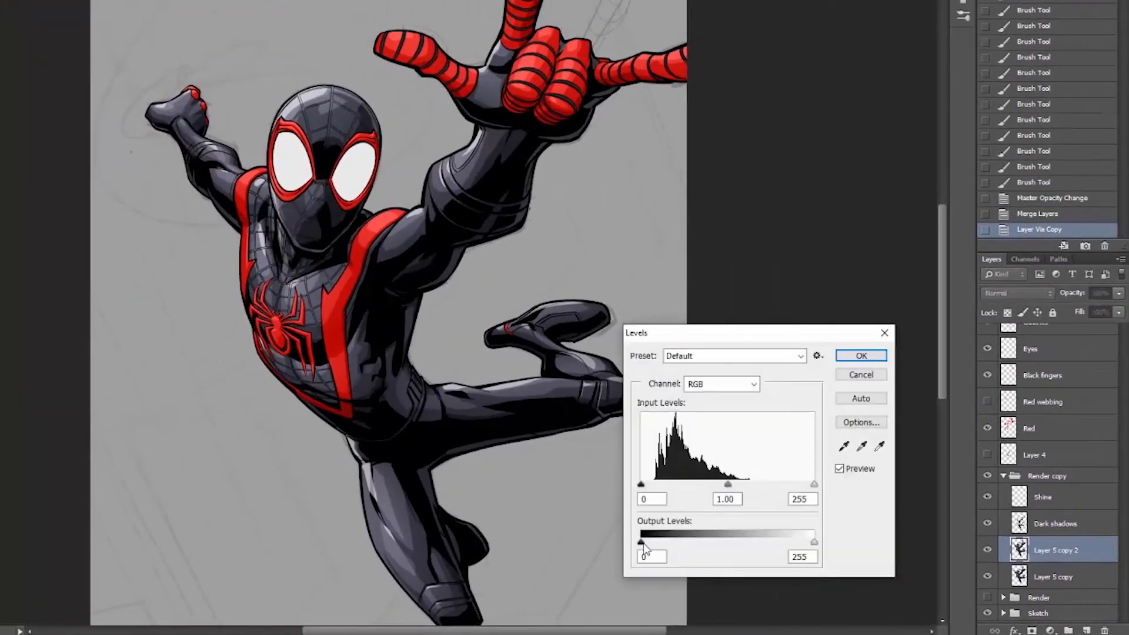
left_click_drag(643, 544, 652, 544)
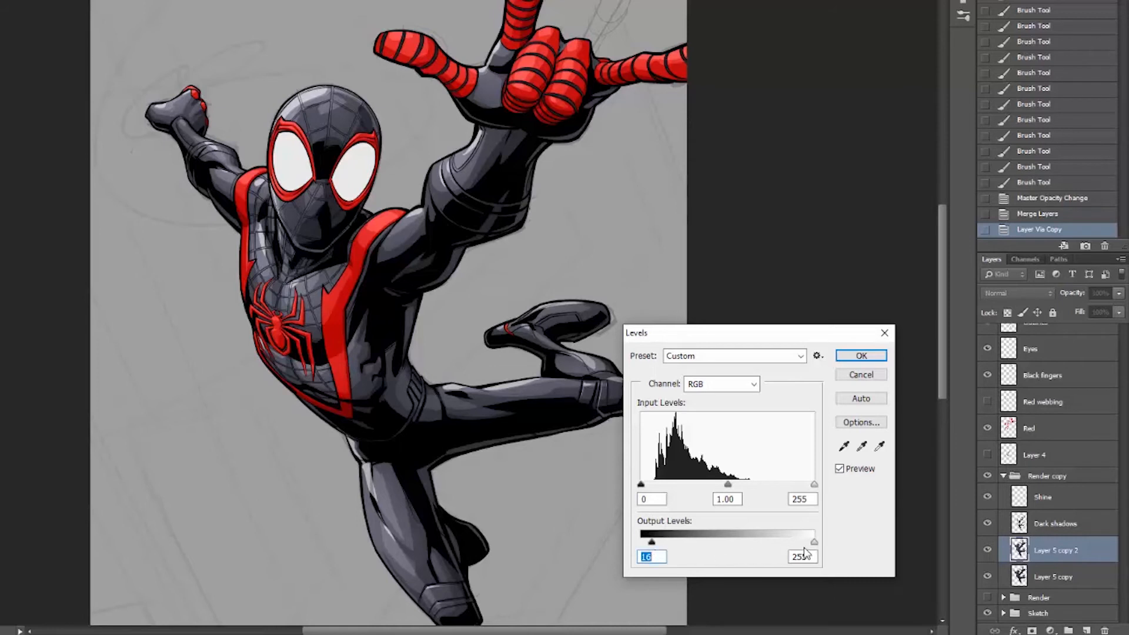
left_click(862, 356)
left_click(987, 551)
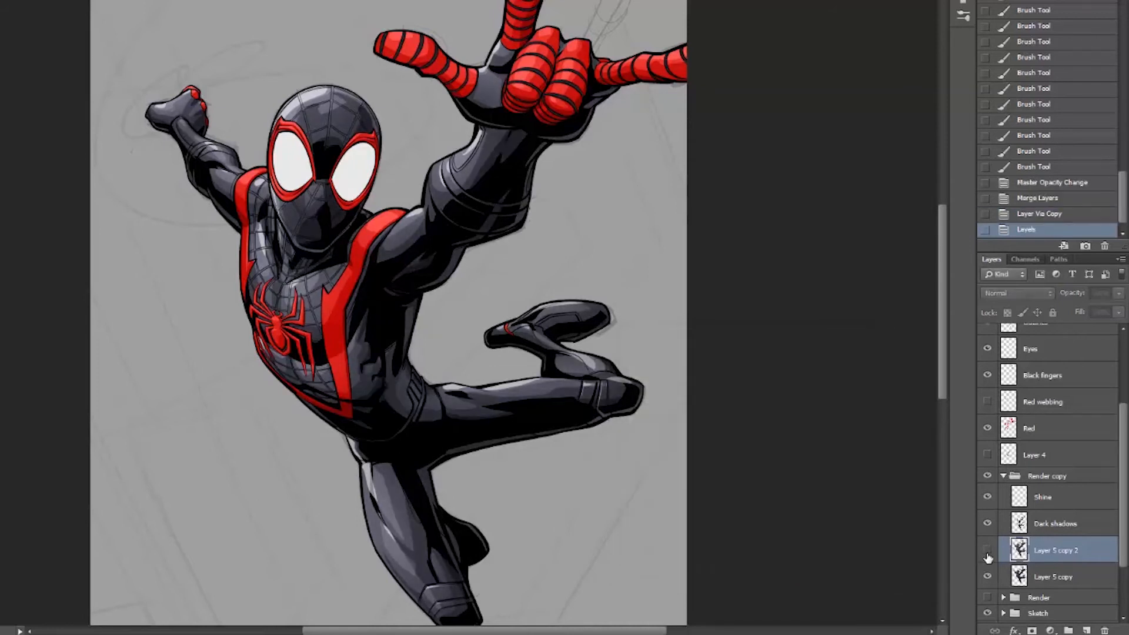
left_click(987, 551)
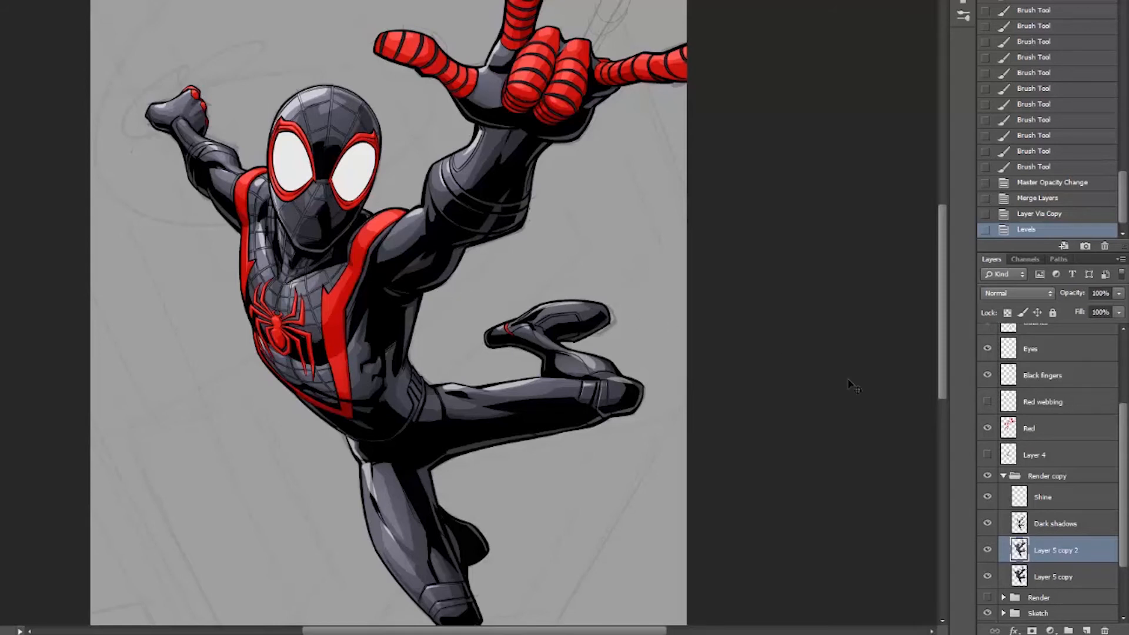
Move the Shine layer below Dark shadows in the Render copy group and make Dark shadows the active layer
left_click_drag(1045, 504, 1044, 537)
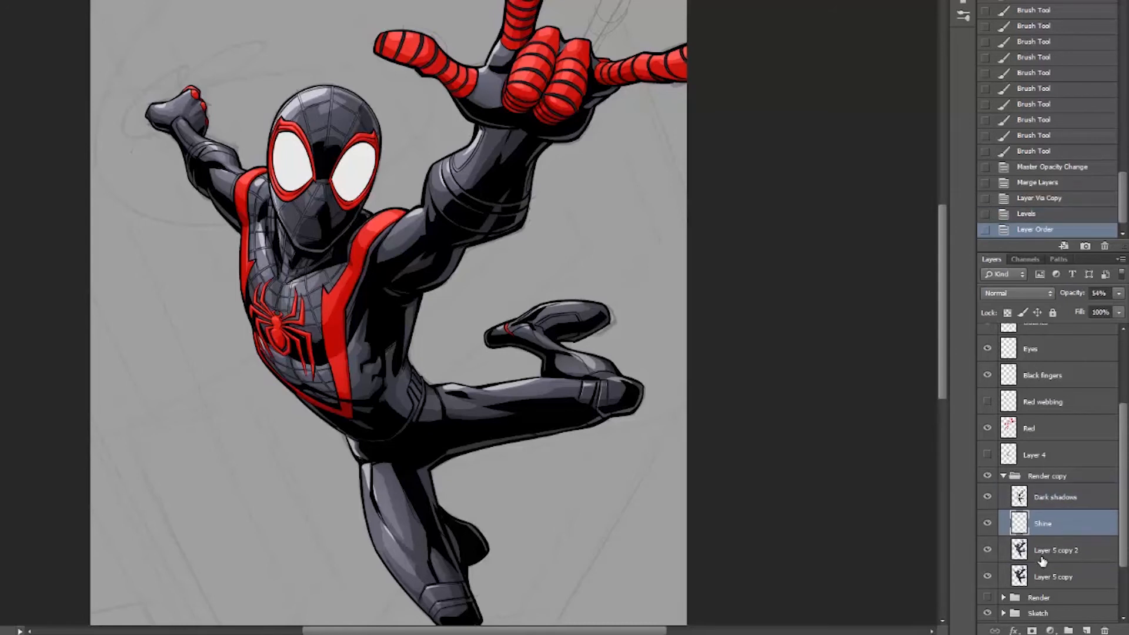
left_click(1064, 499)
left_click(1057, 524)
left_click(1055, 506)
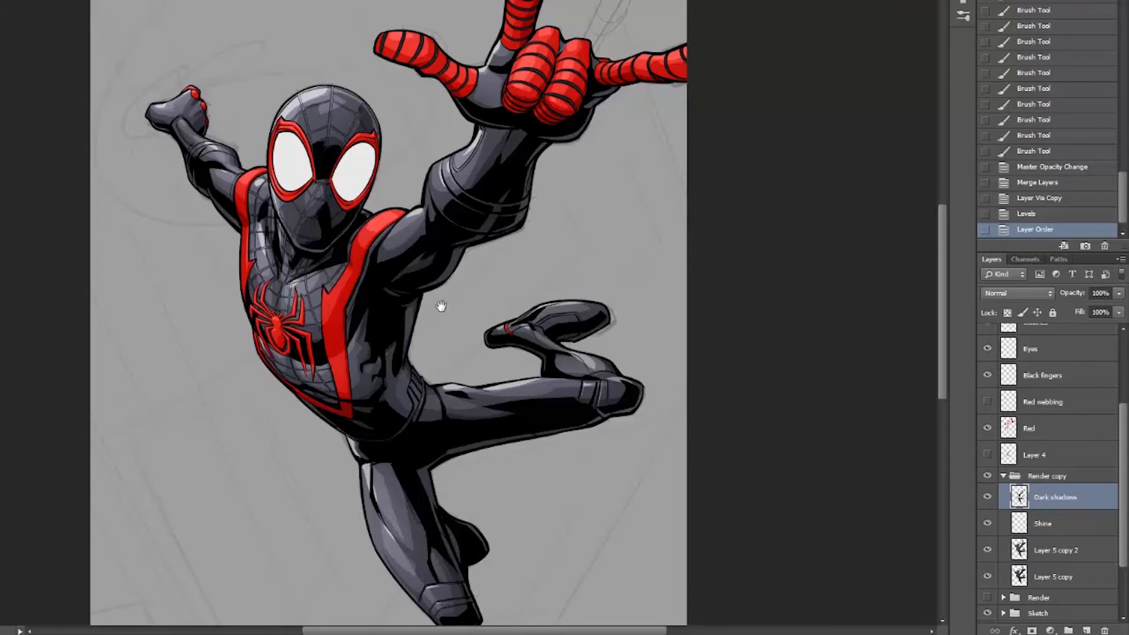
scroll(441, 306, "up", 3)
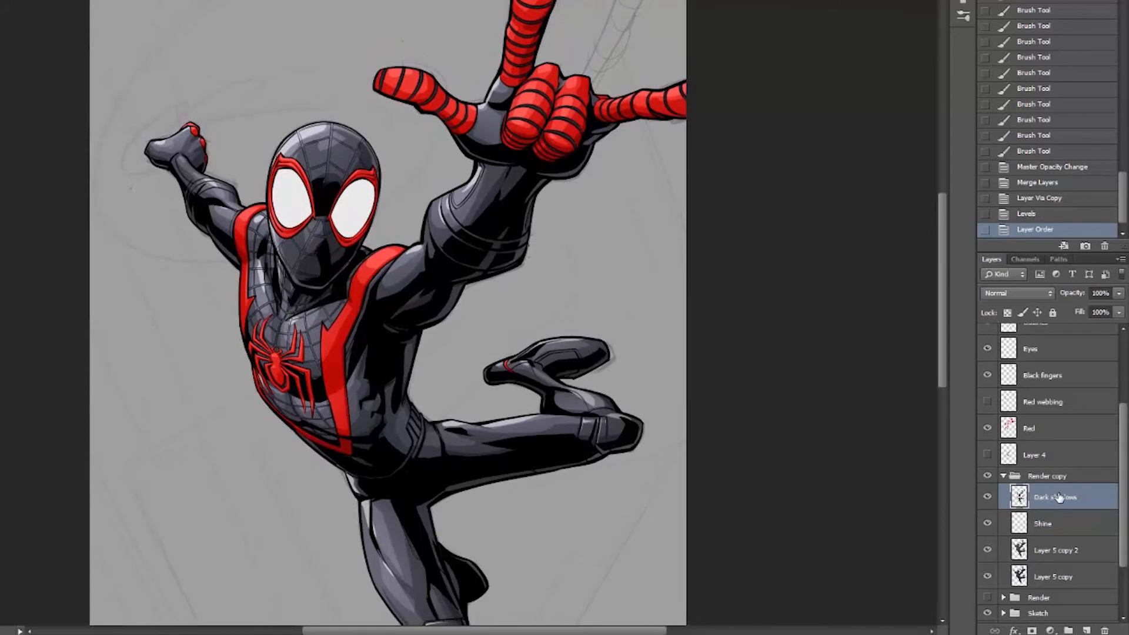
Expand the original Render group and load the painted area of its Layer 3 as a selection
left_click_drag(1124, 494, 1111, 543)
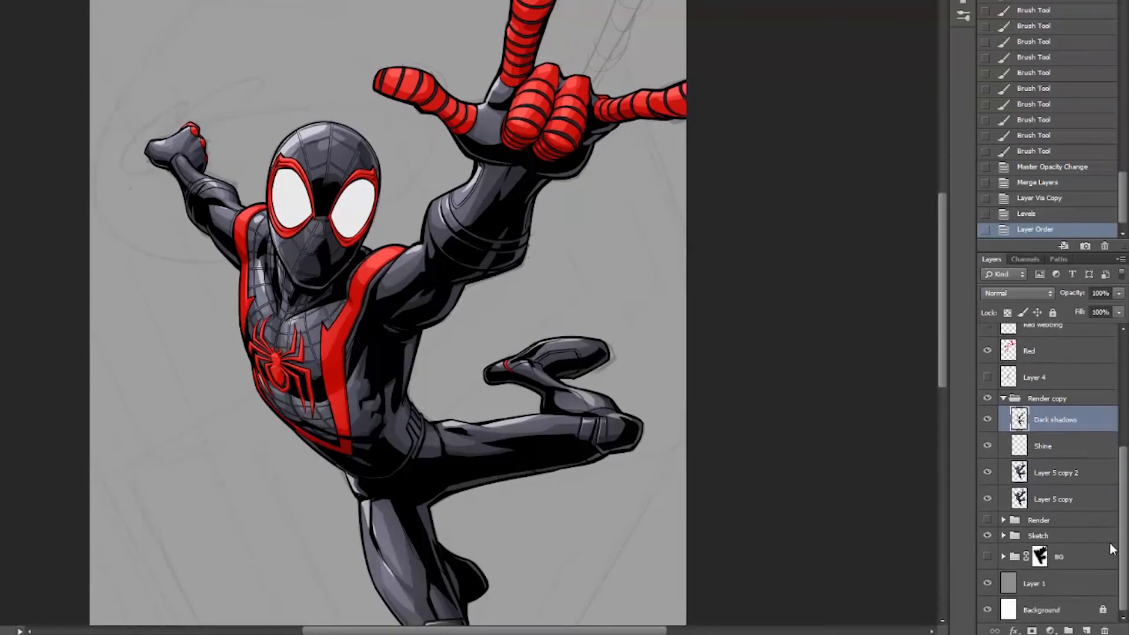
left_click(1004, 520)
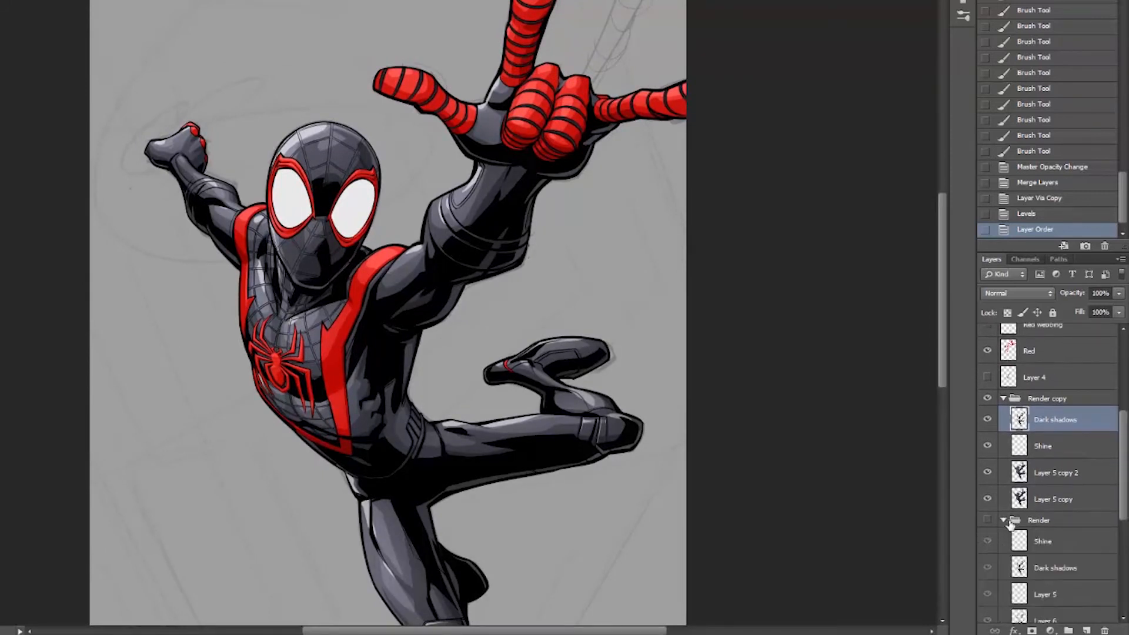
left_click_drag(1117, 492, 1109, 540)
scroll(1110, 540, "down", 2)
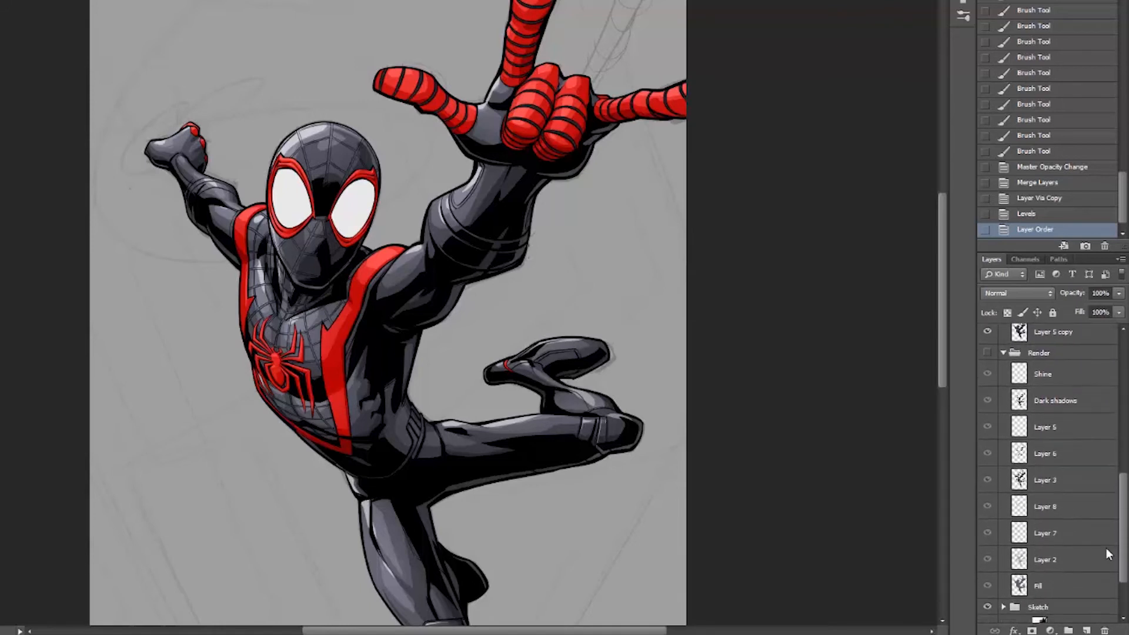
left_click(1019, 481, "ctrl")
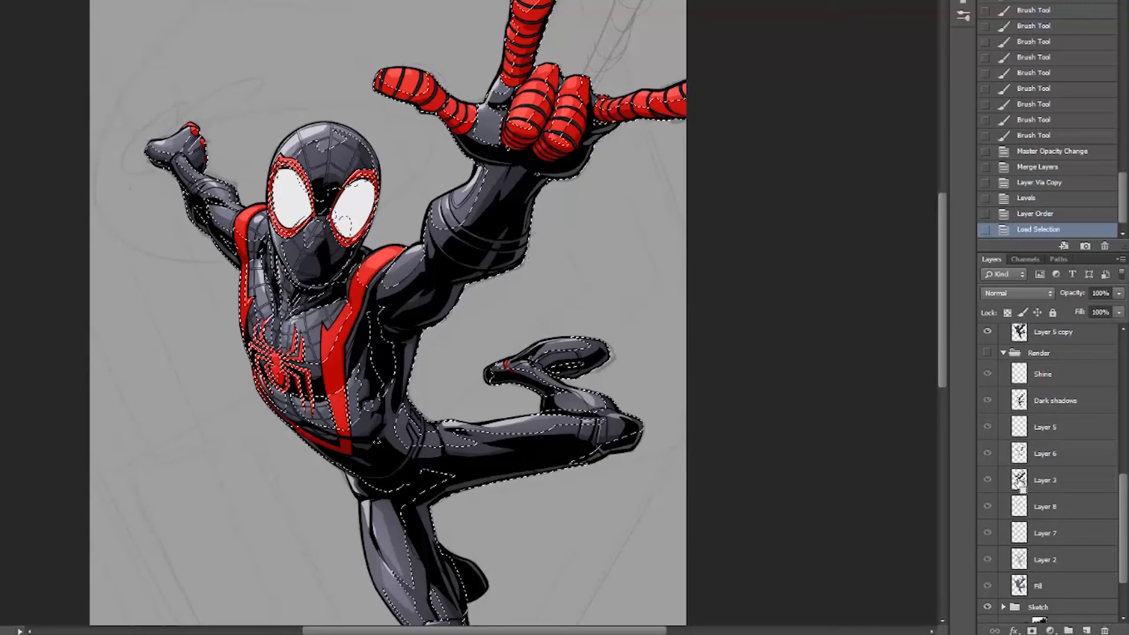
Try the painted area of Layer 6 as the selection, then return to the one from Layer 3
left_click(1020, 457, "ctrl")
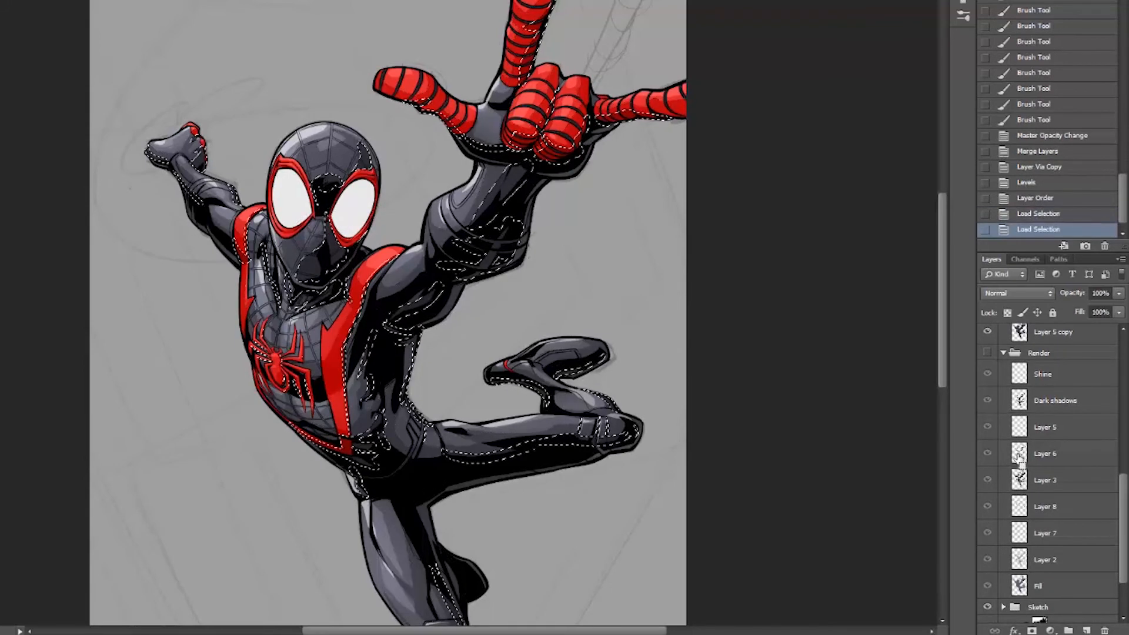
left_click(1035, 507)
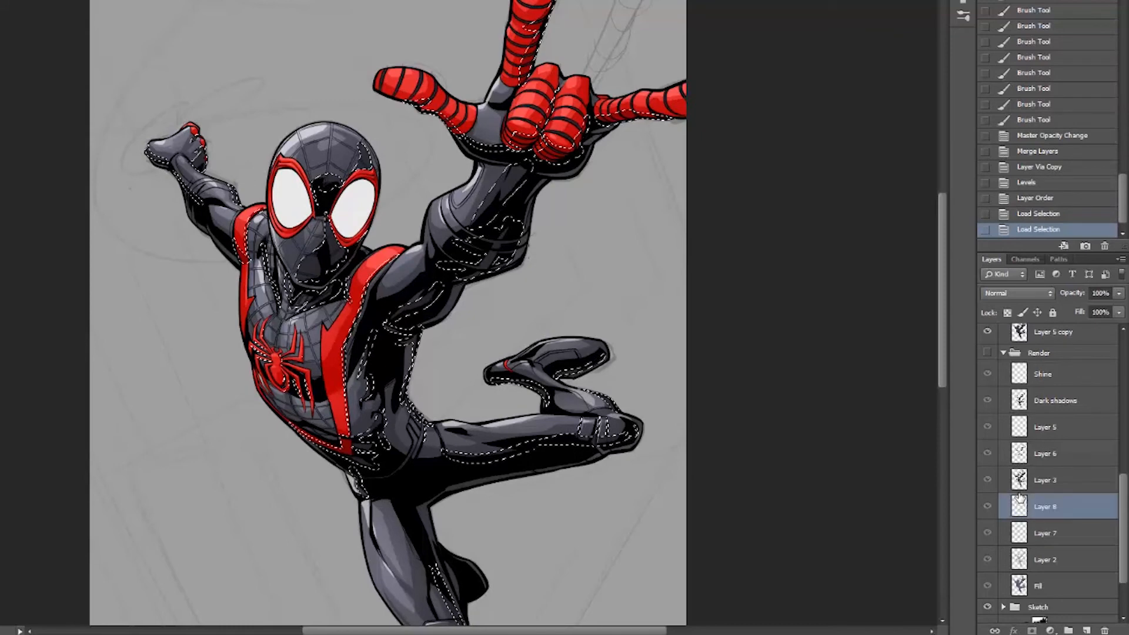
left_click(1019, 483, "ctrl")
left_click(1047, 482)
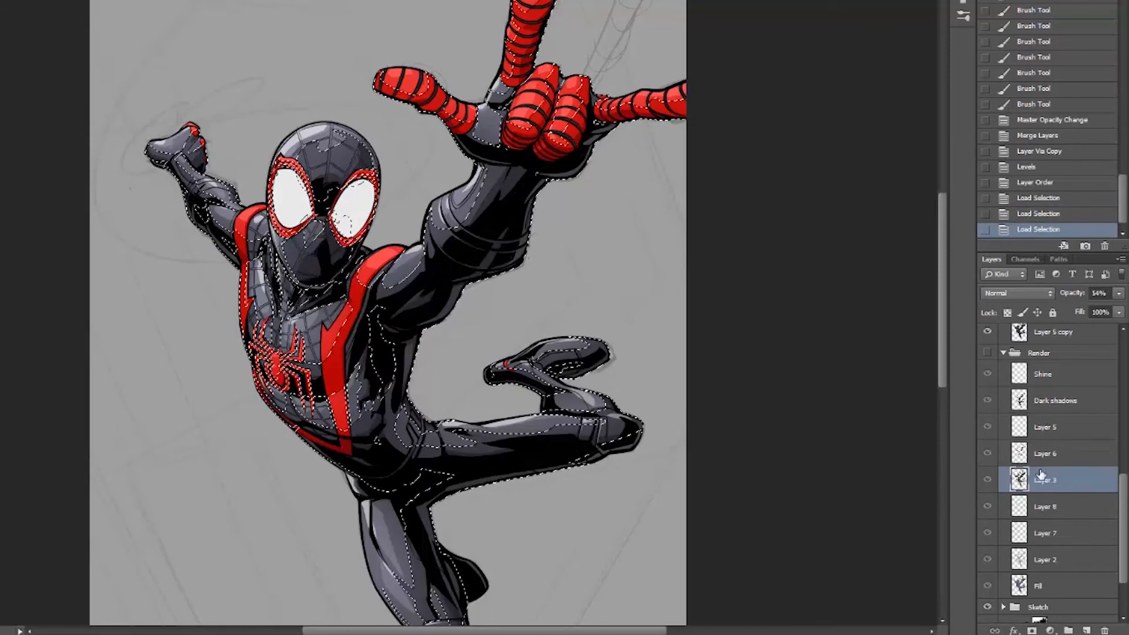
scroll(1024, 561, "up", 3)
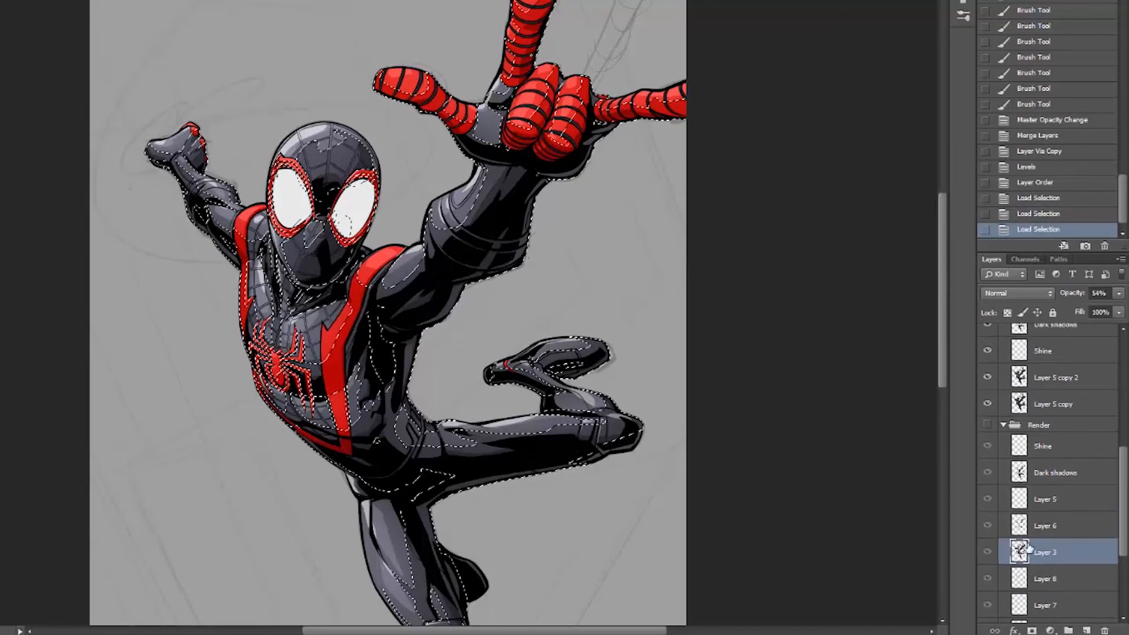
left_click(1020, 556, "ctrl")
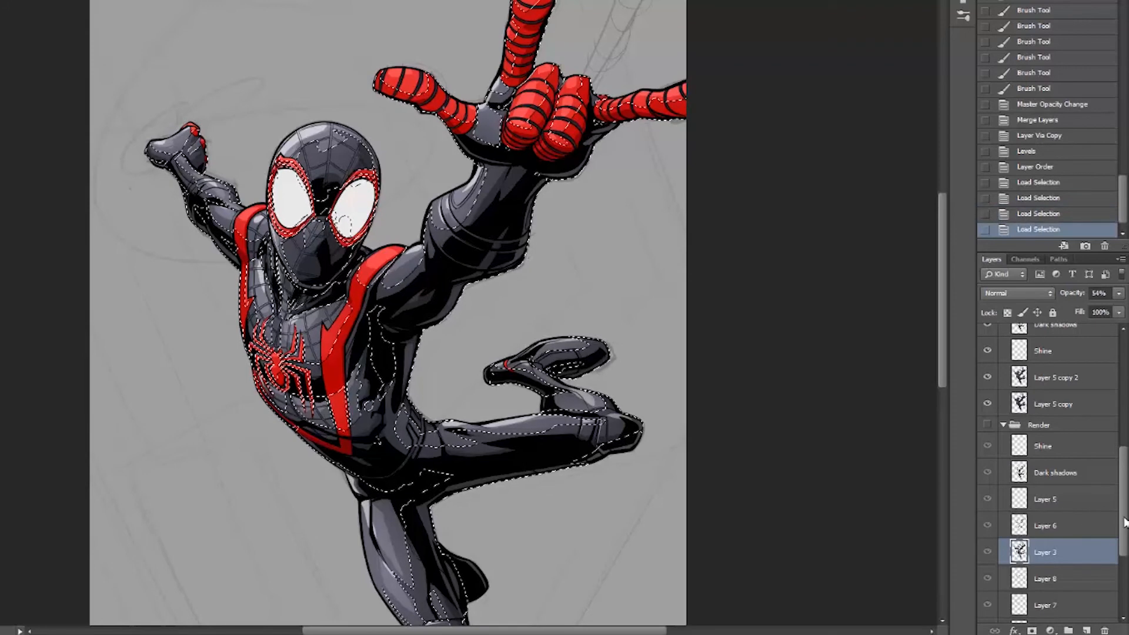
Collapse the Render group and make the Red layer active, keeping the loaded shadow selection
scroll(1122, 483, "up", 3)
scroll(1122, 483, "up", 1)
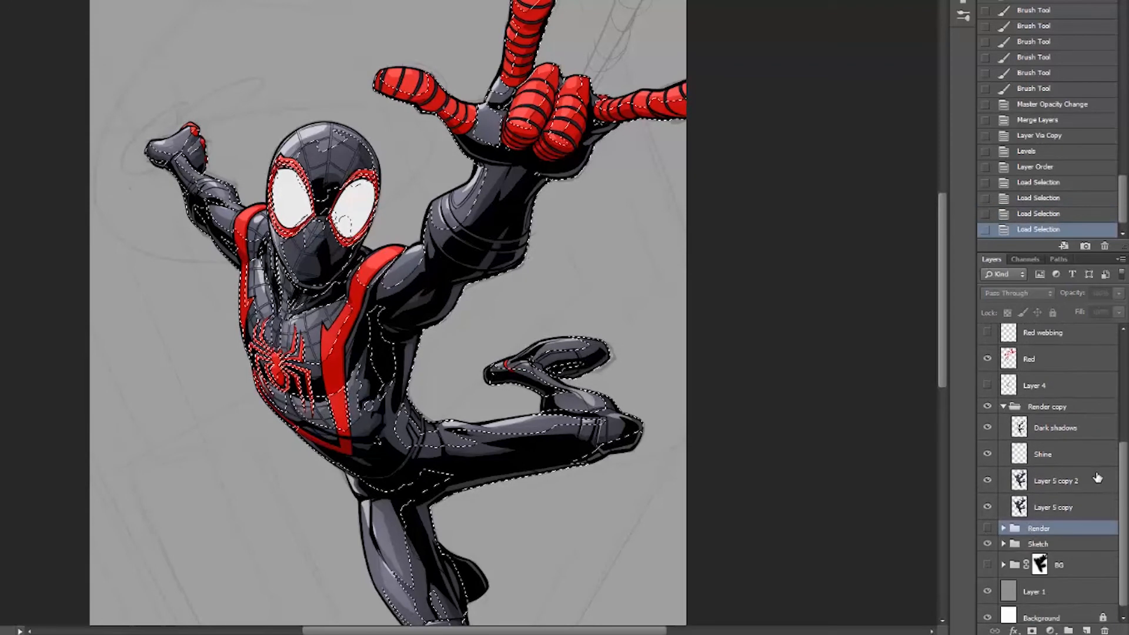
left_click_drag(1122, 484, 1123, 428)
left_click(1056, 462)
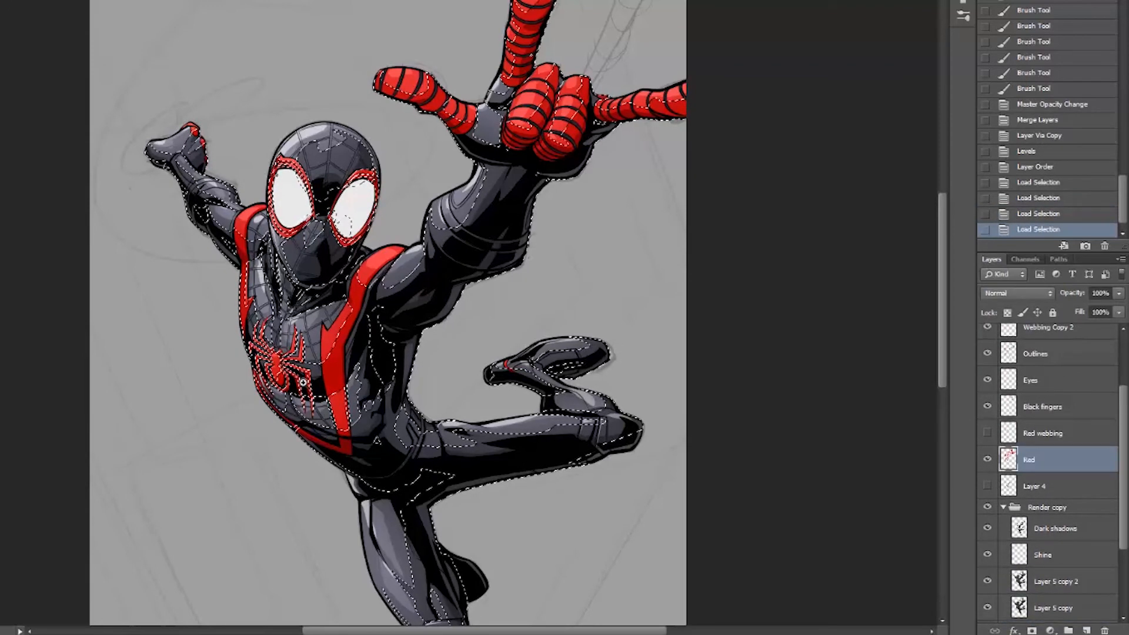
Switch to the Burn tool with the range set to Shadows and start darkening the selected shadow areas of the Red layer
scroll(306, 388, "up", 2)
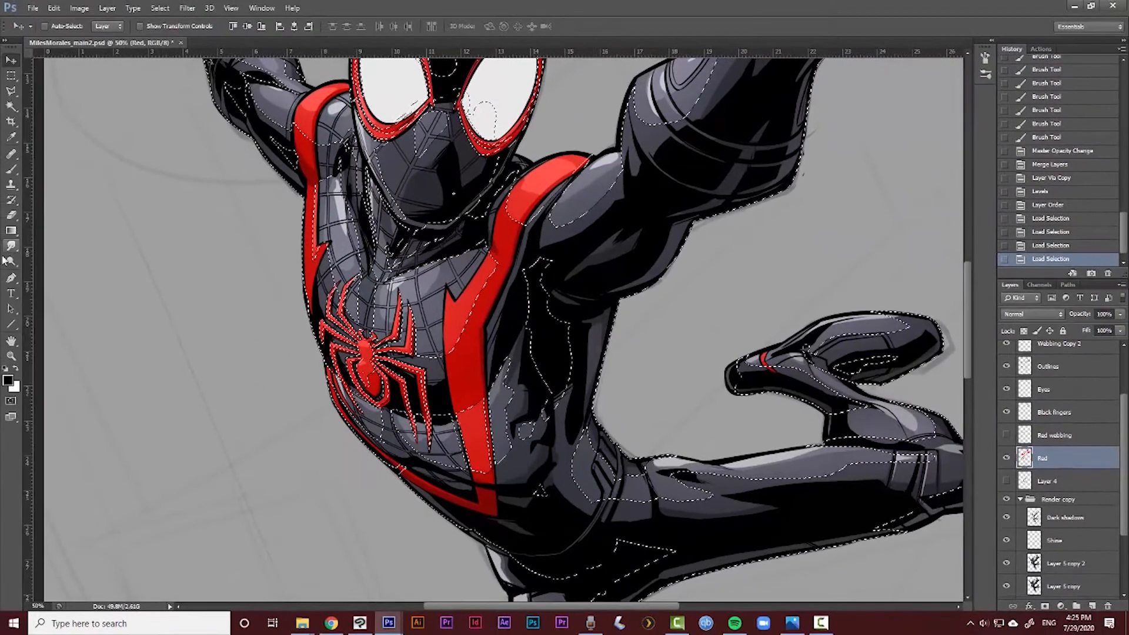
left_click(11, 261)
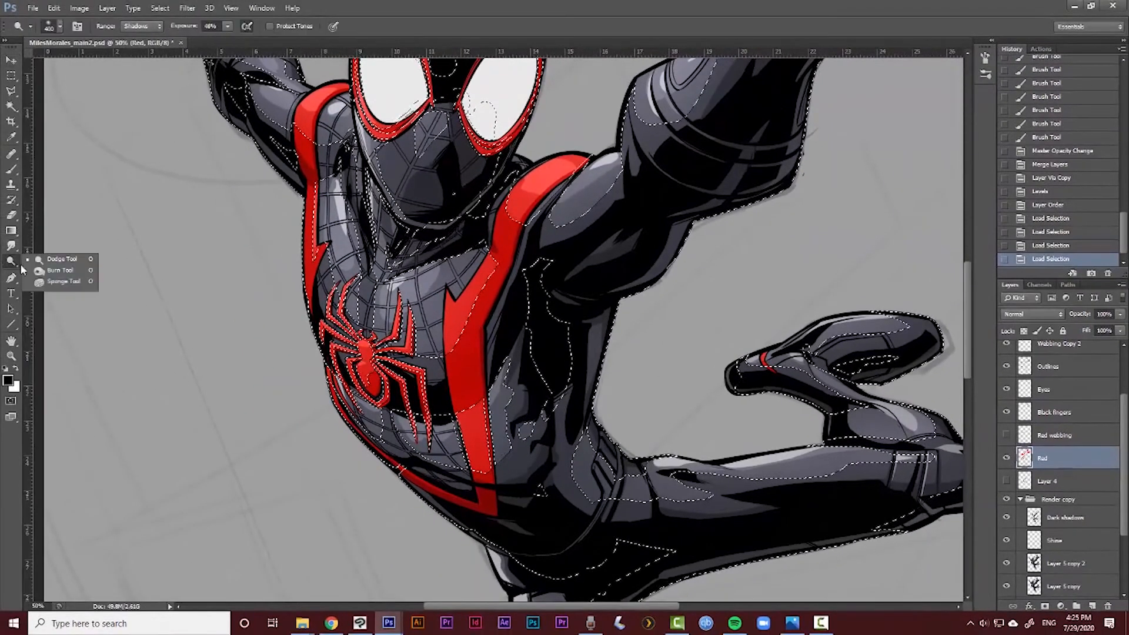
left_click(37, 271)
left_click(141, 25)
left_click(141, 28)
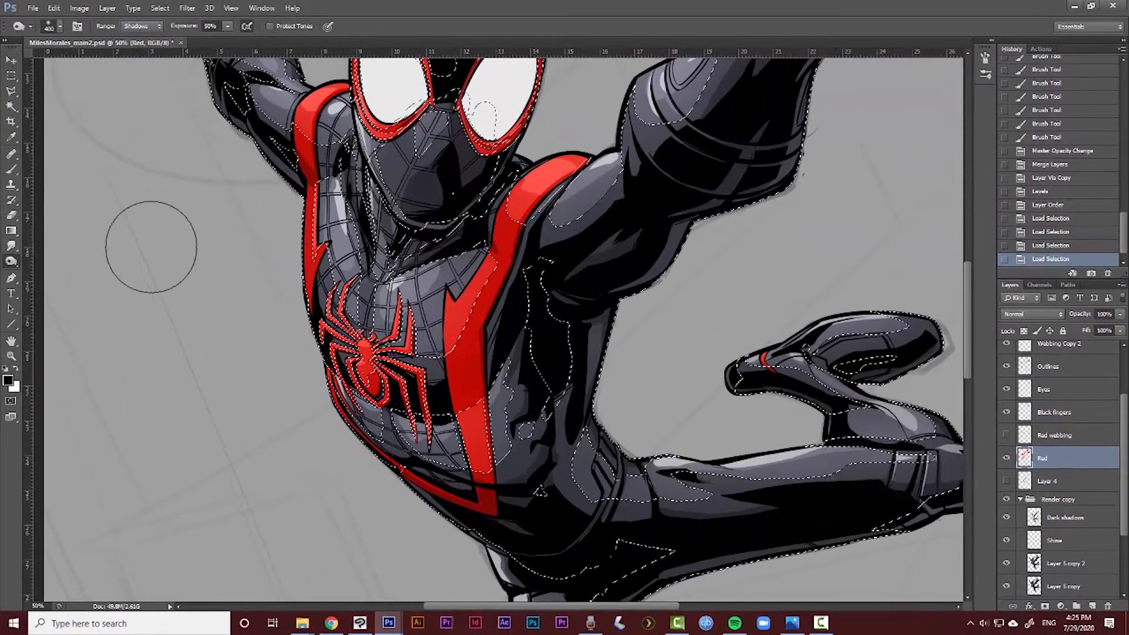
left_click(181, 353)
key("[")
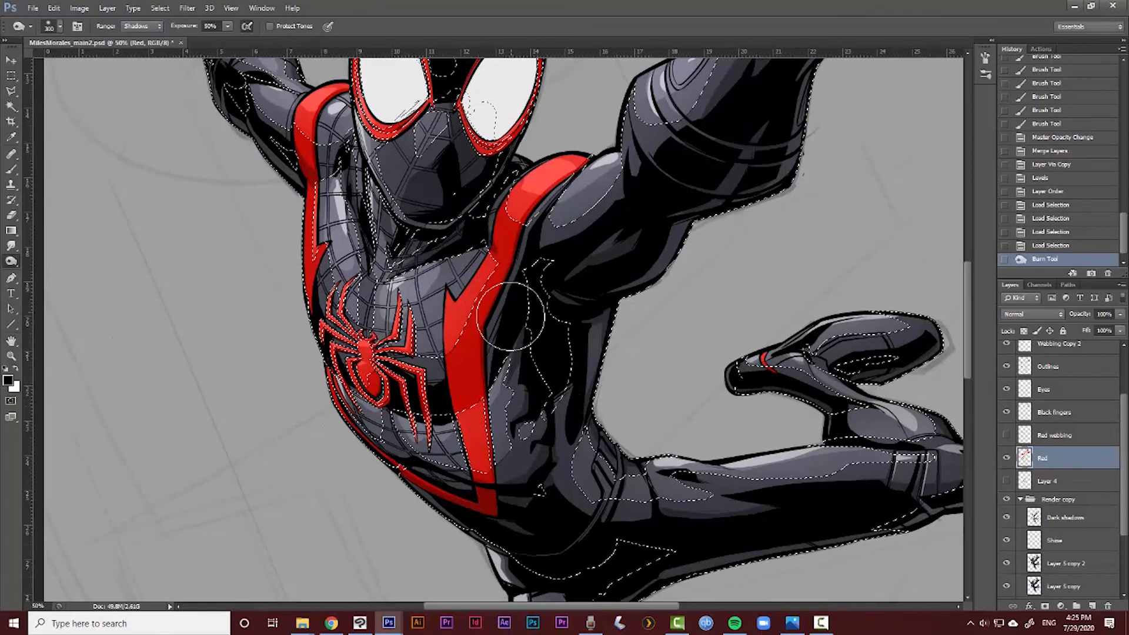
Burn the selected shadow areas of the red chest stripe and spider emblem, comparing the strokes by undoing and redoing
left_click_drag(391, 427, 370, 470)
key("ctrl+z")
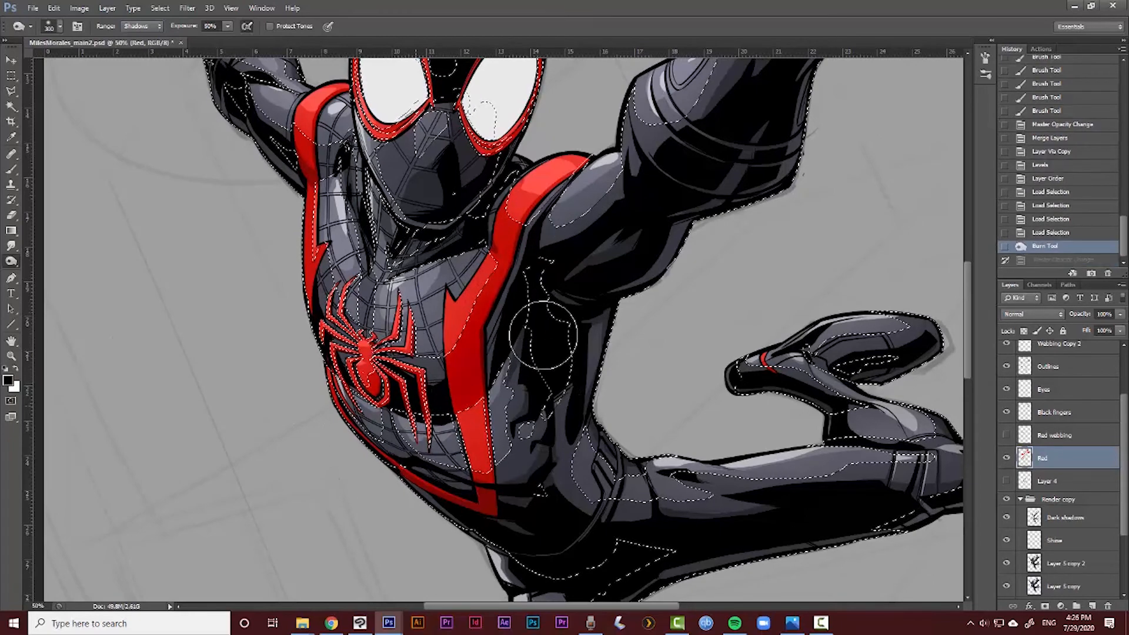
key("ctrl+z")
scroll(553, 333, "down", 1)
key("ctrl+z")
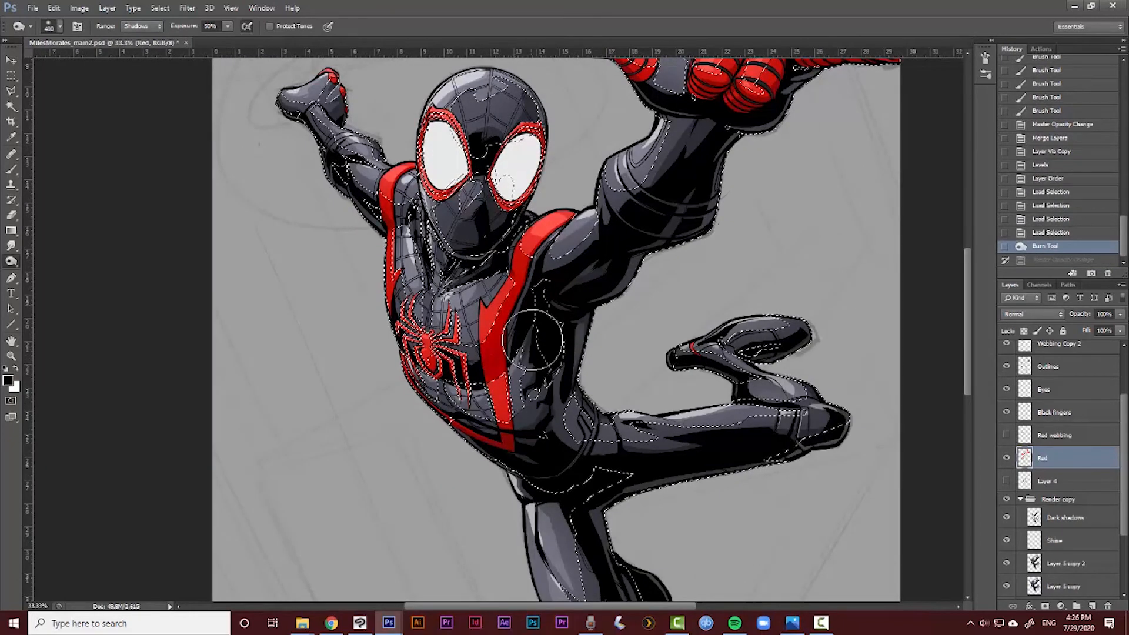
mouse_move(532, 340)
left_mouse_down()
mouse_move(571, 273)
mouse_move(595, 281)
left_mouse_up()
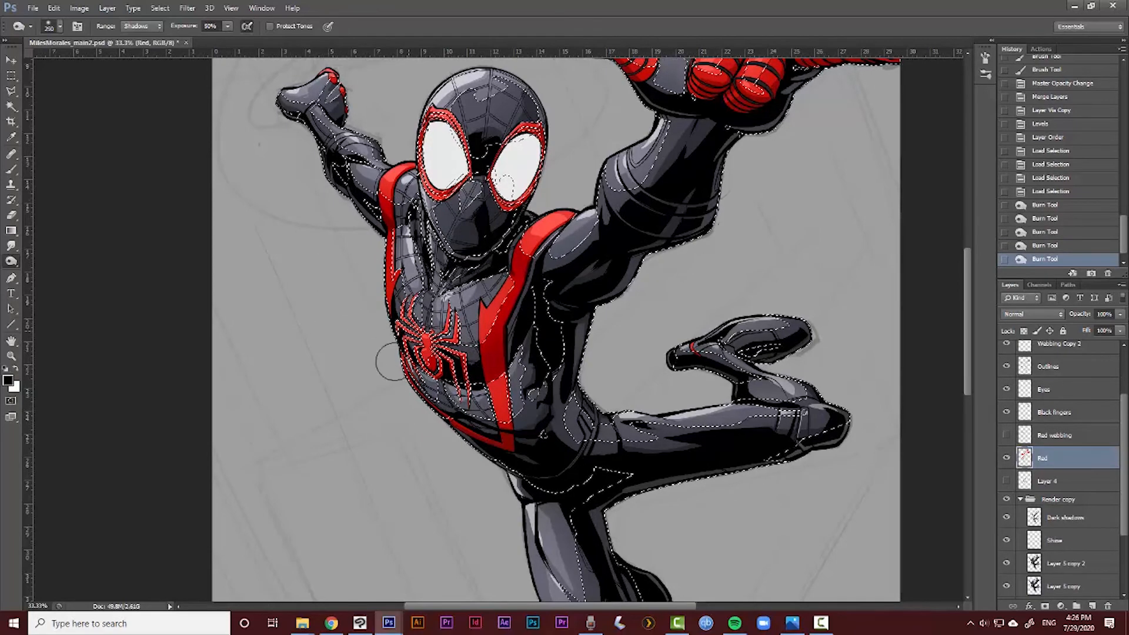
Burn the red band along the waist inside the selection, comparing the result by undoing and redoing
scroll(452, 399, "up", 1)
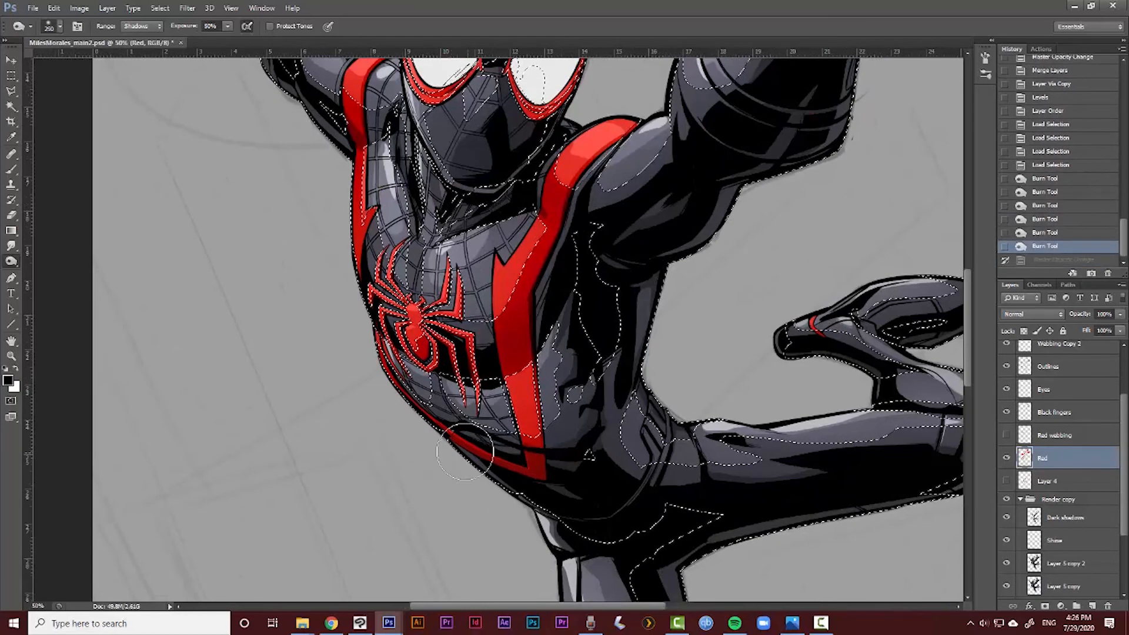
key("ctrl+z")
key("ctrl+z")
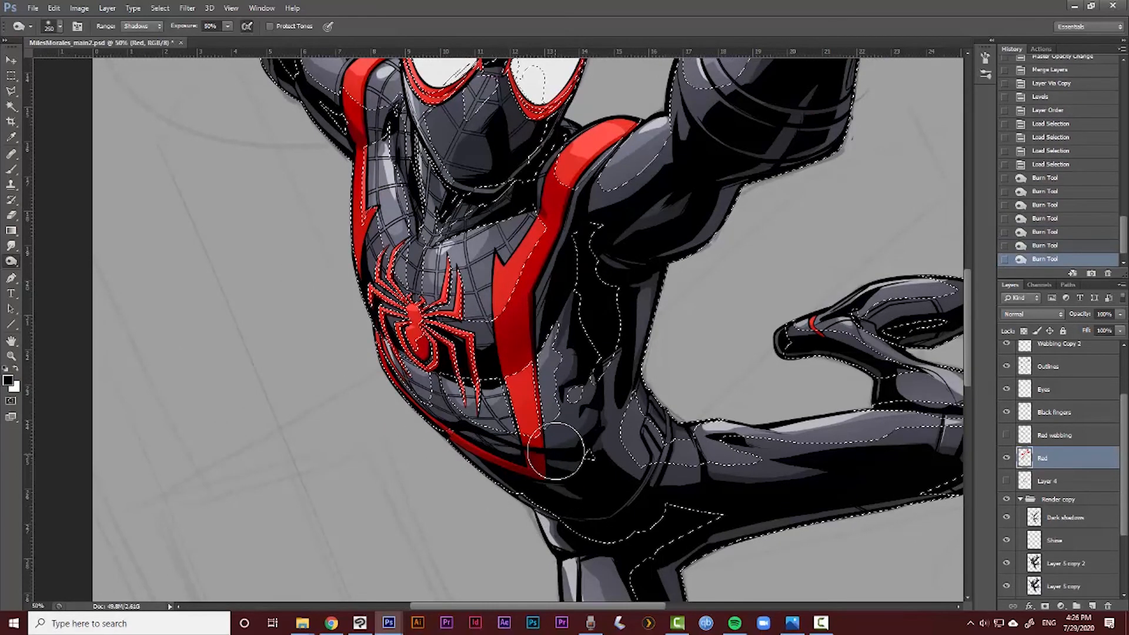
key("ctrl+z")
key("ctrl+z")
Remove the selection and softly burn the red areas of the torso and shoulder stripes, comparing and undoing strokes
key("ctrl+d")
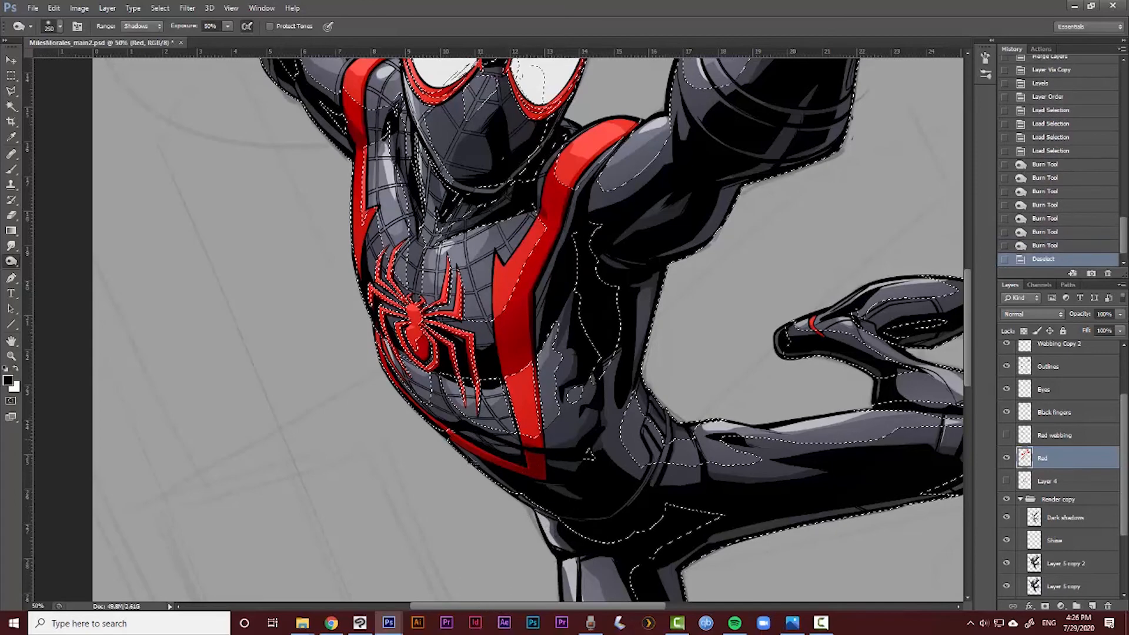
left_click_drag(346, 370, 341, 565)
left_click_drag(642, 339, 634, 273)
left_click_drag(530, 321, 531, 388)
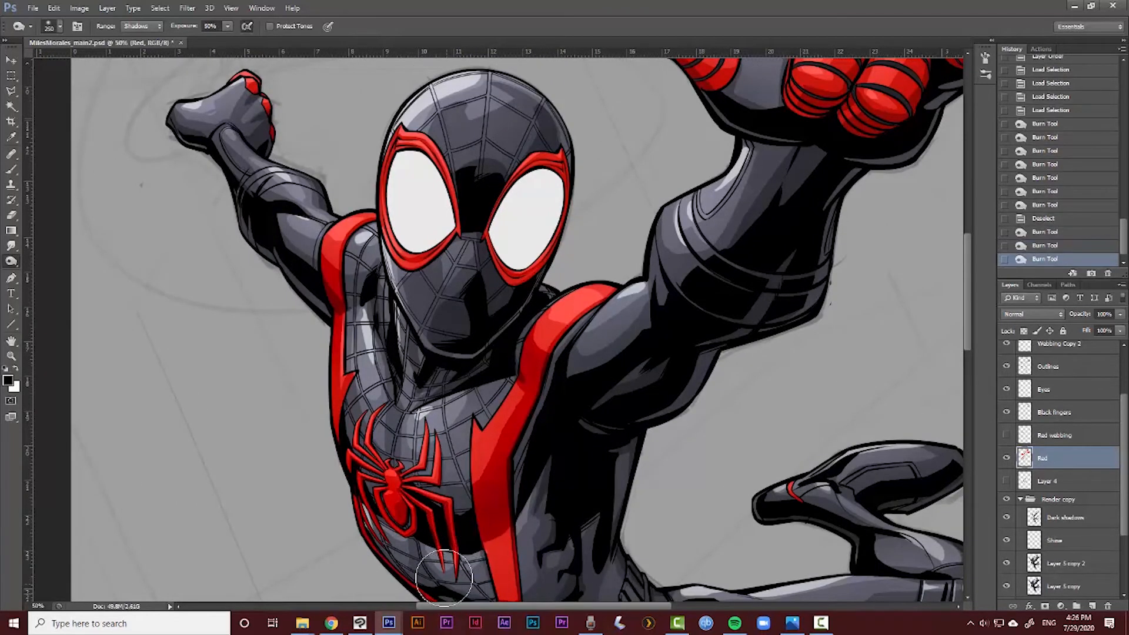
key("ctrl+z")
key("ctrl+z")
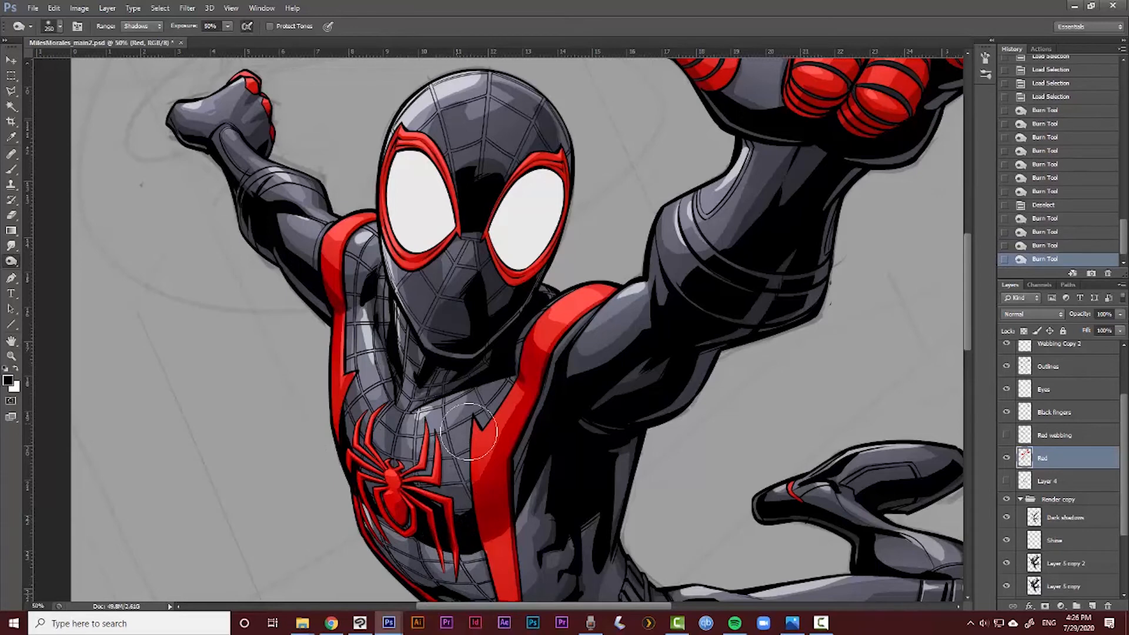
key("ctrl+z")
key("ctrl+z")
key("ctrl+minus")
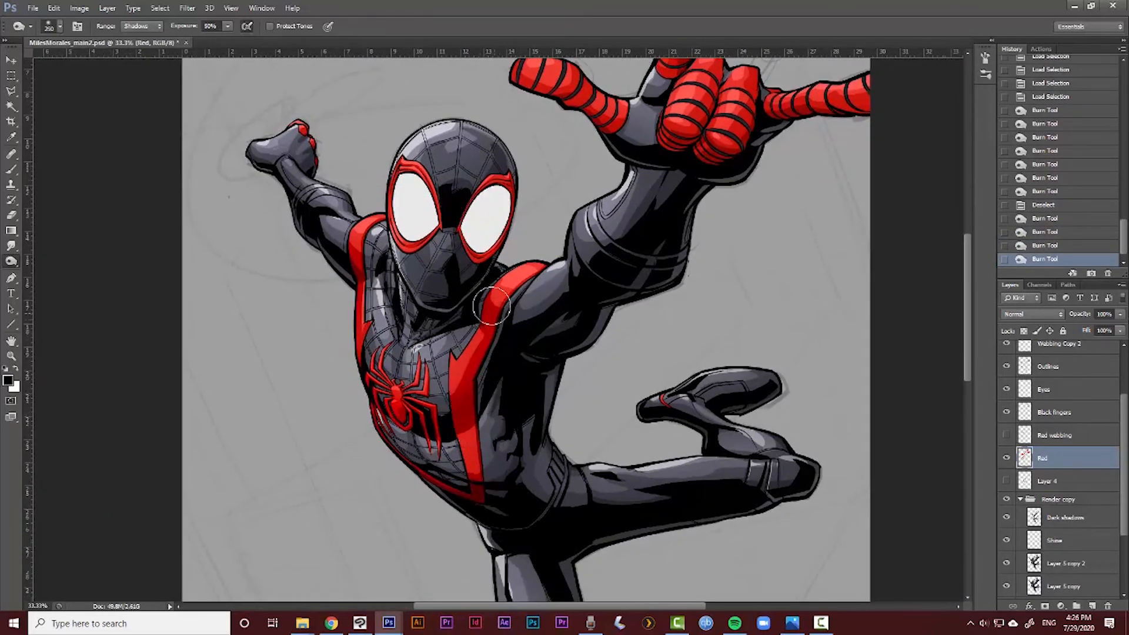
left_click_drag(492, 305, 596, 355)
key("ctrl+z")
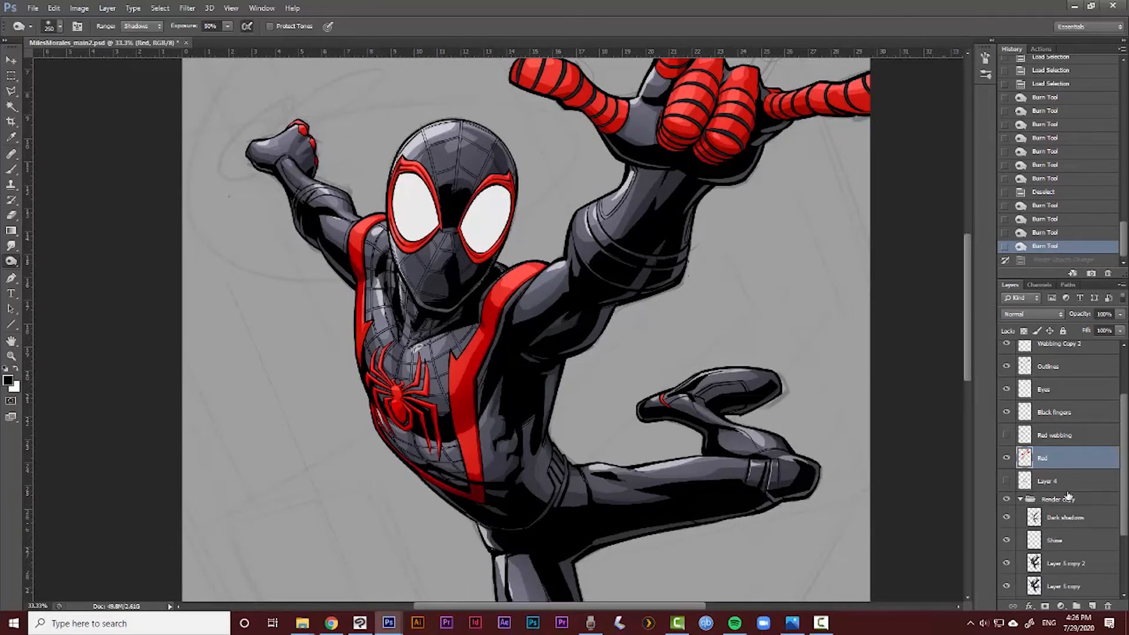
Load the painted area of Layer 3 in the original Render group as a selection, keeping the Red layer active
scroll(1122, 478, "down", 3)
left_click(1021, 520)
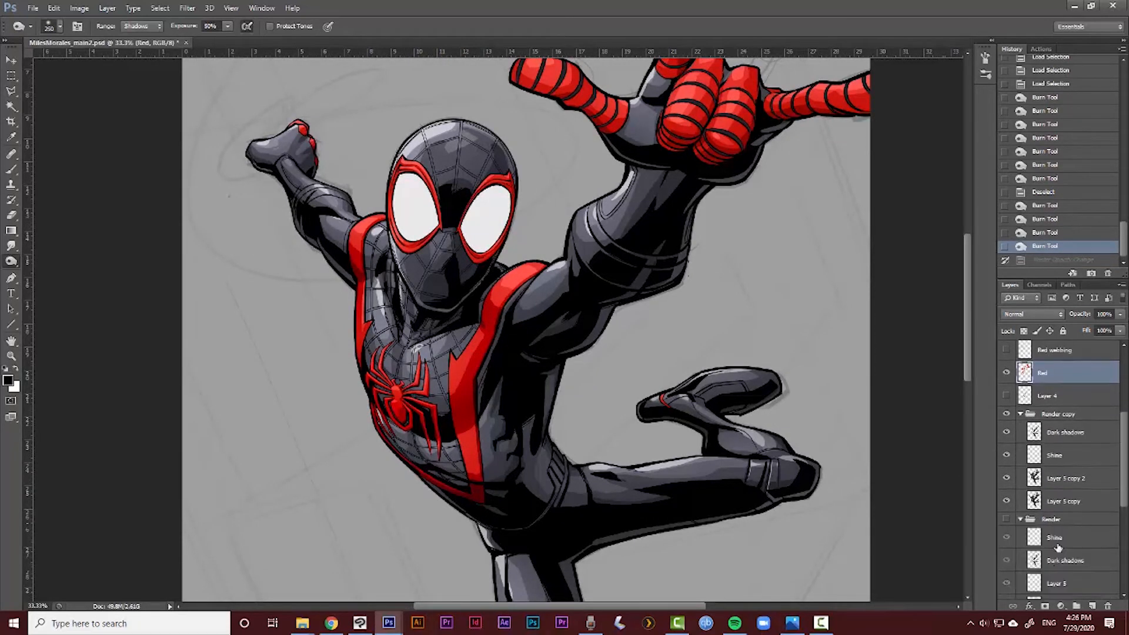
left_click(1031, 563, "ctrl")
left_click_drag(1123, 503, 1121, 430)
left_click(1035, 544, "ctrl")
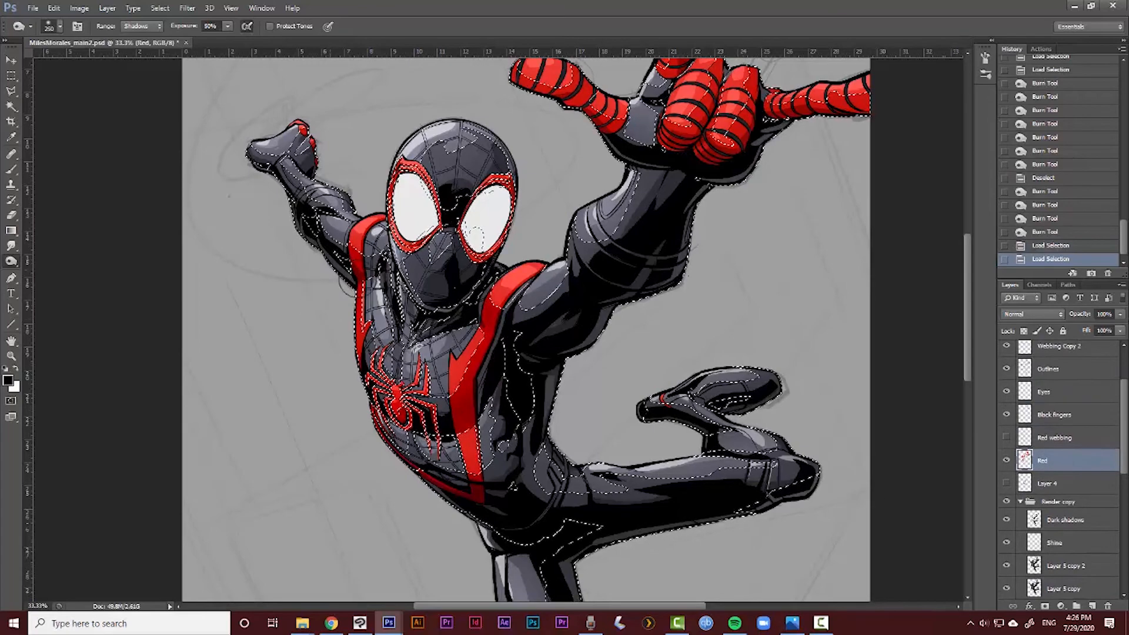
Burn the shadow side of the red fingers on the outstretched hand with a resized brush
left_click_drag(636, 222, 562, 391)
key("bracketright")
mouse_move(635, 322)
left_mouse_down()
mouse_move(682, 341)
mouse_move(647, 318)
left_mouse_up()
key("bracketleft")
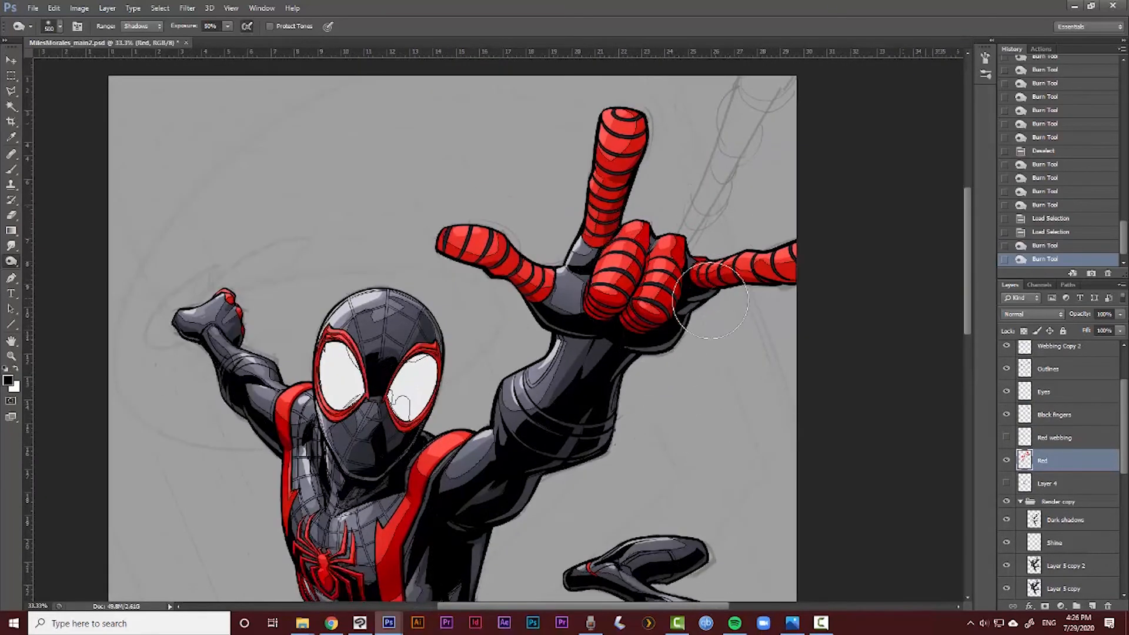
left_click_drag(712, 297, 786, 276)
left_click_drag(670, 106, 618, 180)
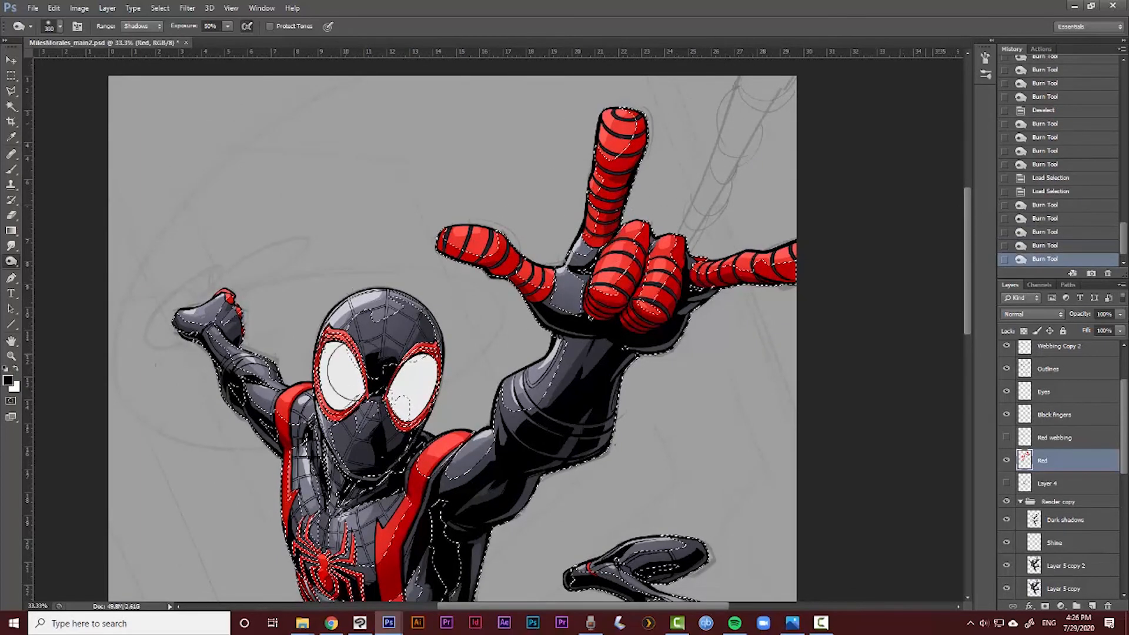
Burn the shadows on the red eye rims of the mask with a smaller brush, comparing by undoing and redoing
scroll(385, 462, "up", 1)
key("bracketleft")
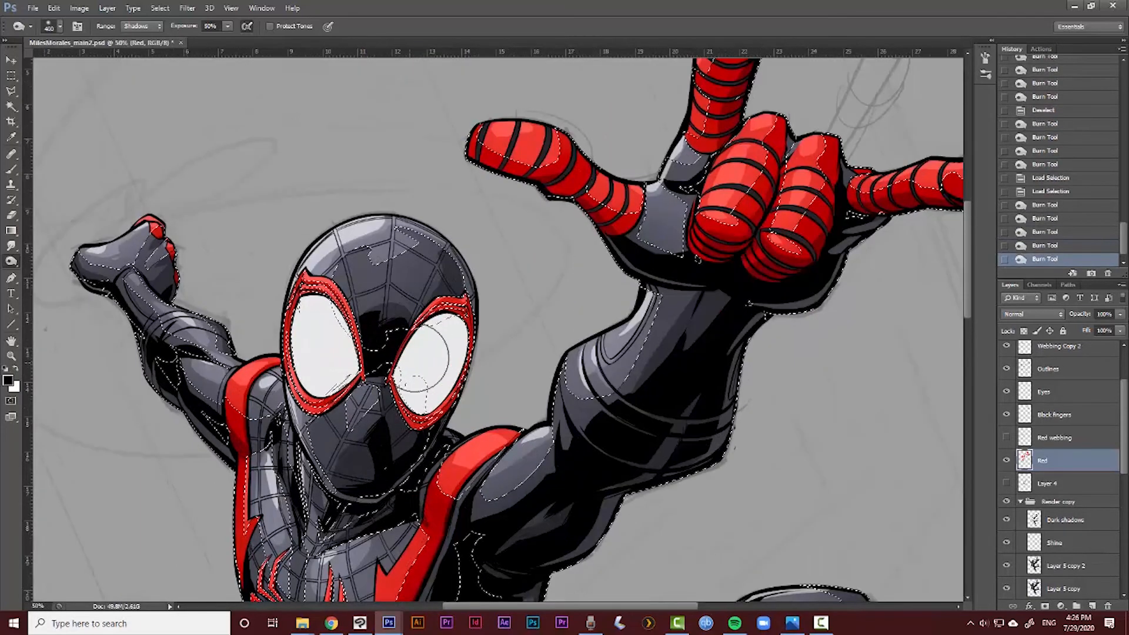
mouse_move(307, 304)
left_mouse_down()
mouse_move(315, 330)
mouse_move(297, 294)
left_mouse_up()
key("ctrl+z")
key("ctrl+z")
key("ctrl+z")
key("ctrl+z")
key("ctrl+z")
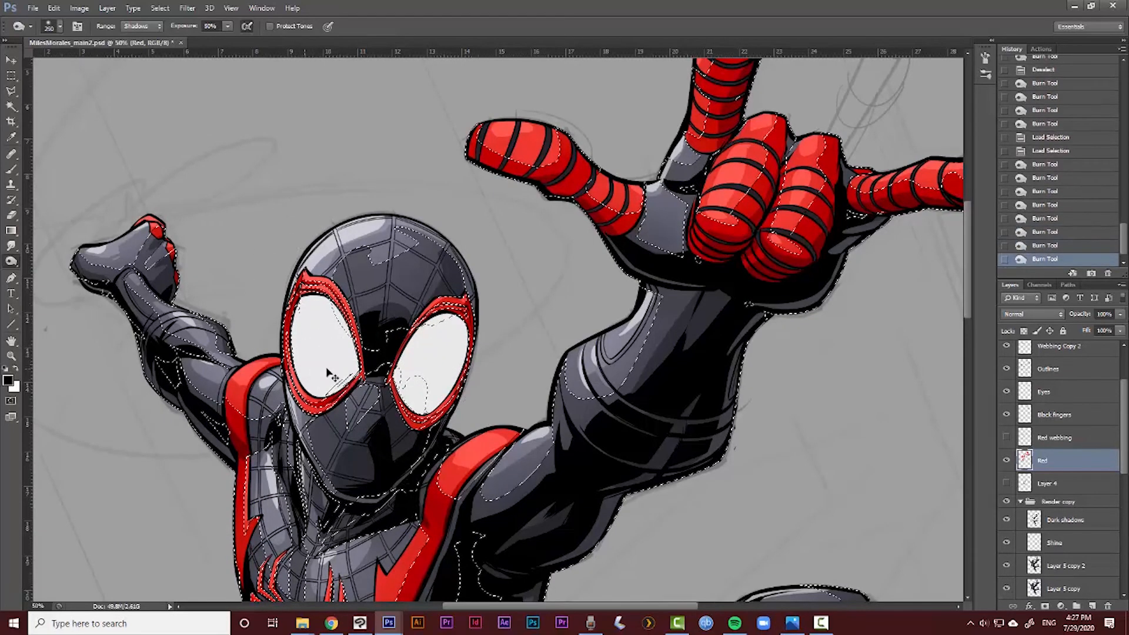
Examine the burned shading on the red stripes, spider emblem, mask and outstretched hand
left_click(169, 378)
left_click_drag(251, 489, 254, 307)
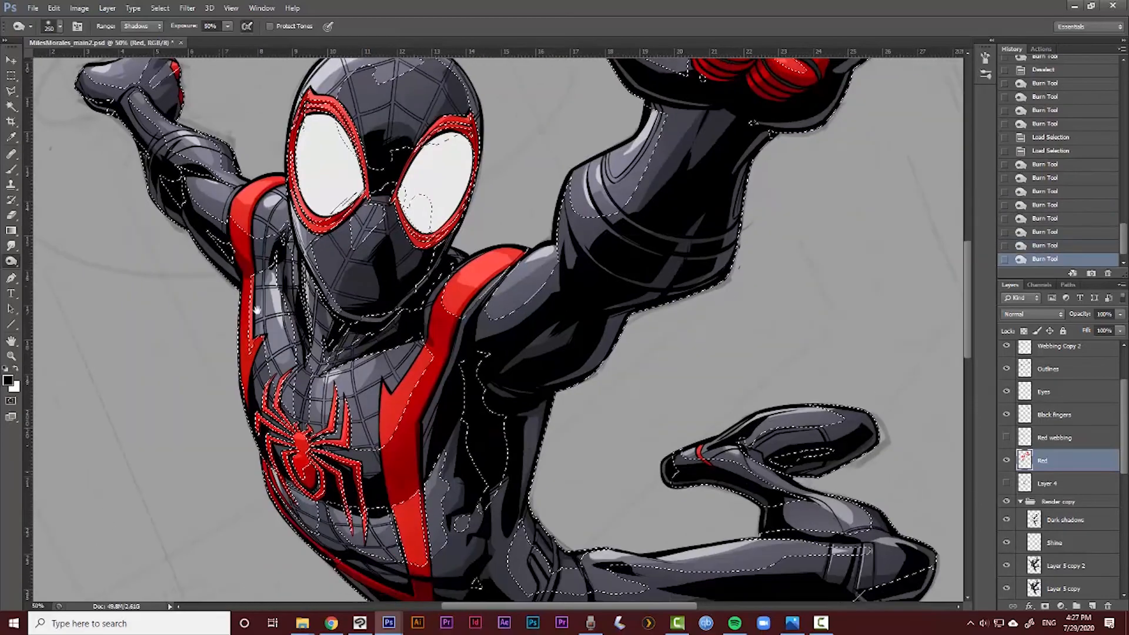
left_click_drag(320, 498, 302, 347)
left_click_drag(343, 441, 323, 361)
left_click_drag(337, 262, 363, 429)
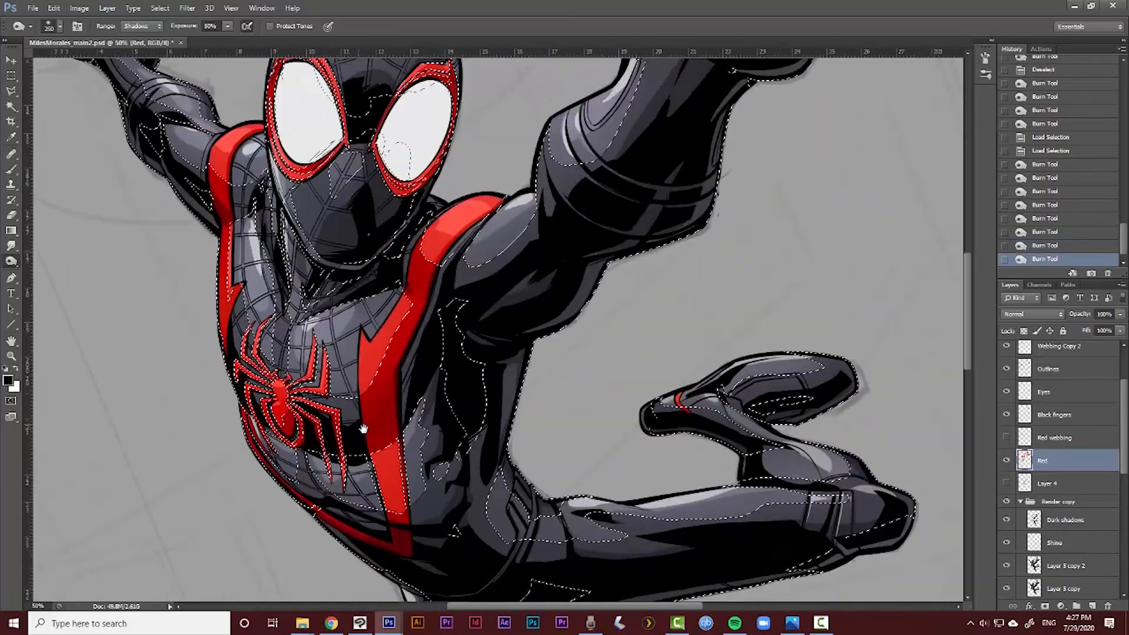
left_click_drag(402, 280, 471, 438)
left_click_drag(448, 402, 433, 434)
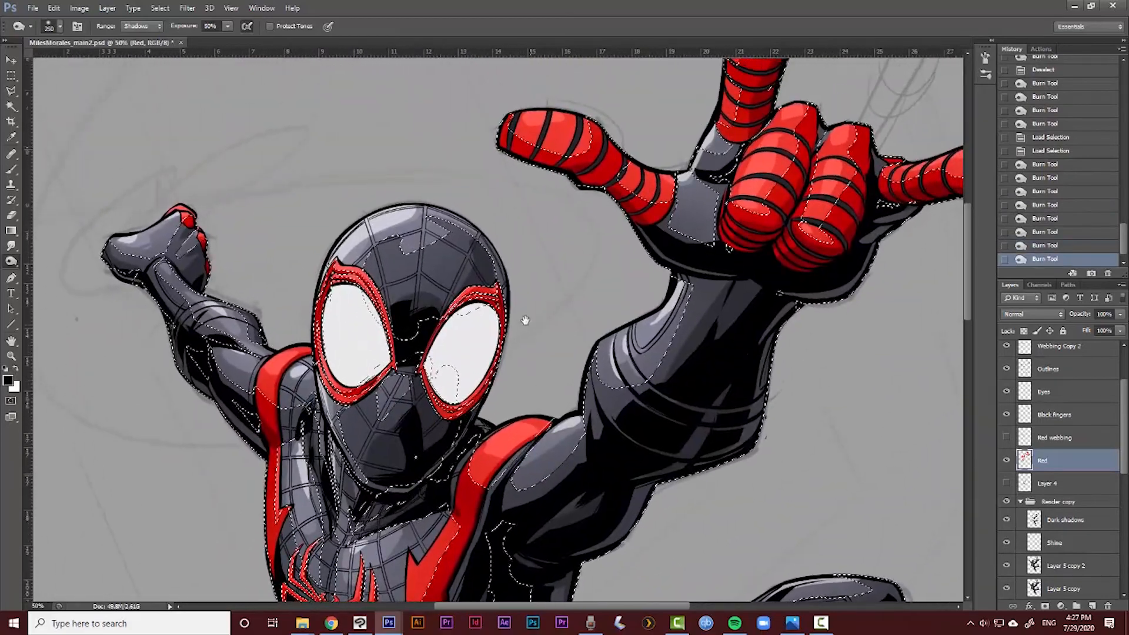
left_click_drag(568, 310, 482, 401)
left_click_drag(651, 387, 678, 302)
Burn a little more shadow into the red fingers of the outstretched hand
left_click_drag(674, 258, 823, 246)
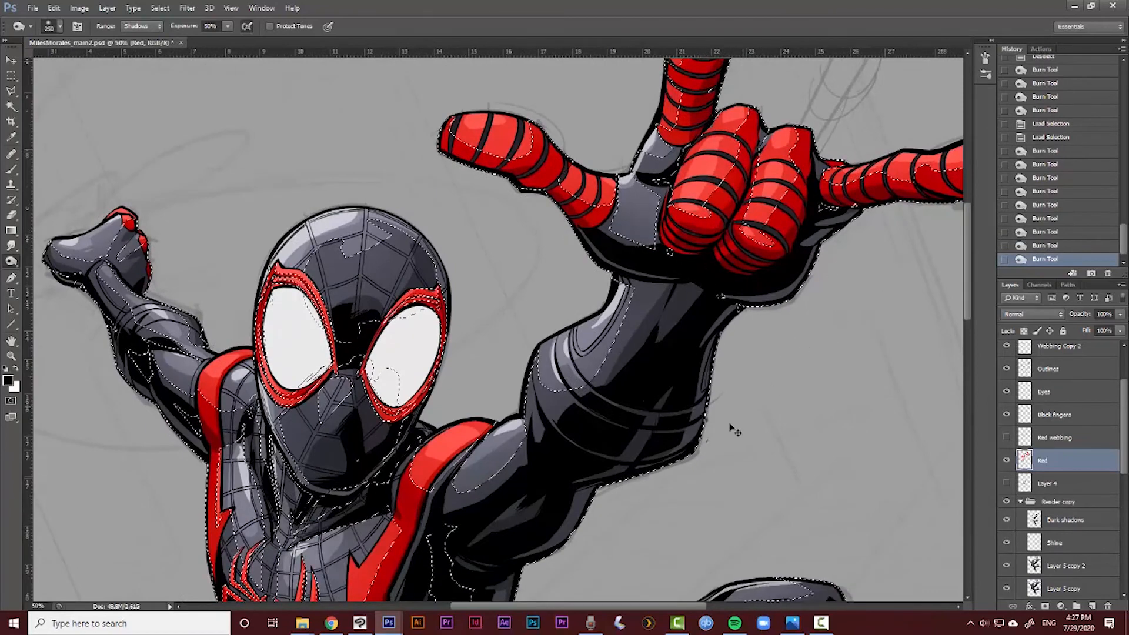
left_click(686, 448, "alt")
left_click_drag(621, 438, 626, 292)
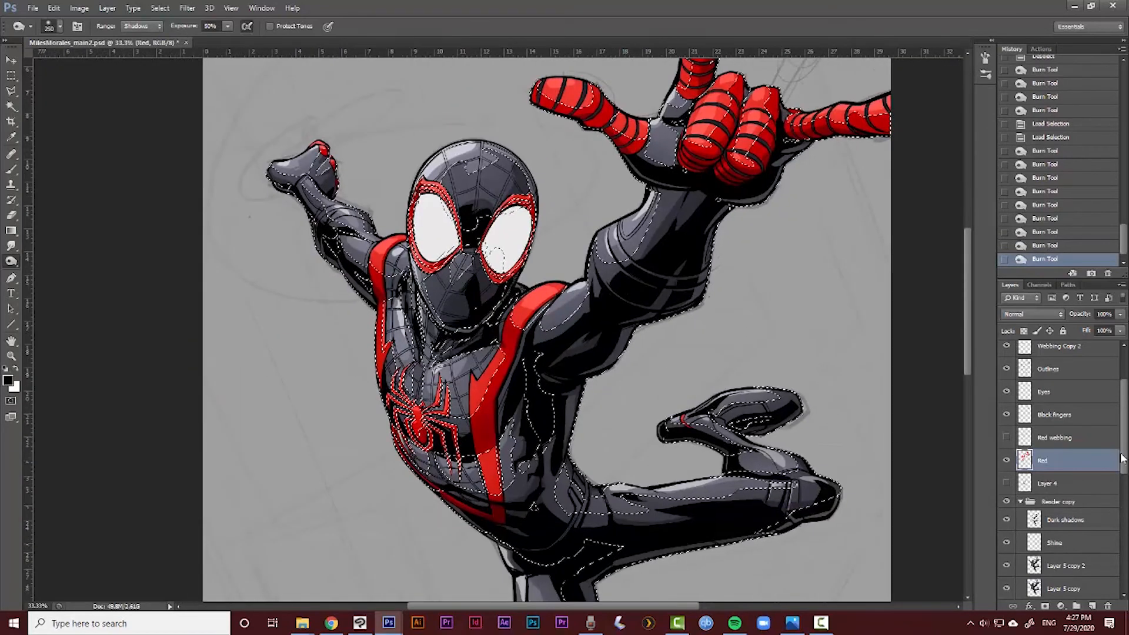
Load the painted area of Layer 8 in the Render group as a highlight selection, keeping the Red layer active
scroll(1047, 495, "down", 5)
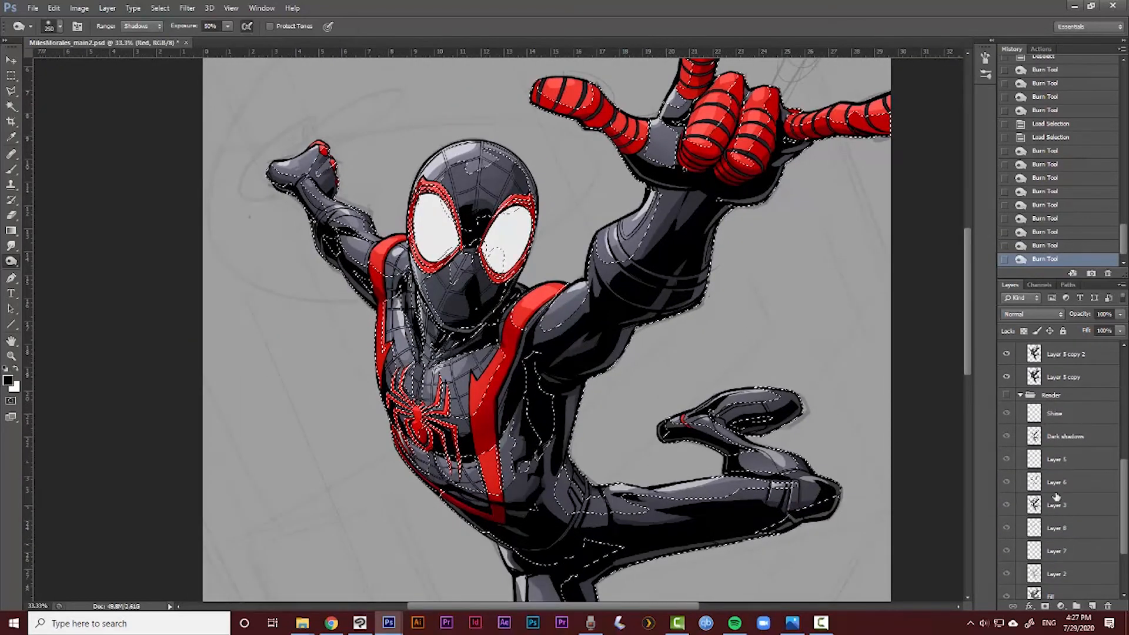
left_click(1035, 531, "ctrl")
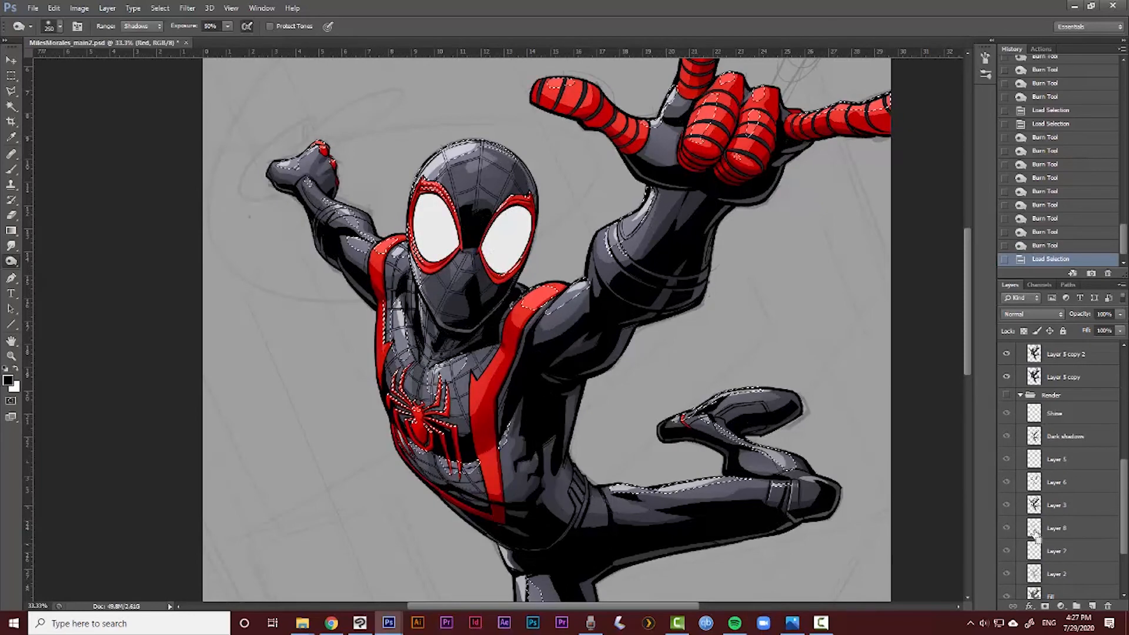
scroll(1035, 533, "up", 4)
scroll(1072, 454, "up", 1)
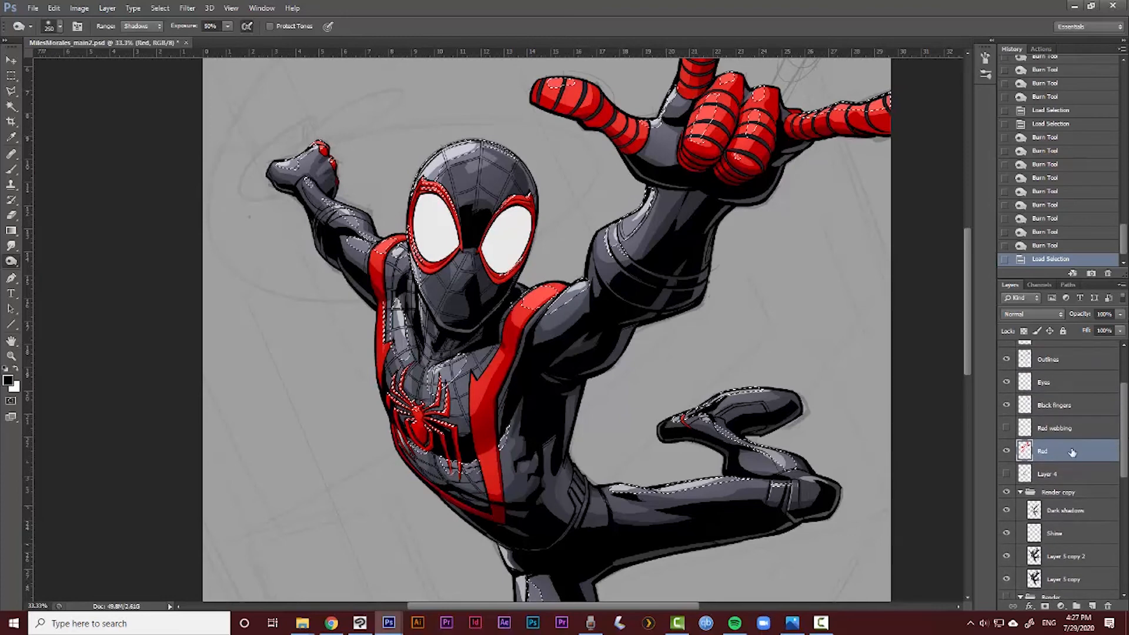
scroll(444, 210, "up", 2)
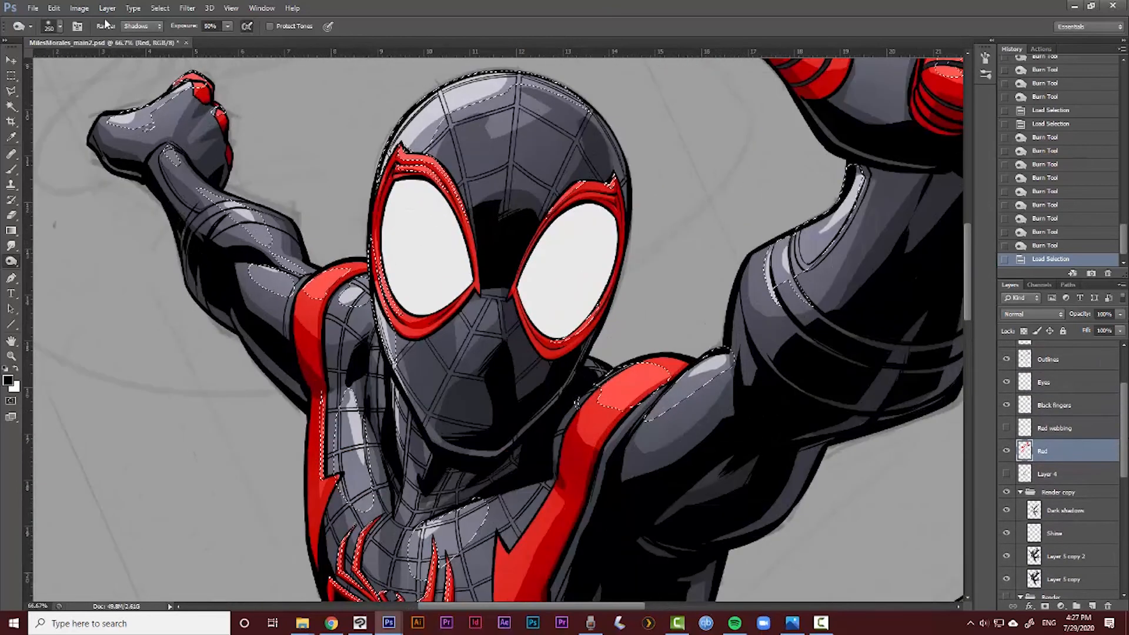
Try burning the selected highlight area on the mask with the range set to Midtones, and undo it
left_click(132, 48)
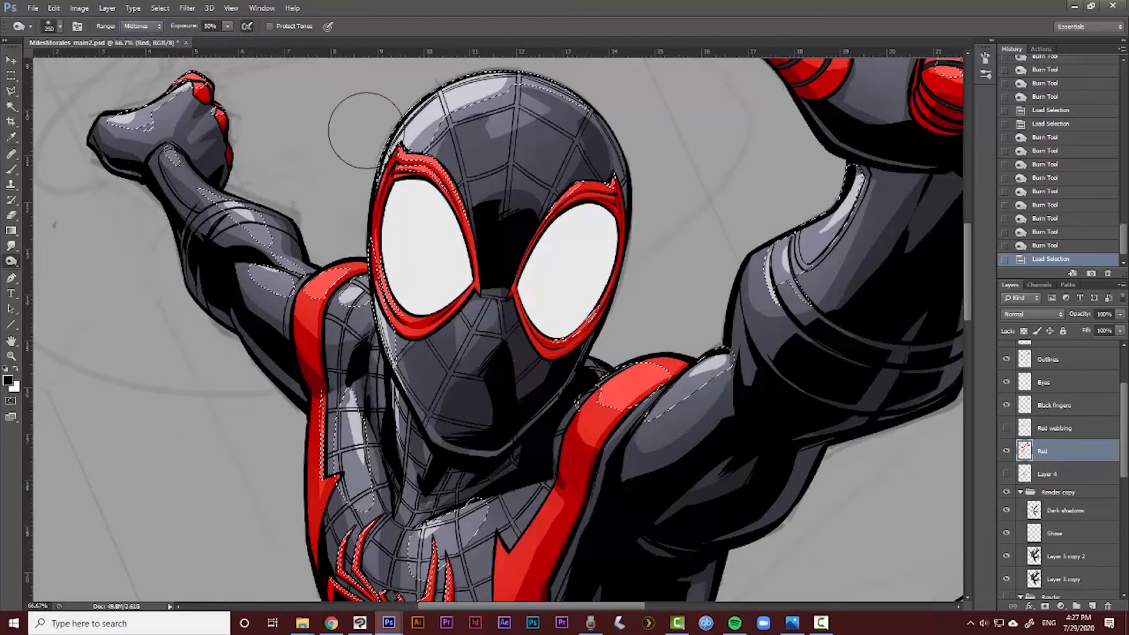
key("ctrl+z")
key("ctrl+z")
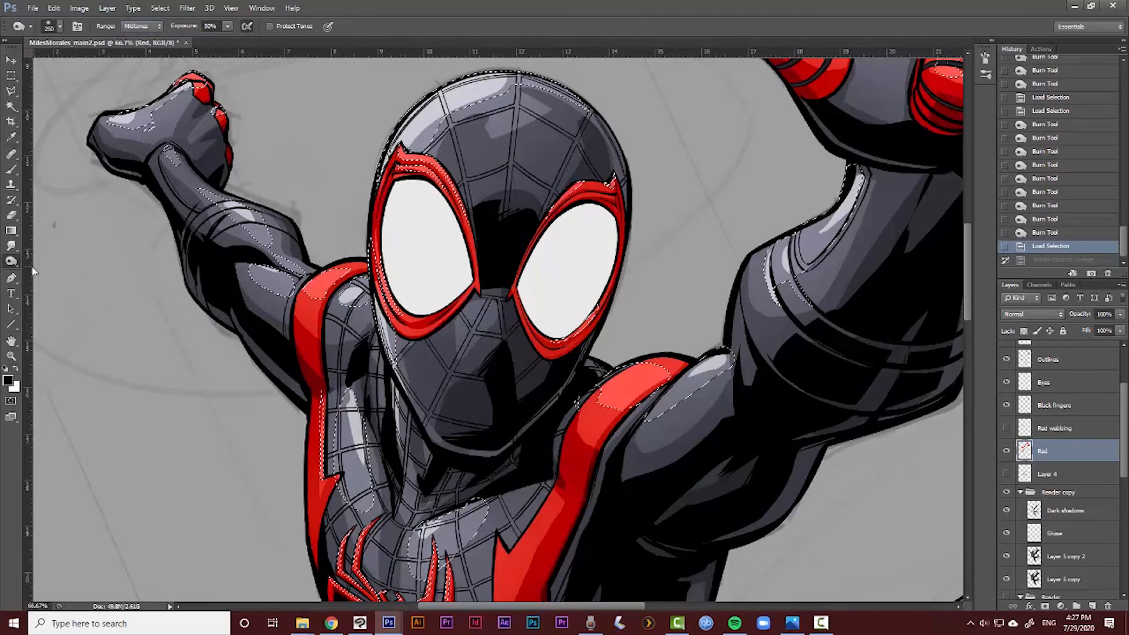
Switch to the Dodge tool and lighten the selected highlight on the upper red rim of the mask's left eye
right_click(11, 263)
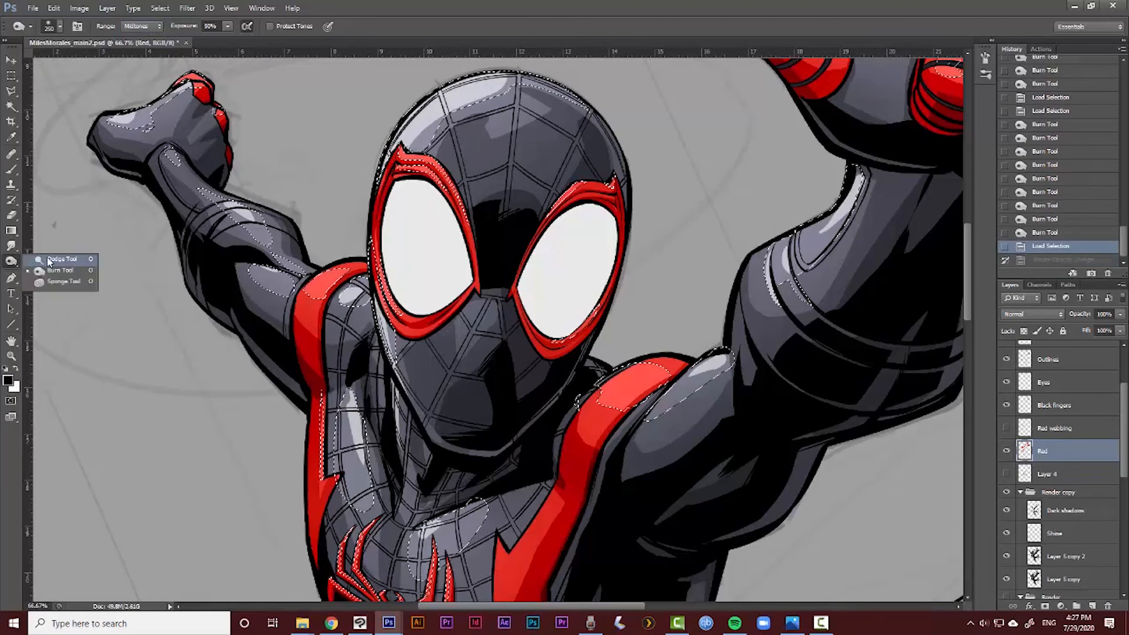
left_click(49, 261)
left_click_drag(330, 147, 429, 173)
scroll(453, 173, "up", 1)
key("ctrl+z")
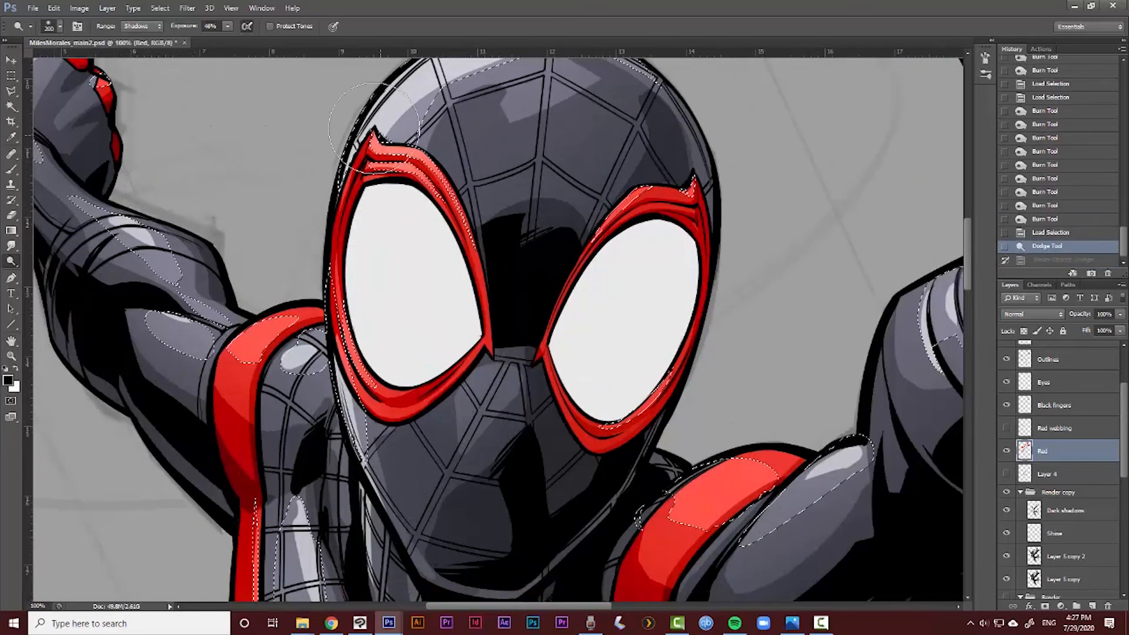
key("ctrl+z")
Reduce the brush size and dodge finer highlights along the top of the red eye rim, comparing by undoing and redoing
key("bracketleft")
key("bracketleft")
key("bracketleft")
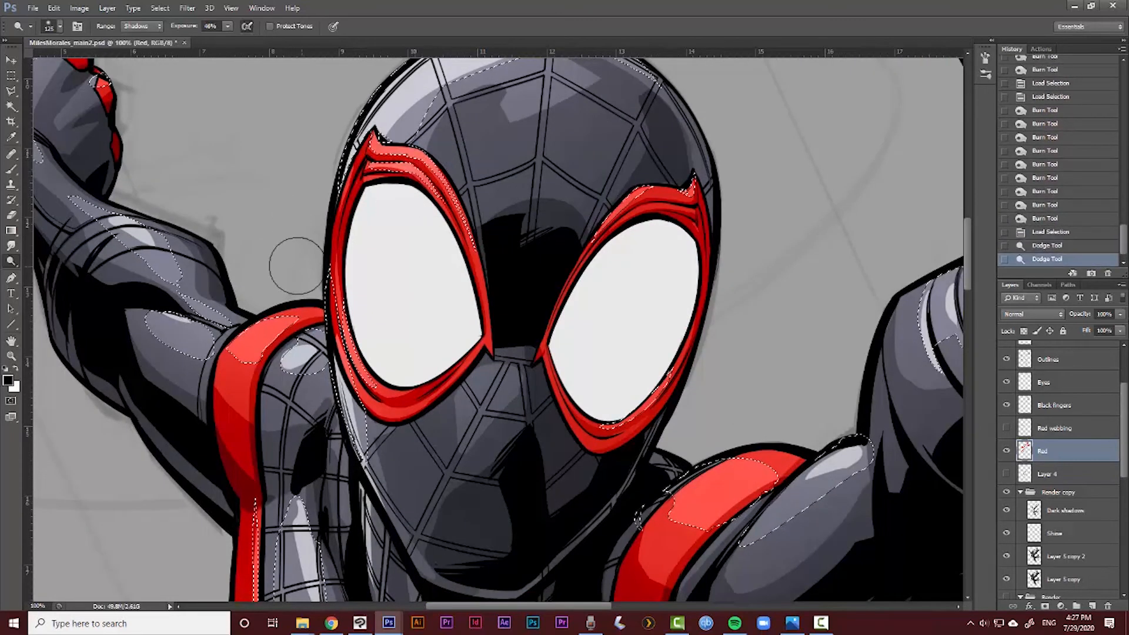
key("bracketleft")
key("bracketleft")
key("bracketleft")
key("bracketleft")
key("bracketleft")
key("bracketleft")
left_click_drag(376, 144, 425, 154)
key("ctrl+z")
key("ctrl+z")
key("ctrl+z")
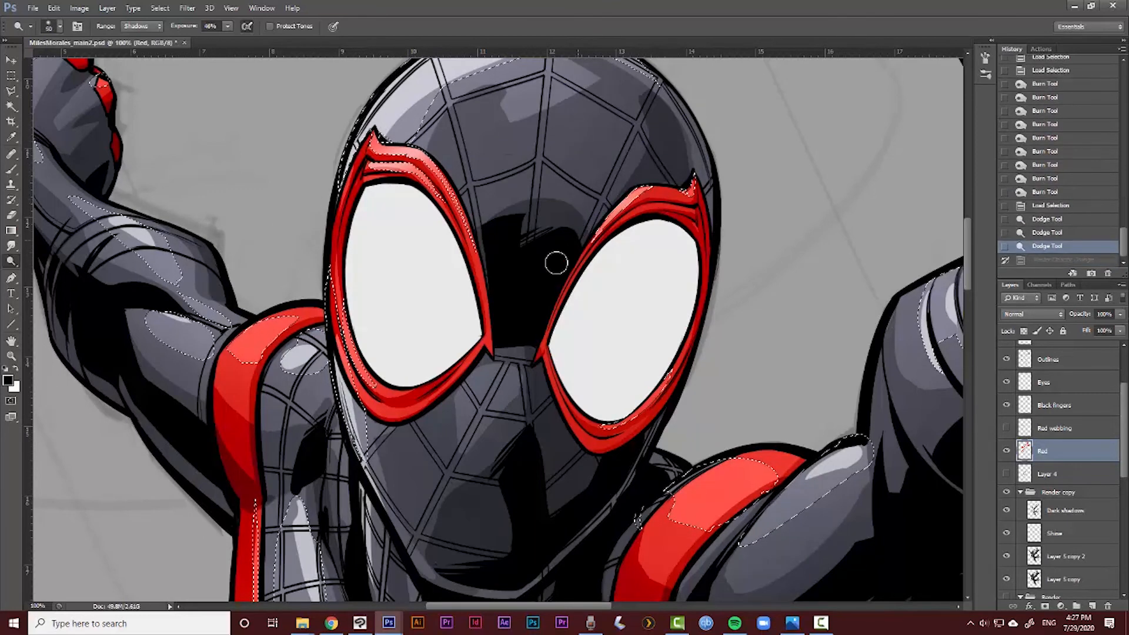
Finish dodging the mask's red eye rims, and with a larger brush lighten the selected highlight on the outstretched arm's red shoulder stripe
left_click_drag(556, 263, 565, 256)
mouse_move(509, 342)
left_mouse_down()
mouse_move(504, 300)
mouse_move(515, 348)
left_mouse_up()
key("ctrl+minus")
key("bracketright")
key("bracketright")
key("bracketright")
key("bracketright")
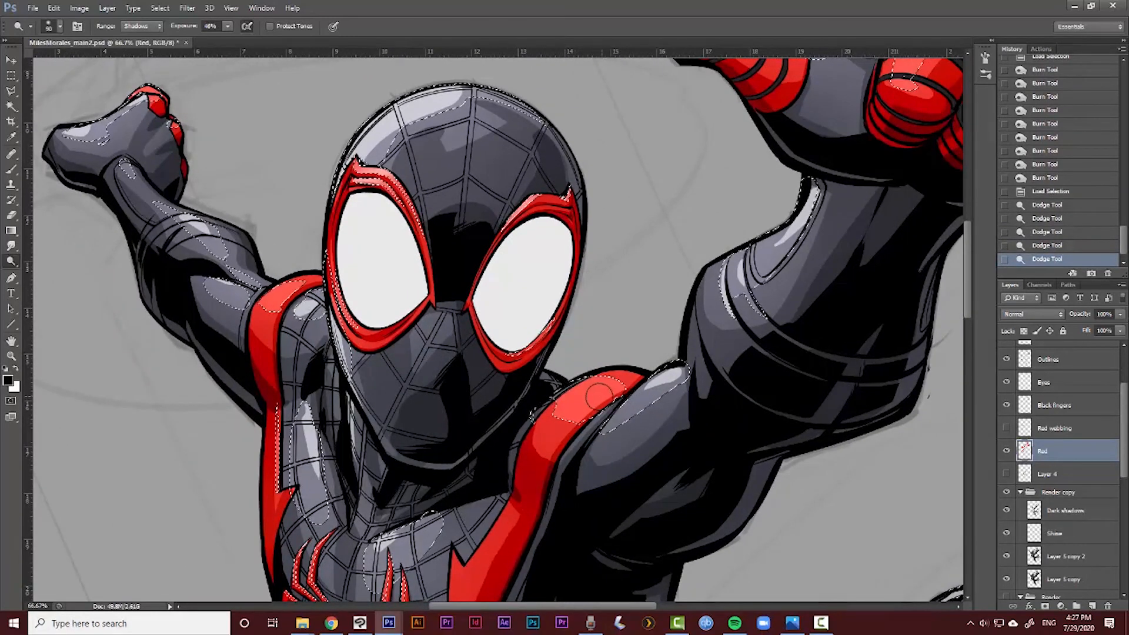
left_click_drag(609, 385, 504, 436)
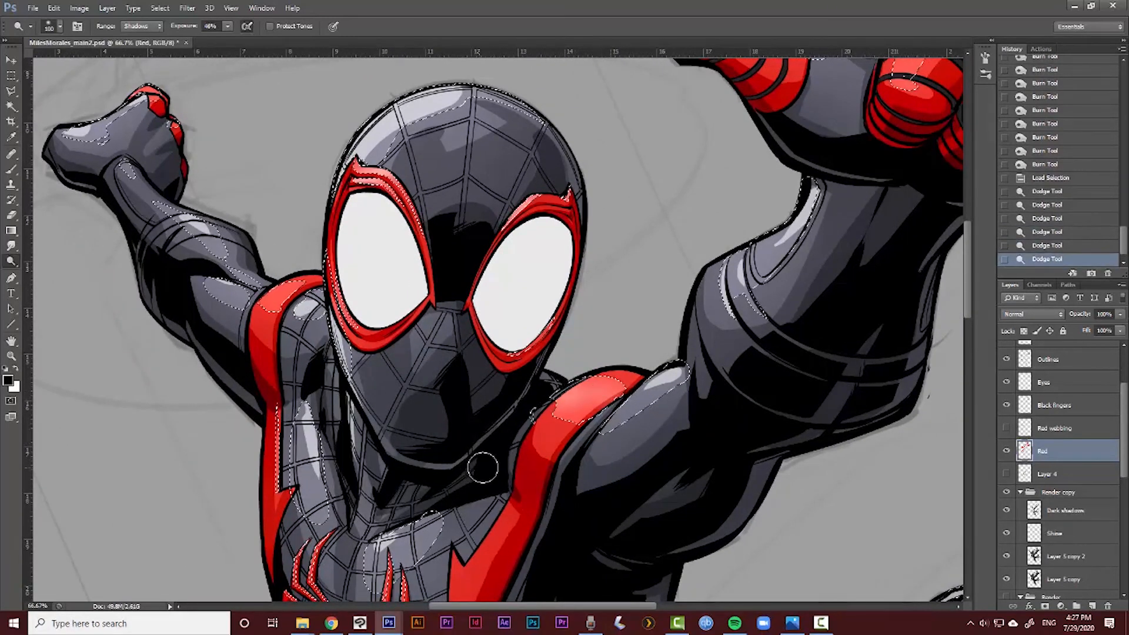
left_click_drag(607, 393, 559, 406)
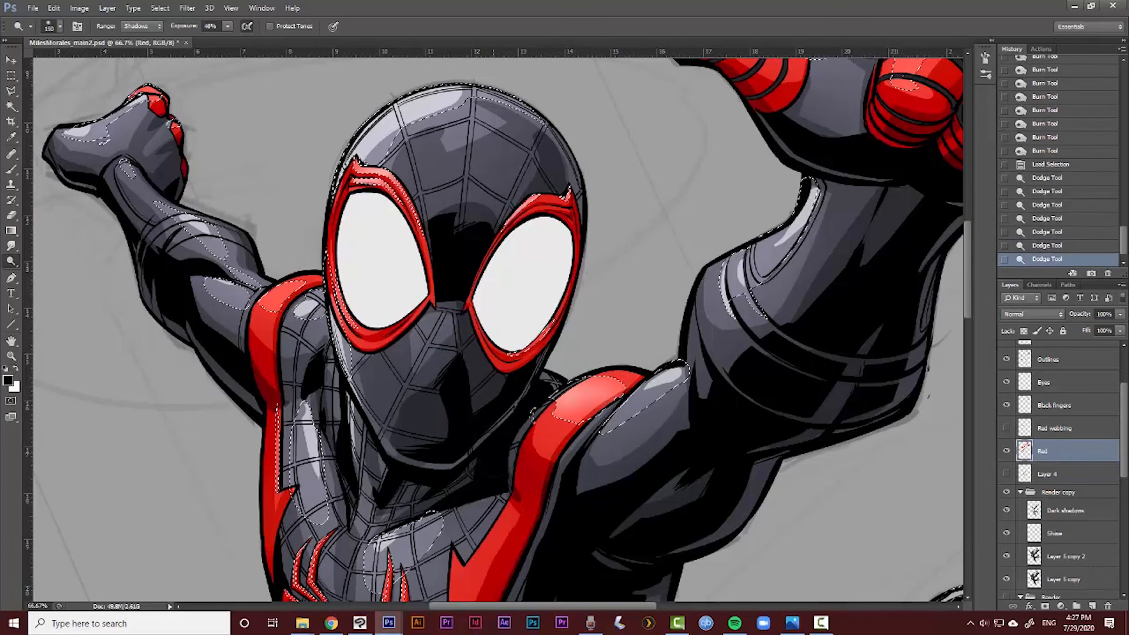
key("ctrl+z")
key("ctrl+z")
Enlarge the brush and dodge the selected highlights on the curled red fingers of the outstretched hand
left_click_drag(732, 267, 584, 419)
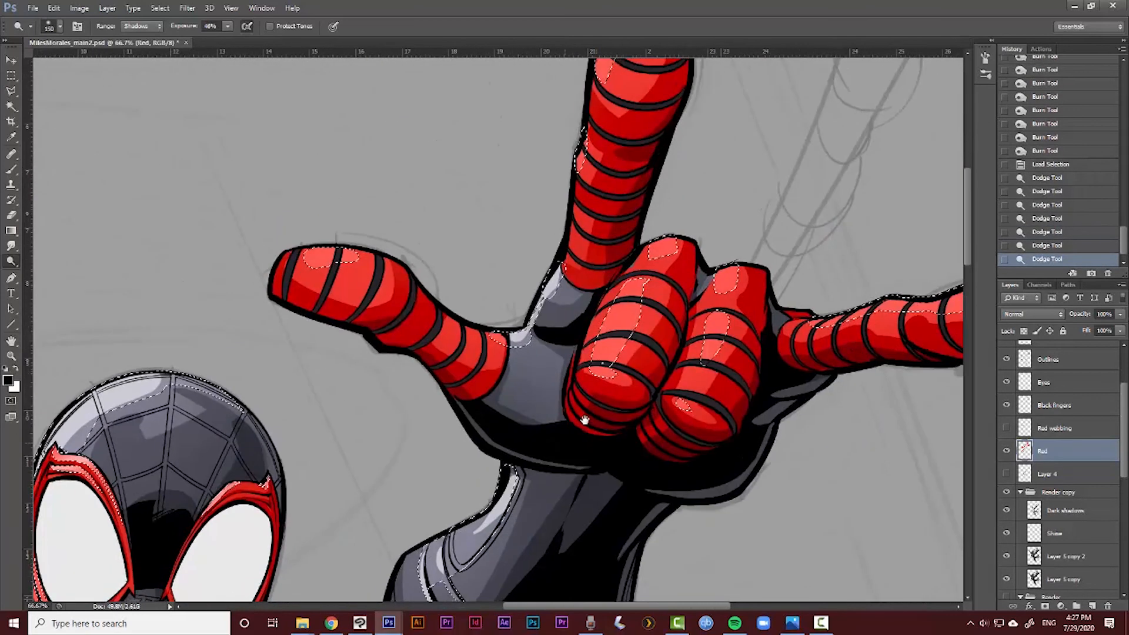
key("bracketright")
key("bracketright")
key("bracketright")
left_click_drag(675, 327, 623, 330)
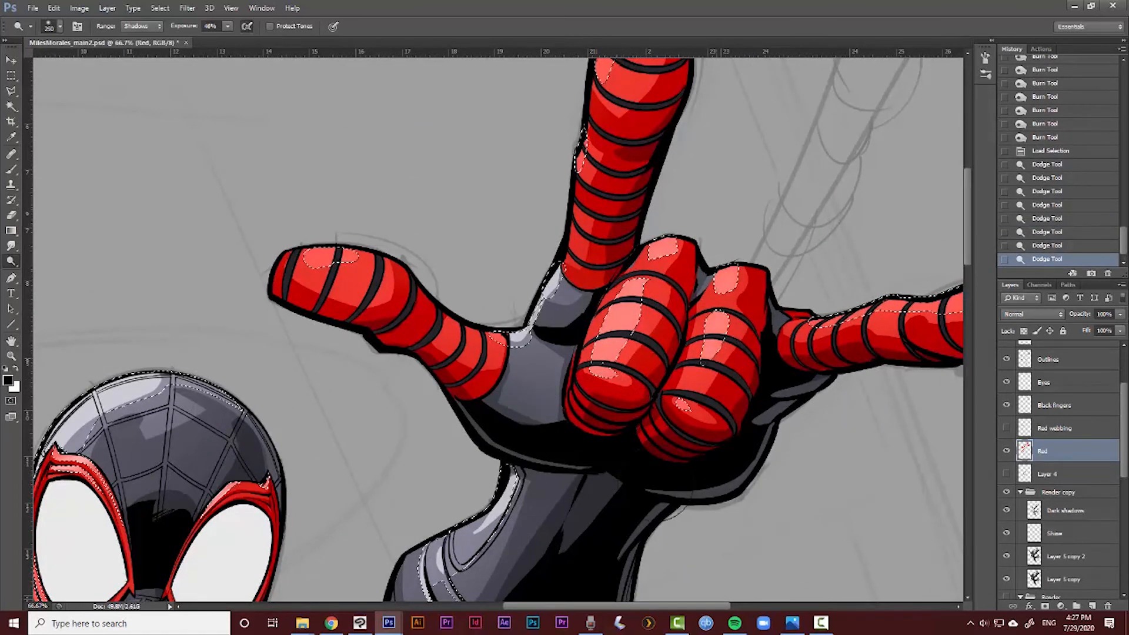
Dodge the selected highlights on the thumb, the raised index finger and the extended little finger of the outstretched hand
left_click_drag(657, 484, 692, 376)
scroll(691, 377, "down", 1)
left_click_drag(412, 273, 450, 292)
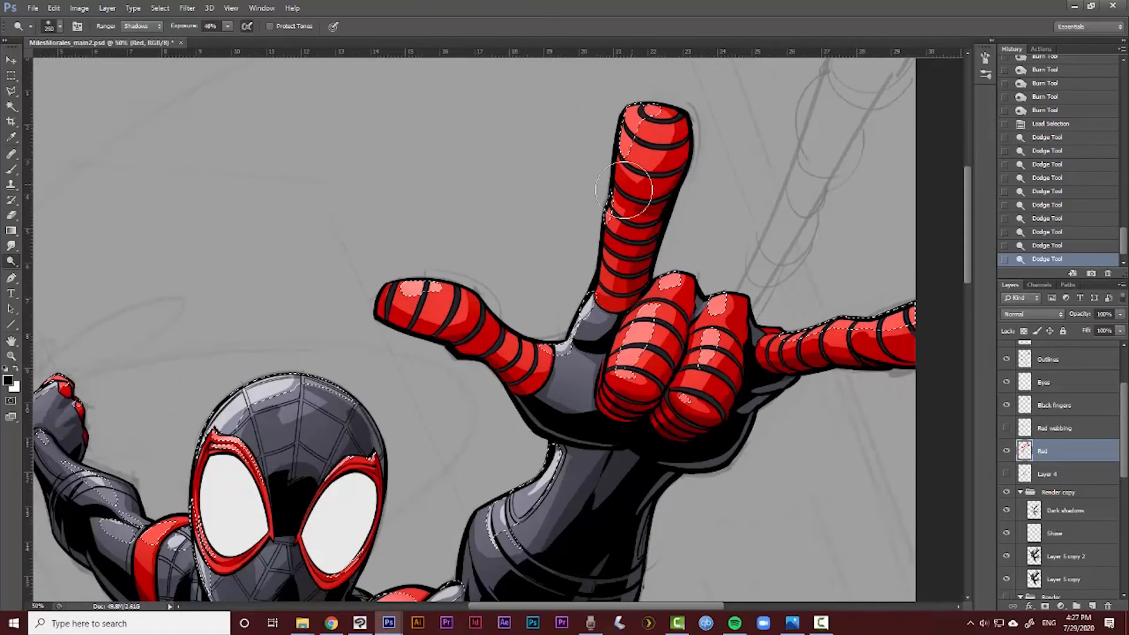
mouse_move(576, 318)
left_mouse_down()
mouse_move(598, 221)
mouse_move(623, 209)
left_mouse_up()
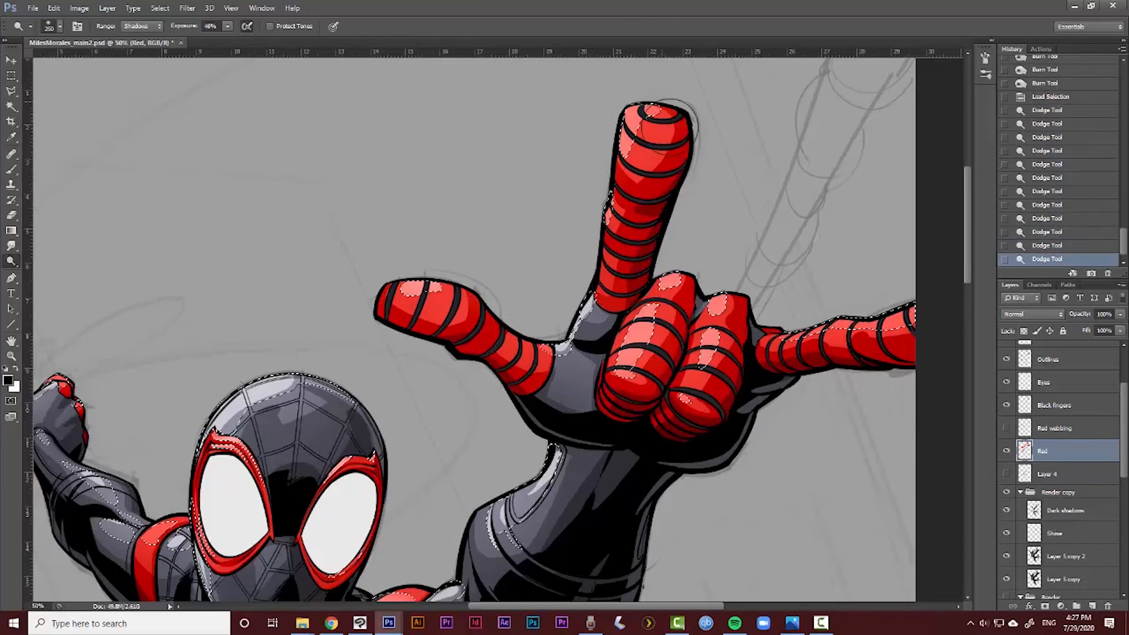
left_click_drag(865, 312, 1024, 287)
left_click_drag(882, 350, 804, 318)
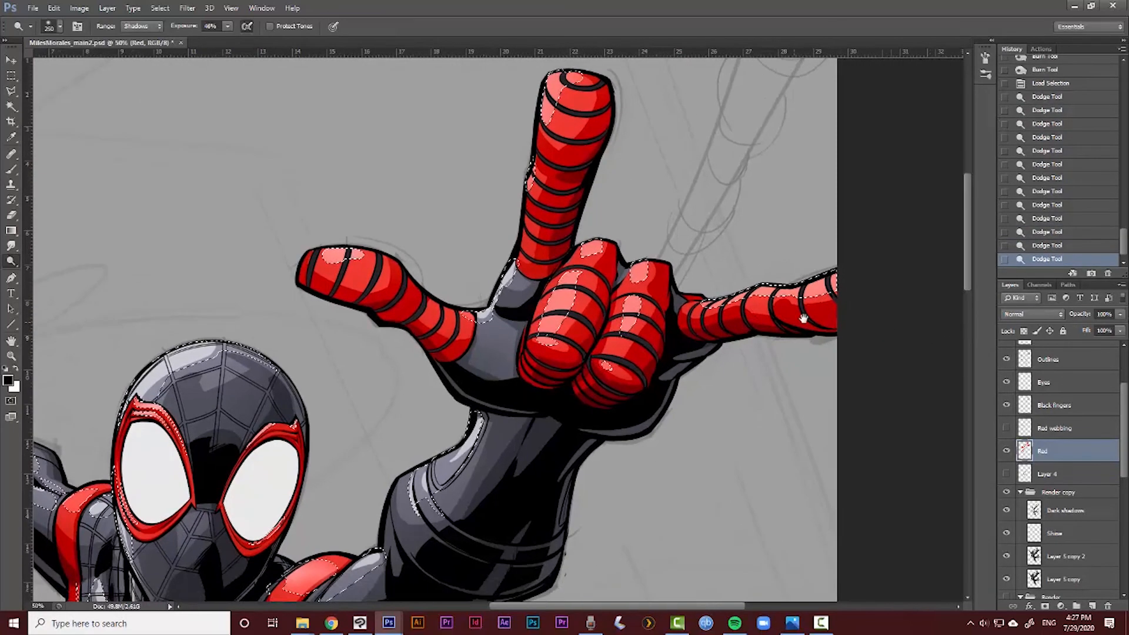
left_click_drag(869, 265, 827, 293)
Dodge the selected highlights on the red fingertips of the distant fist
left_click_drag(555, 404, 971, 226)
left_click_drag(423, 328, 473, 403)
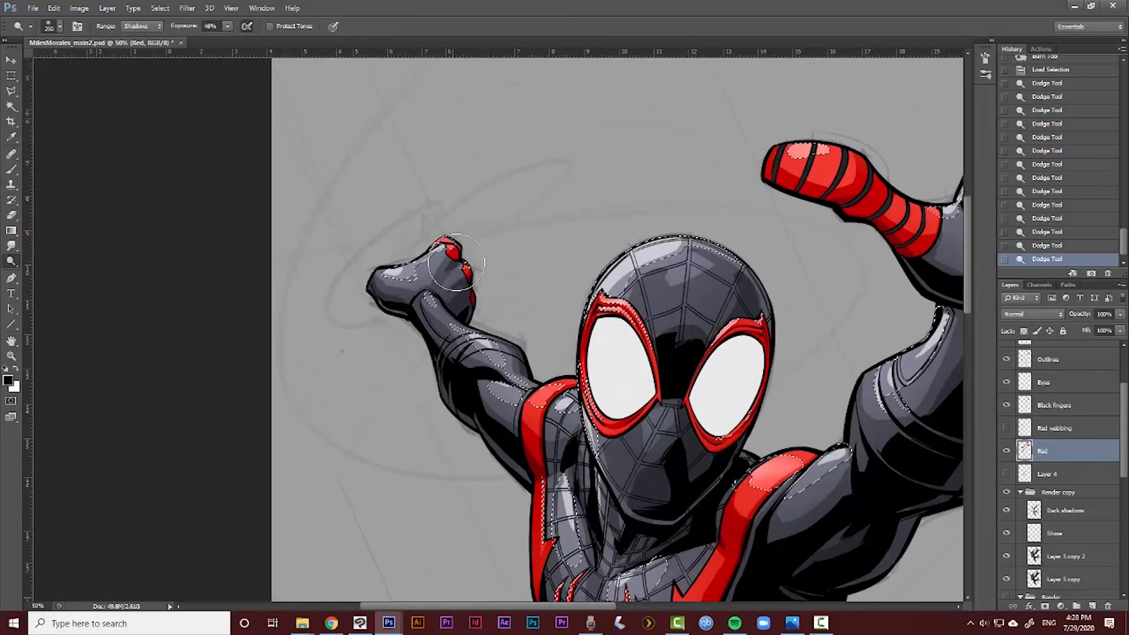
left_click_drag(473, 256, 427, 227)
mouse_move(547, 395)
left_mouse_down()
mouse_move(462, 217)
mouse_move(446, 229)
mouse_move(469, 215)
left_mouse_up()
Adjust the brush size and dodge the selected highlights on the red spider emblem on the chest
key("[")
key("[")
key("[")
key("[")
key("[")
left_click_drag(479, 431, 387, 290)
key("]")
key("]")
key("]")
key("]")
key("]")
key("]")
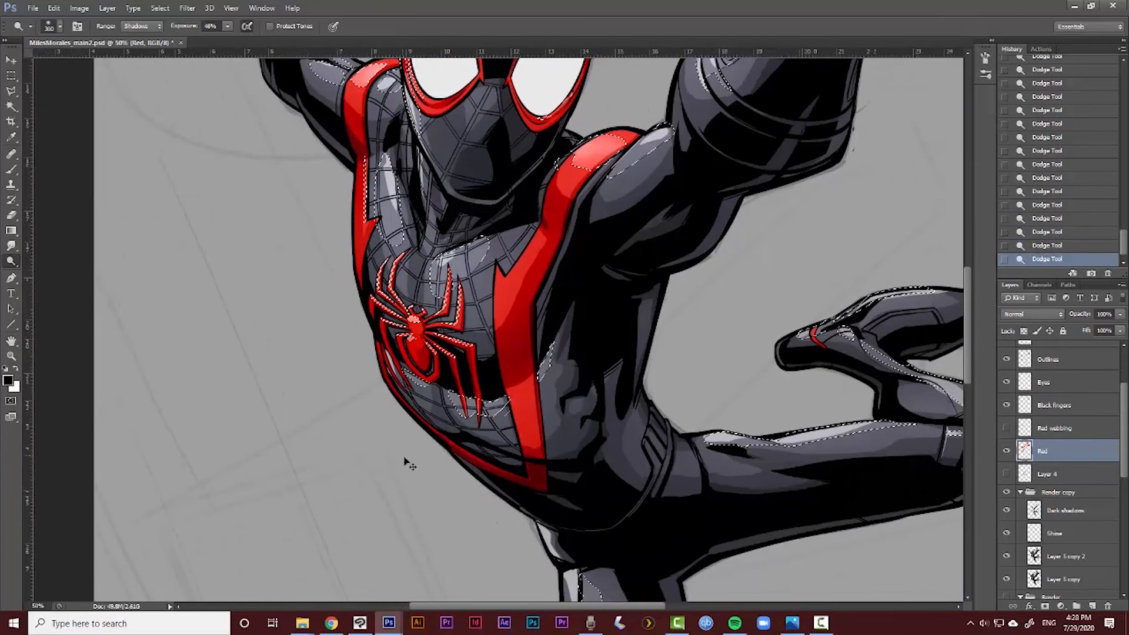
Reduce the brush size and refine the spider emblem's dodged highlights, comparing by undoing and redoing
key("ctrl+d")
key("[")
key("[")
key("[")
key("[")
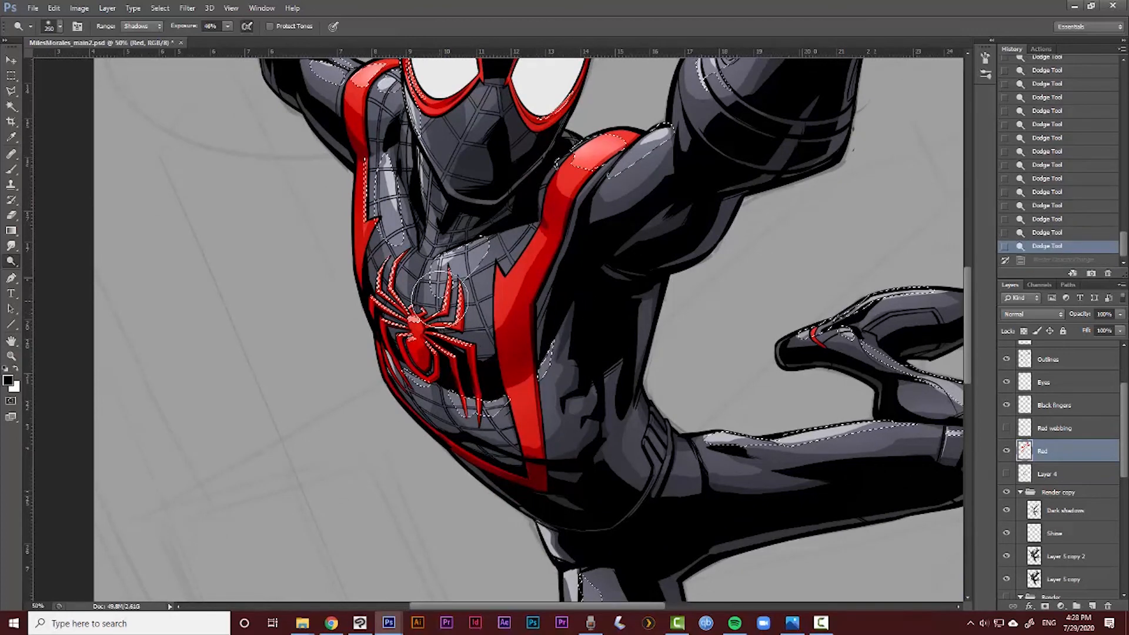
key("ctrl+z")
key("ctrl+plus")
key("ctrl+z")
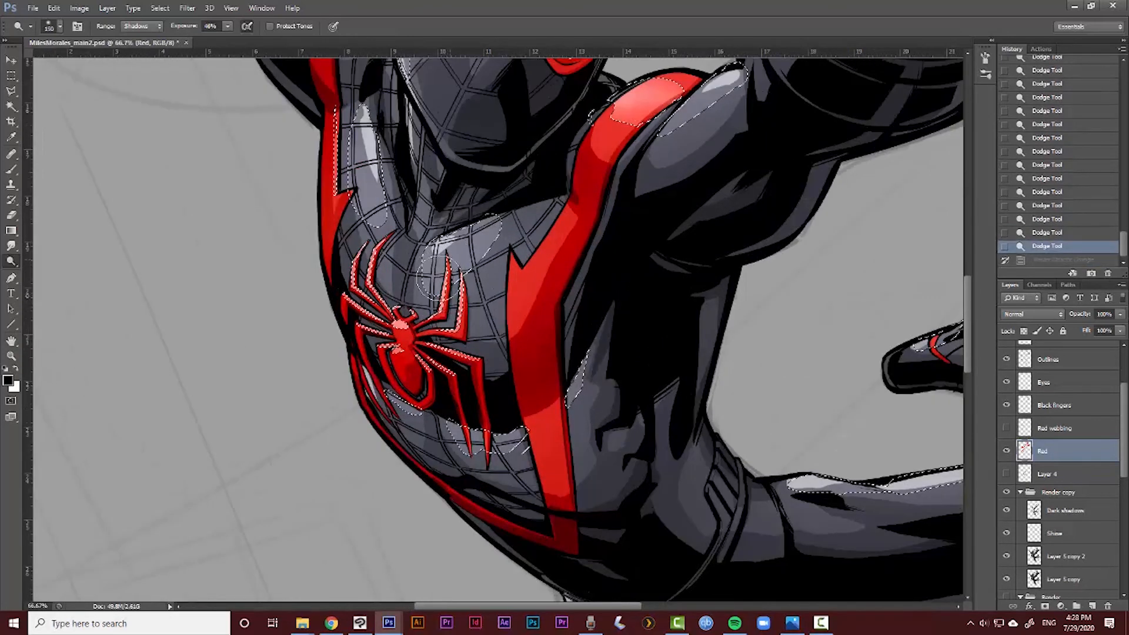
key("ctrl+z")
key("ctrl+z")
key("ctrl+z")
key("ctrl+z")
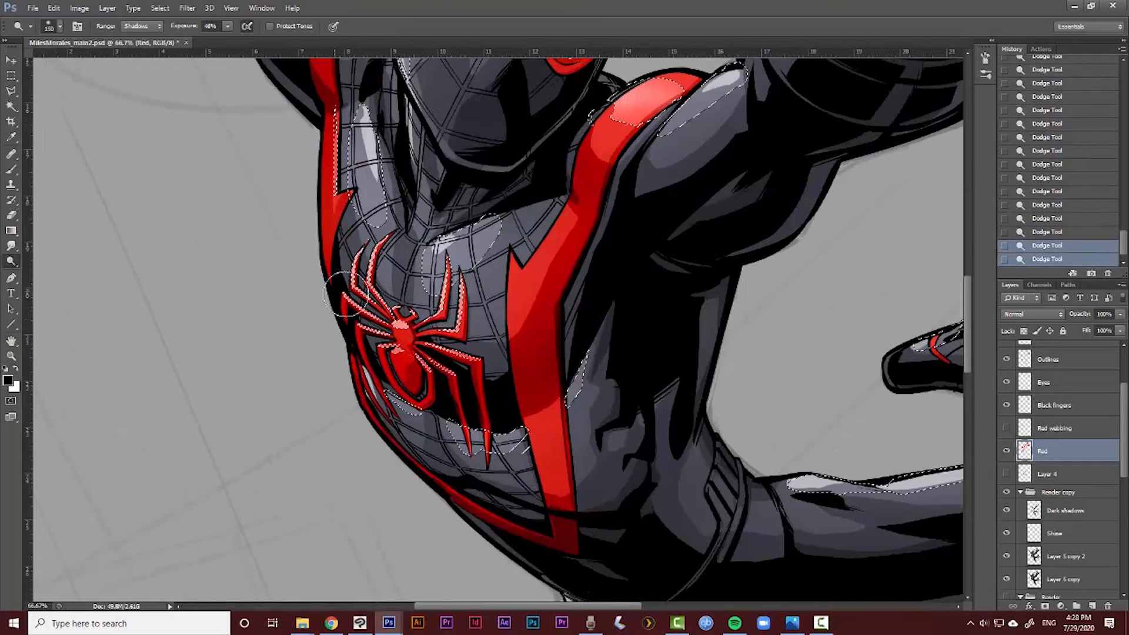
key("ctrl+z")
key("ctrl+z")
key("ctrl+z")
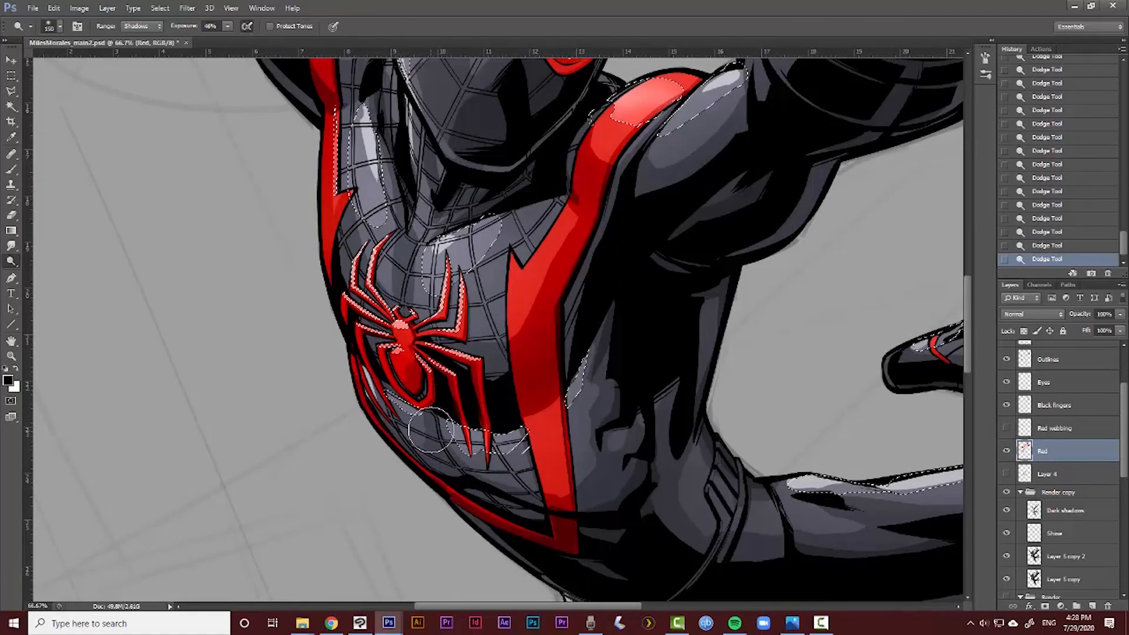
Clear the highlight selection from the illustration
key("ctrl+d")
key("ctrl+minus")
key("ctrl+minus")
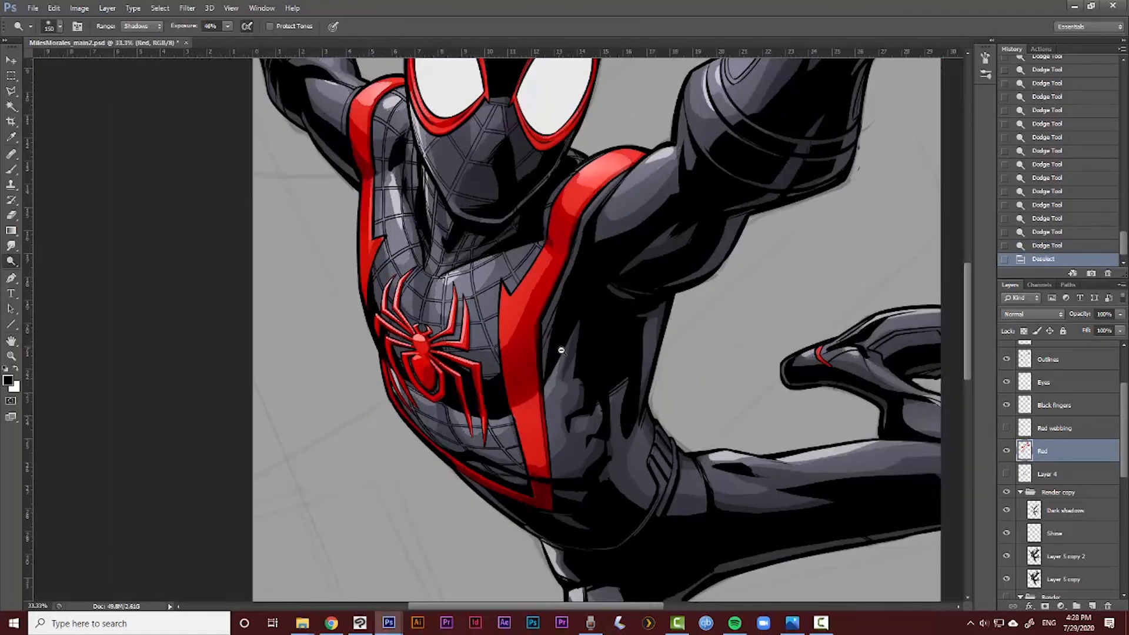
left_click_drag(560, 388, 538, 417)
left_click(528, 307, "ctrl")
left_click(528, 307, "ctrl")
left_click(529, 307, "ctrl")
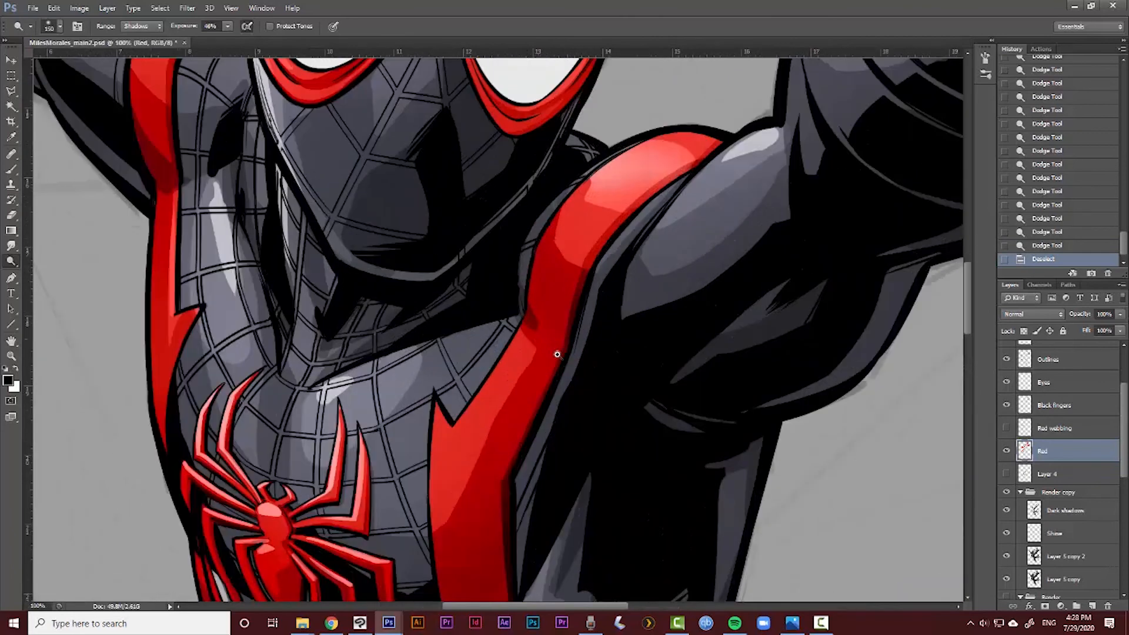
Move the Red layer into the Render copy group, between the Shine and Layer 5 copy 2 layers
scroll(1125, 468, "down", 3)
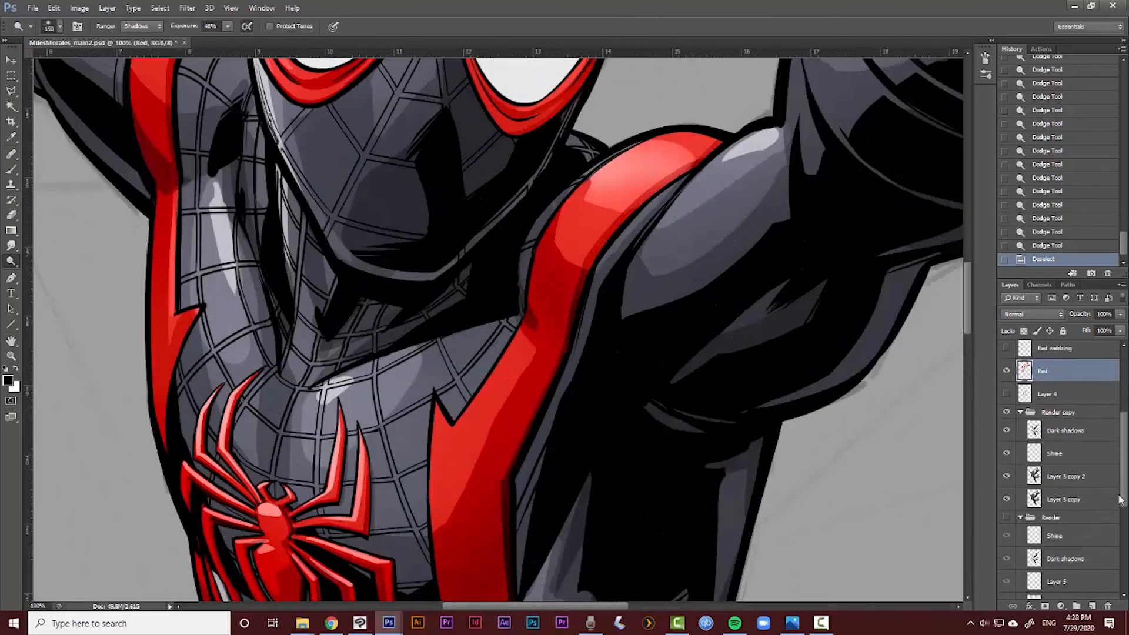
left_click(1061, 461)
left_click(1074, 379)
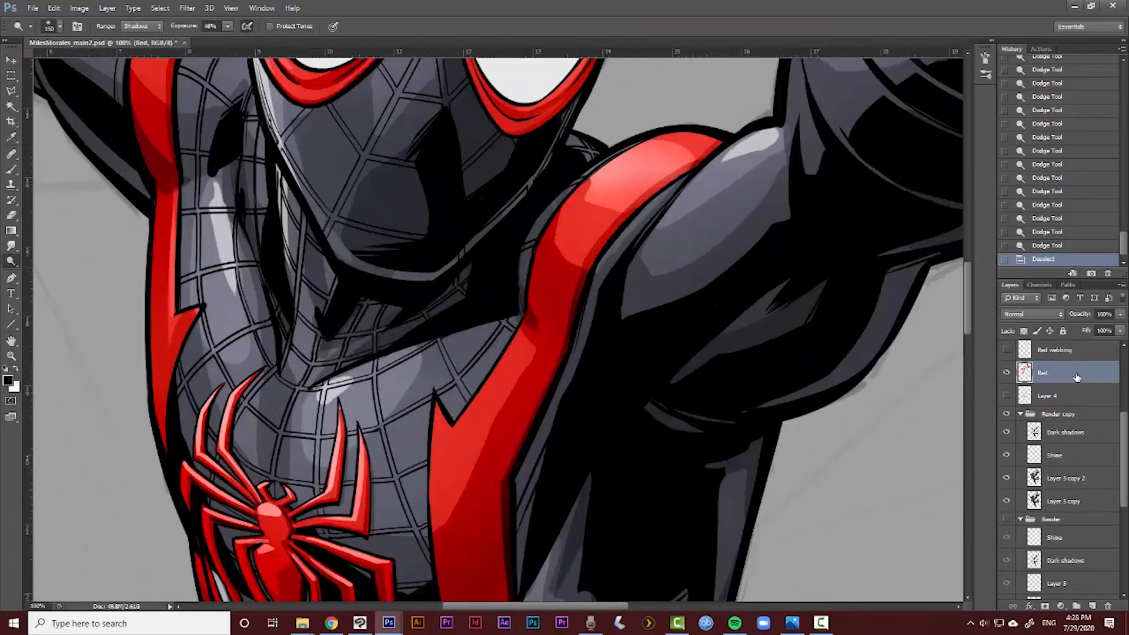
left_click_drag(1077, 377, 1075, 463)
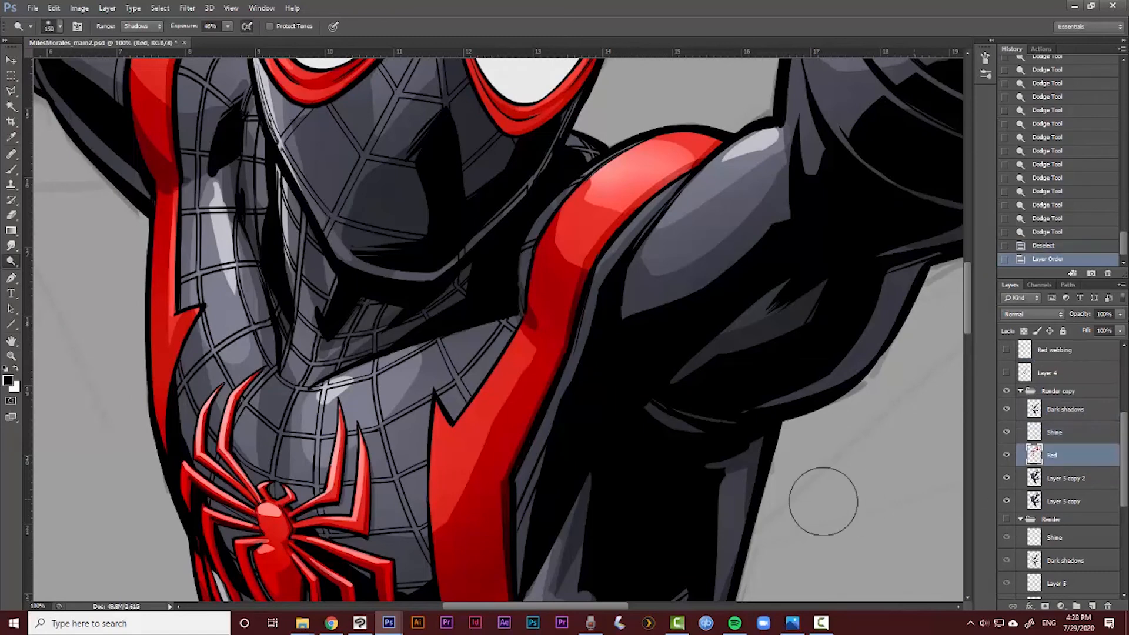
Examine the whole figure and its red areas with the Red layer in the Render copy group
scroll(691, 453, "down", 3)
left_click_drag(673, 488, 628, 397)
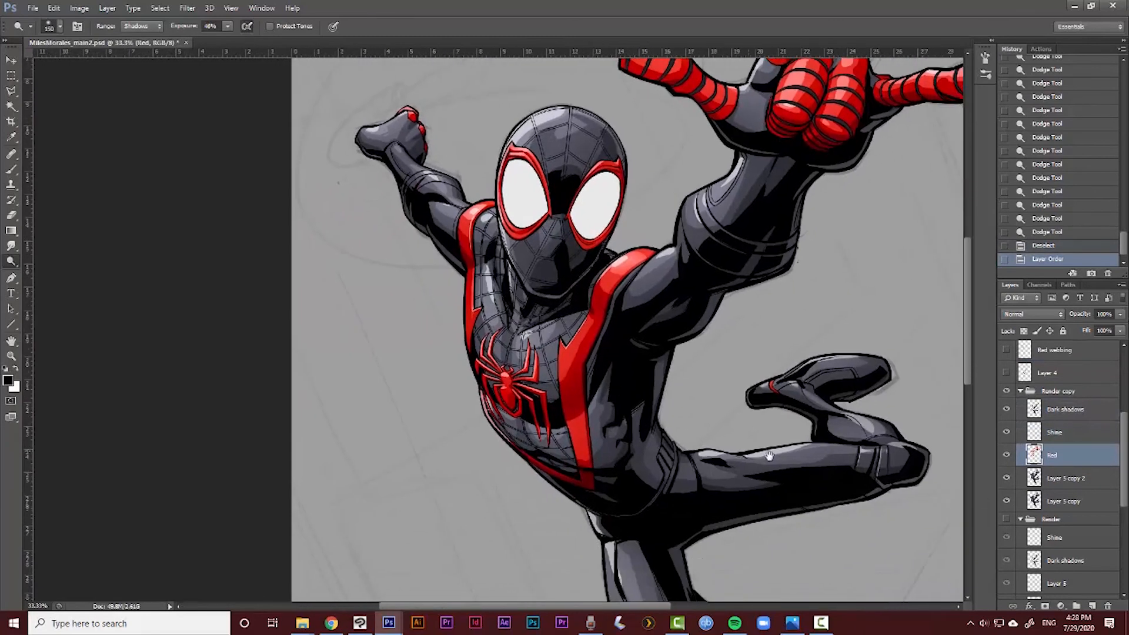
scroll(638, 438, "up", 1)
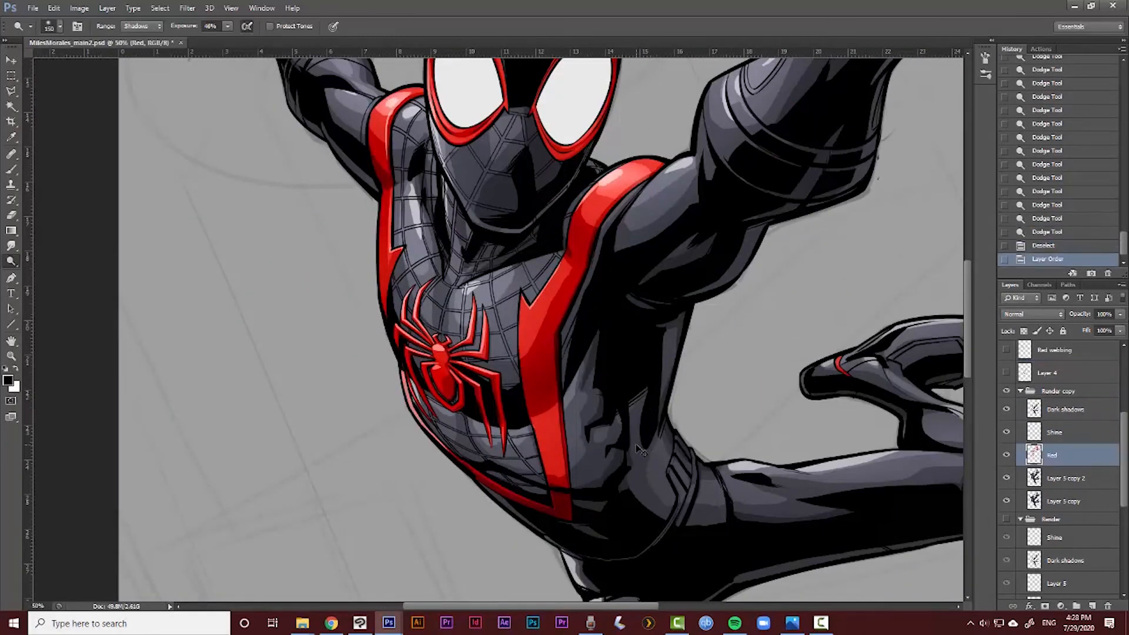
scroll(640, 398, "down", 1)
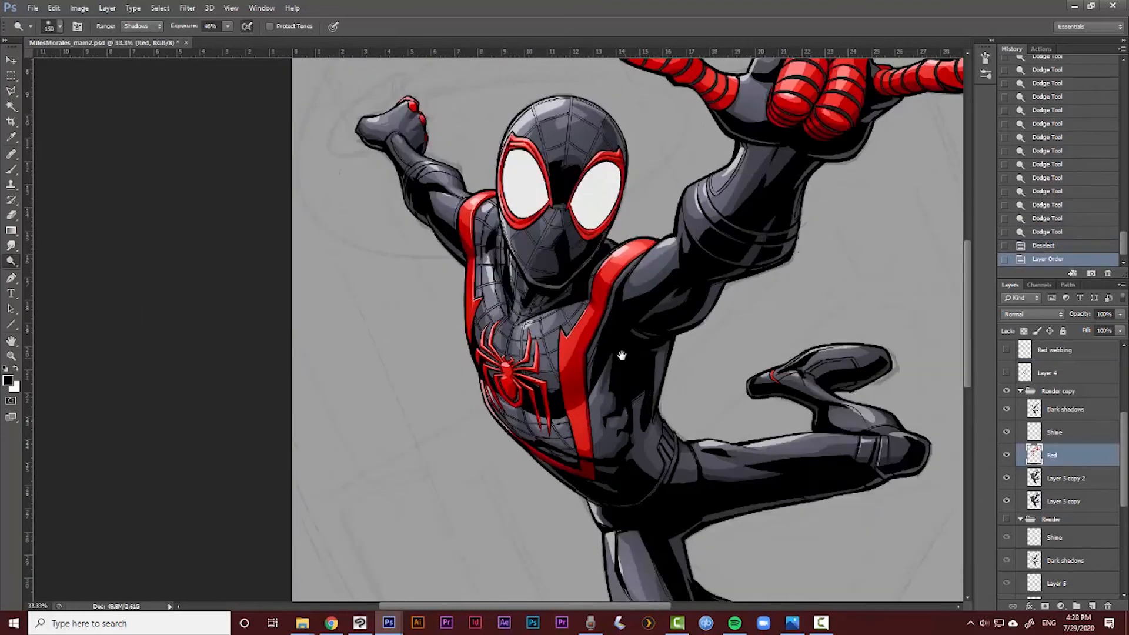
left_click_drag(644, 345, 597, 438)
key("ctrl+z")
key("ctrl+z")
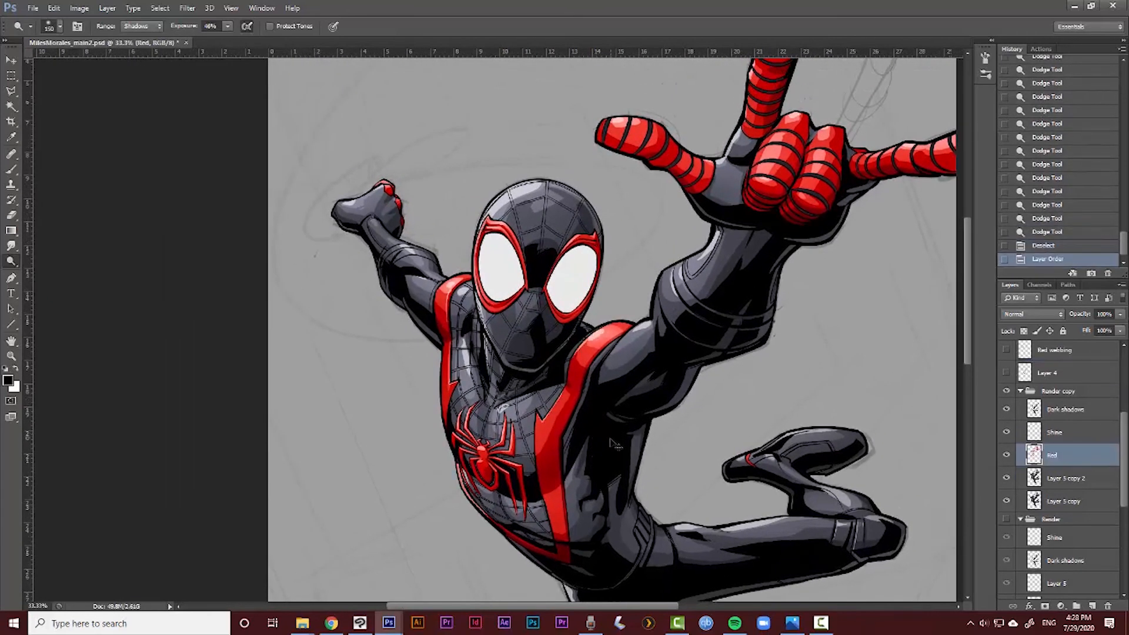
scroll(591, 451, "up", 1)
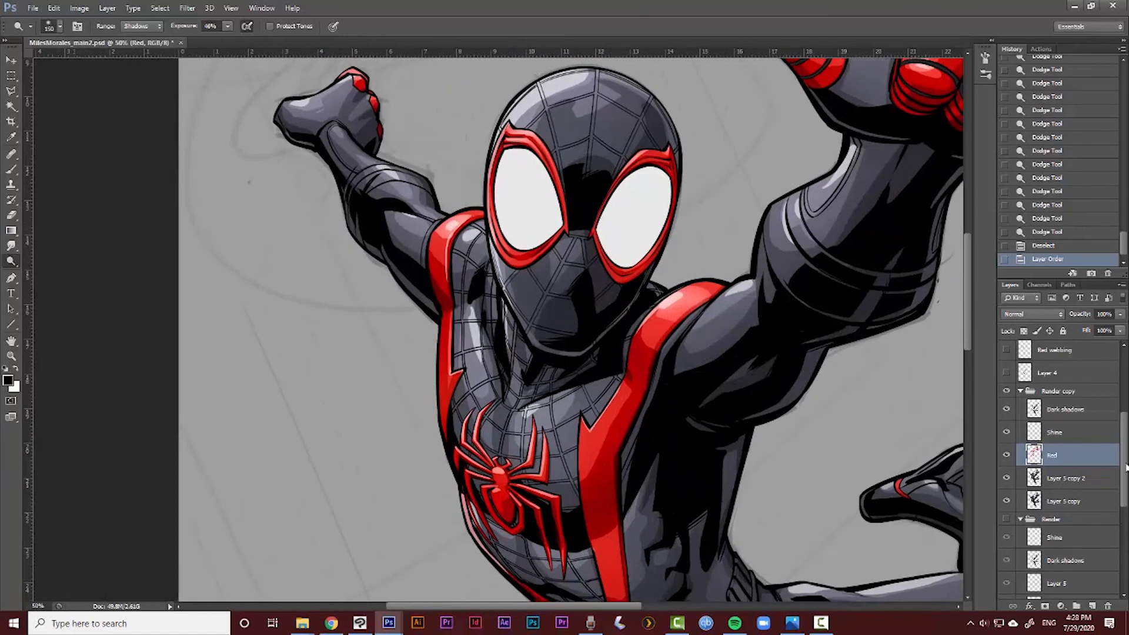
scroll(1115, 458, "up", 1)
left_click_drag(628, 286, 540, 357)
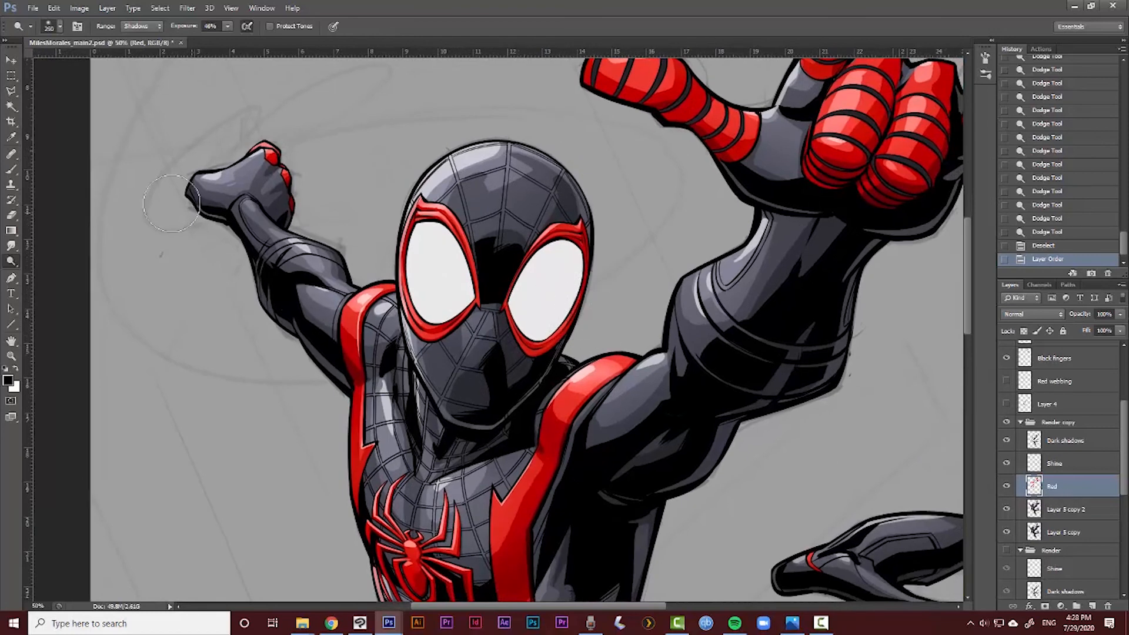
Undo the last dodge stroke, switch to the Burn tool with the Midtones range, and darken the red areas on the mask and torso
key("ctrl+z")
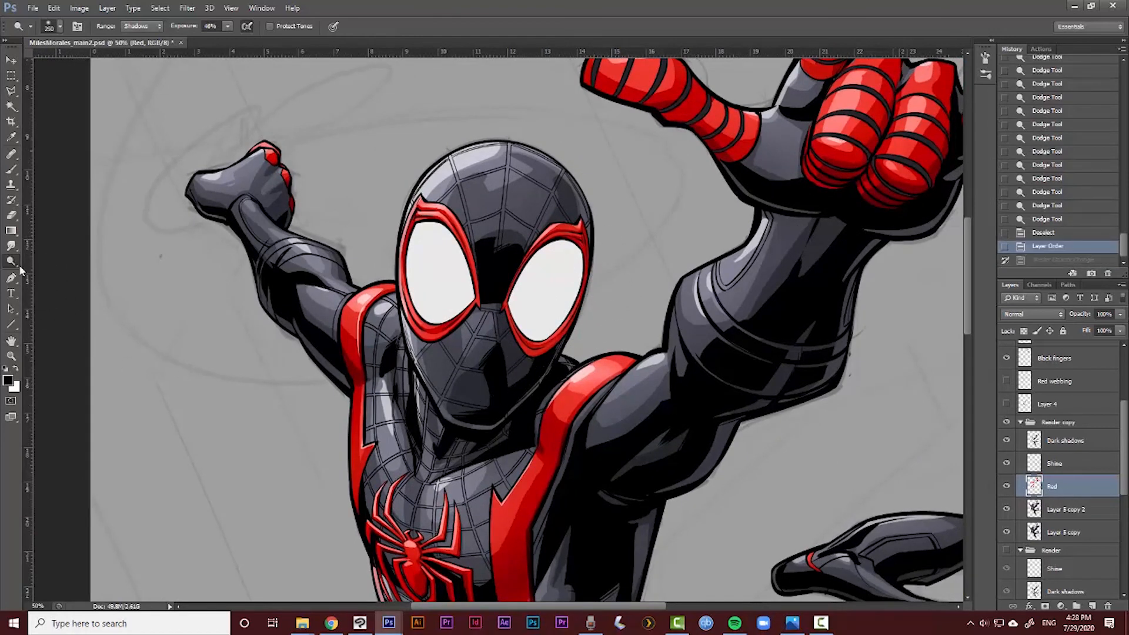
left_click(40, 283)
key("]")
left_click(379, 382)
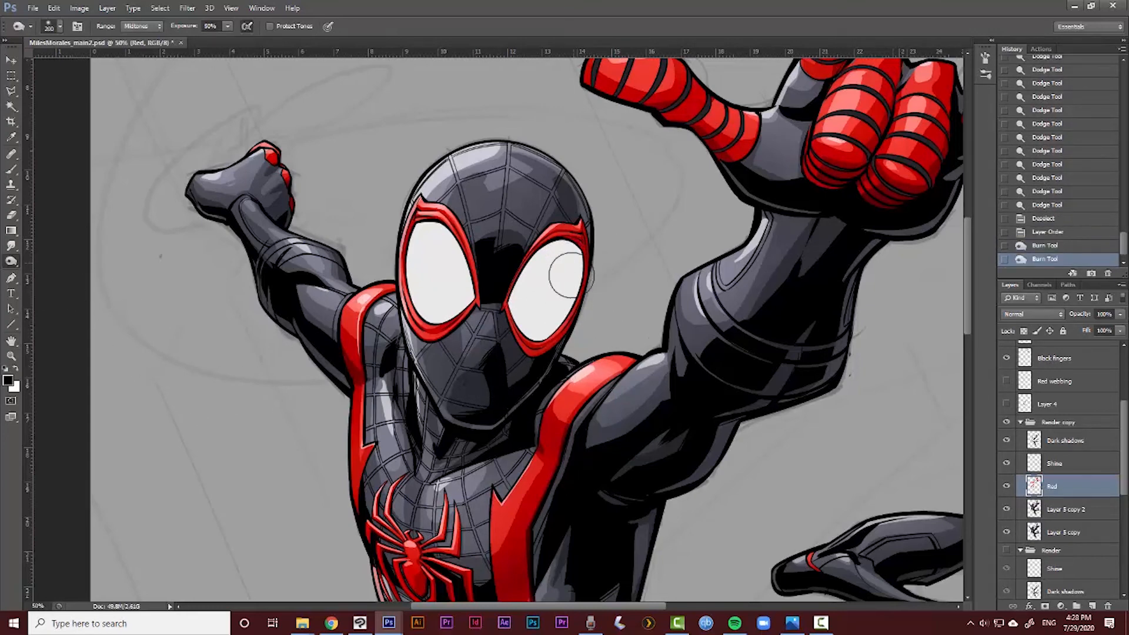
left_click(485, 388)
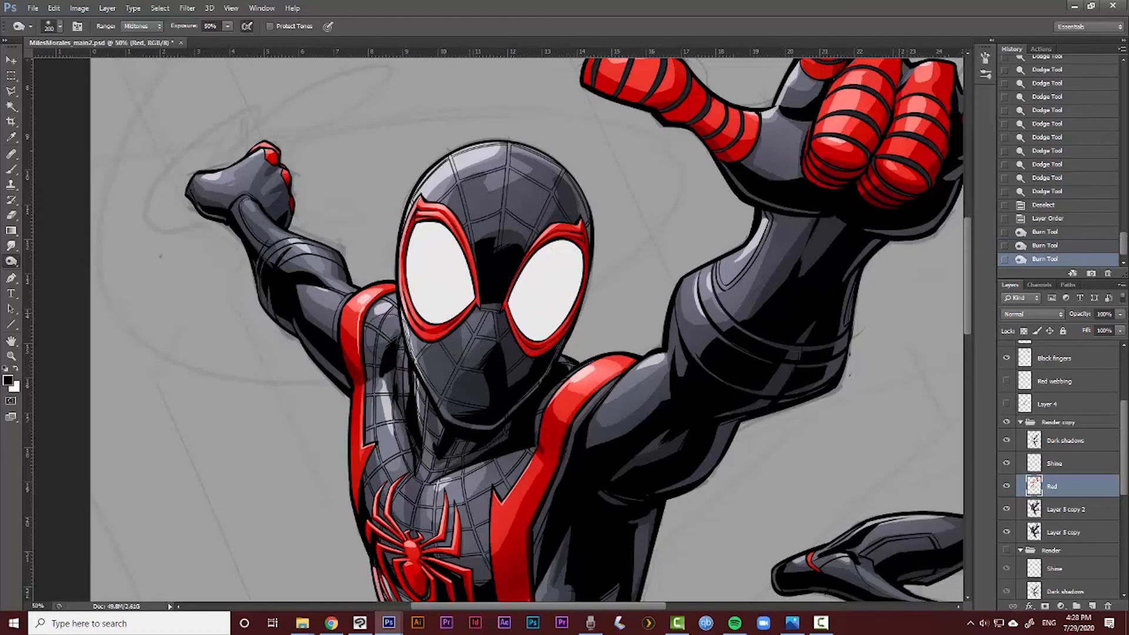
left_click(488, 259)
Examine the balance of shadows and highlights in the red areas across the whole figure
scroll(500, 281, "down", 1)
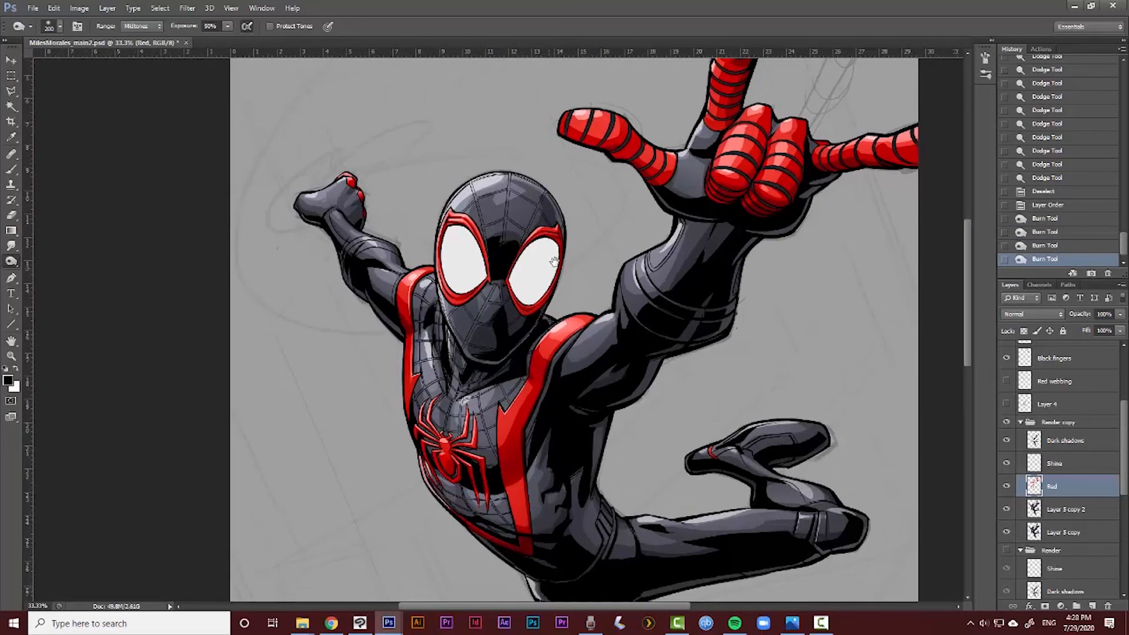
left_click_drag(503, 359, 486, 327)
left_click_drag(532, 385, 529, 380)
left_click_drag(618, 318, 571, 363)
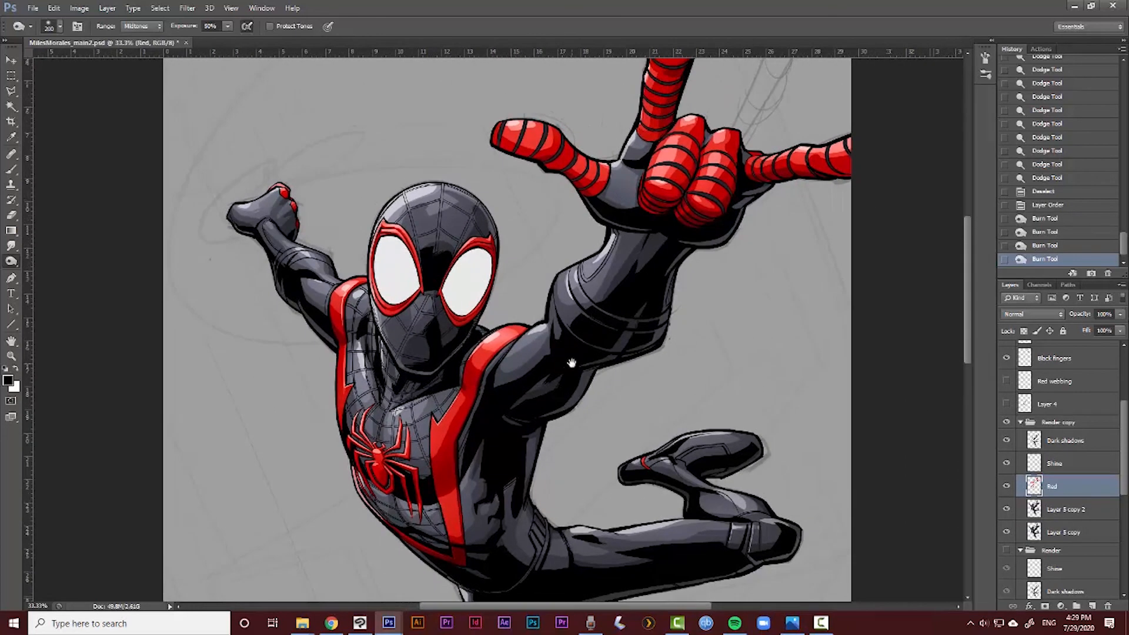
left_click(13, 62)
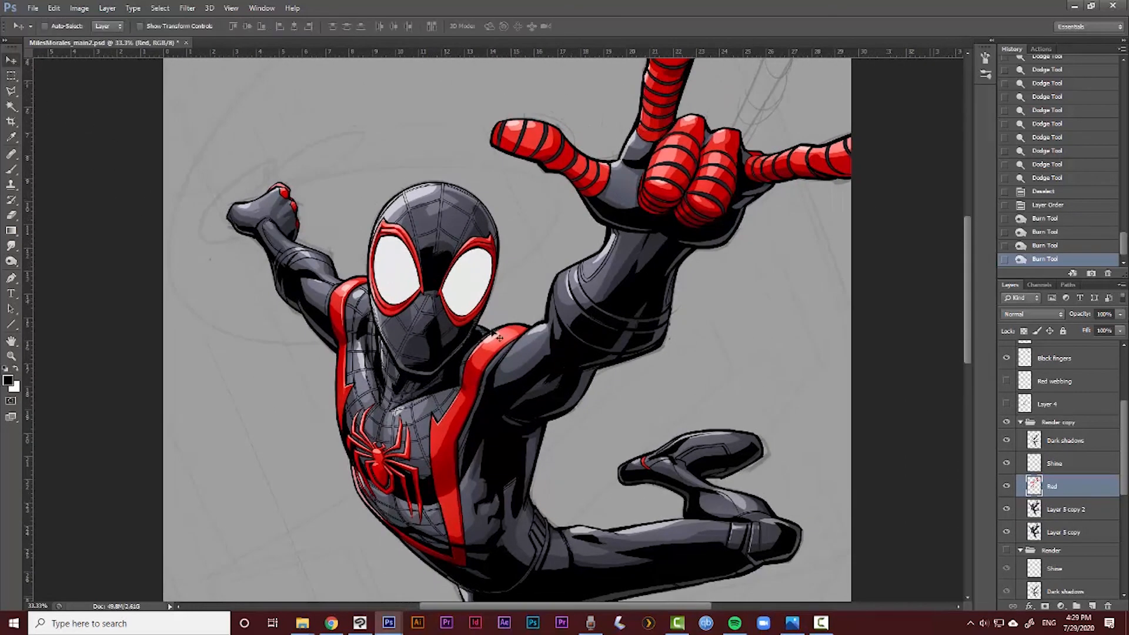
scroll(548, 403, "down", 1)
left_click_drag(543, 418, 528, 389)
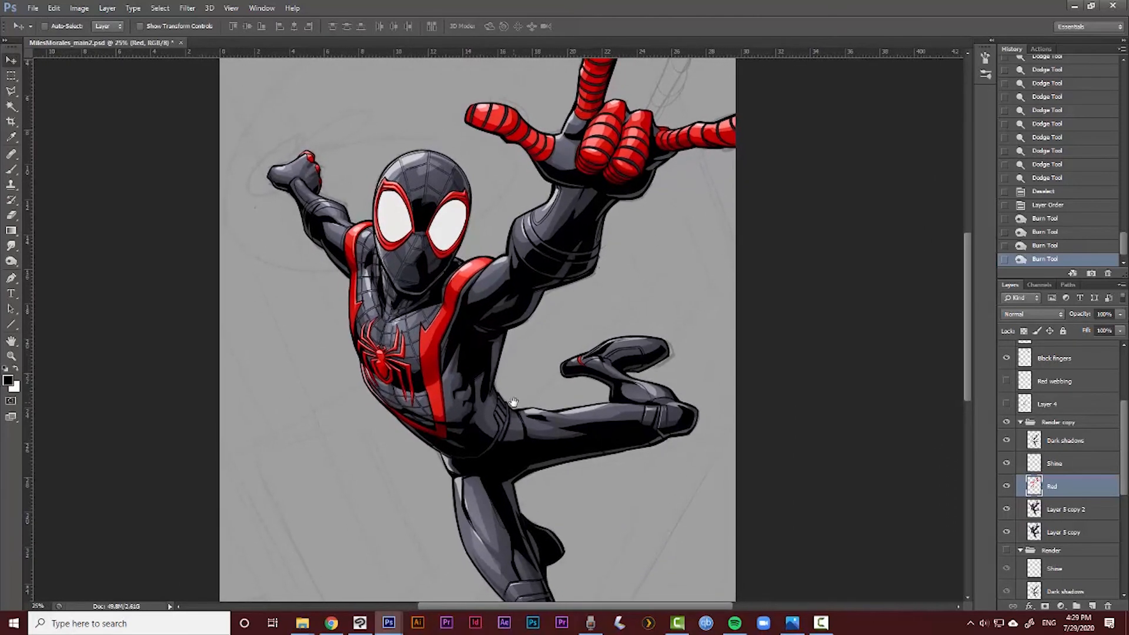
Switch to the Dodge tool, set its range to Highlights, and lighten the red chest stripe and spider emblem
scroll(465, 363, "up", 2)
right_click(11, 261)
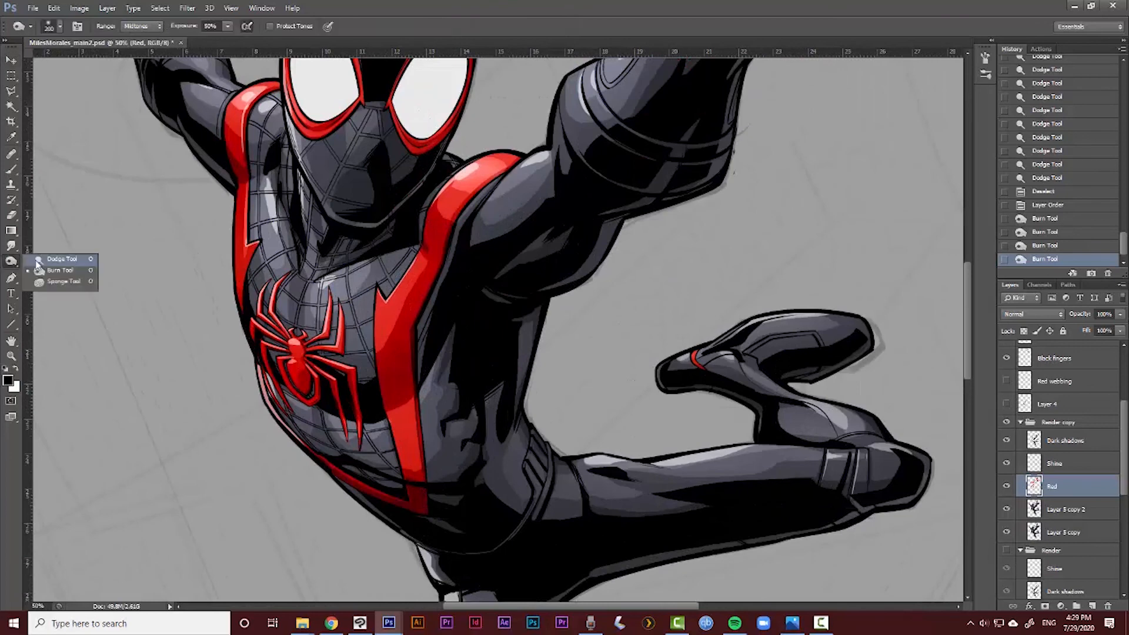
left_click(47, 259)
left_click(141, 26)
left_click(133, 57)
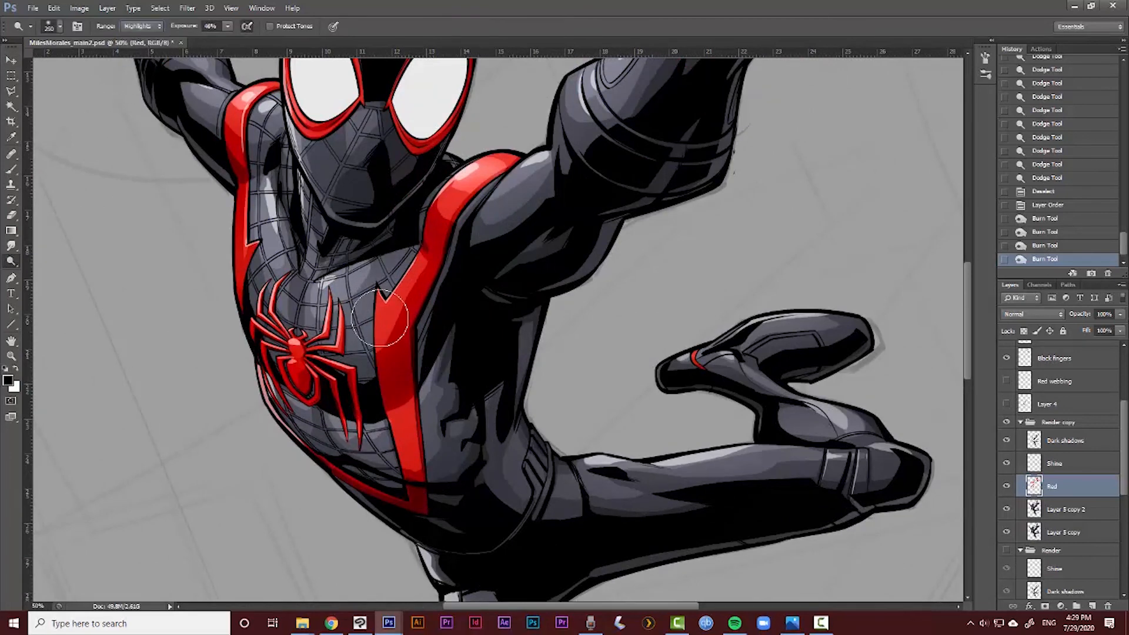
left_click_drag(408, 242, 336, 388)
left_click_drag(357, 328, 383, 231)
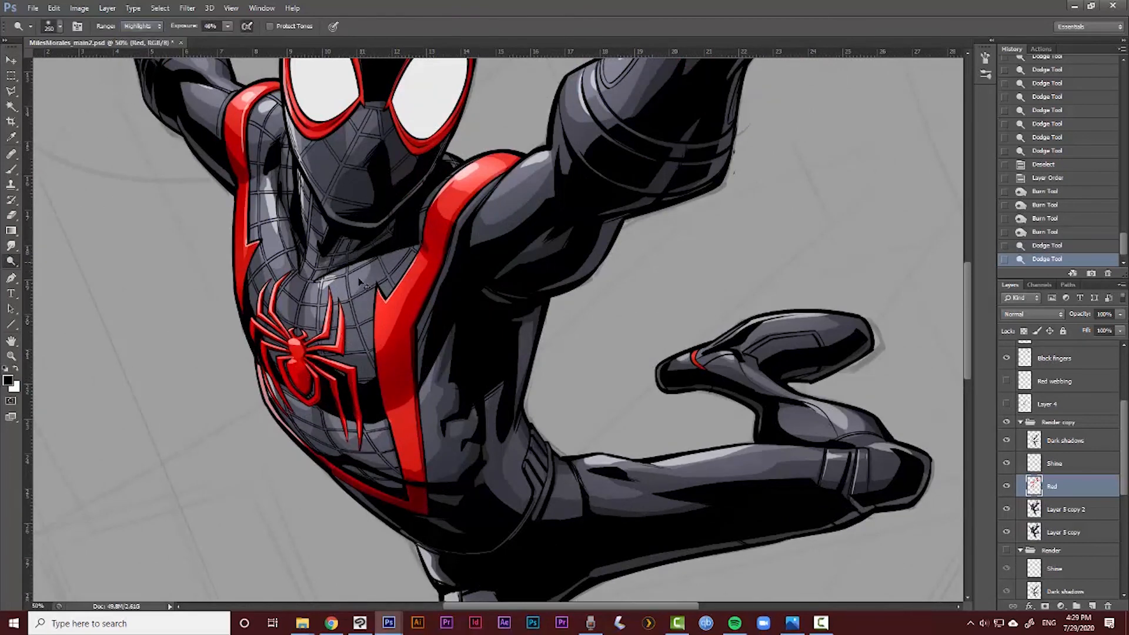
Lighten the red trim on the figure's torso with one more Dodge stroke in the Highlights range and check the whole figure
mouse_move(266, 271)
left_mouse_down()
mouse_move(282, 273)
mouse_move(290, 305)
left_mouse_up()
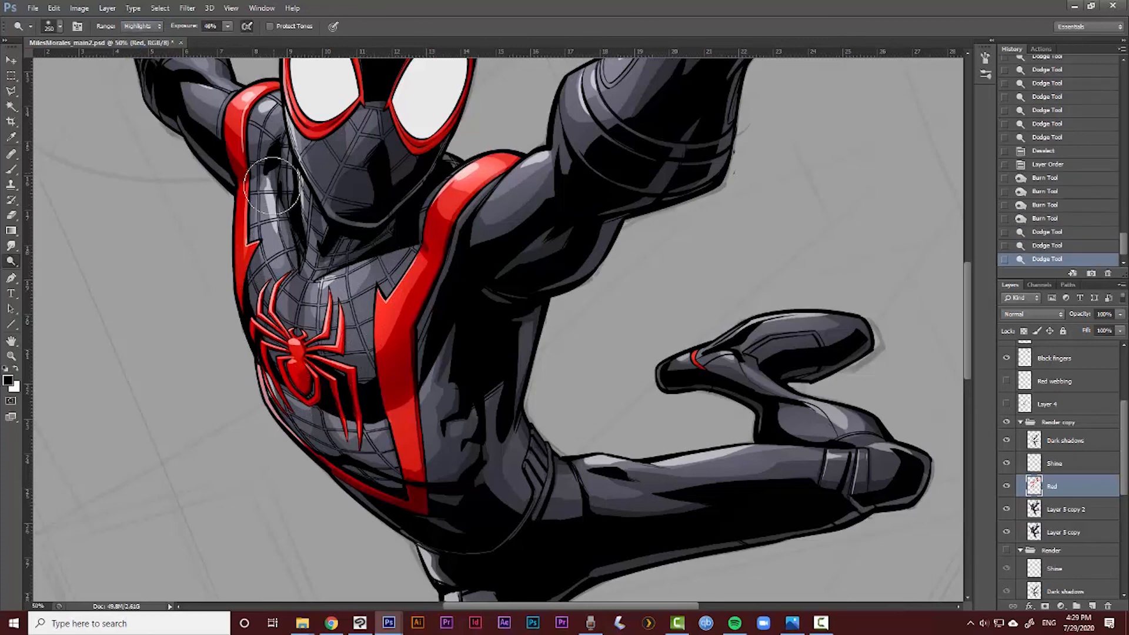
key("ctrl+minus")
key("ctrl+minus")
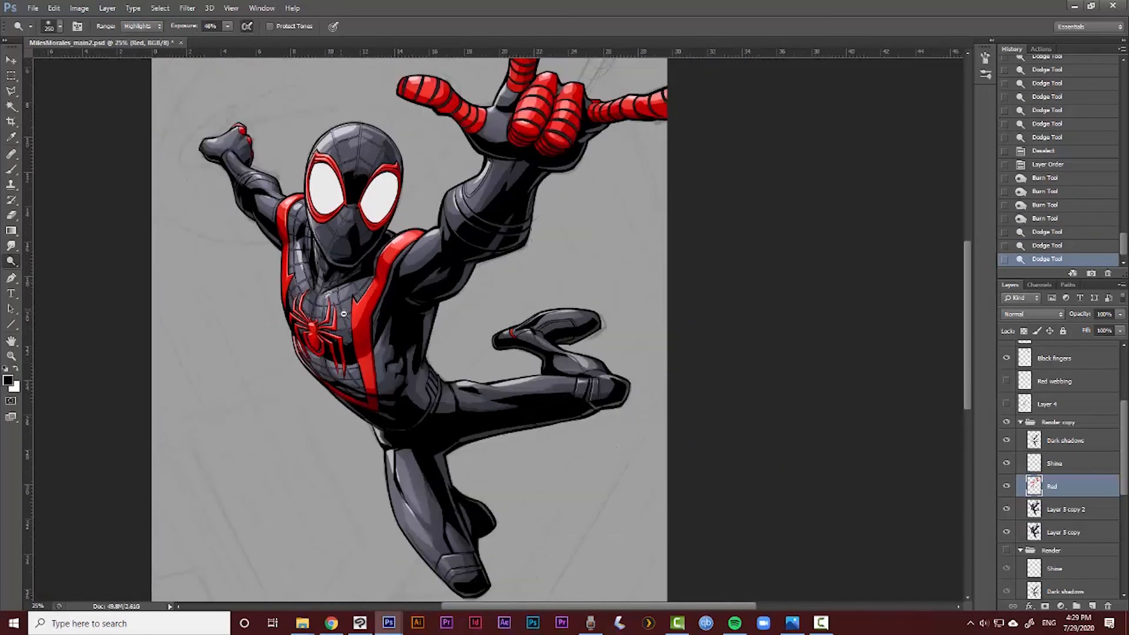
left_click_drag(360, 328, 399, 351)
left_click(10, 59)
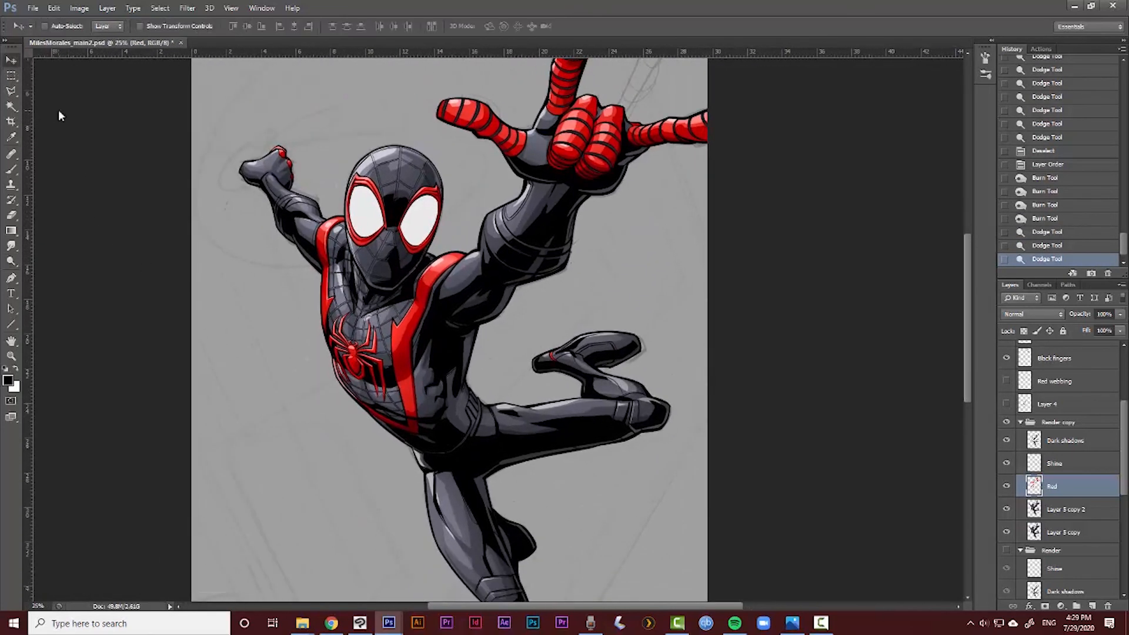
key("ctrl+minus")
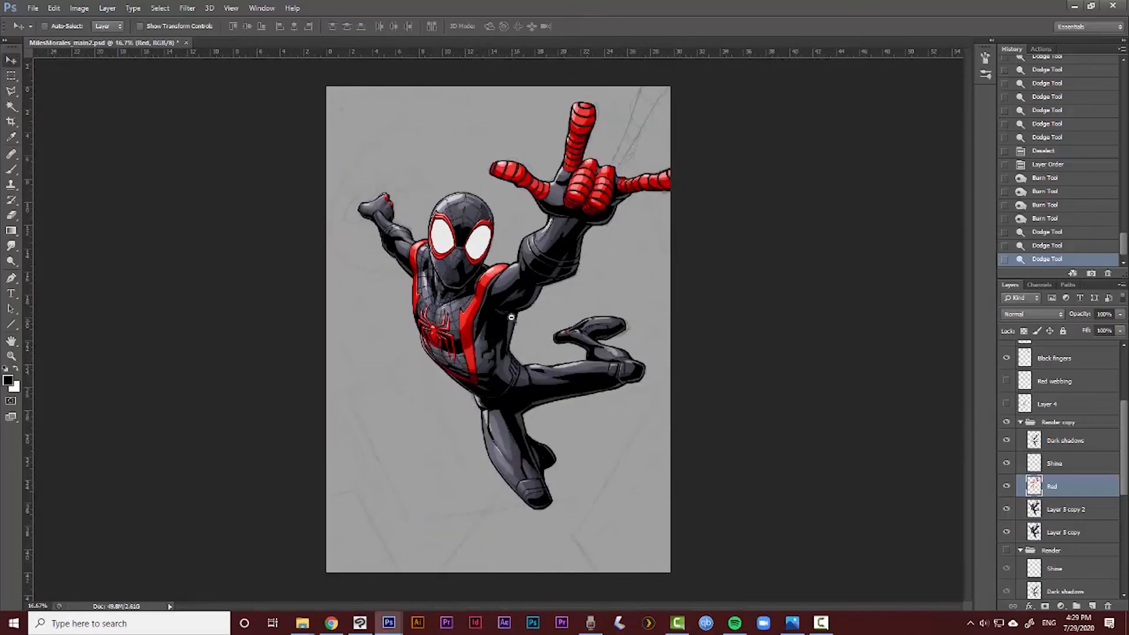
left_click(512, 315, "ctrl")
mouse_move(520, 284)
left_mouse_down()
mouse_move(469, 358)
mouse_move(479, 421)
mouse_move(478, 376)
left_mouse_up()
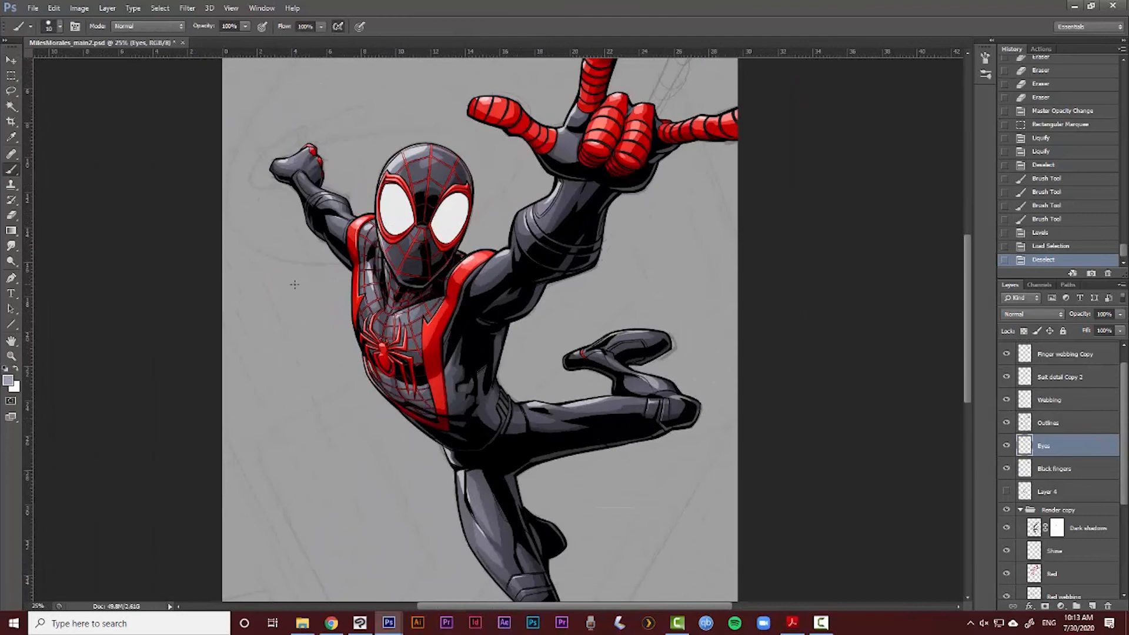
Load the Eyes layer's contents as a selection and shade both mask lenses in pale purple-gray with a soft brush at size 300
scroll(410, 221, "up", 1)
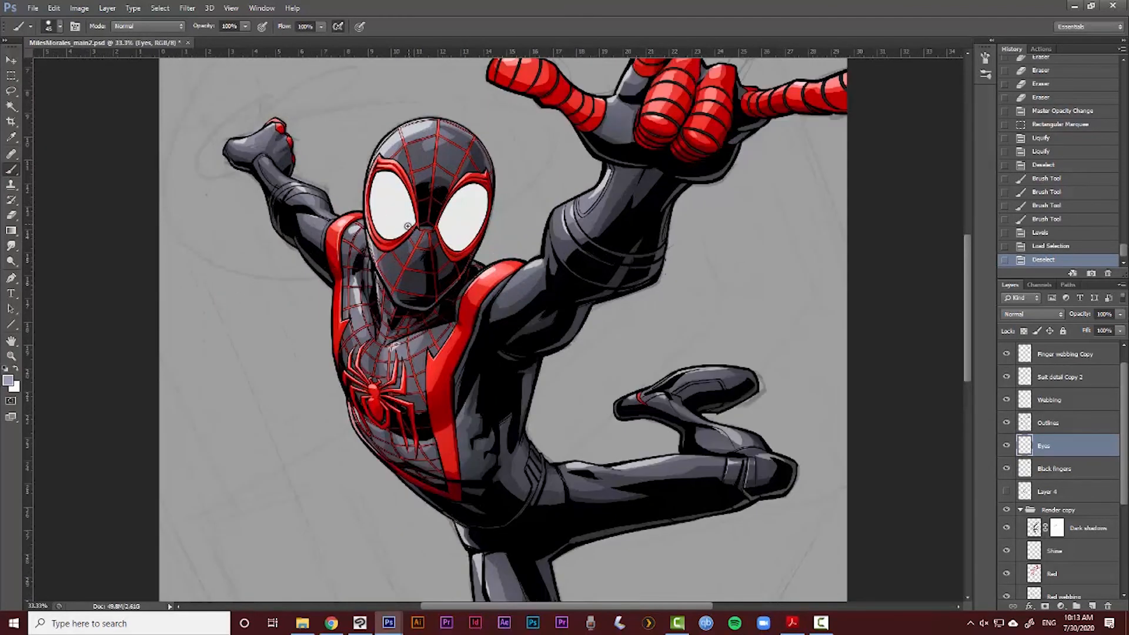
left_click(1023, 449, "ctrl")
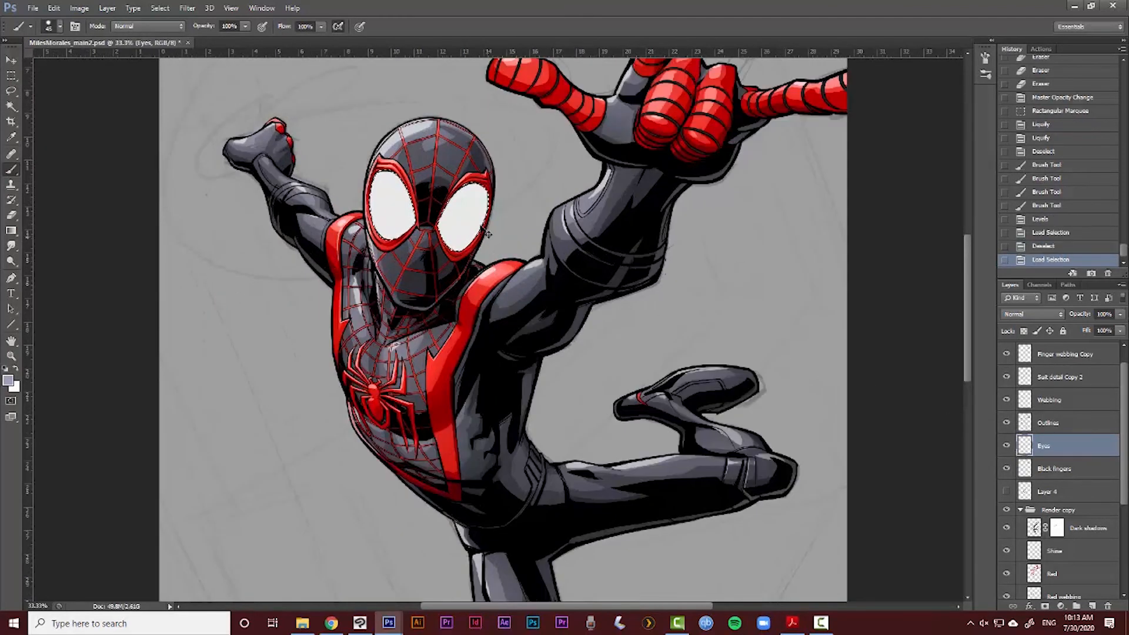
scroll(487, 234, "up", 1)
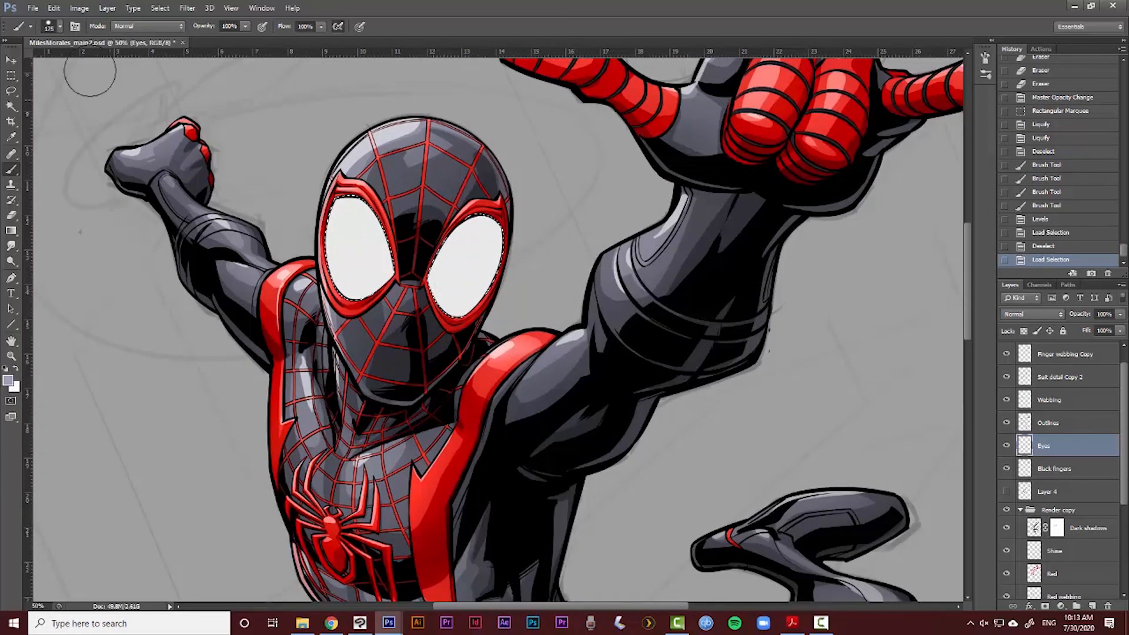
left_click(60, 25)
left_click(63, 141)
left_click(463, 20)
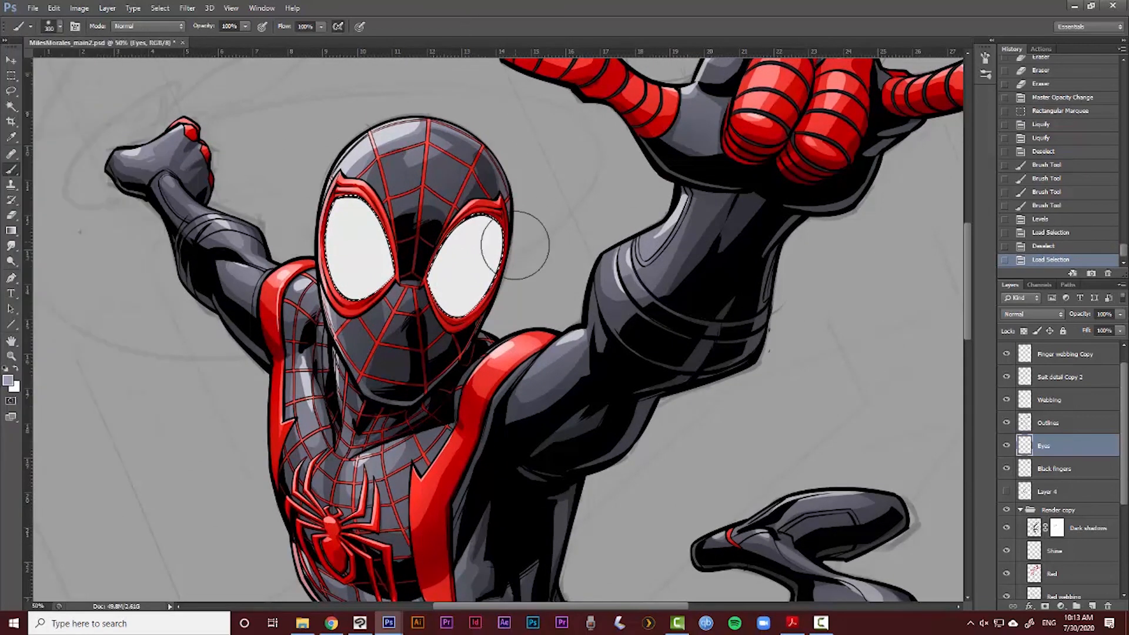
left_click_drag(499, 209, 485, 291)
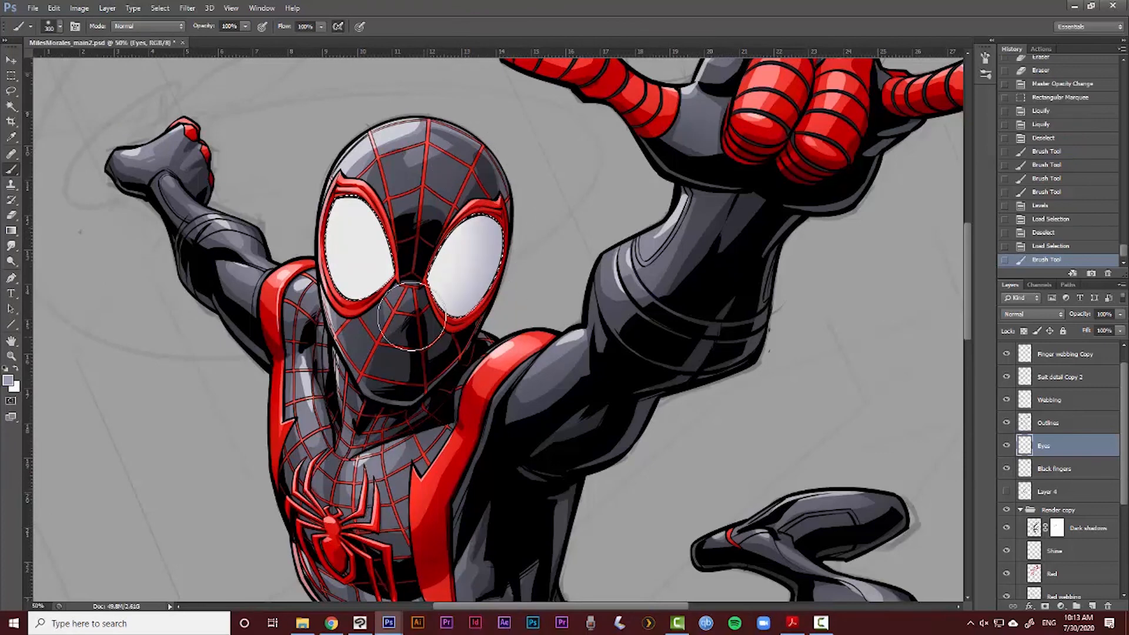
left_click_drag(382, 142, 435, 395)
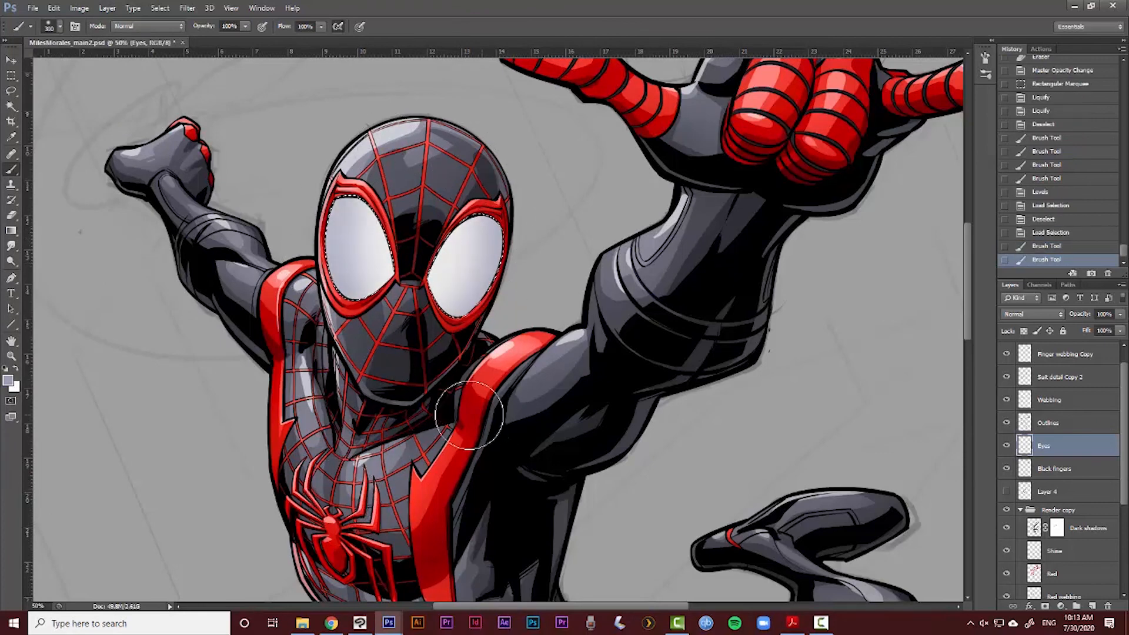
Build up the soft purple-gray shading around both lenses using brush sizes 500 and 250
key("bracketright")
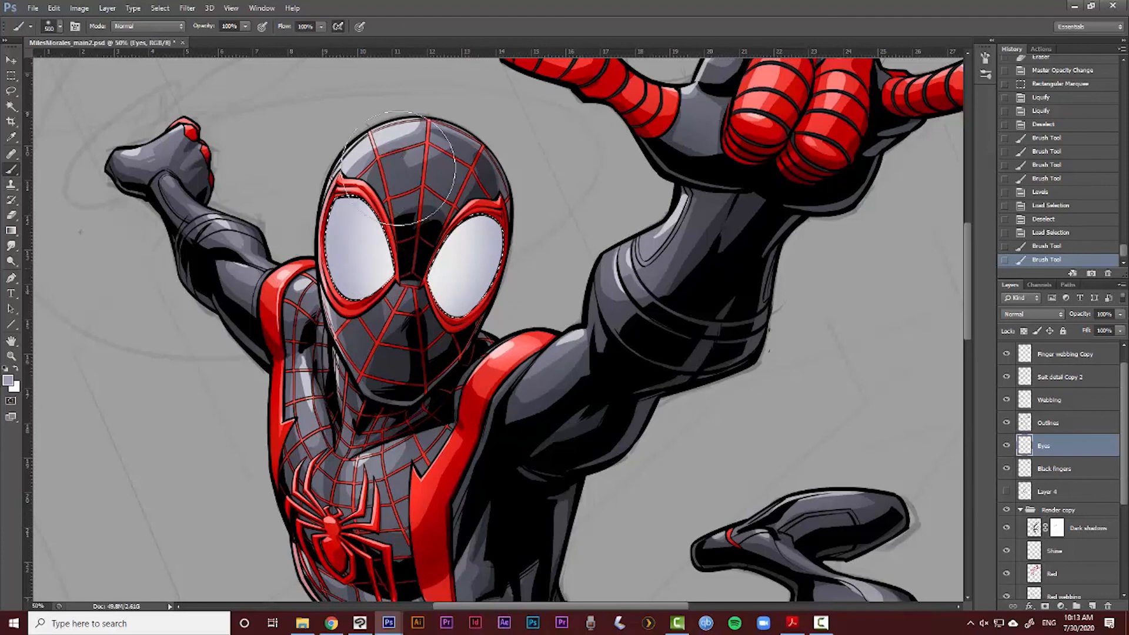
left_click_drag(398, 169, 416, 191)
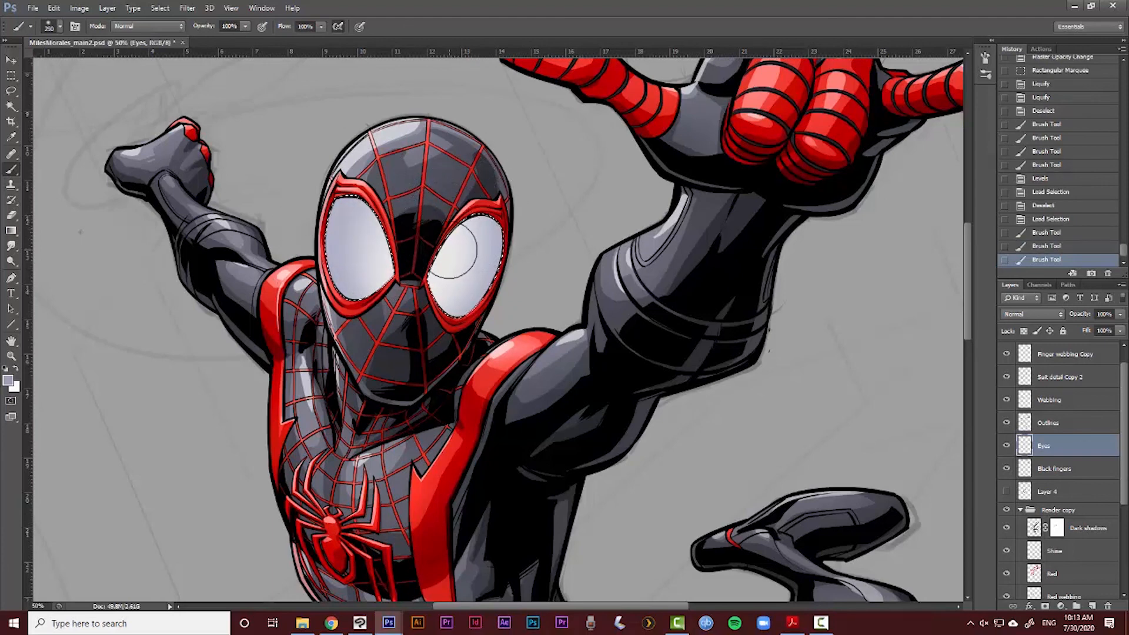
left_click_drag(349, 268, 441, 330)
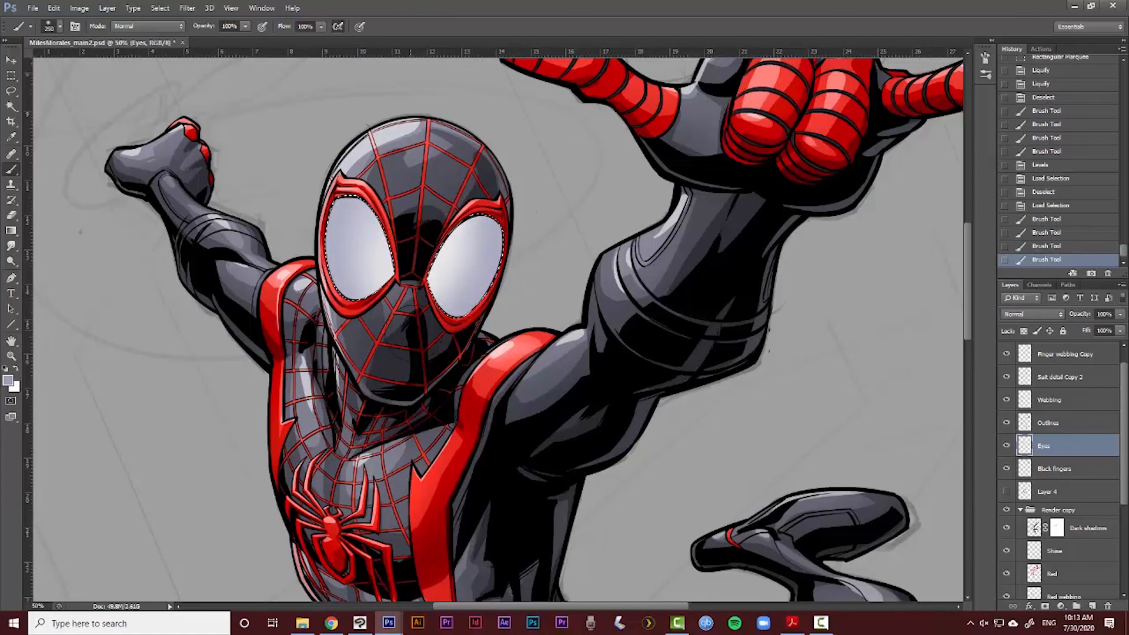
left_click_drag(458, 325, 507, 242)
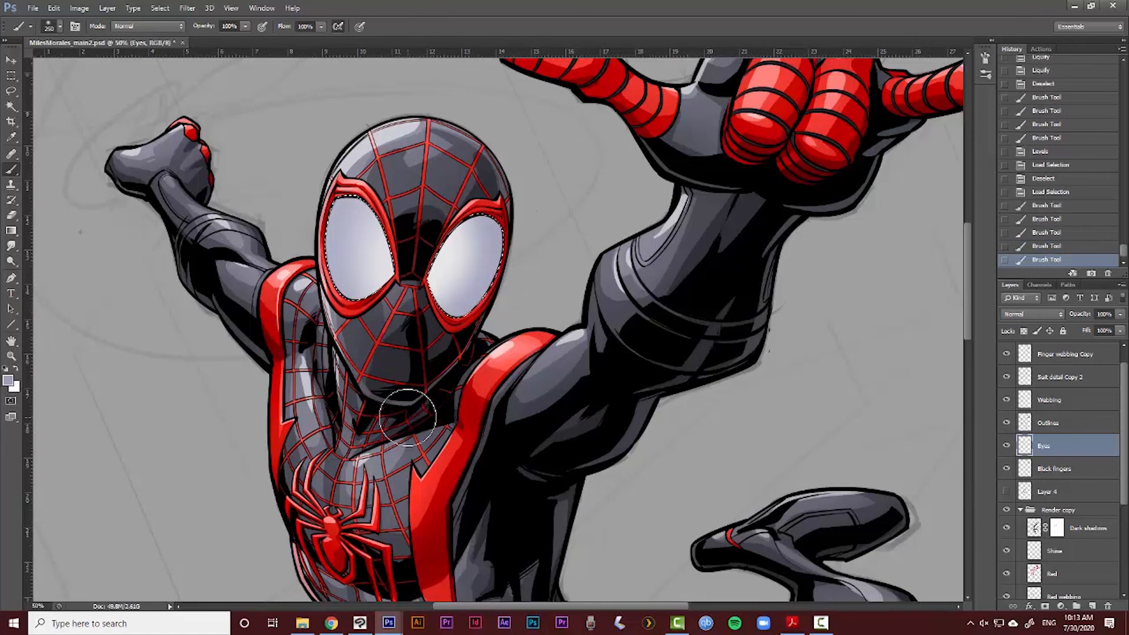
Add a new layer directly above the Eyes layer and choose a different brush tip at size 125
left_click(1092, 606)
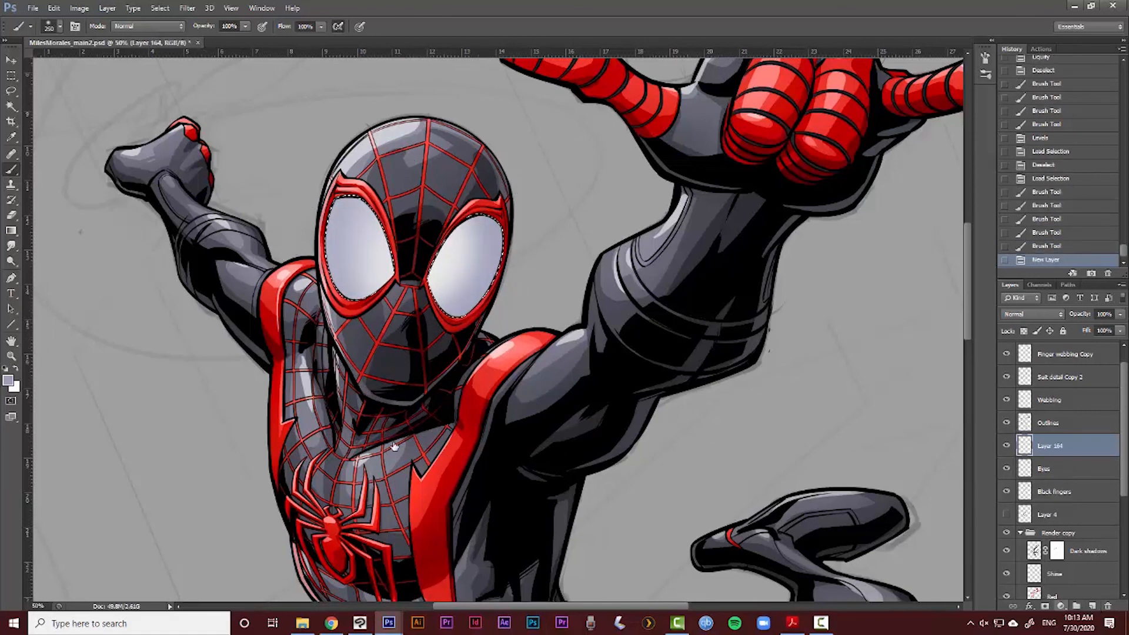
left_click(60, 26)
left_click(70, 172)
left_click(383, 19)
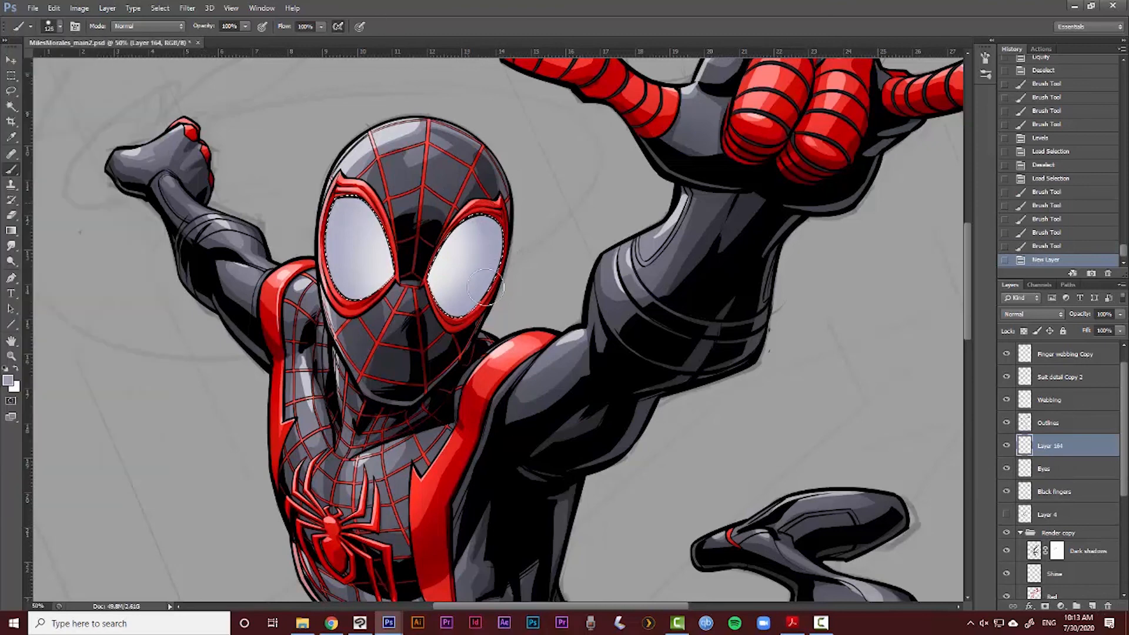
mouse_move(486, 287)
left_mouse_down()
mouse_move(435, 336)
mouse_move(407, 334)
left_mouse_up()
key("ctrl+z")
key("ctrl+z")
mouse_move(479, 230)
left_mouse_down()
mouse_move(408, 339)
mouse_move(466, 311)
mouse_move(426, 329)
left_mouse_up()
key("ctrl+z")
key("ctrl+z")
left_click_drag(480, 232, 434, 329)
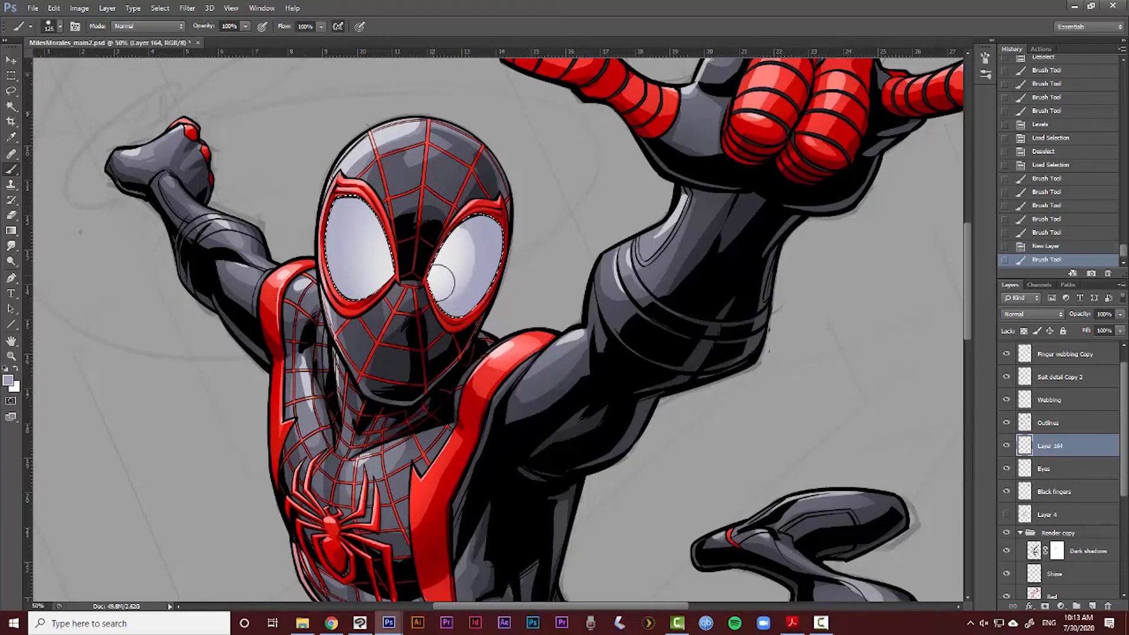
key("ctrl+z")
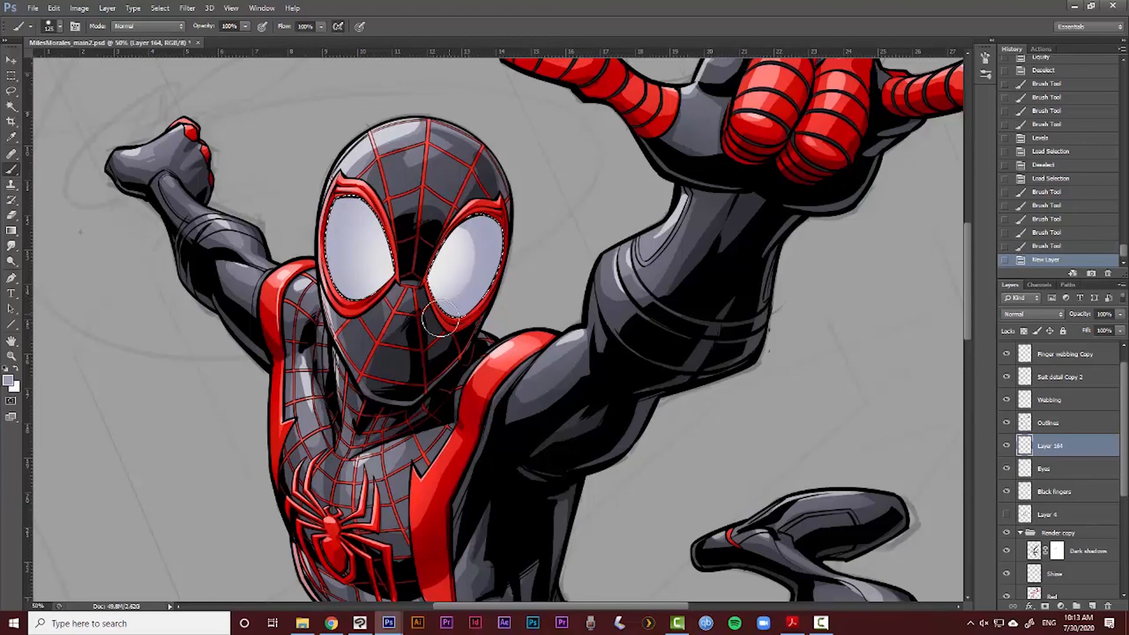
Paint a purple-gray shadow on the lens nearest the outstretched arm on the new layer, undoing the first attempt
left_click_drag(445, 226, 447, 297)
key("ctrl+z")
left_click_drag(479, 232, 446, 257)
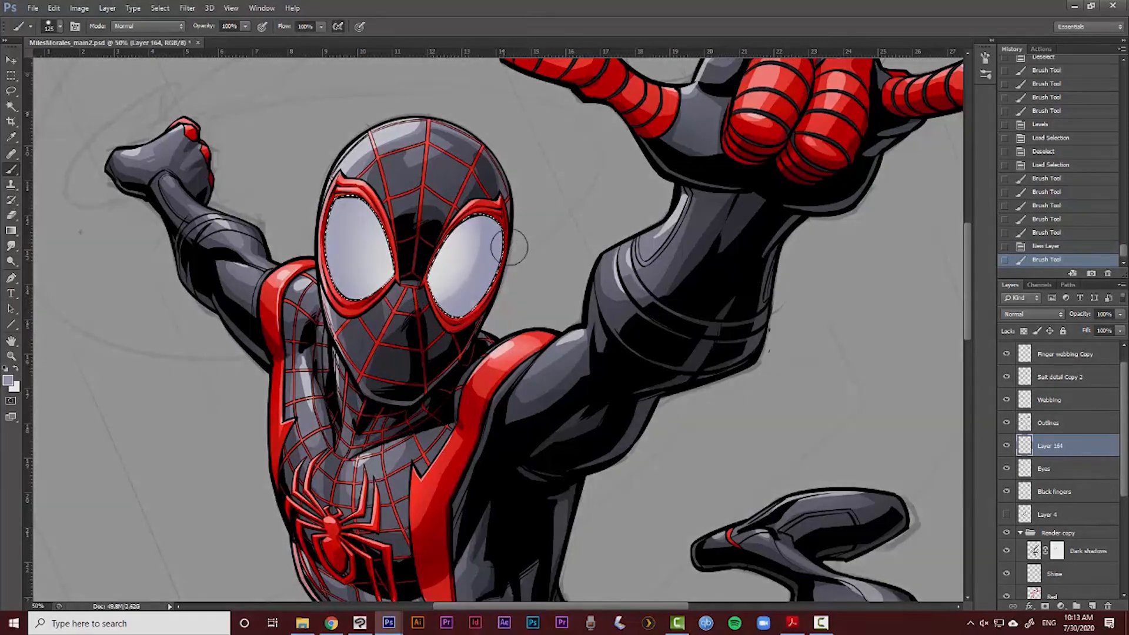